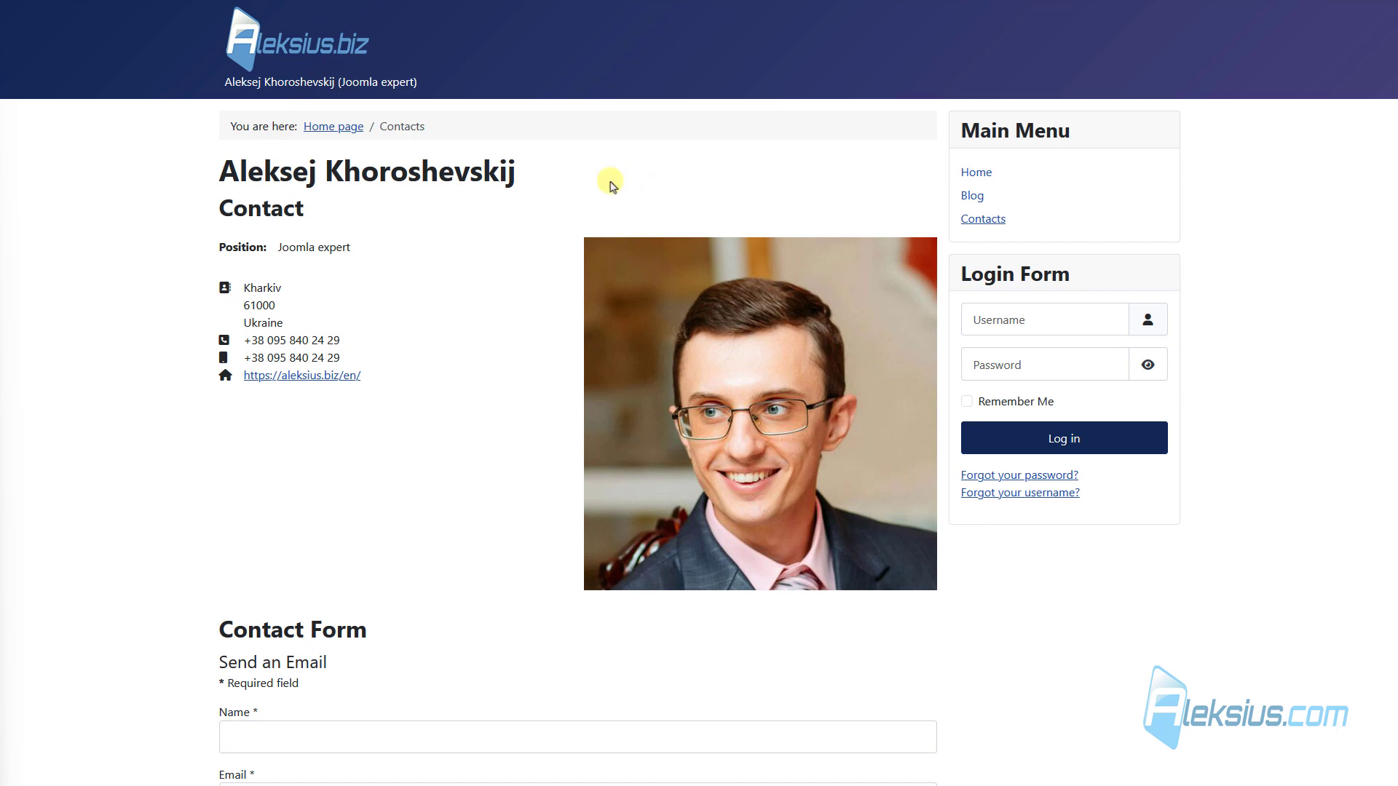
Browse the public site's home page, blog list, «Joomla 5 Contacts» article and contacts page
click(291, 52)
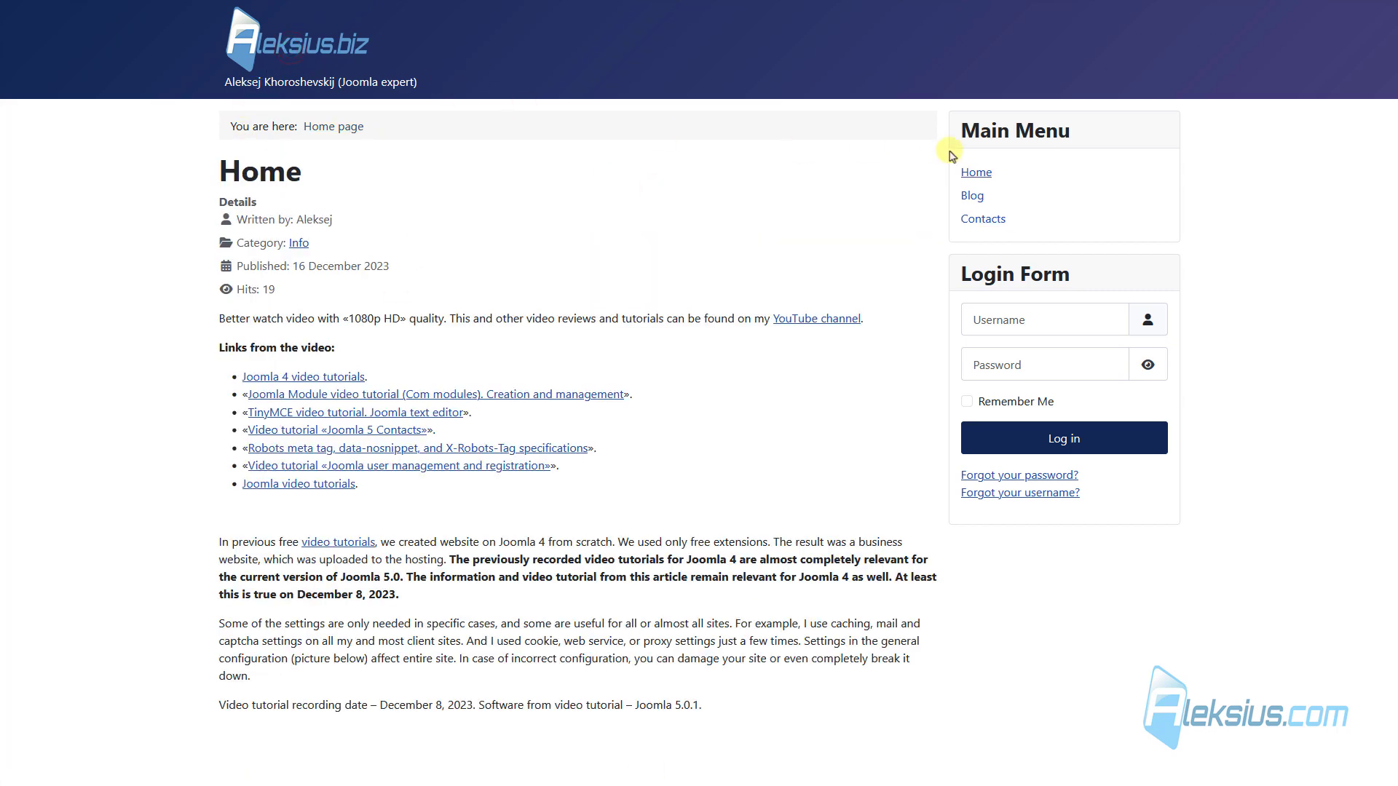
click(972, 194)
scroll(646, 230, down, 2)
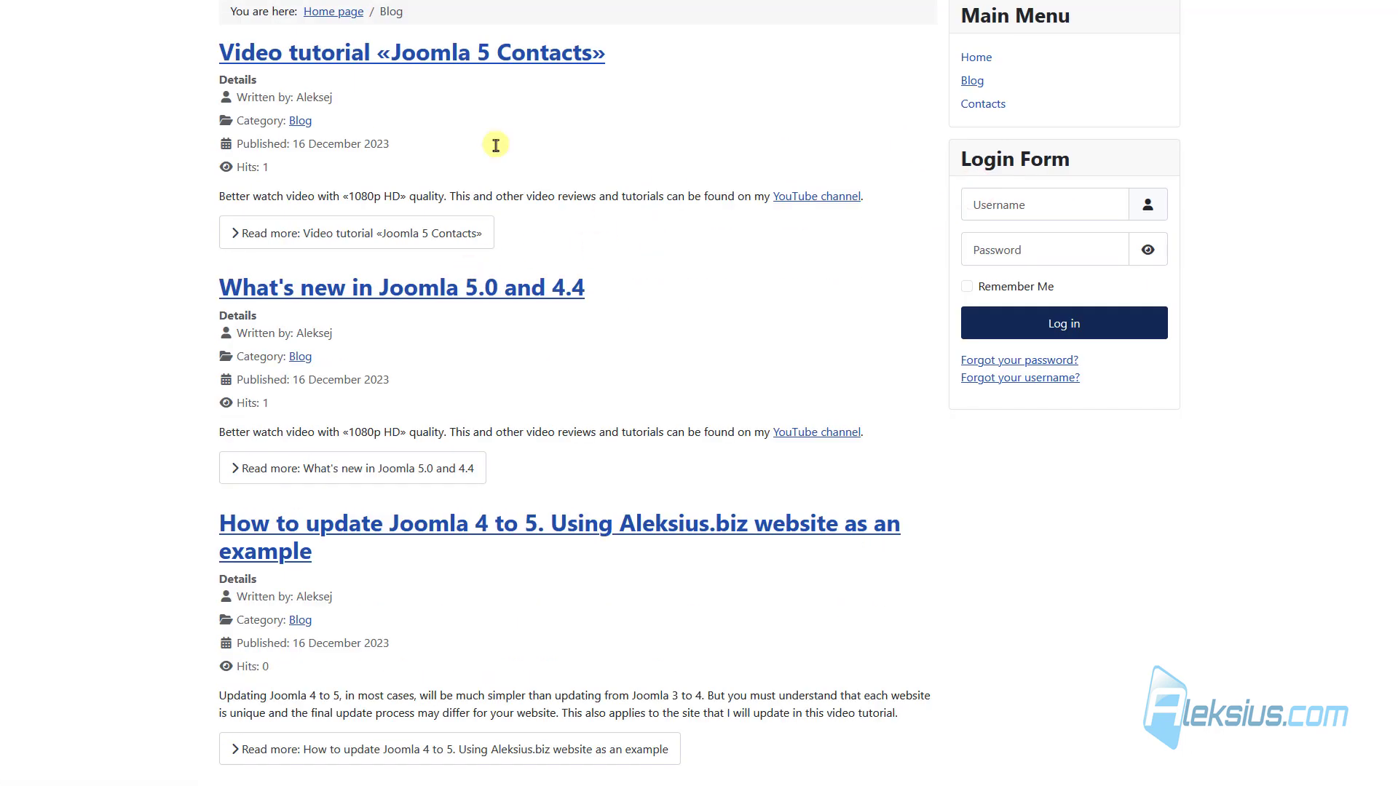
click(524, 161)
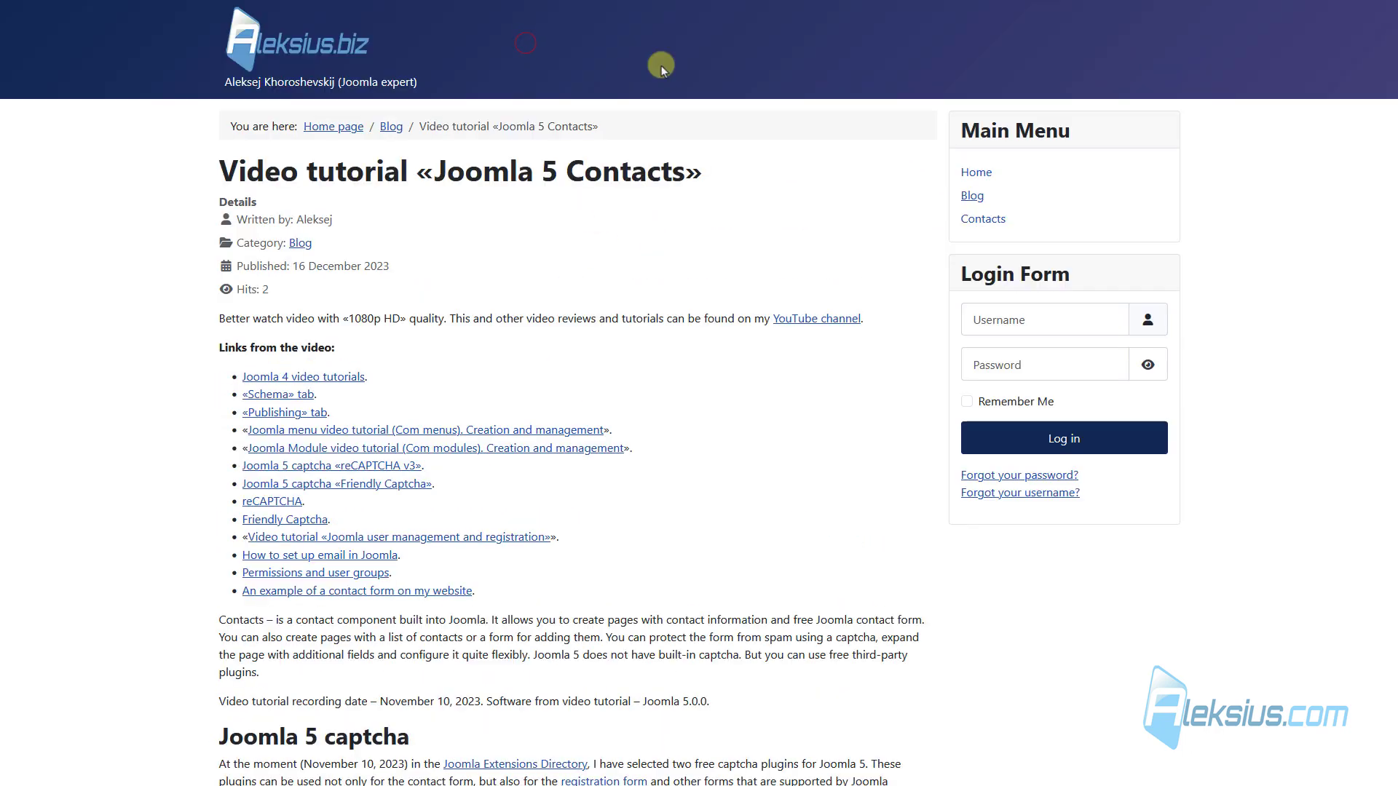
click(979, 218)
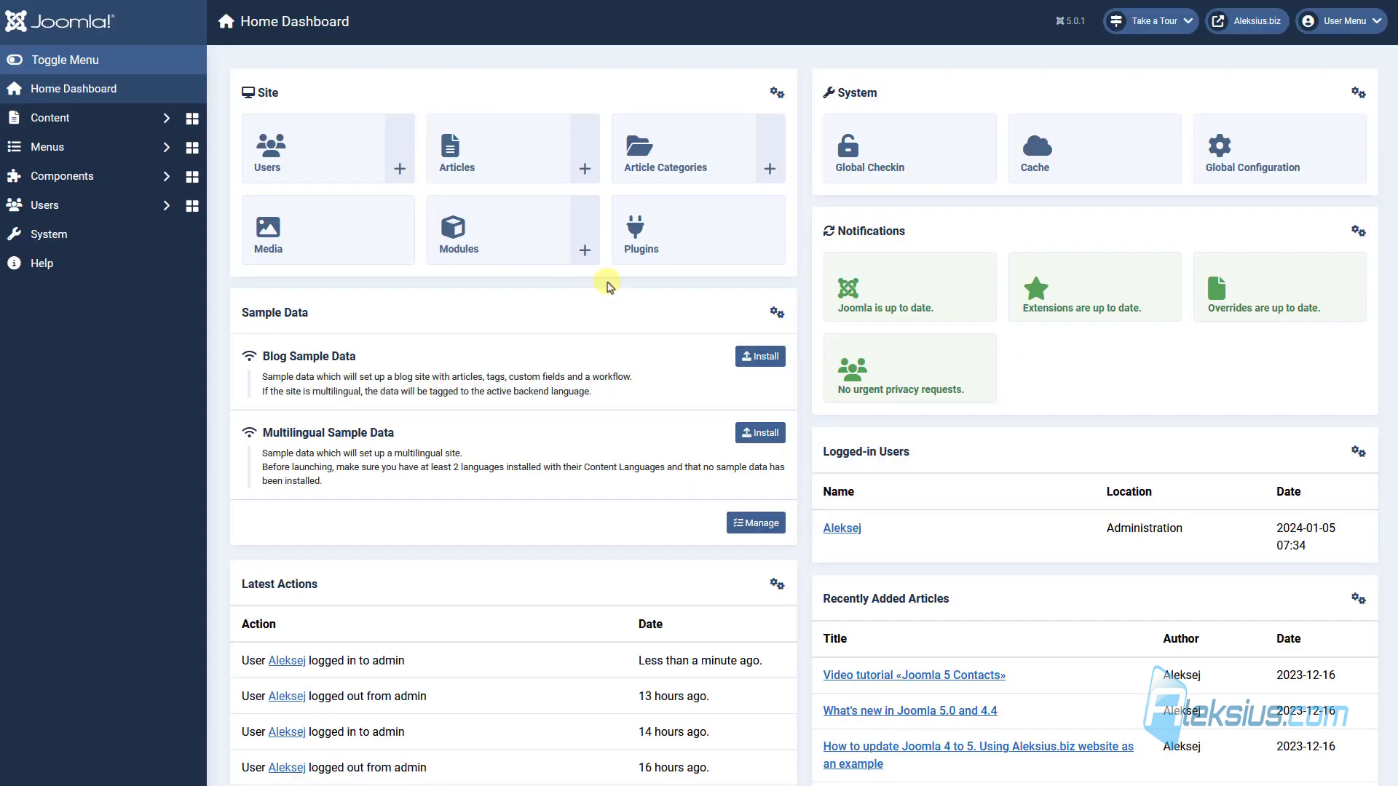
Search the installable languages for "ukra" and install the Ukrainian language pack
click(127, 236)
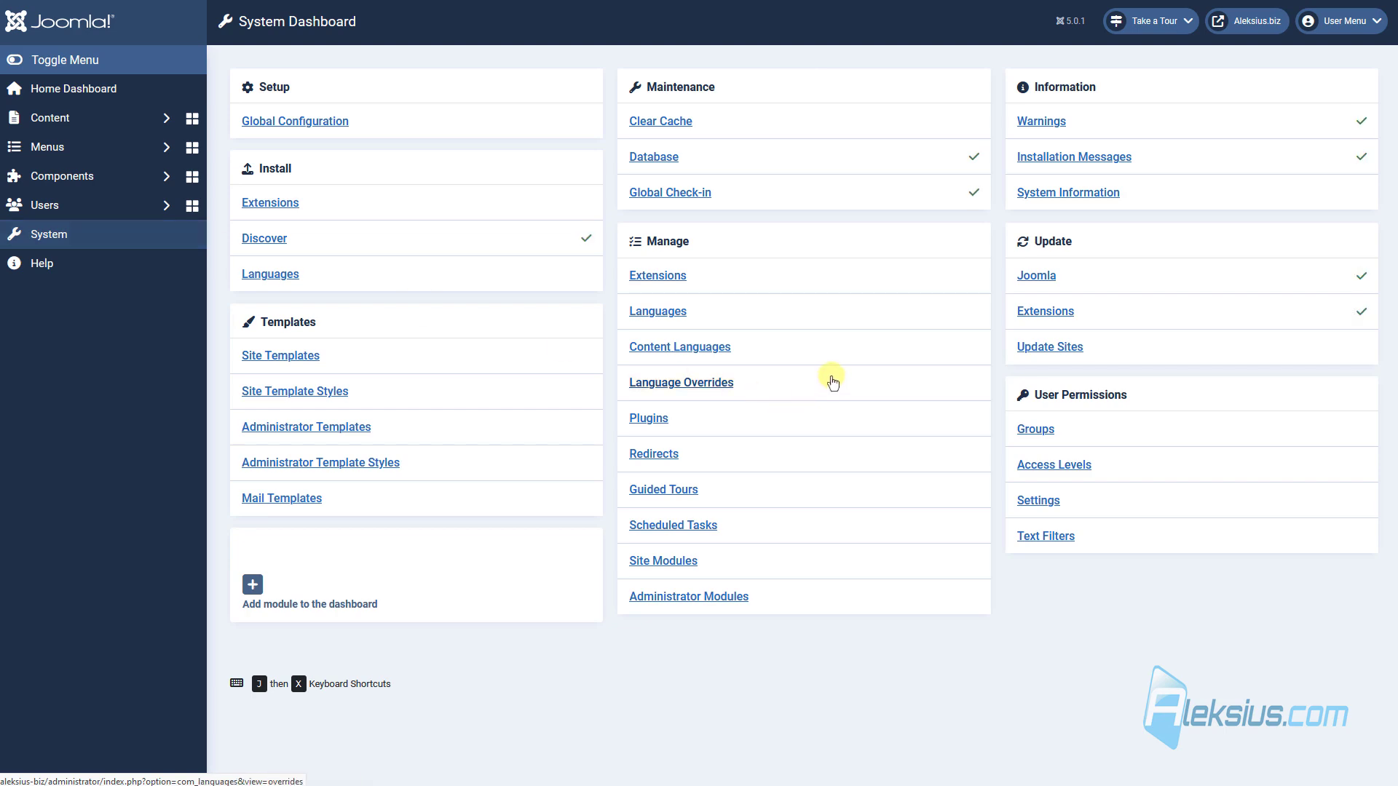
click(292, 280)
click(932, 124)
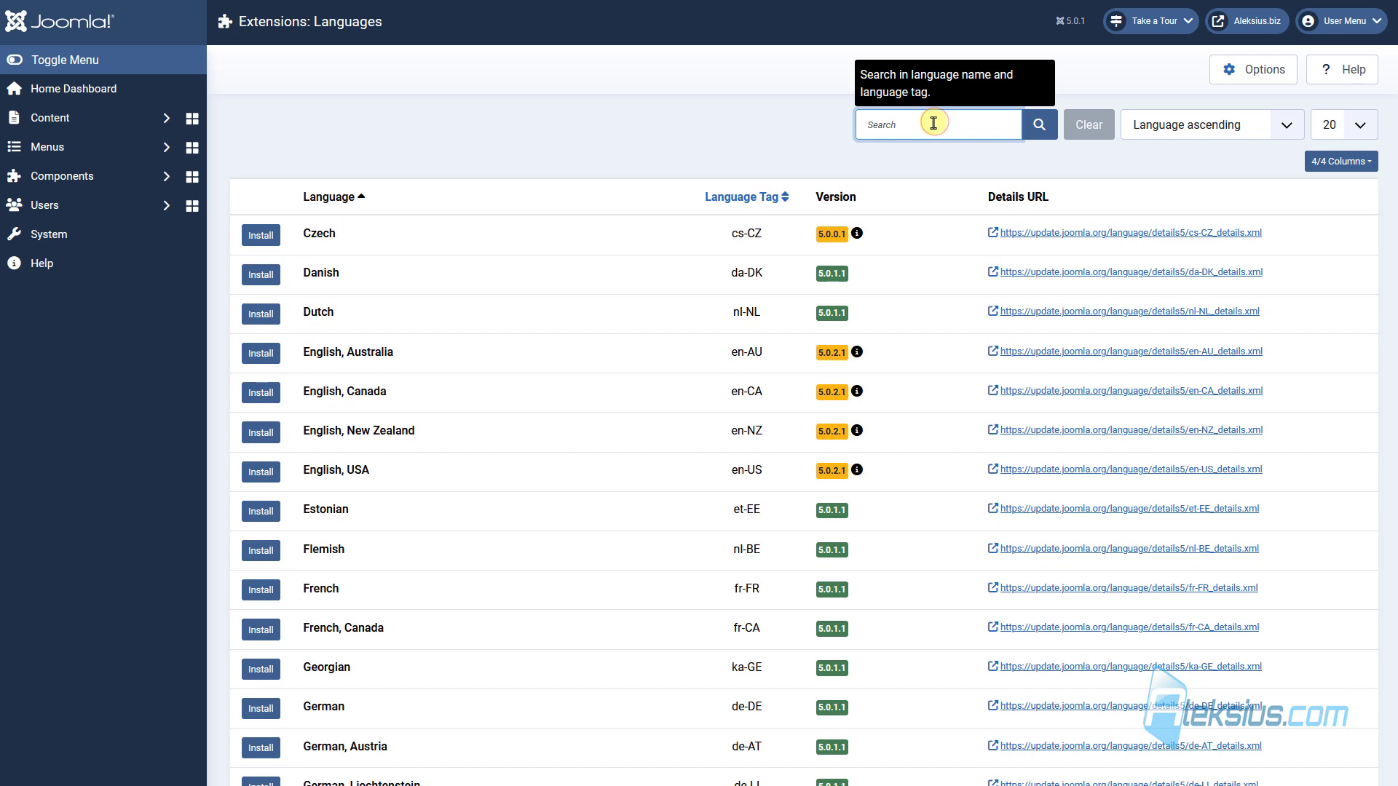
text(ukra)
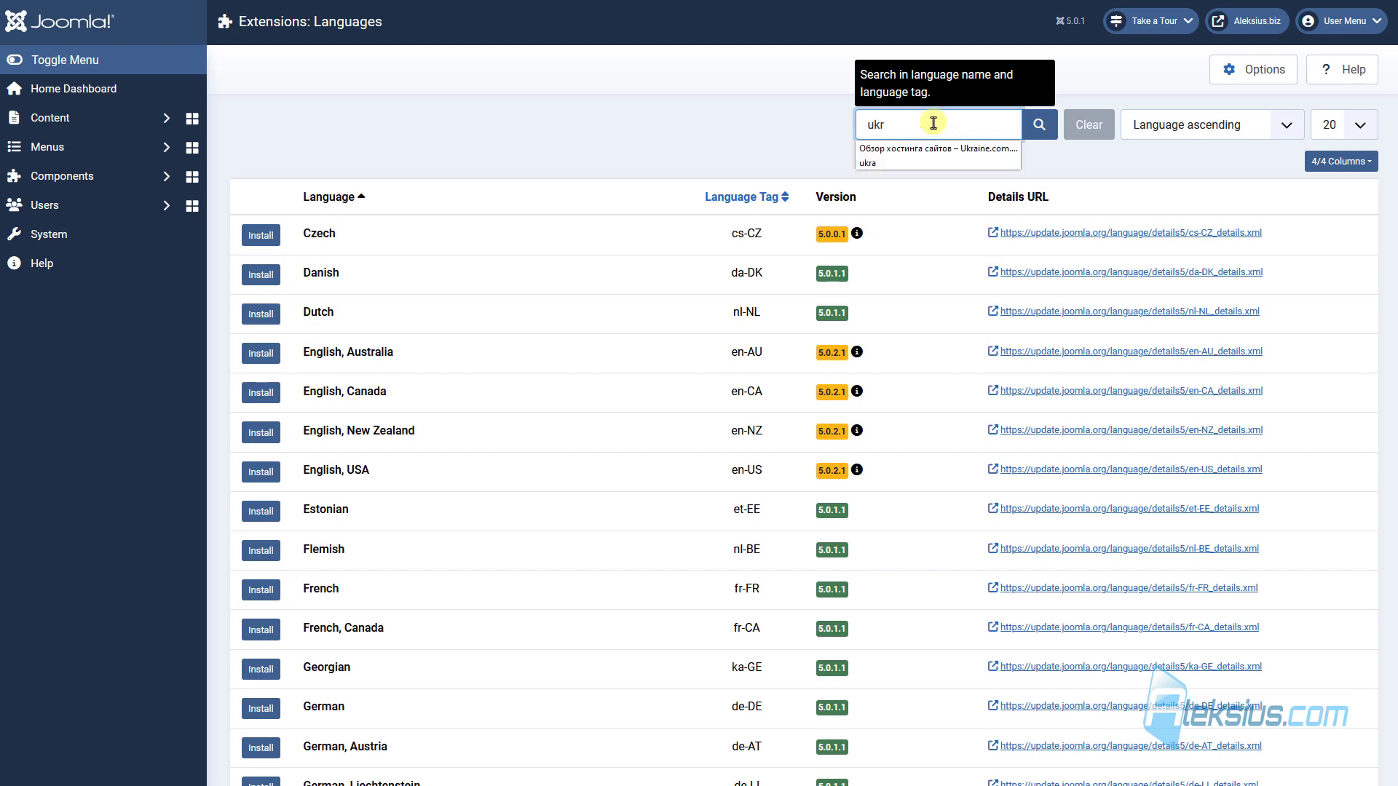
click(1037, 124)
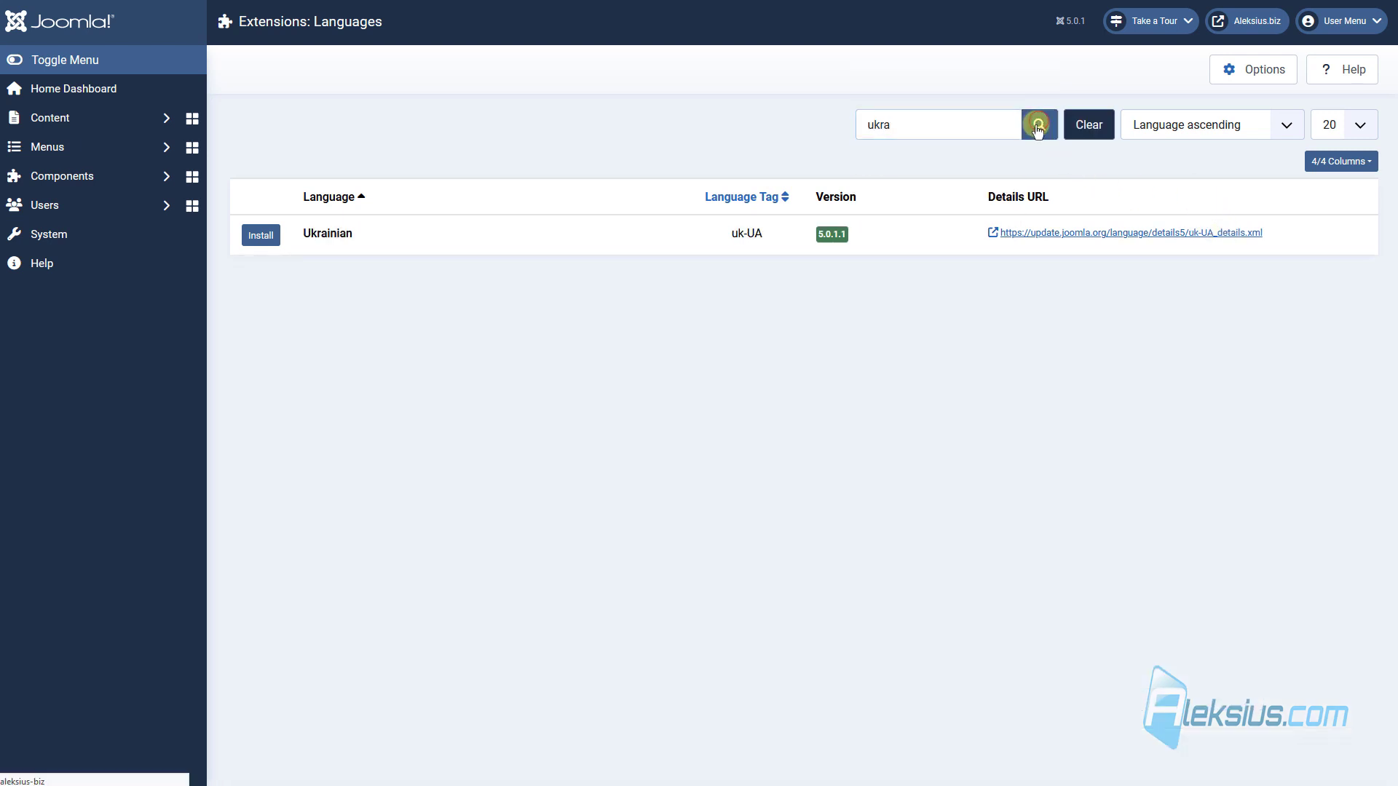
click(264, 236)
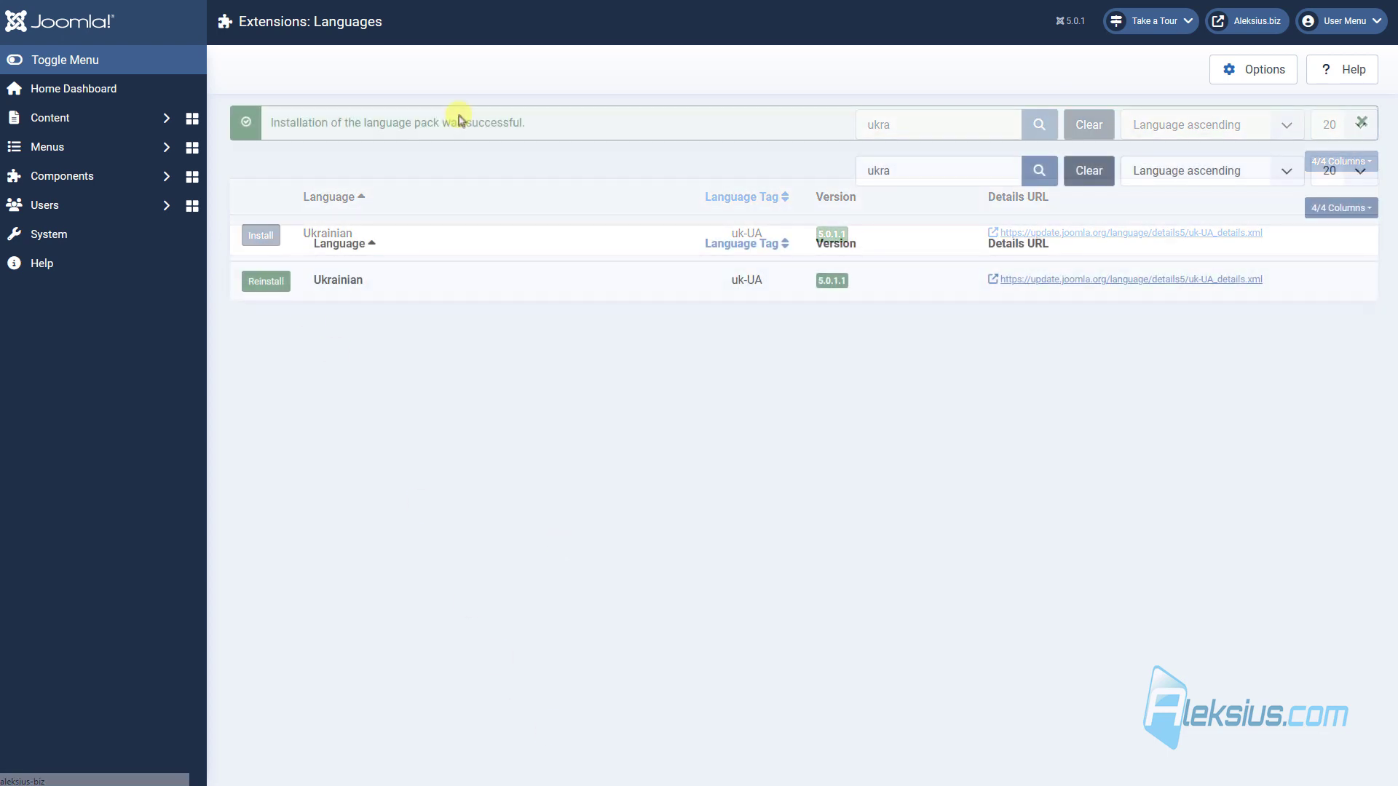
Publish the Ukrainian (uk-UA) content language
click(123, 238)
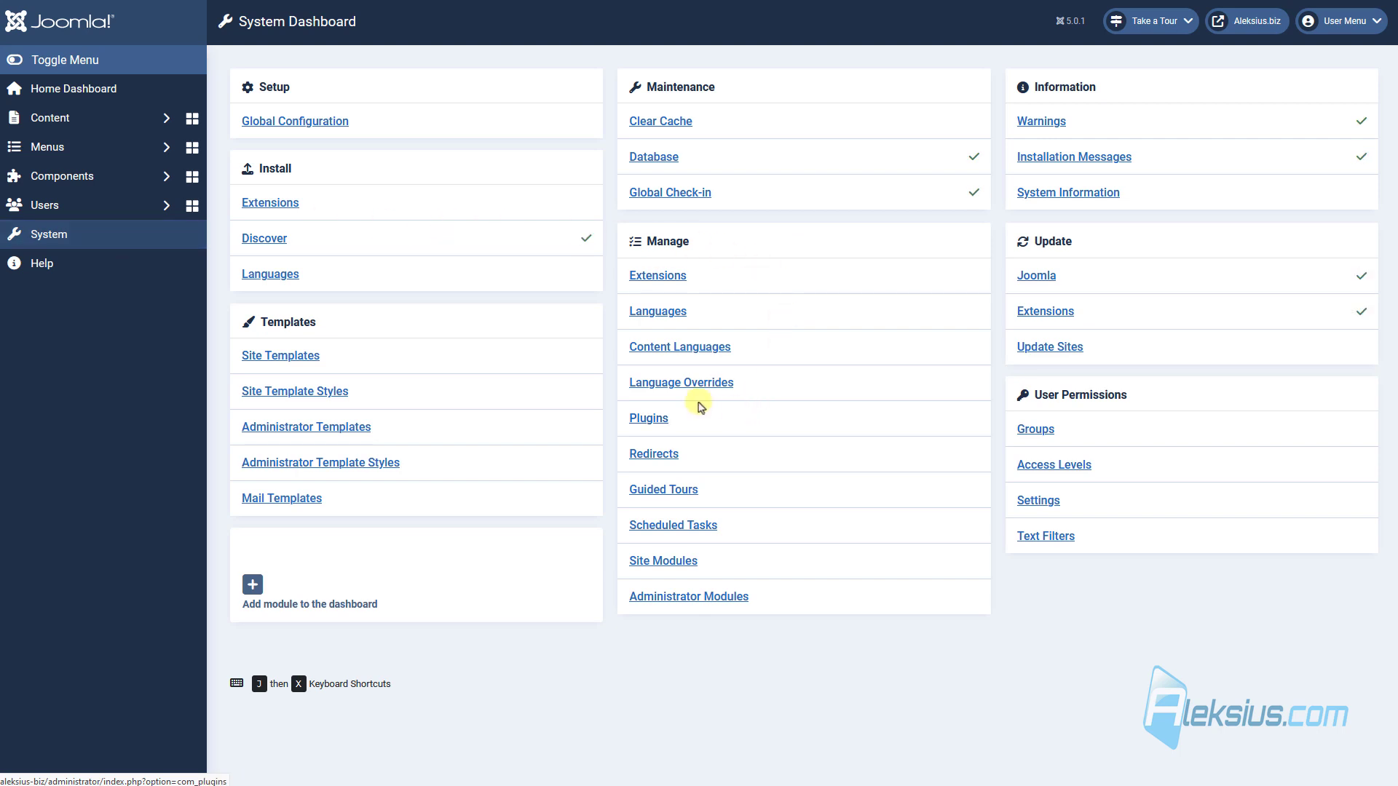
click(697, 347)
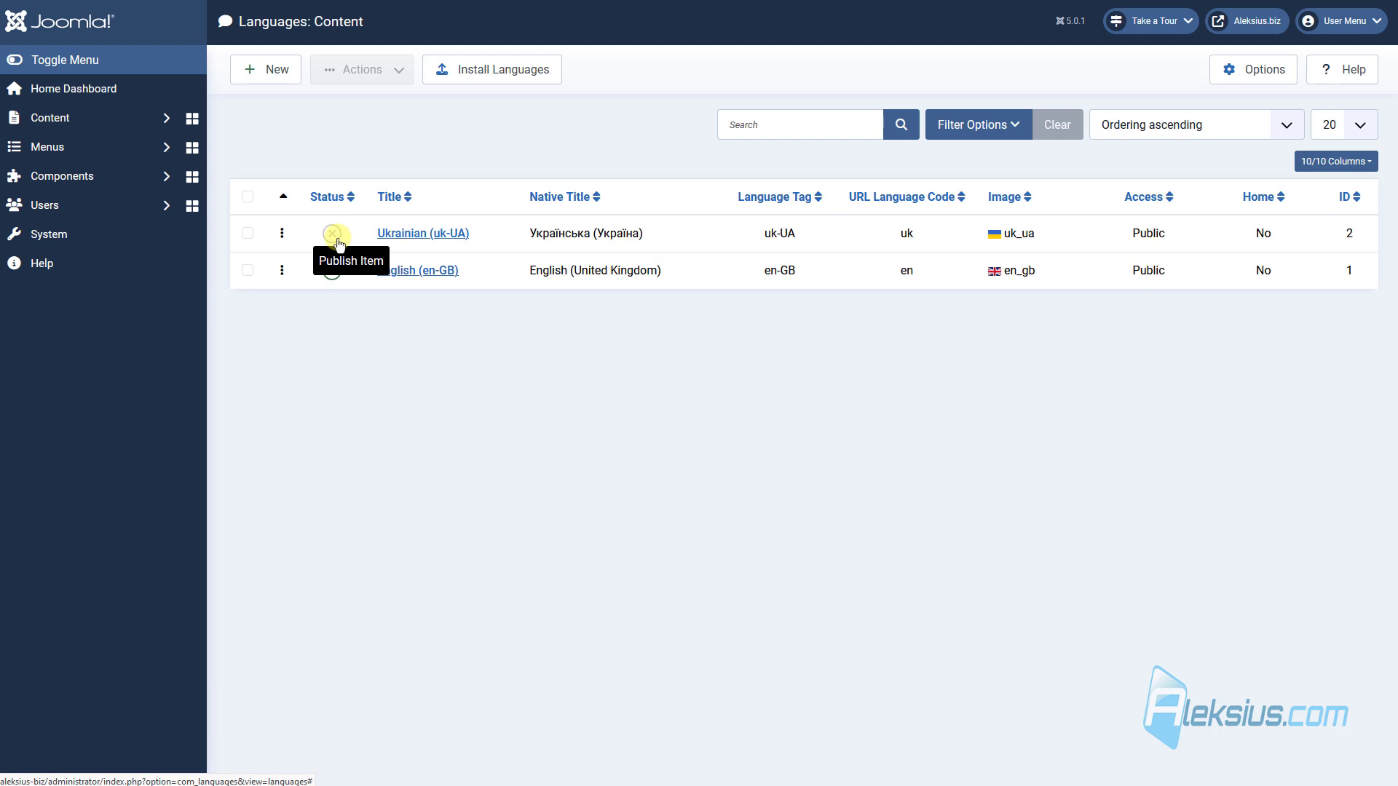
click(336, 236)
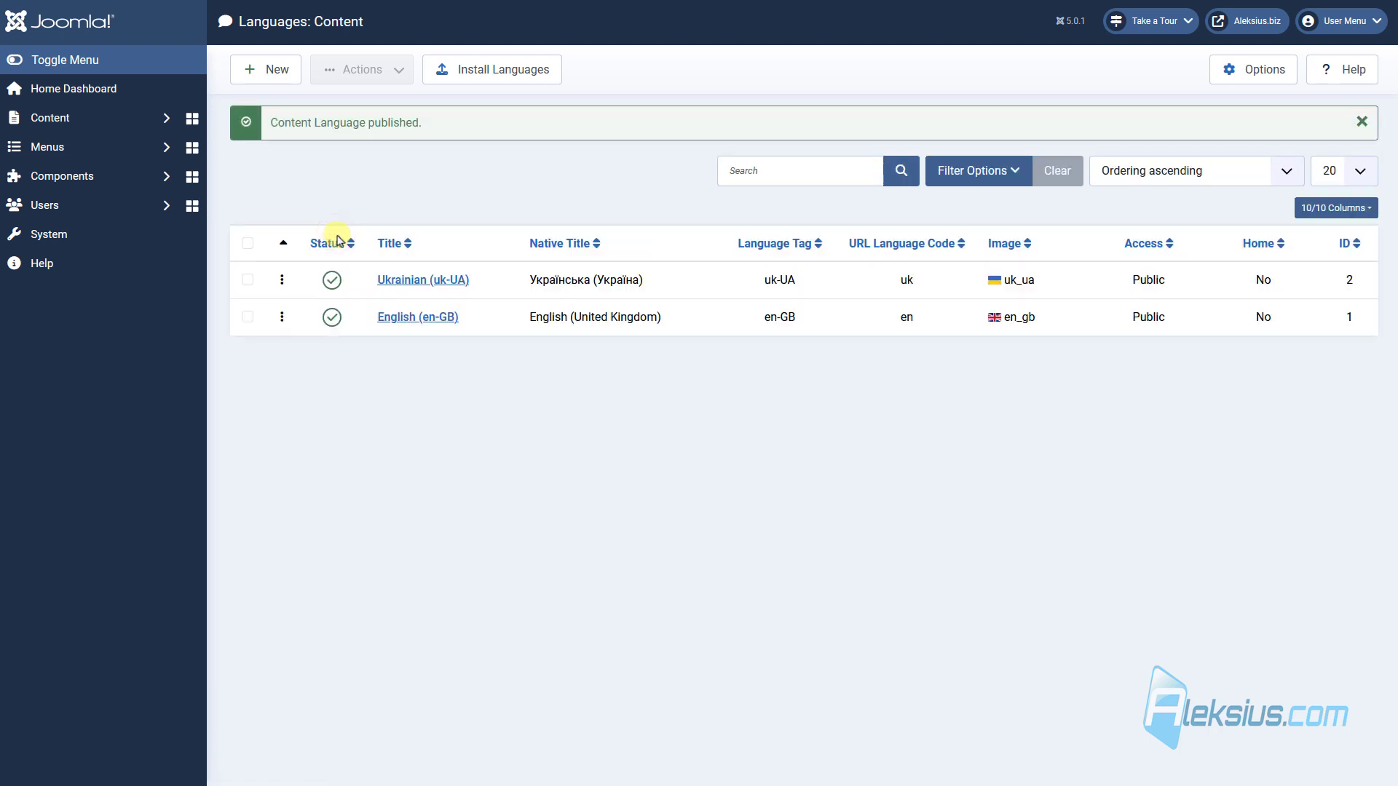
Find the System - Language Filter plugin, set its status to Enabled, then save and close it
click(111, 233)
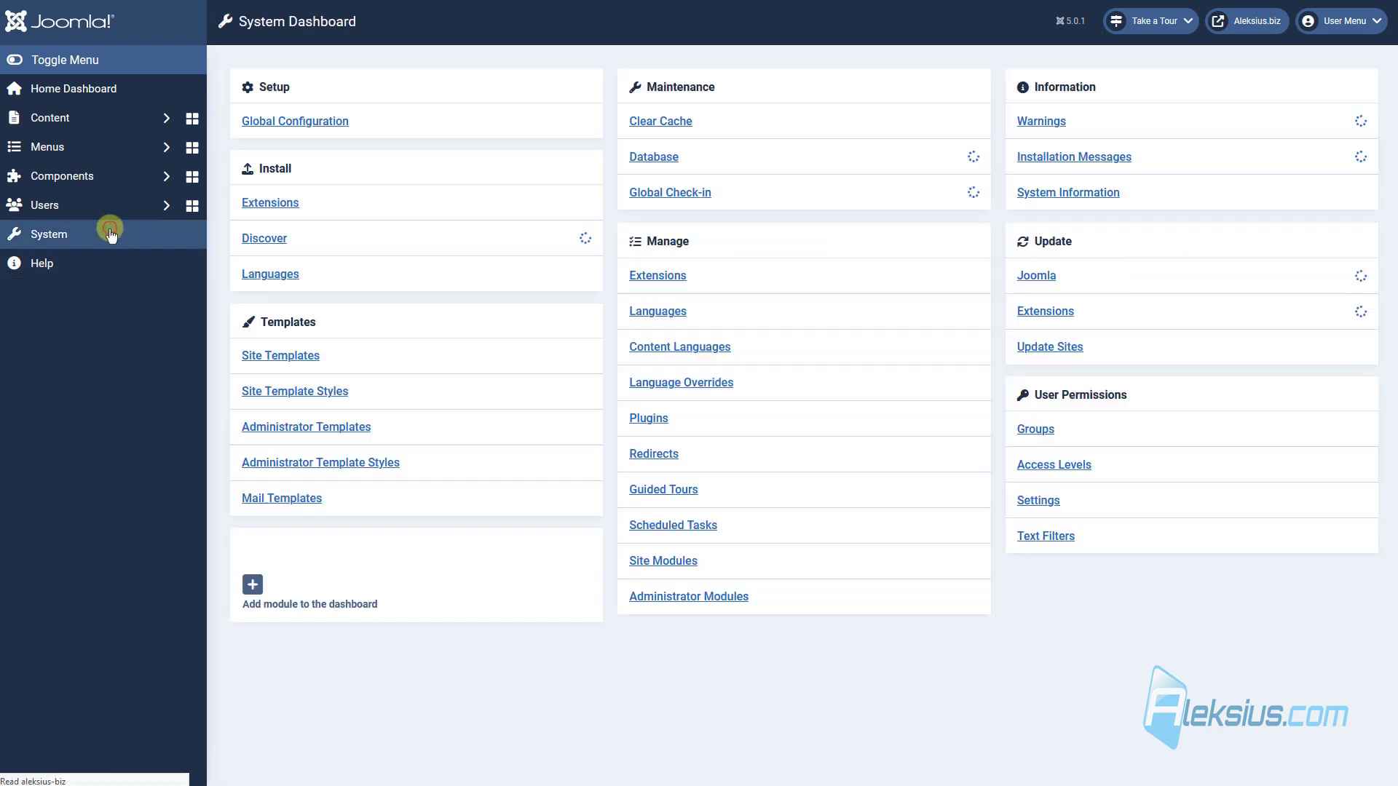
click(659, 424)
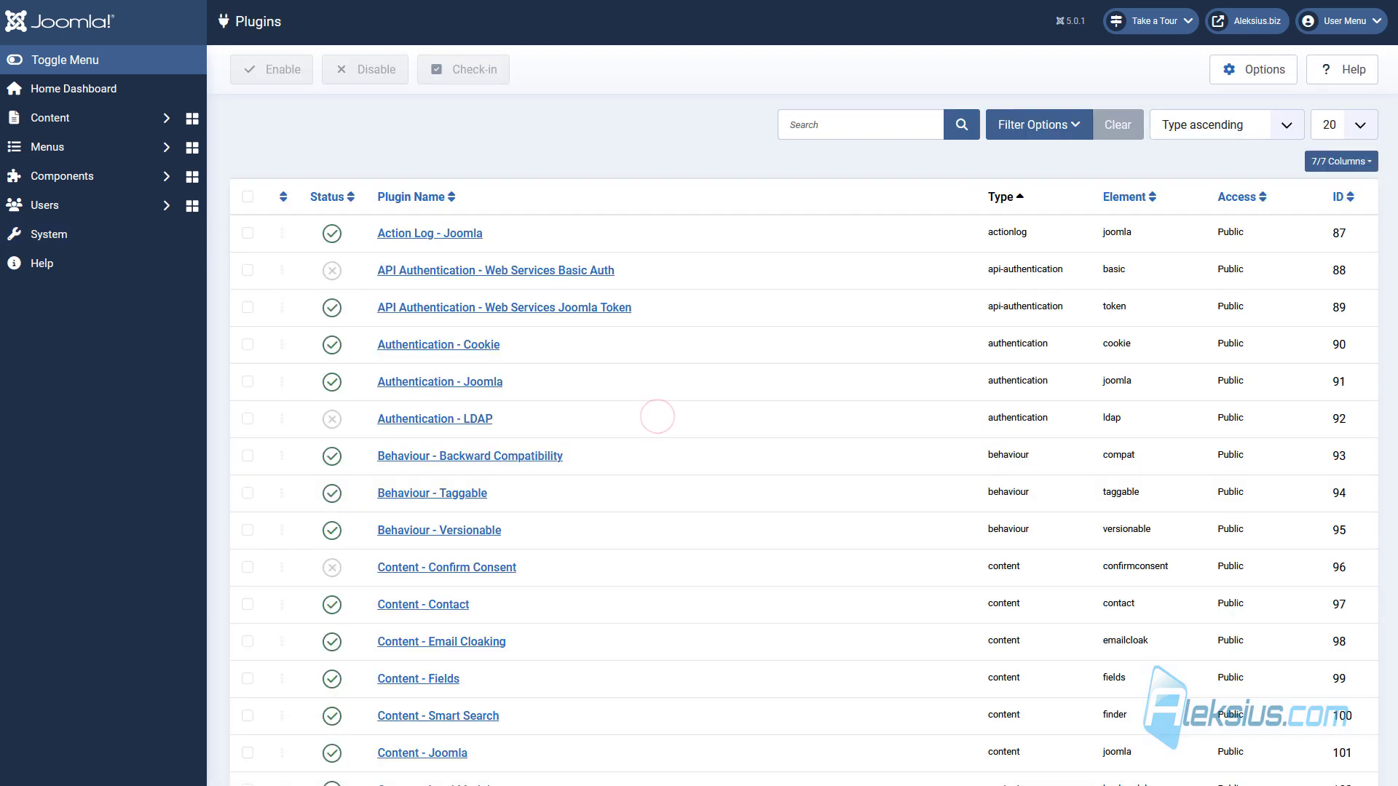
click(873, 125)
text(Language Filter)
key(Return)
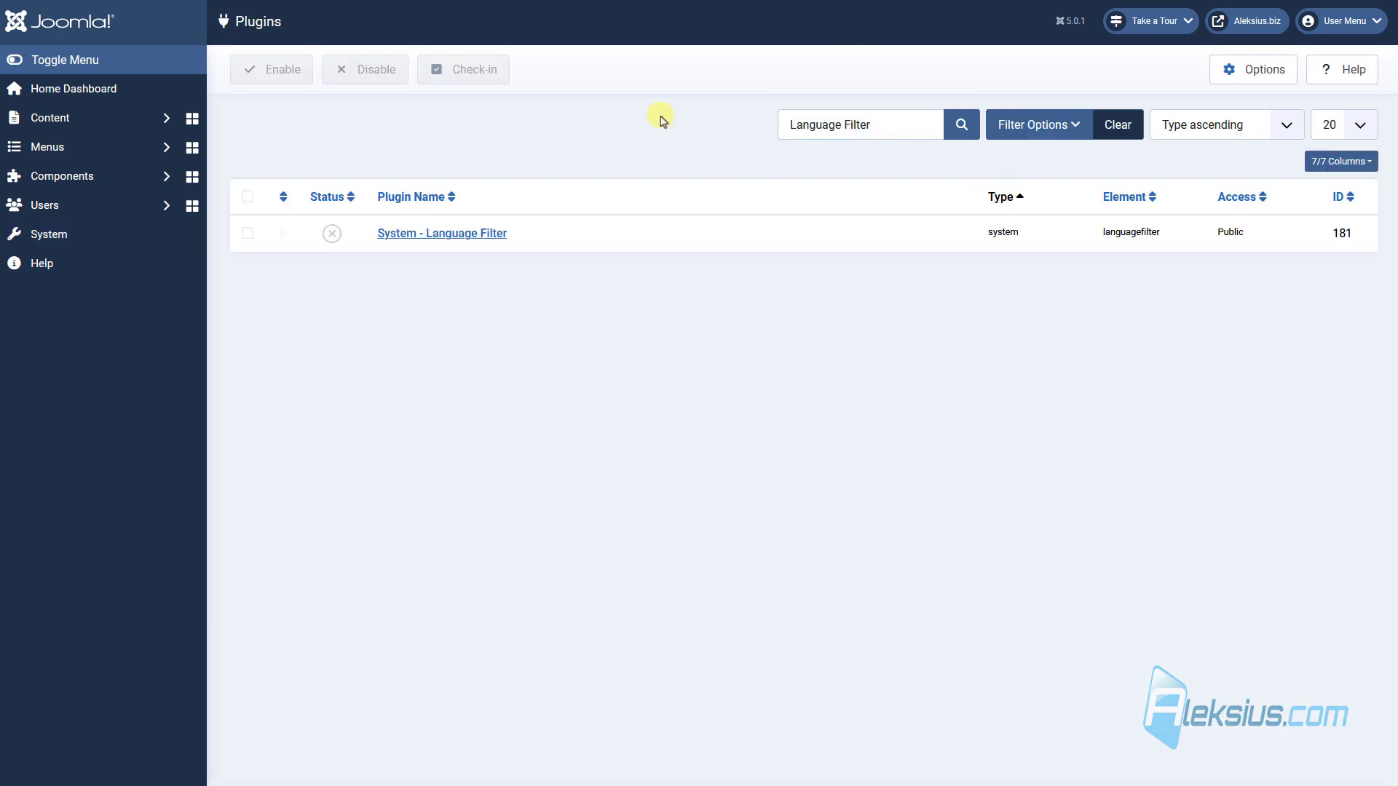
click(452, 244)
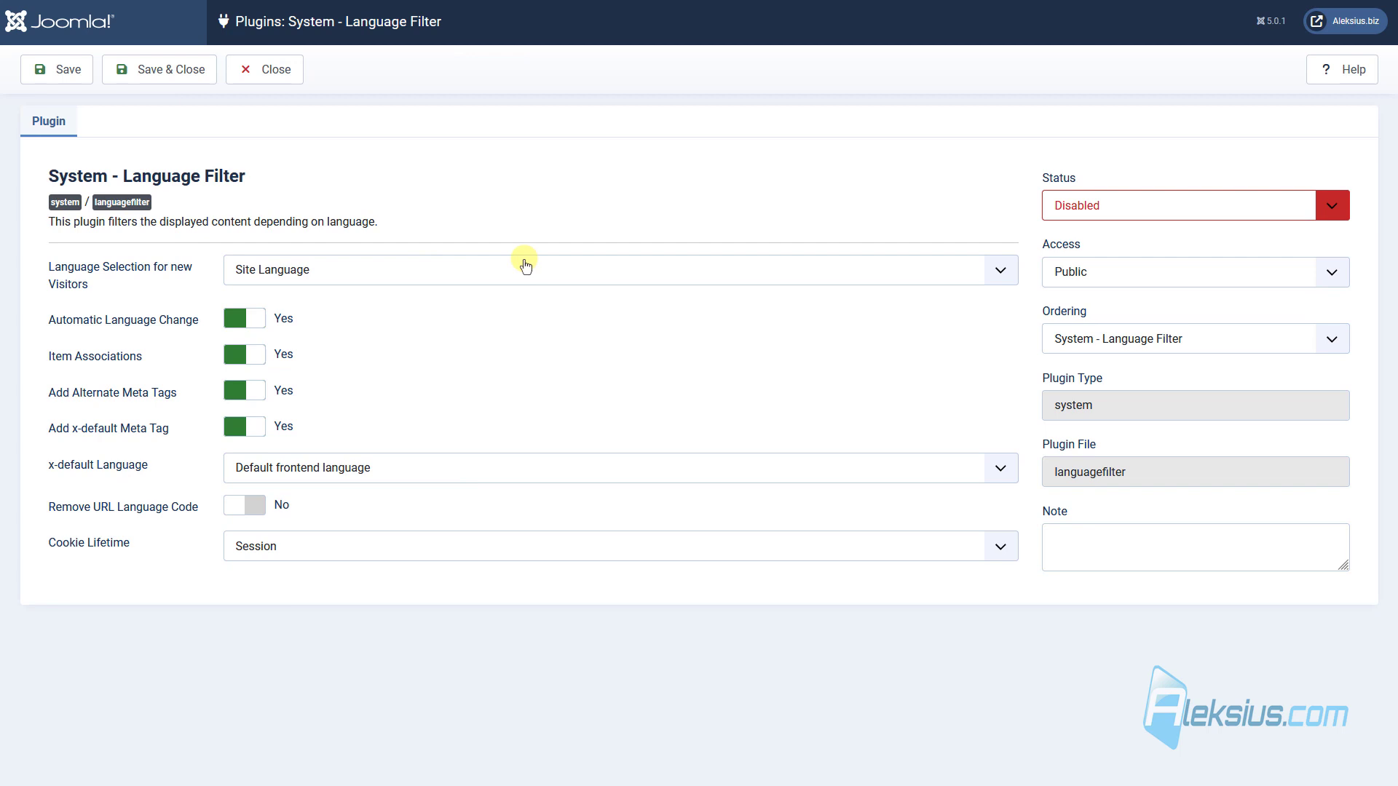
click(1076, 206)
click(1067, 229)
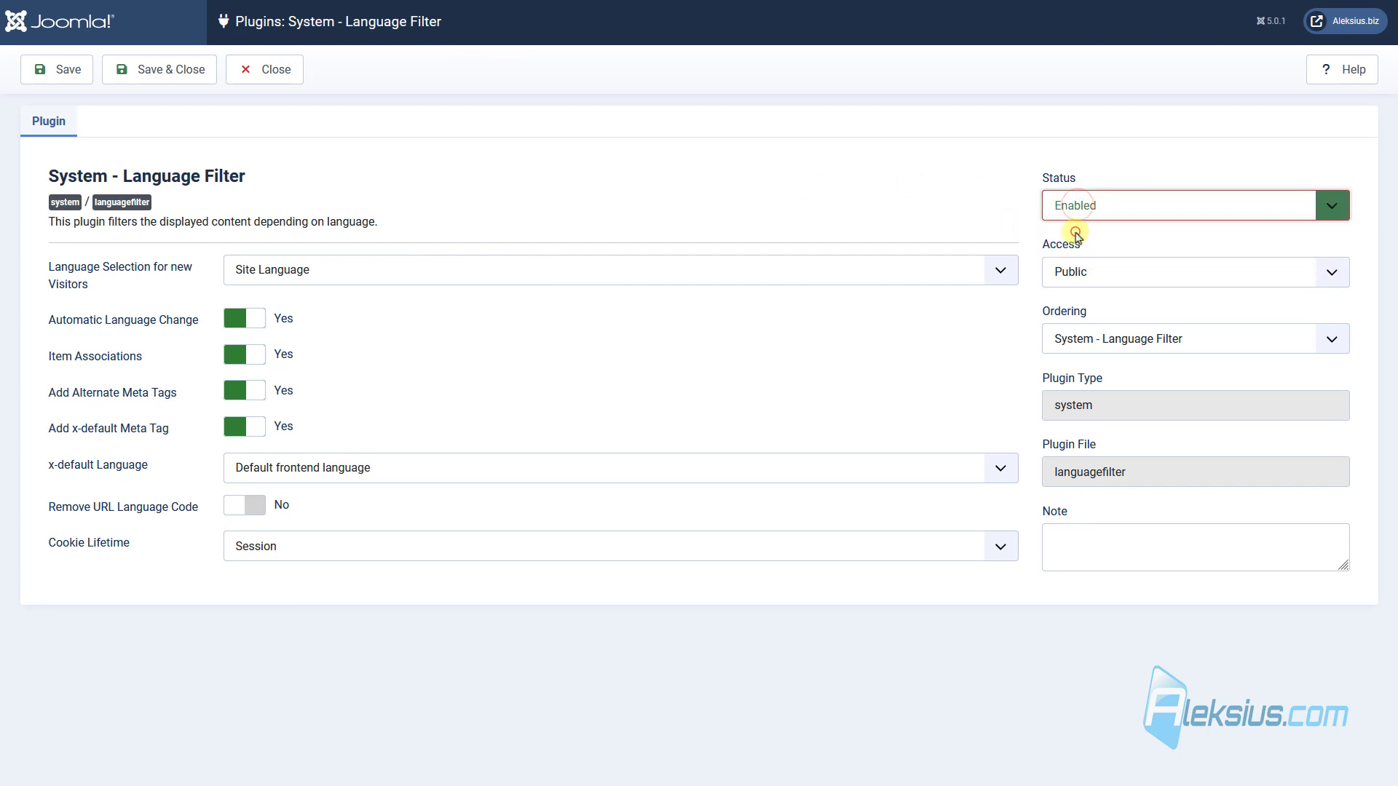
click(157, 73)
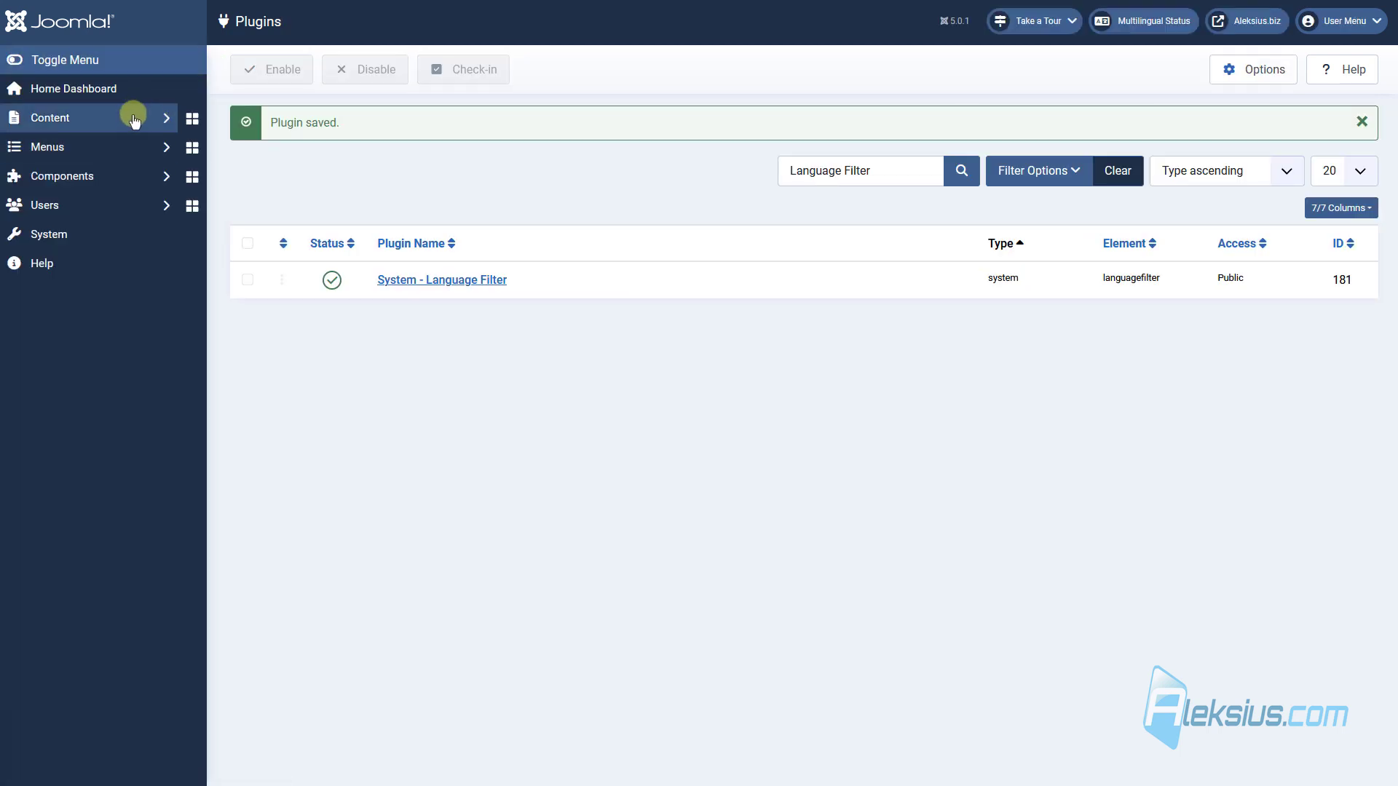
Set the language of the Info article category to English (en-GB) and save it
click(132, 120)
click(97, 176)
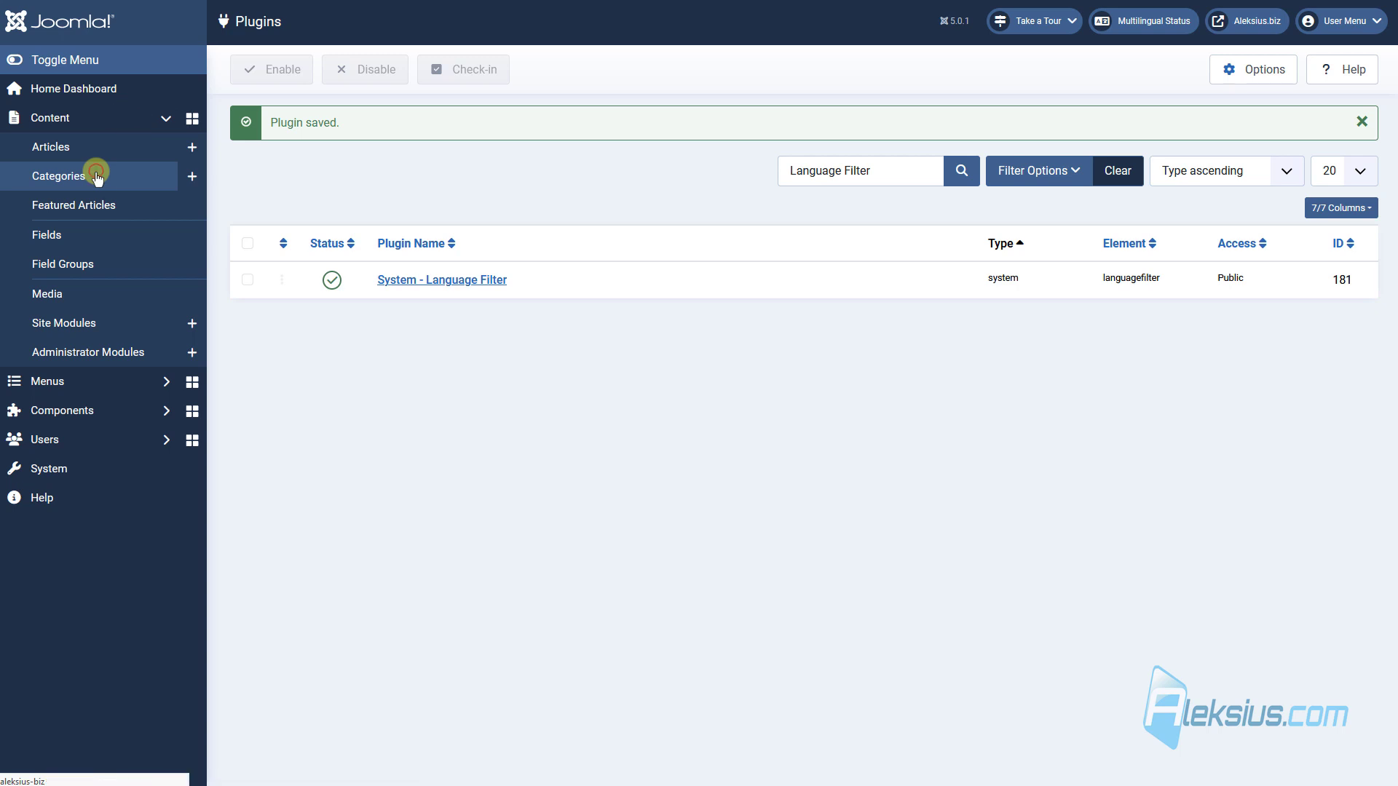
click(391, 235)
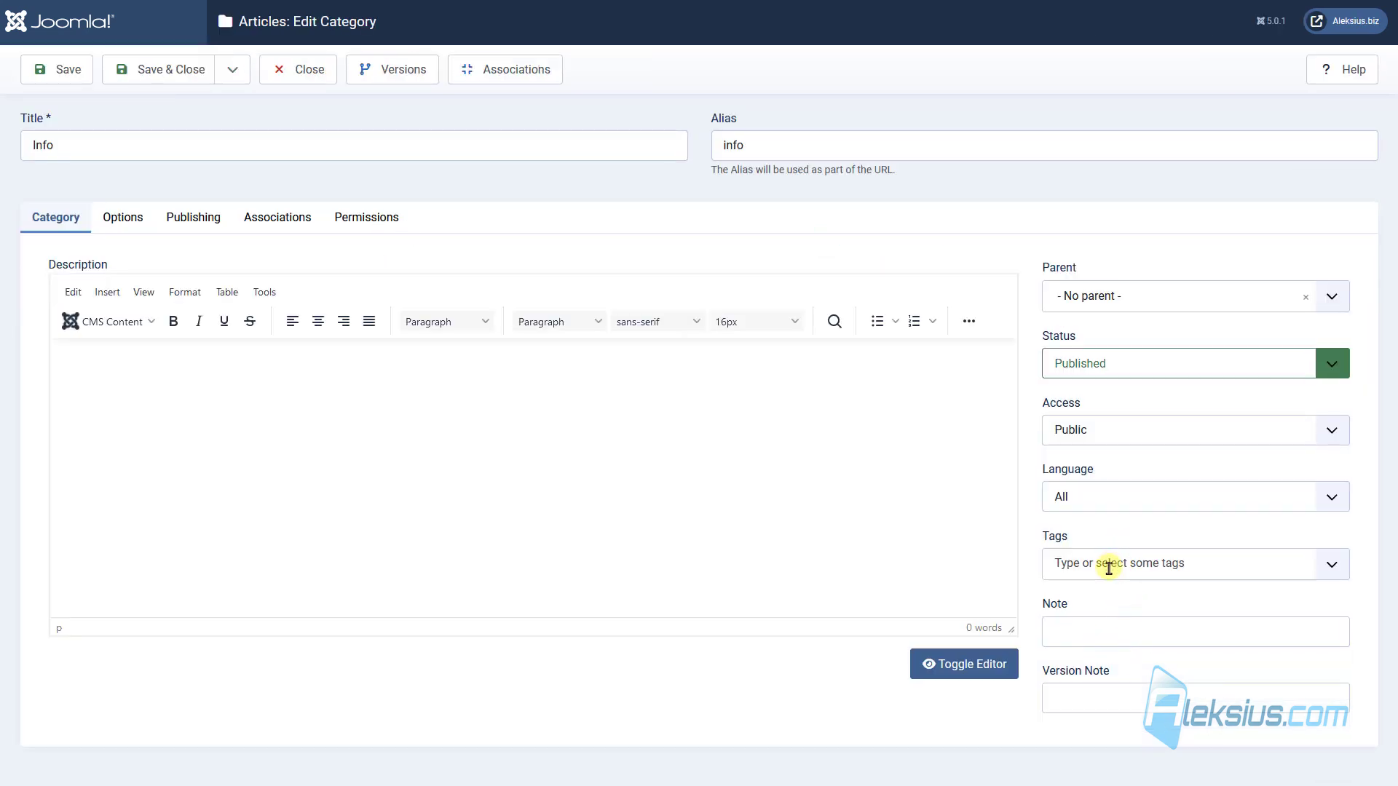
click(1092, 495)
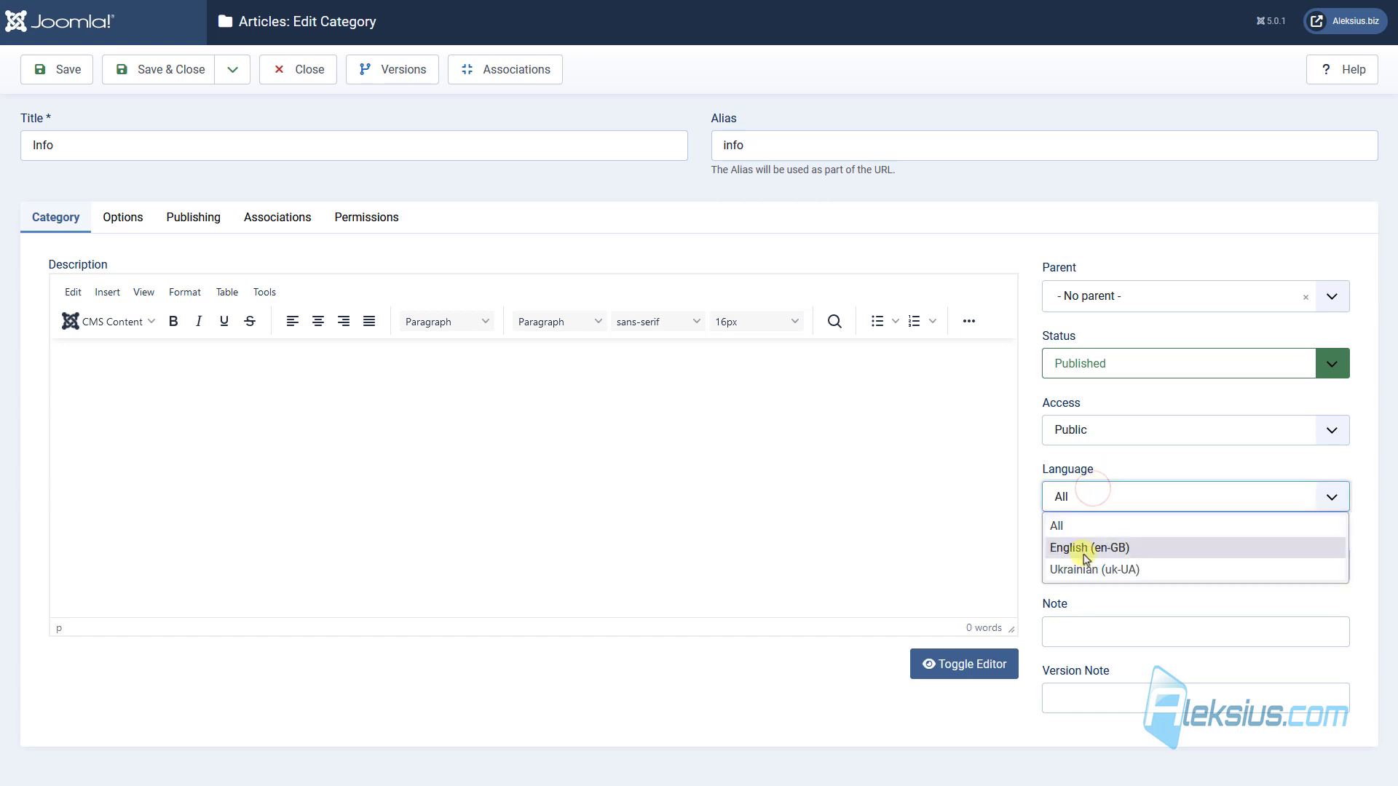
click(1086, 553)
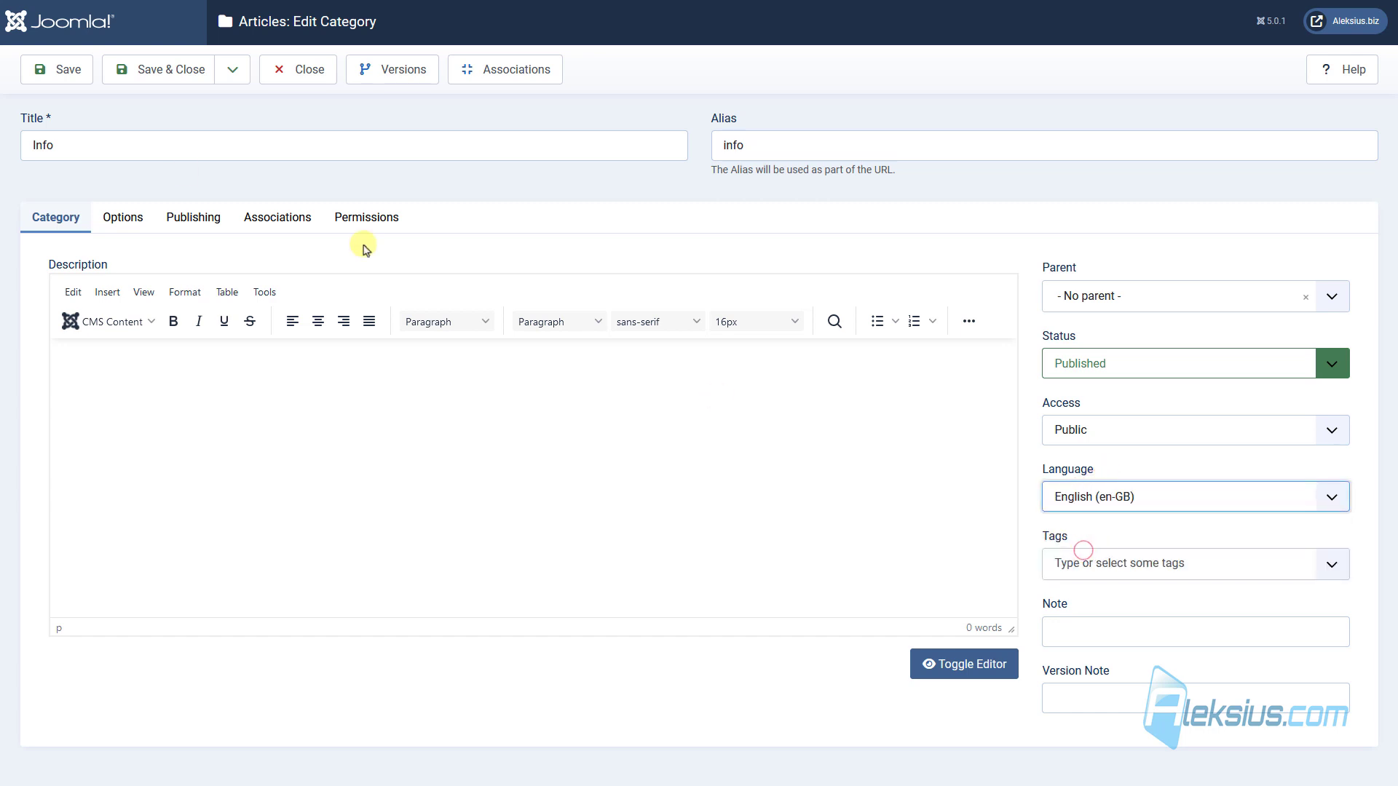
click(52, 72)
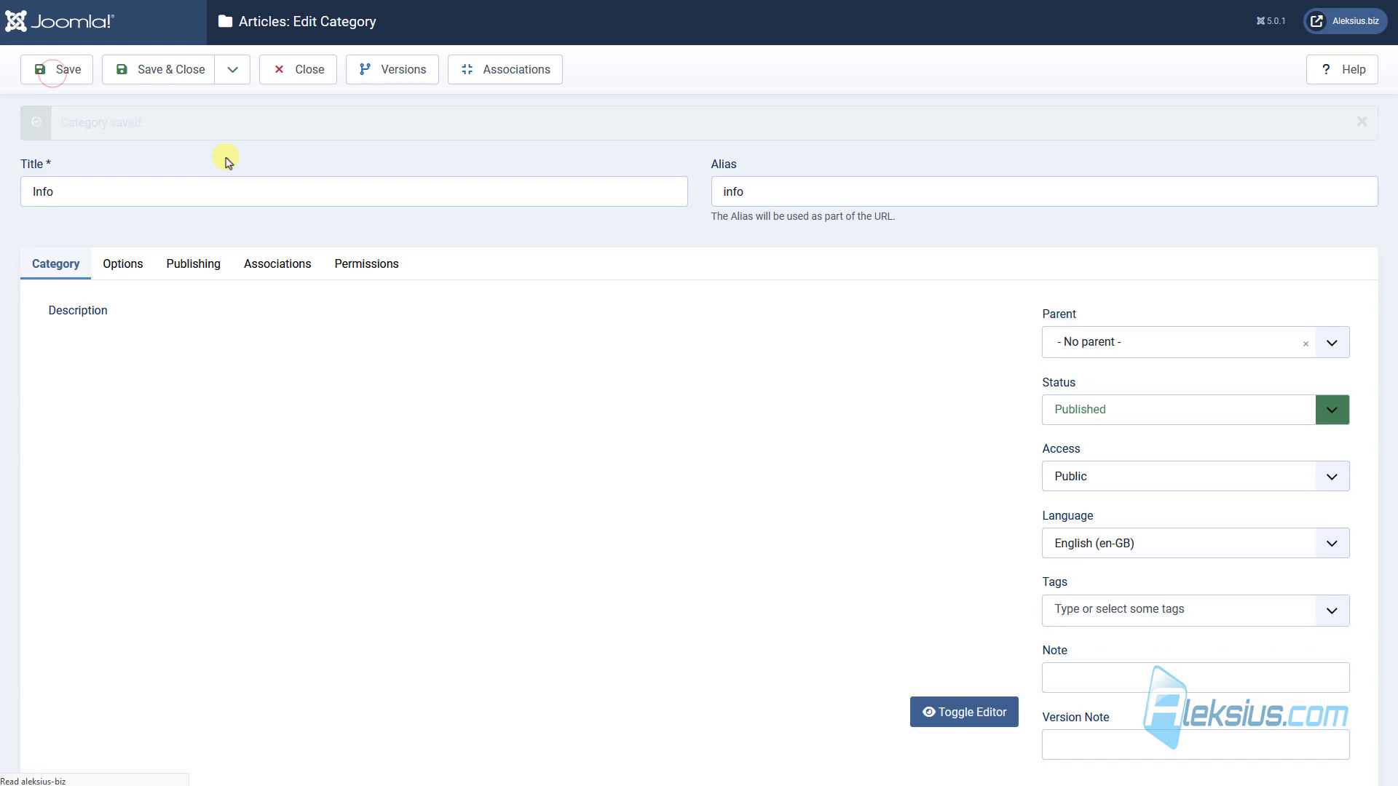
Save the Info category as a copy, clear the copy's alias and change its title to "Інформація"
click(230, 82)
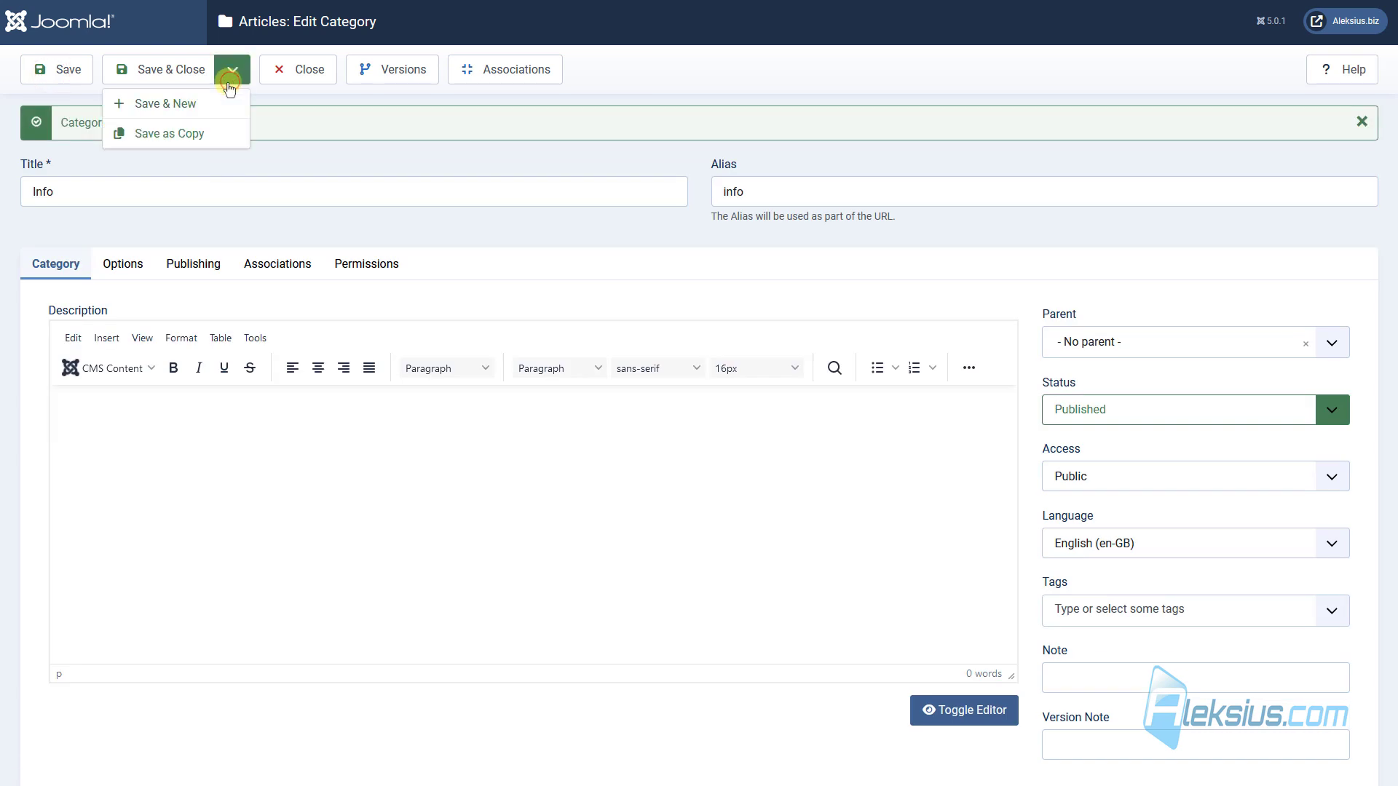
click(183, 135)
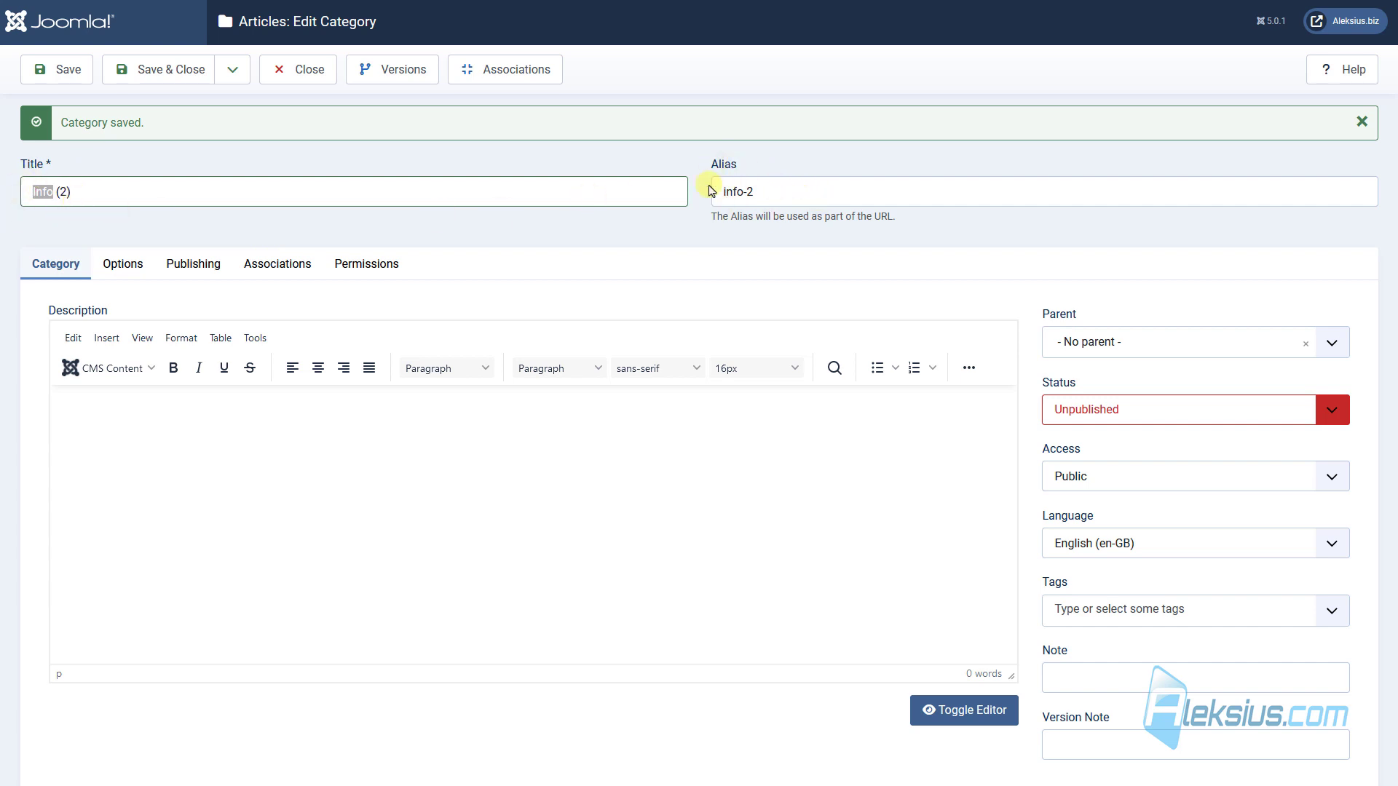
triple_click(789, 194)
key(BackSpace)
triple_click(115, 195)
text(Інформація)
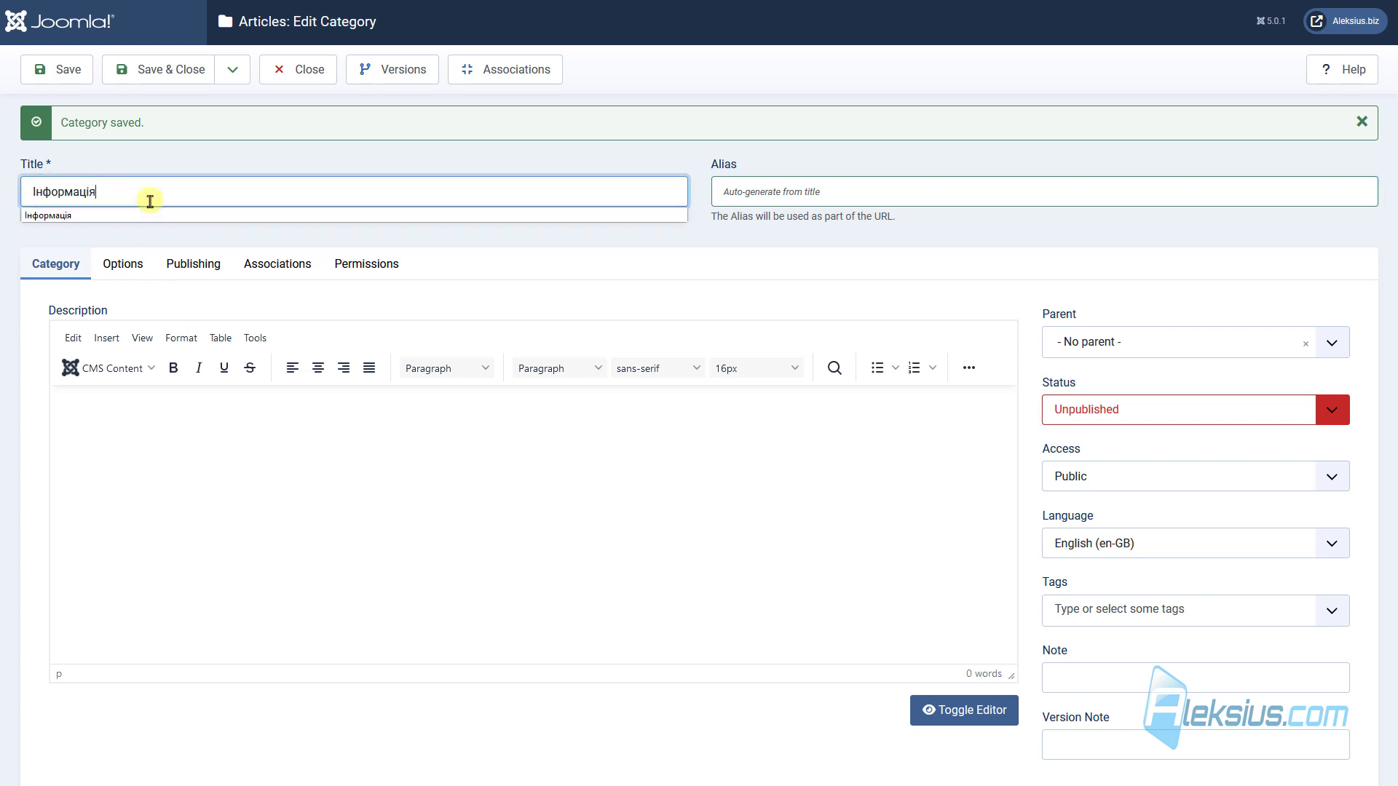
click(165, 150)
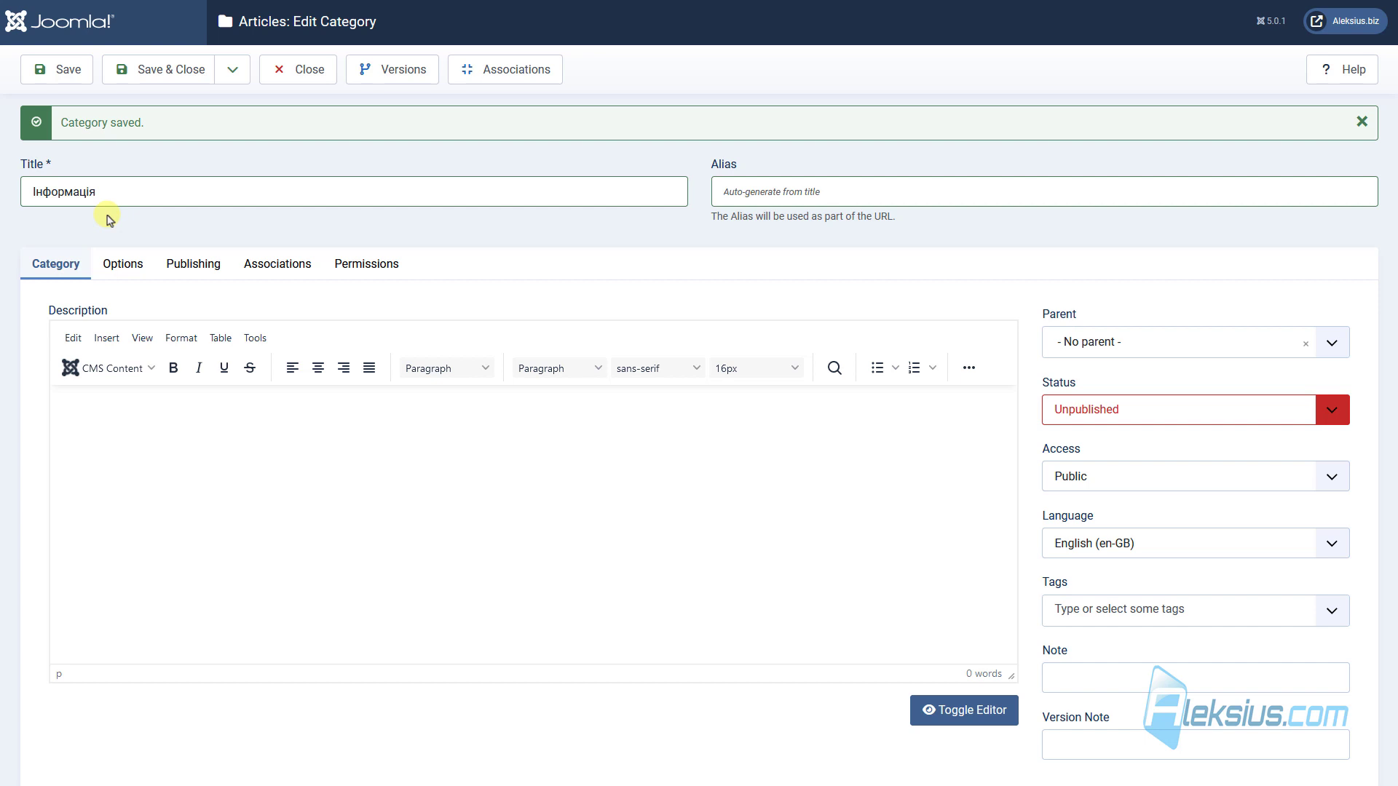
Set the Інформація category's language to Ukrainian (uk-UA) and its status to Published, and save it
click(1097, 545)
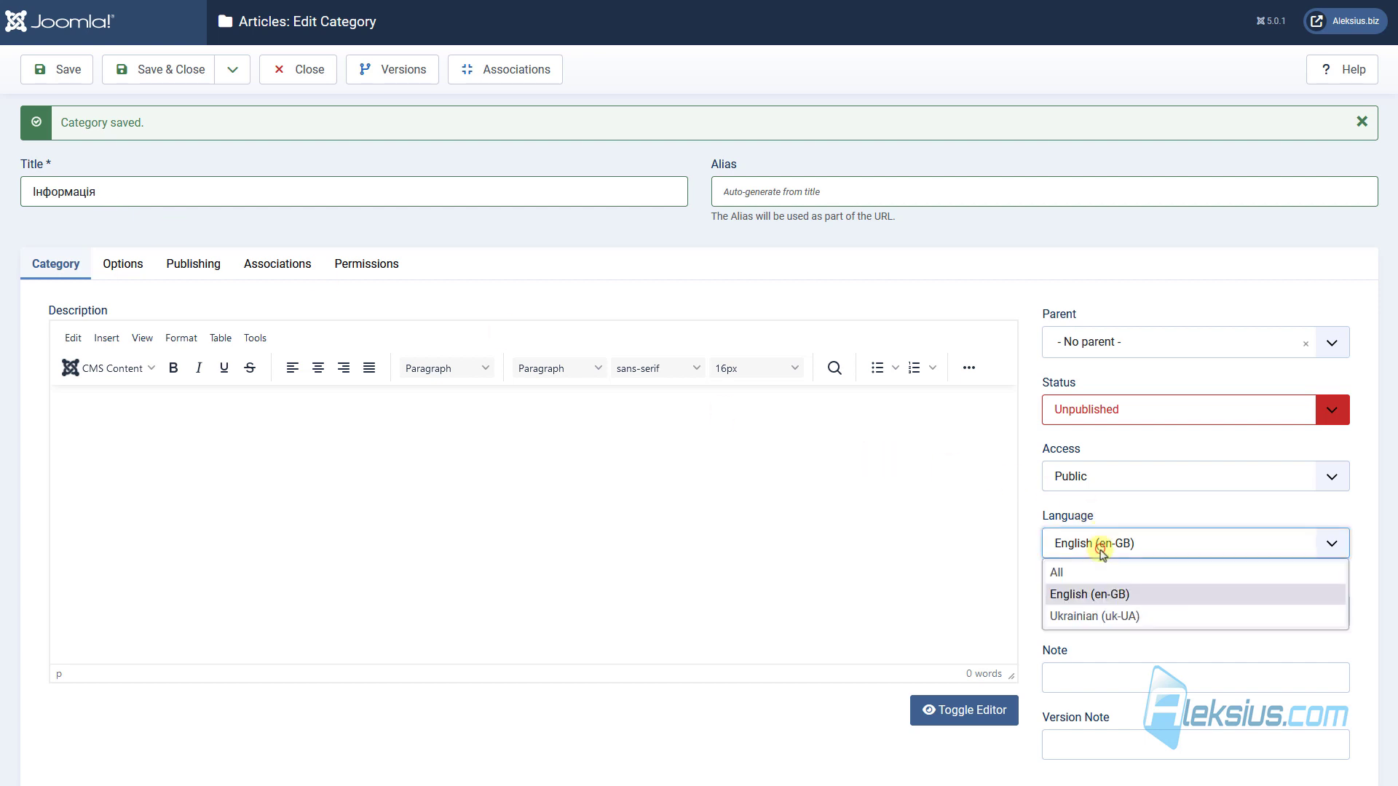
click(1096, 618)
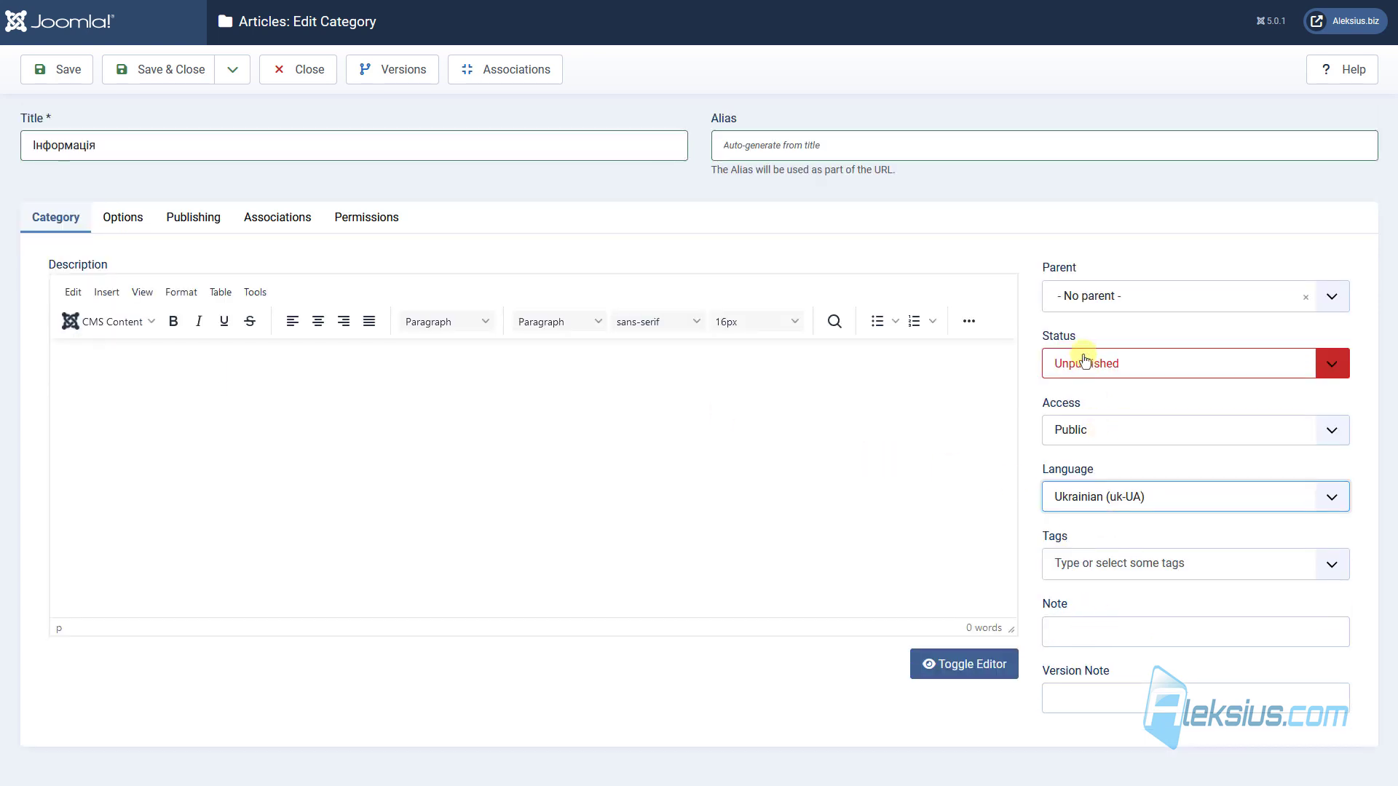
click(1082, 368)
click(1105, 393)
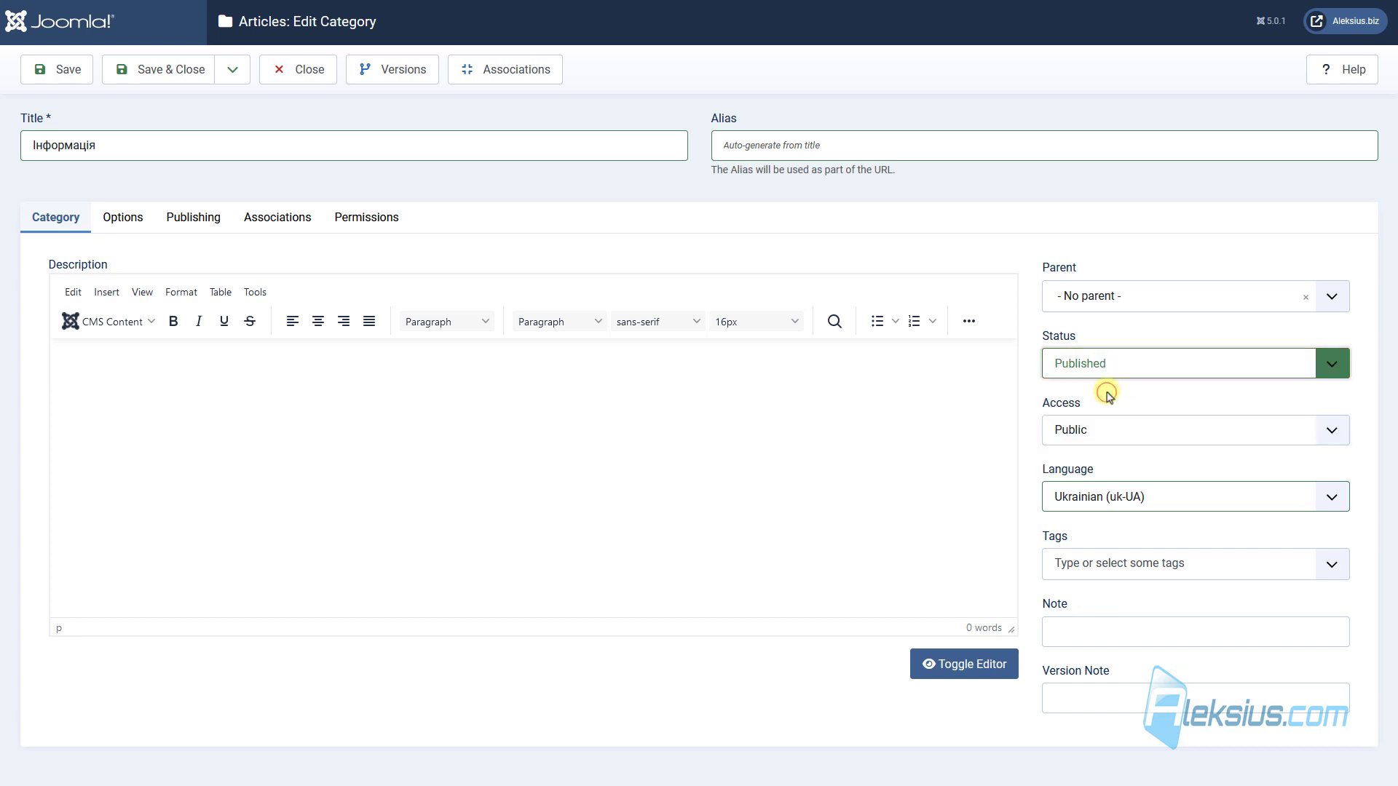
click(58, 69)
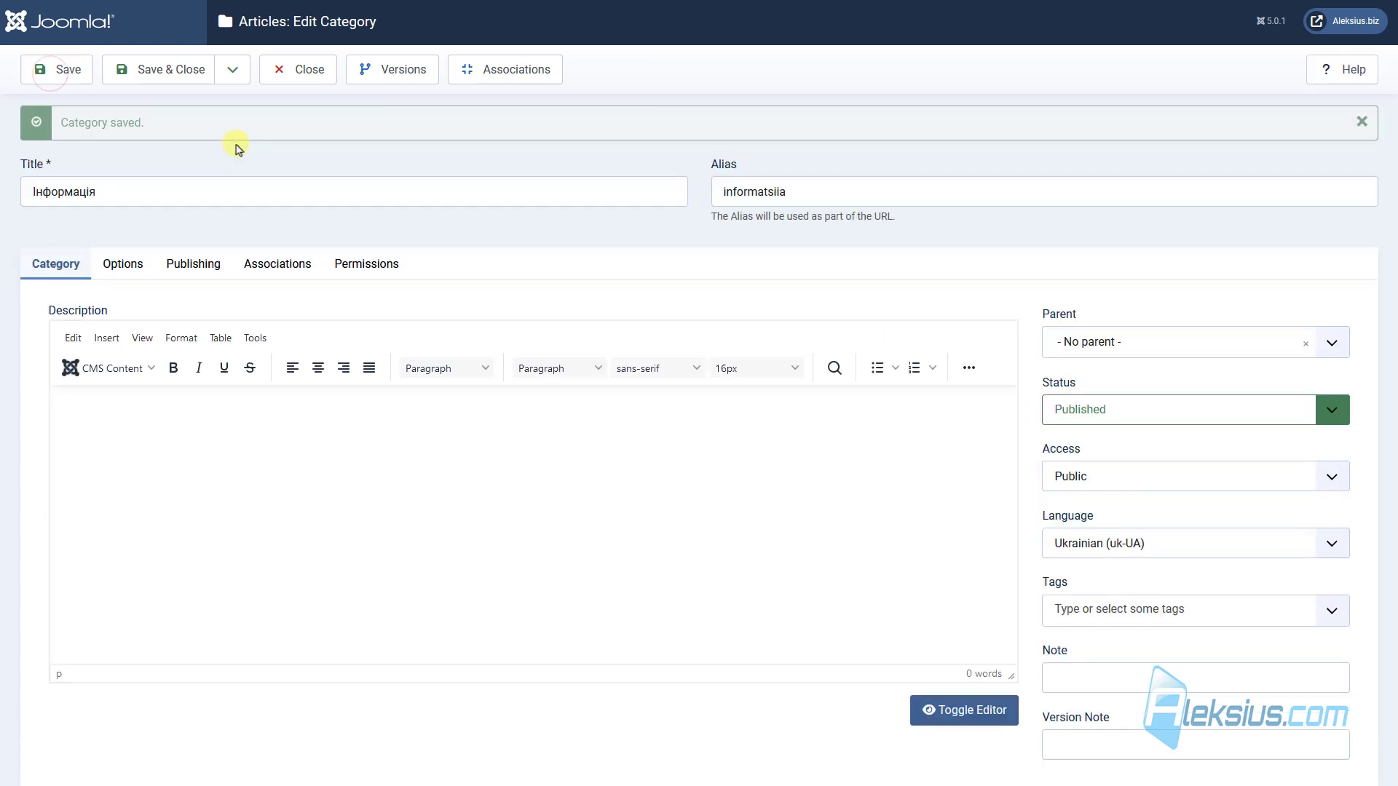
Associate the Інформація category with the English (en-GB) category Info, then save and close it
click(274, 271)
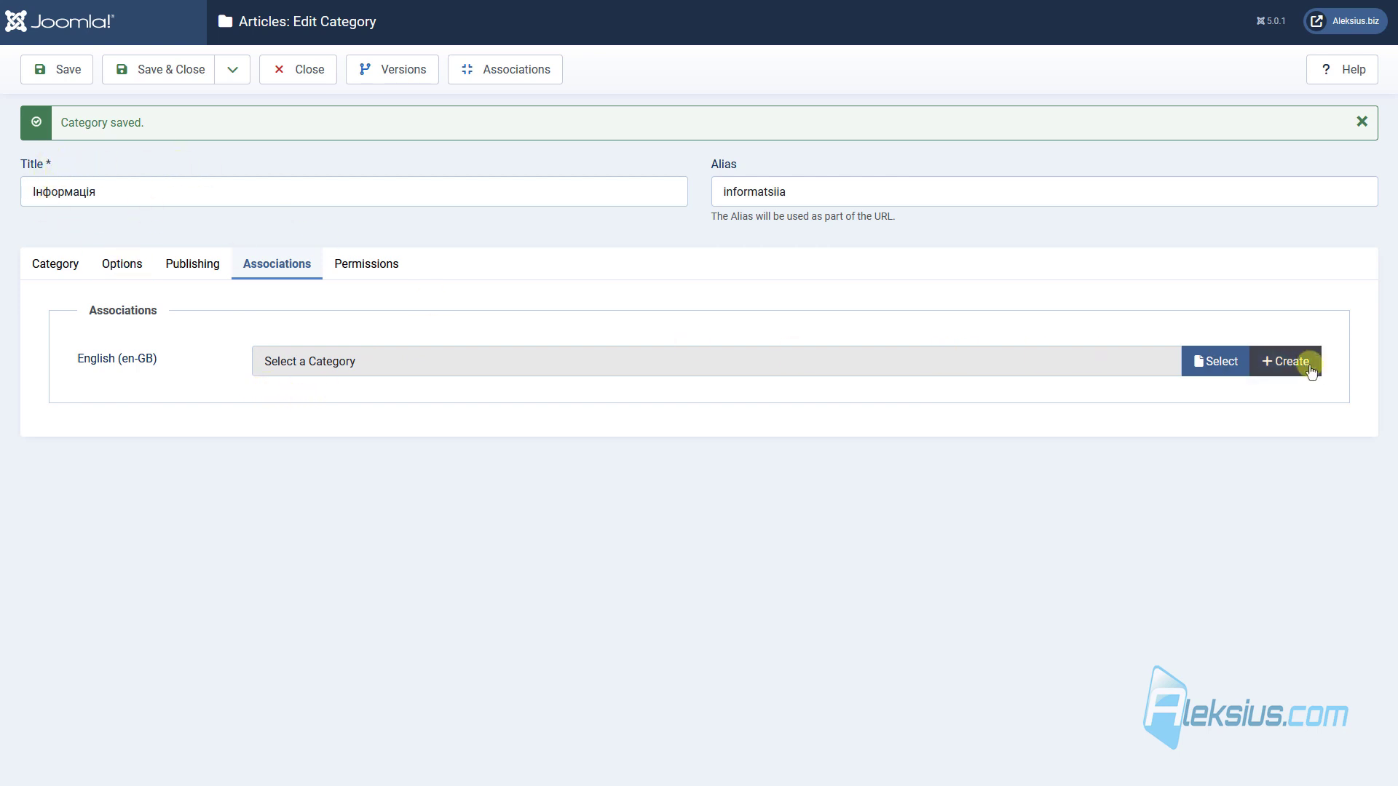
click(1198, 362)
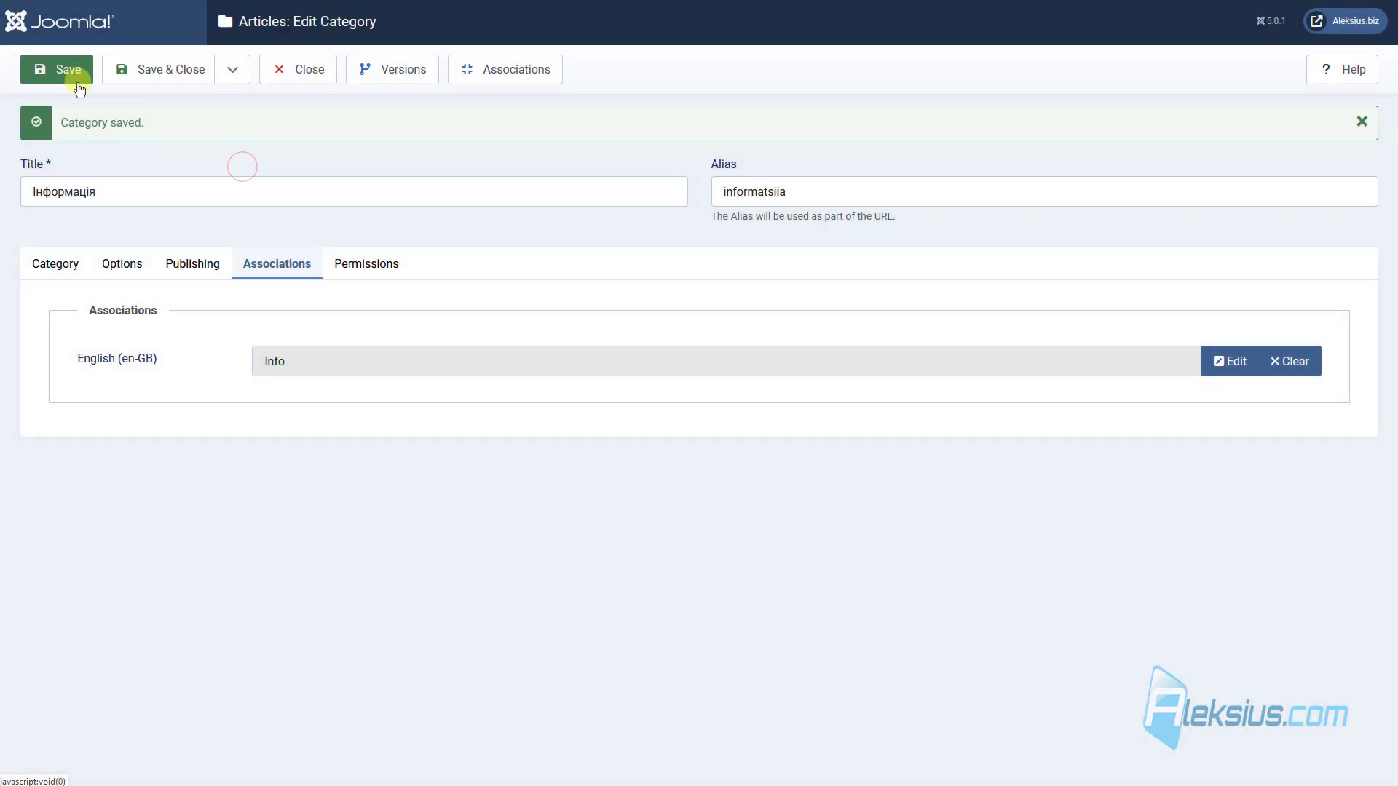
click(65, 69)
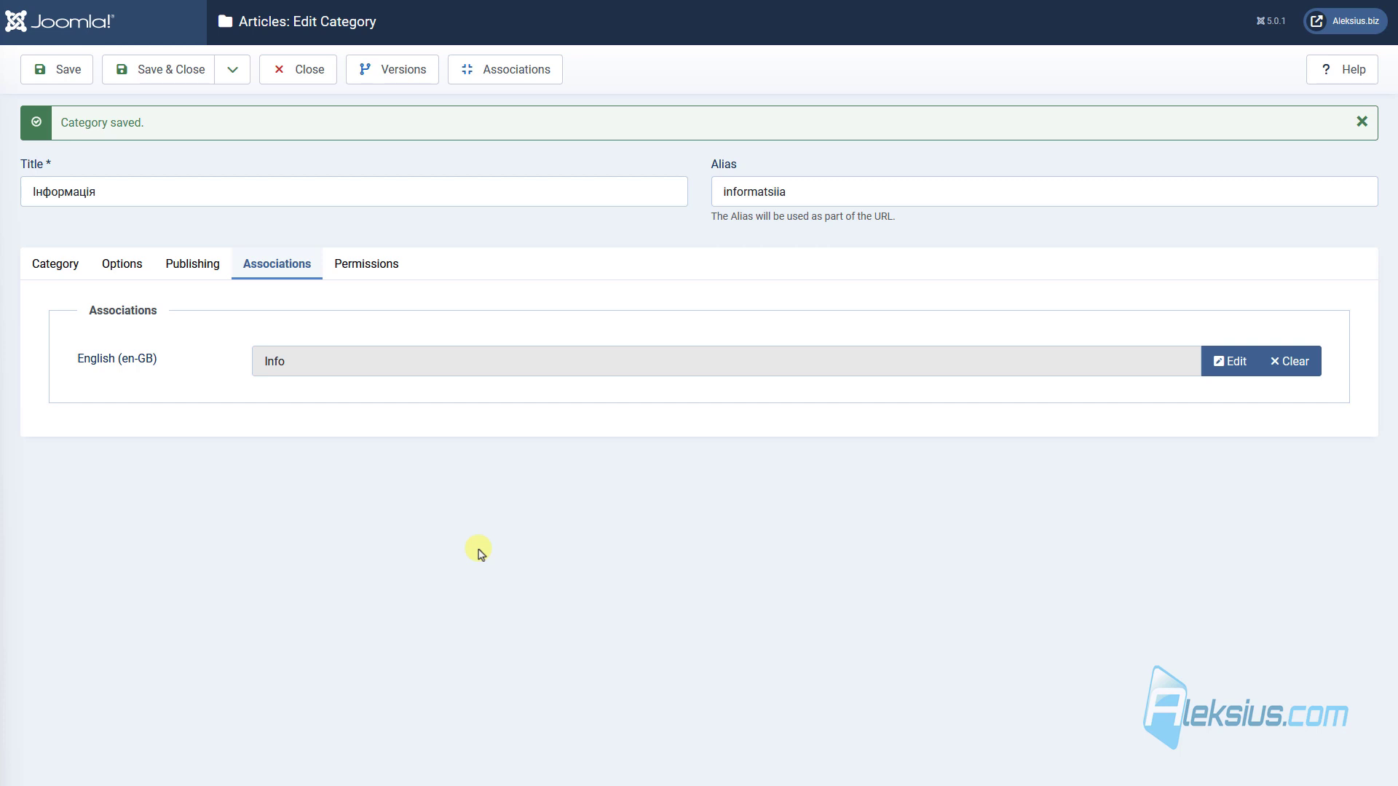
click(172, 73)
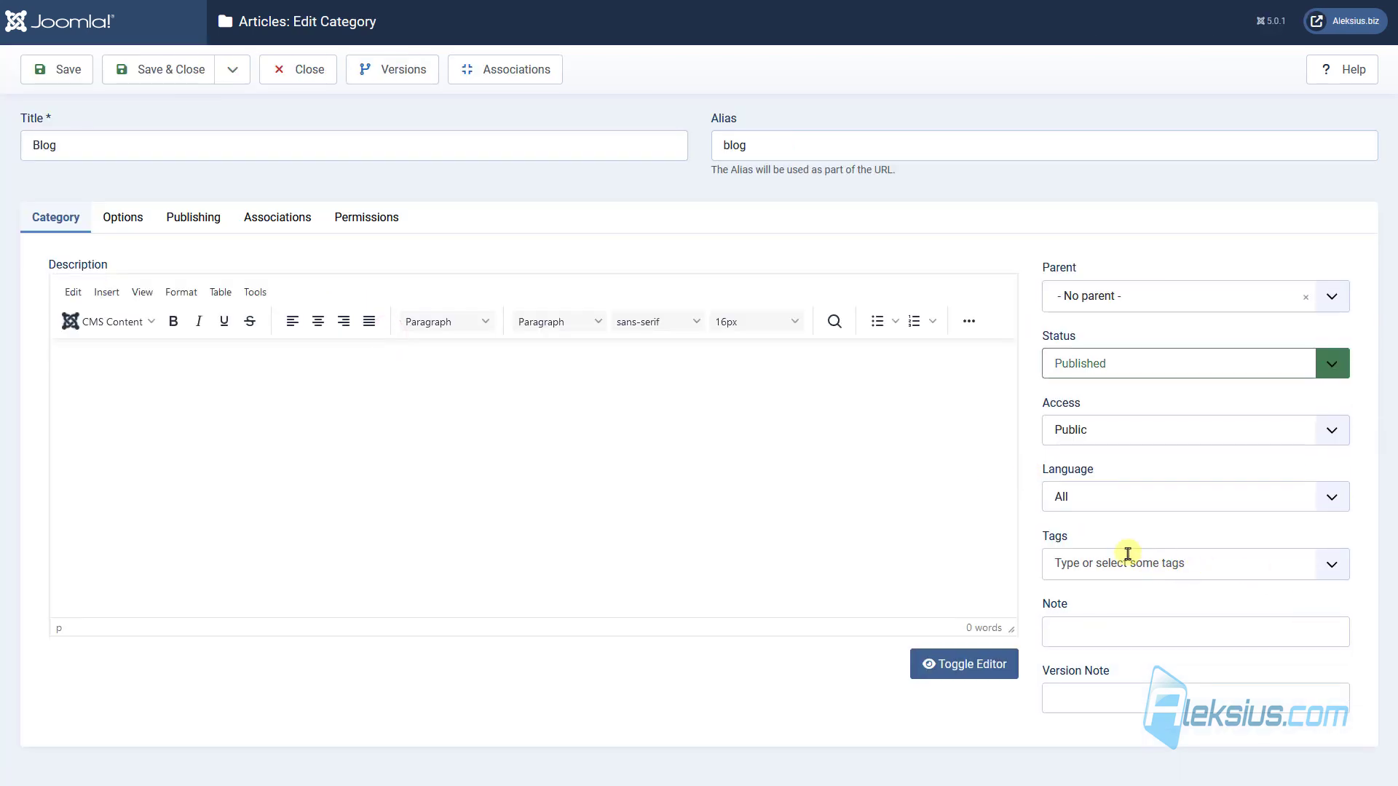
Set the Blog category's language to English (en-GB) and save it
click(1098, 498)
click(1114, 546)
click(53, 73)
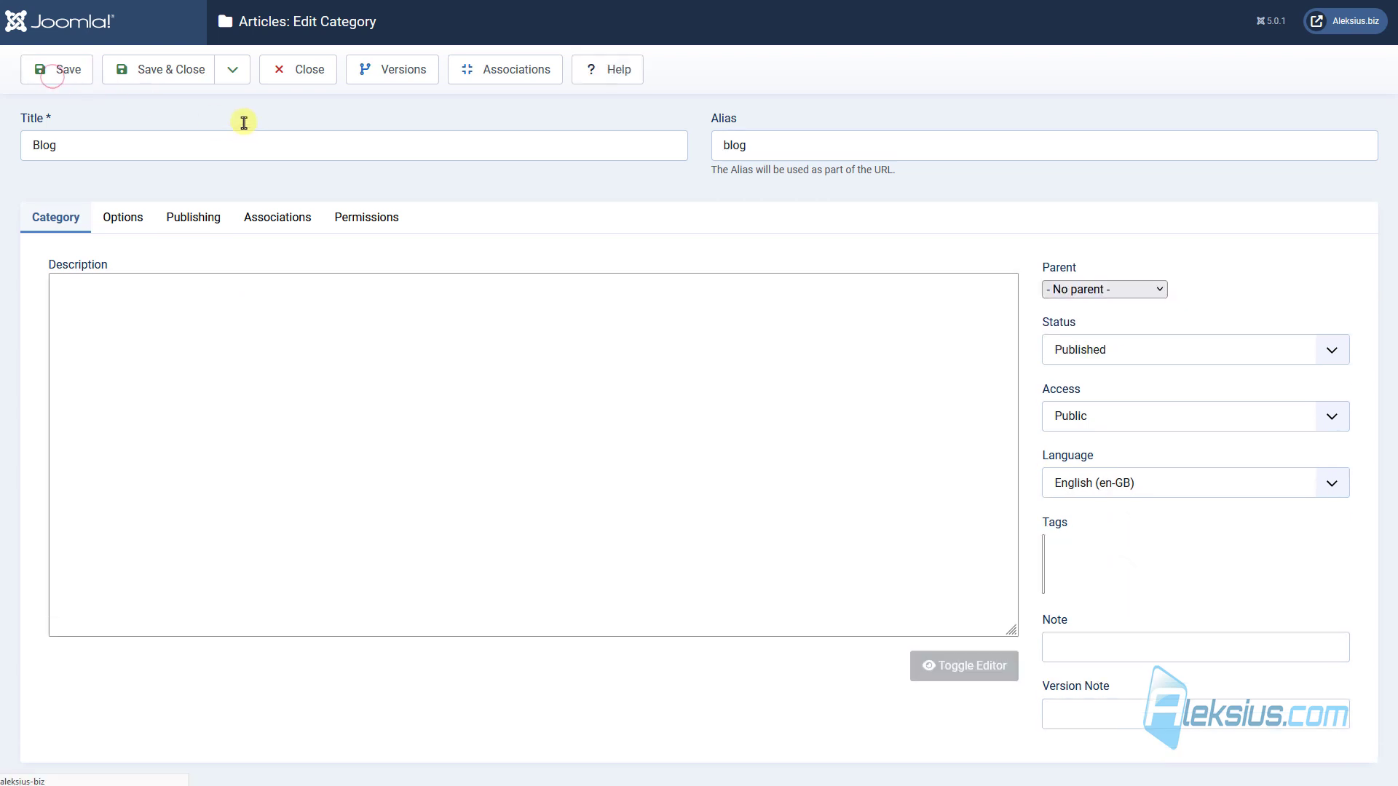
Save the Blog category as a copy, change the copy's title to "Блог" and clear its alias
click(232, 69)
click(190, 134)
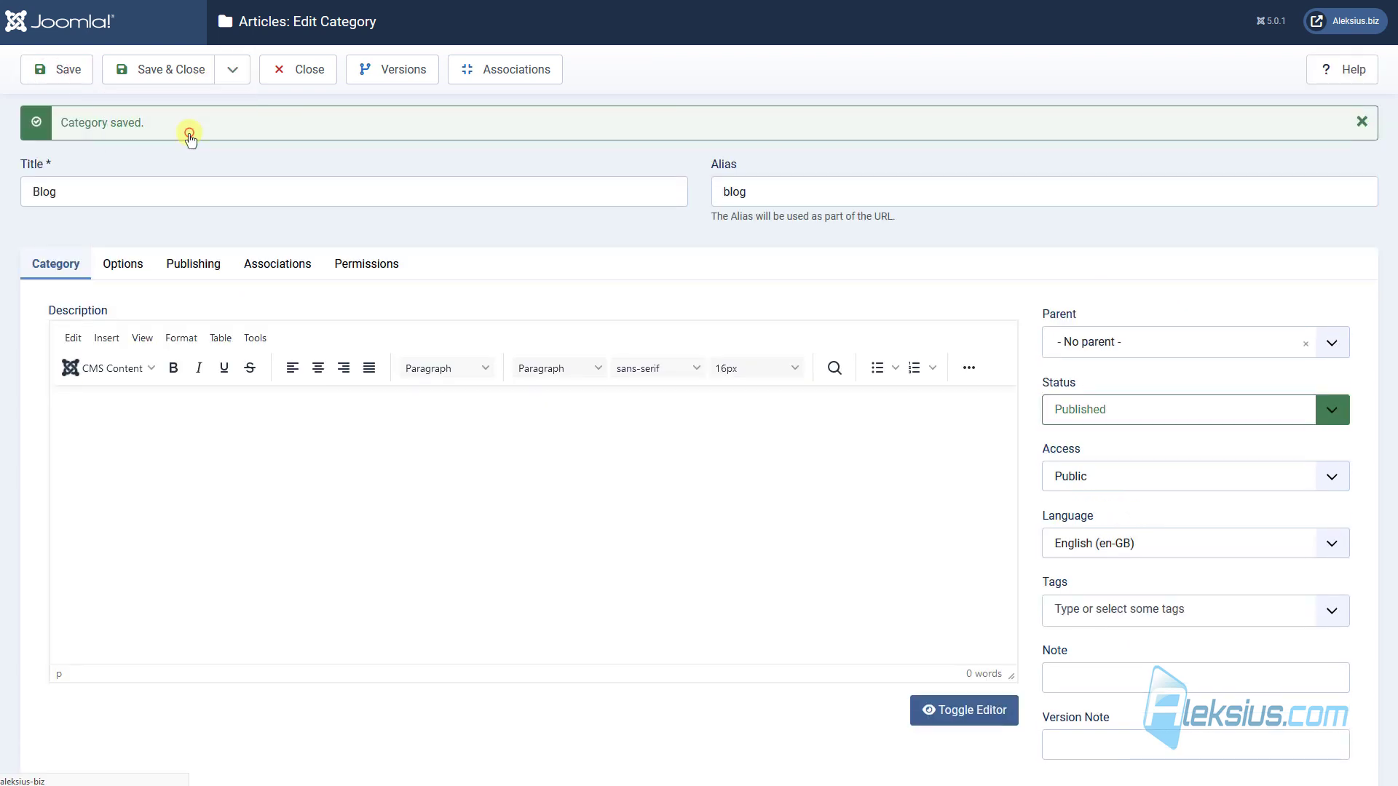
triple_click(206, 178)
text(Блог)
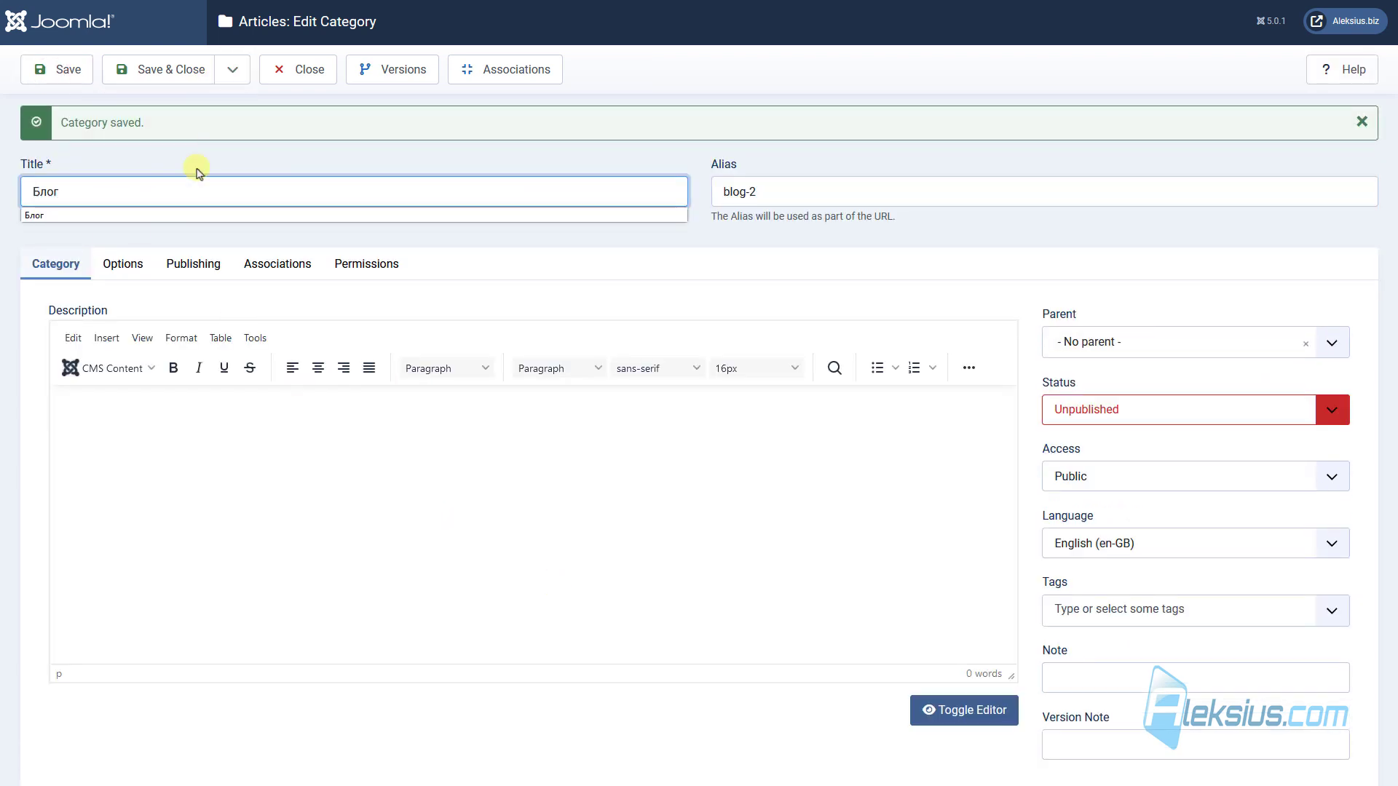
triple_click(793, 193)
key(BackSpace)
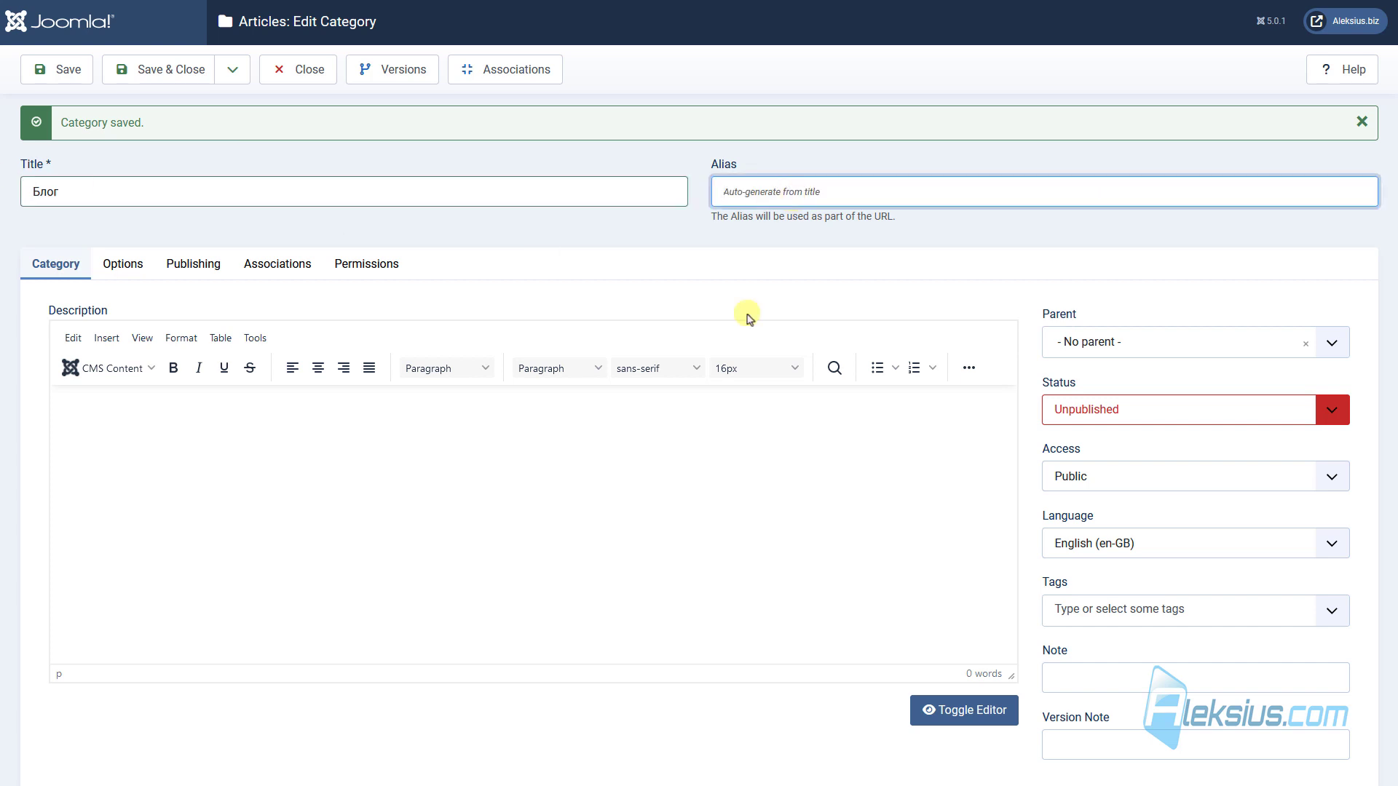
Set the Блог category's language to Ukrainian (uk-UA) and its status to Published, and save it
click(1126, 563)
click(1116, 617)
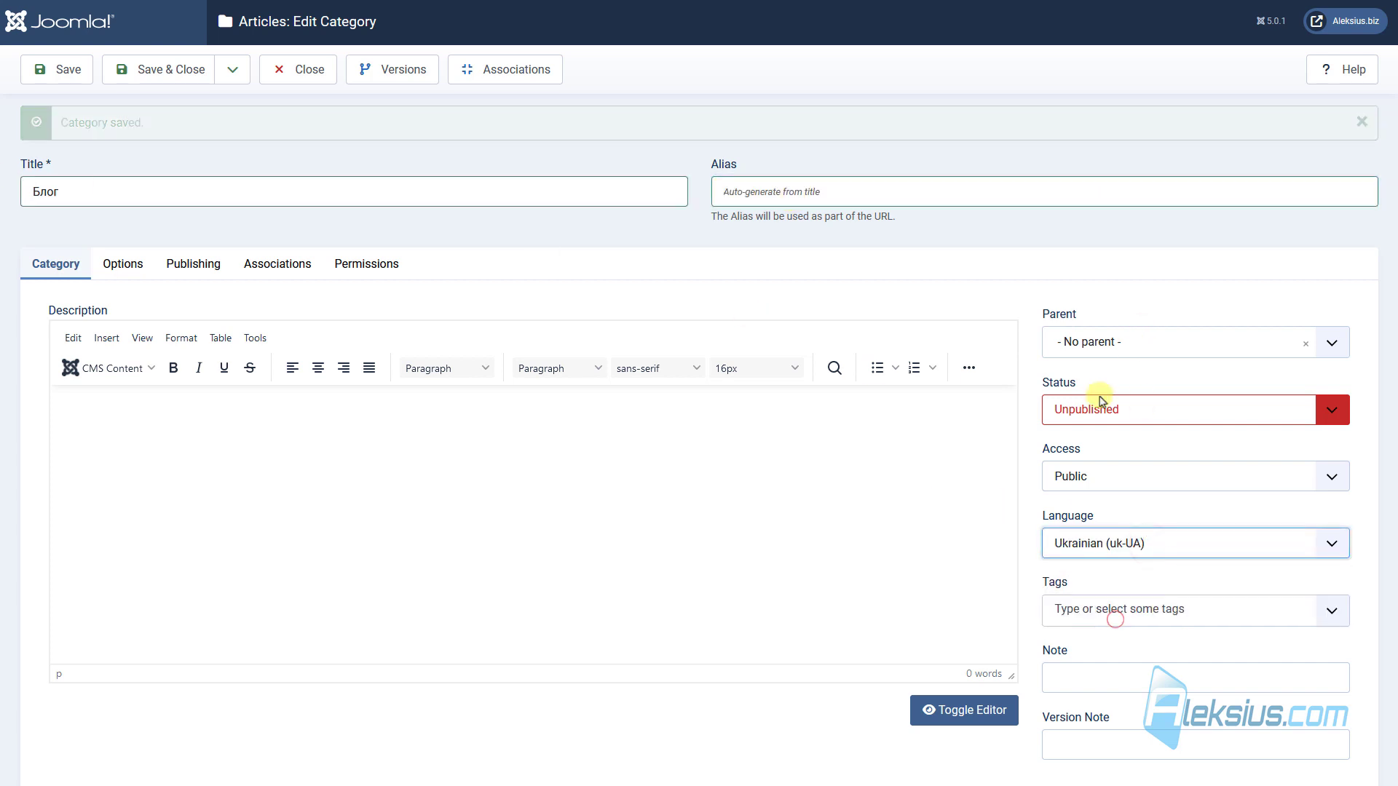
click(1098, 364)
click(1092, 390)
click(51, 71)
Associate the Блог category with the English (en-GB) category Blog, and save and close it
click(261, 259)
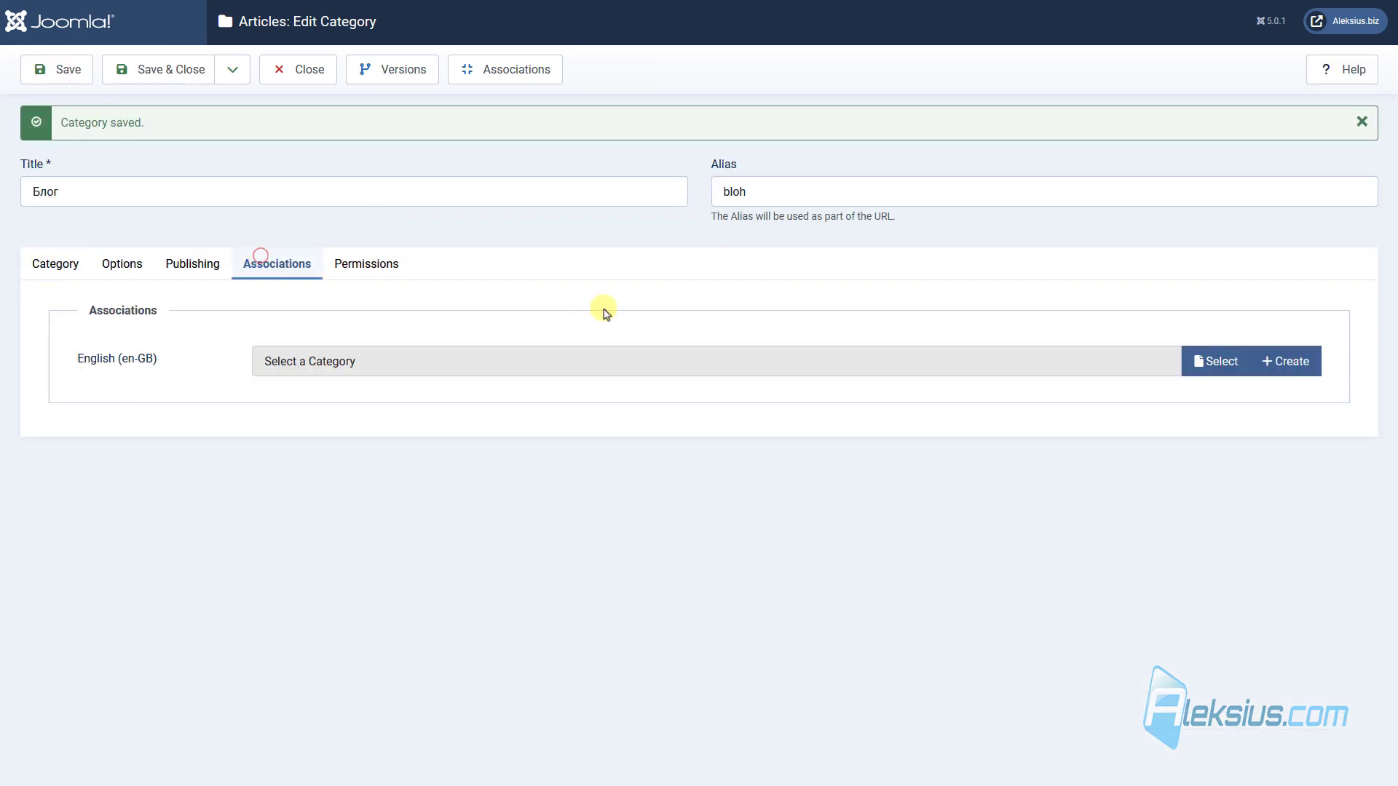
click(1222, 364)
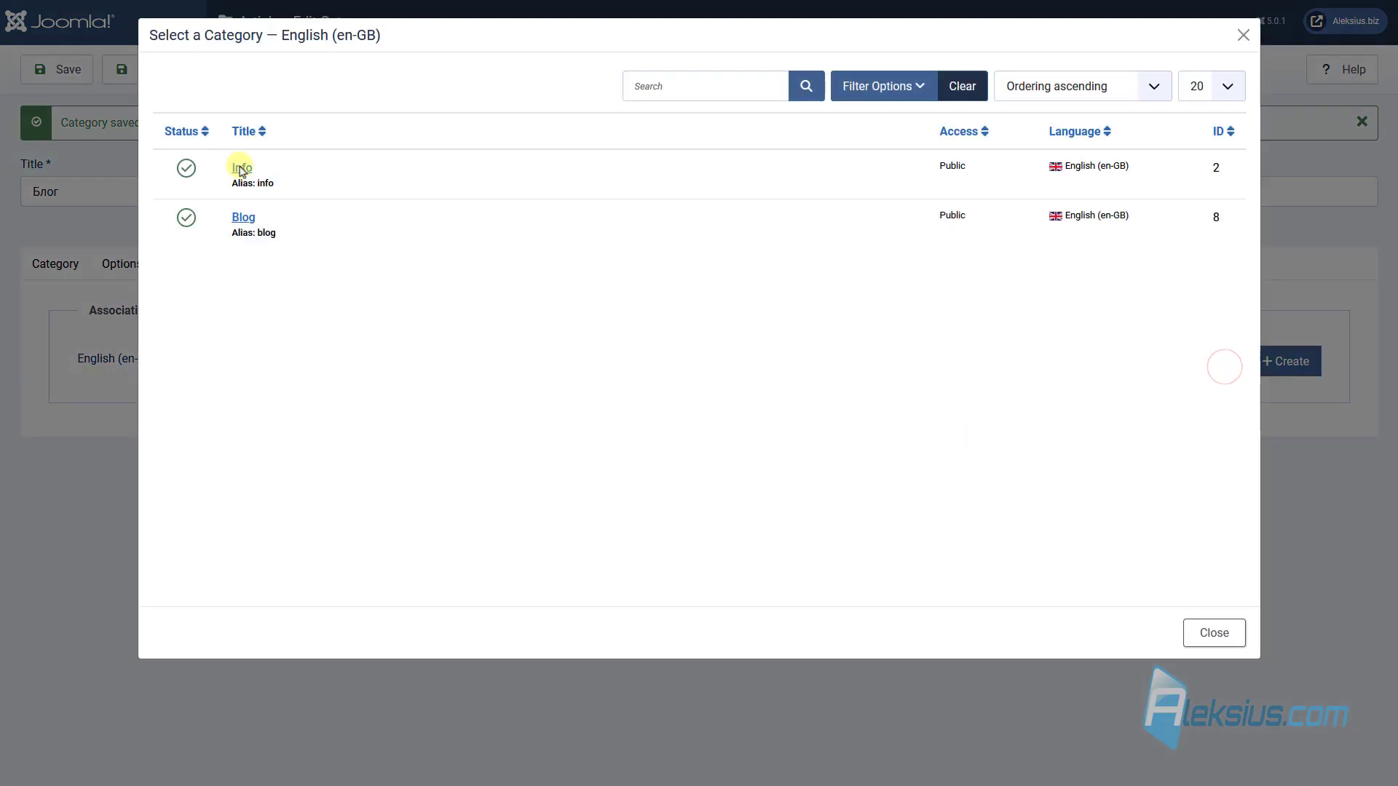
click(243, 217)
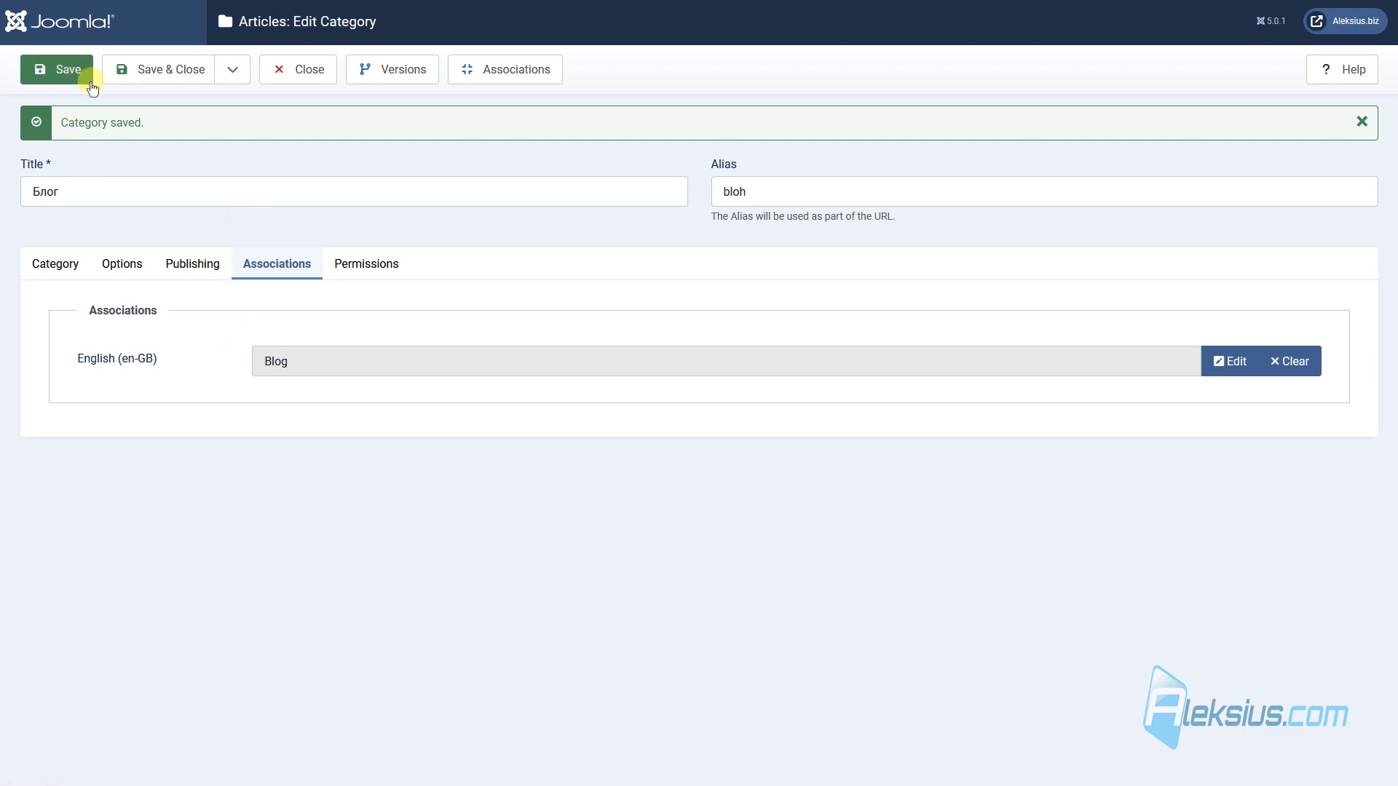
click(126, 70)
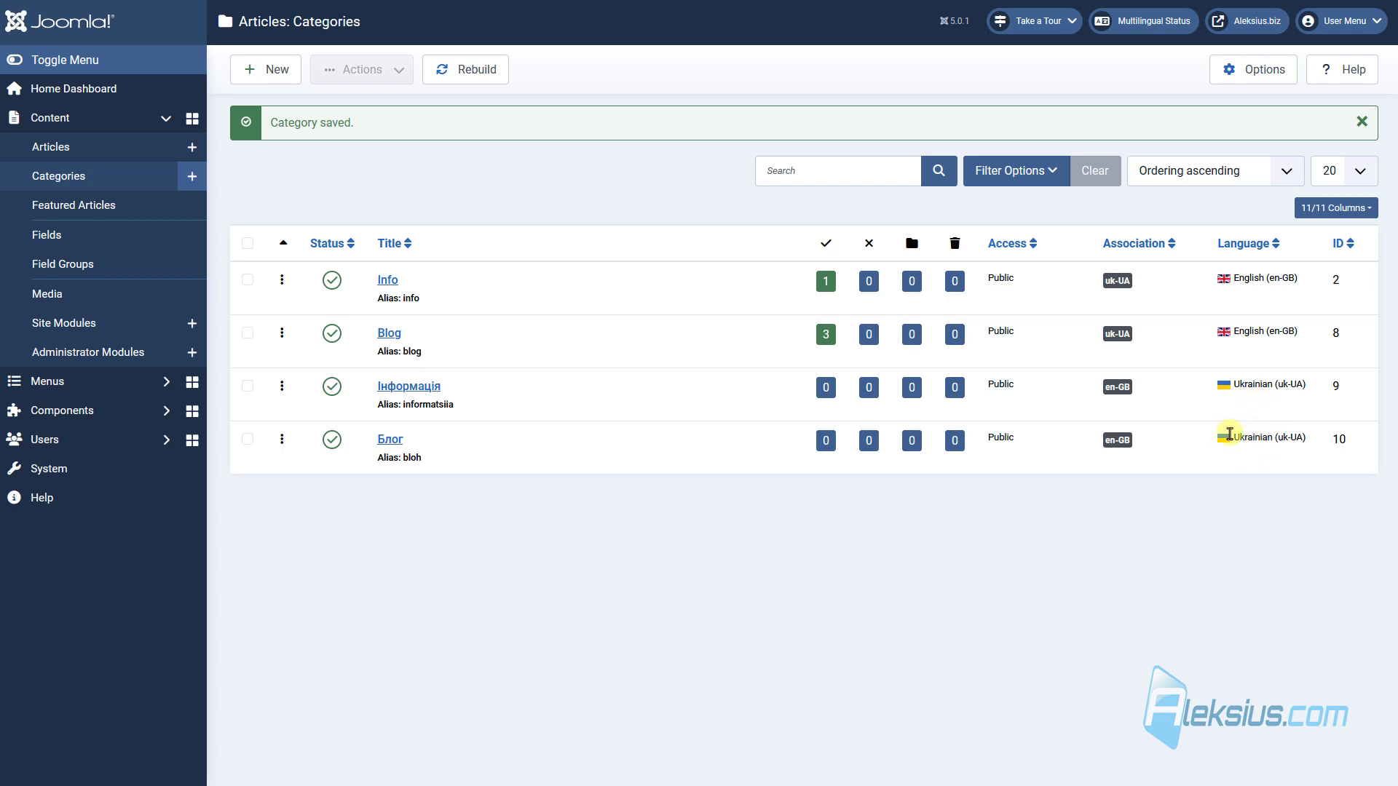
Check which translation each article category is associated with in the category list
mouse_move(1120, 284)
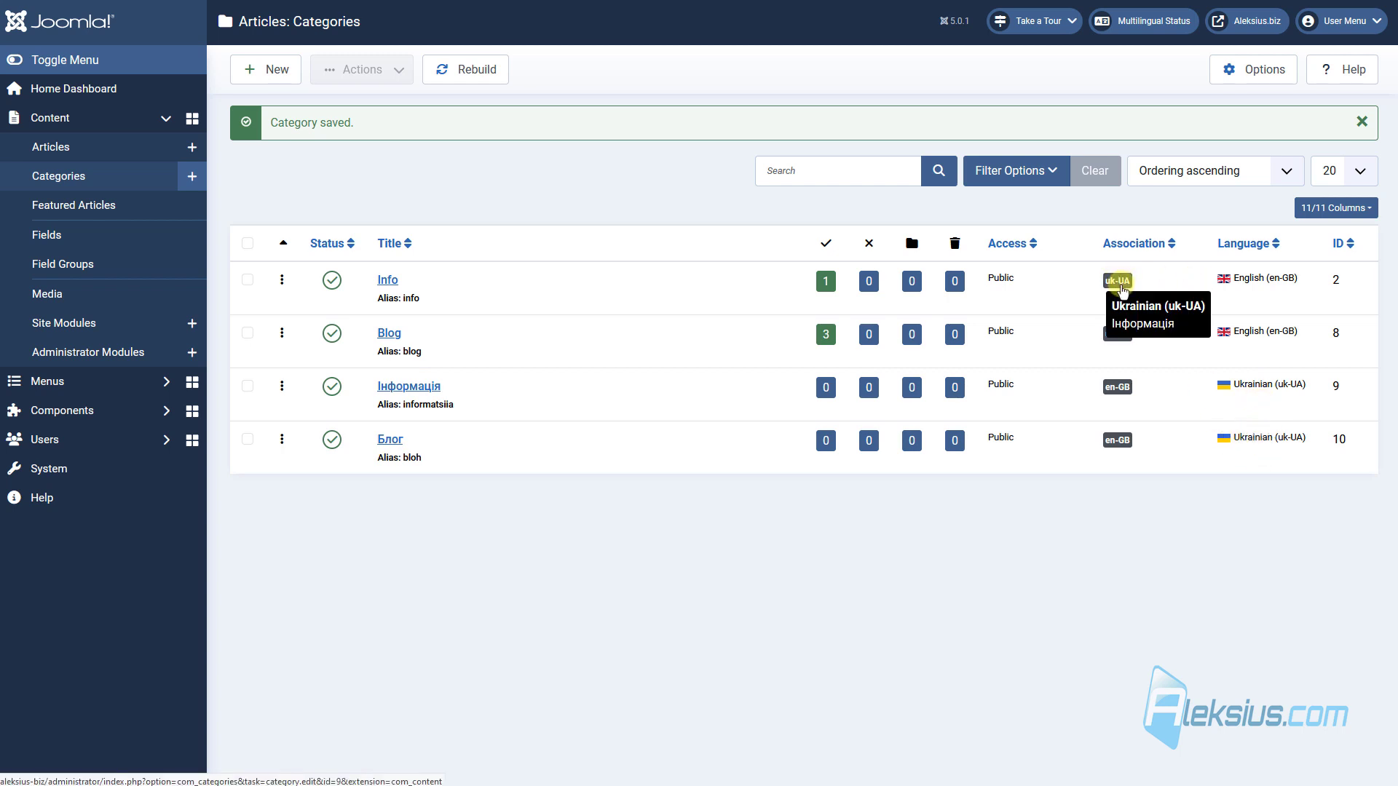
mouse_move(1122, 340)
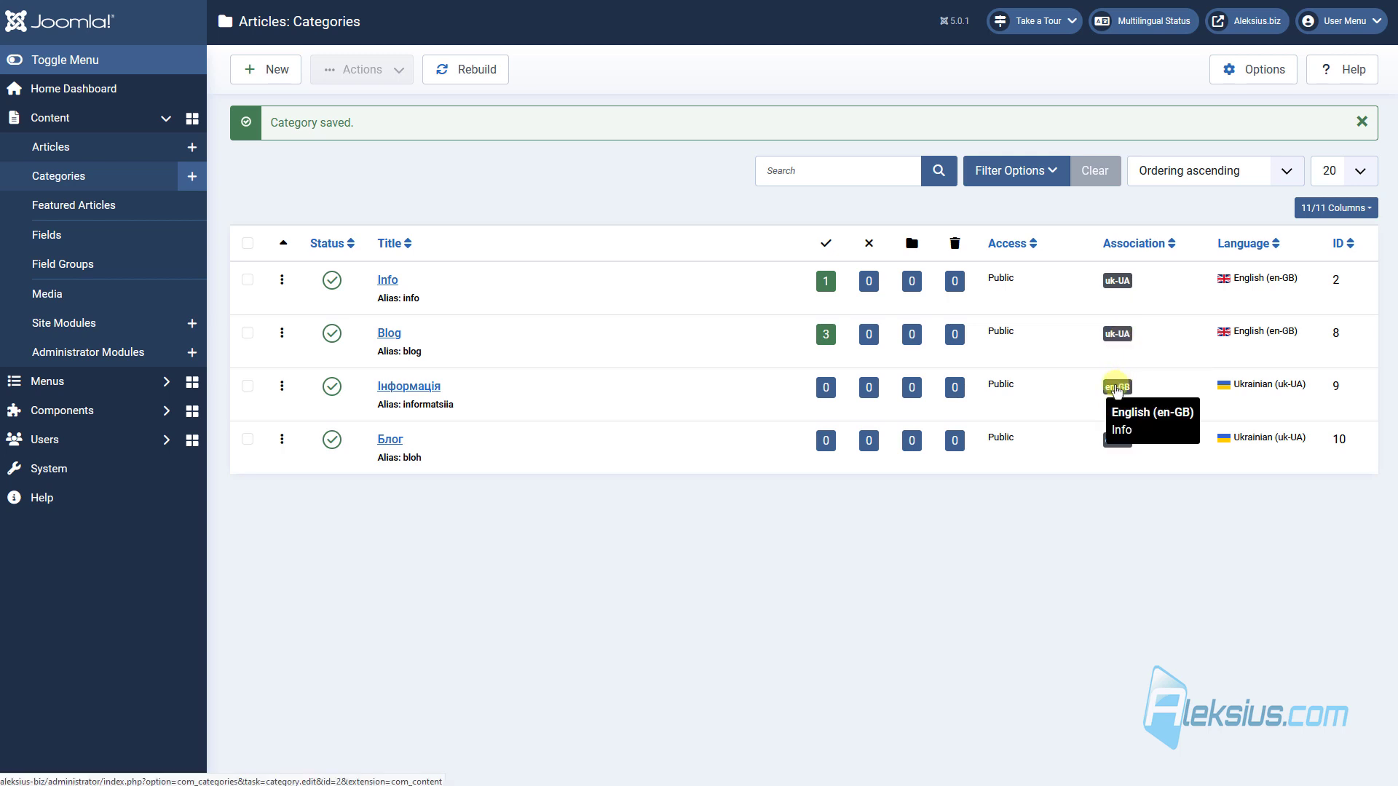
mouse_move(1119, 444)
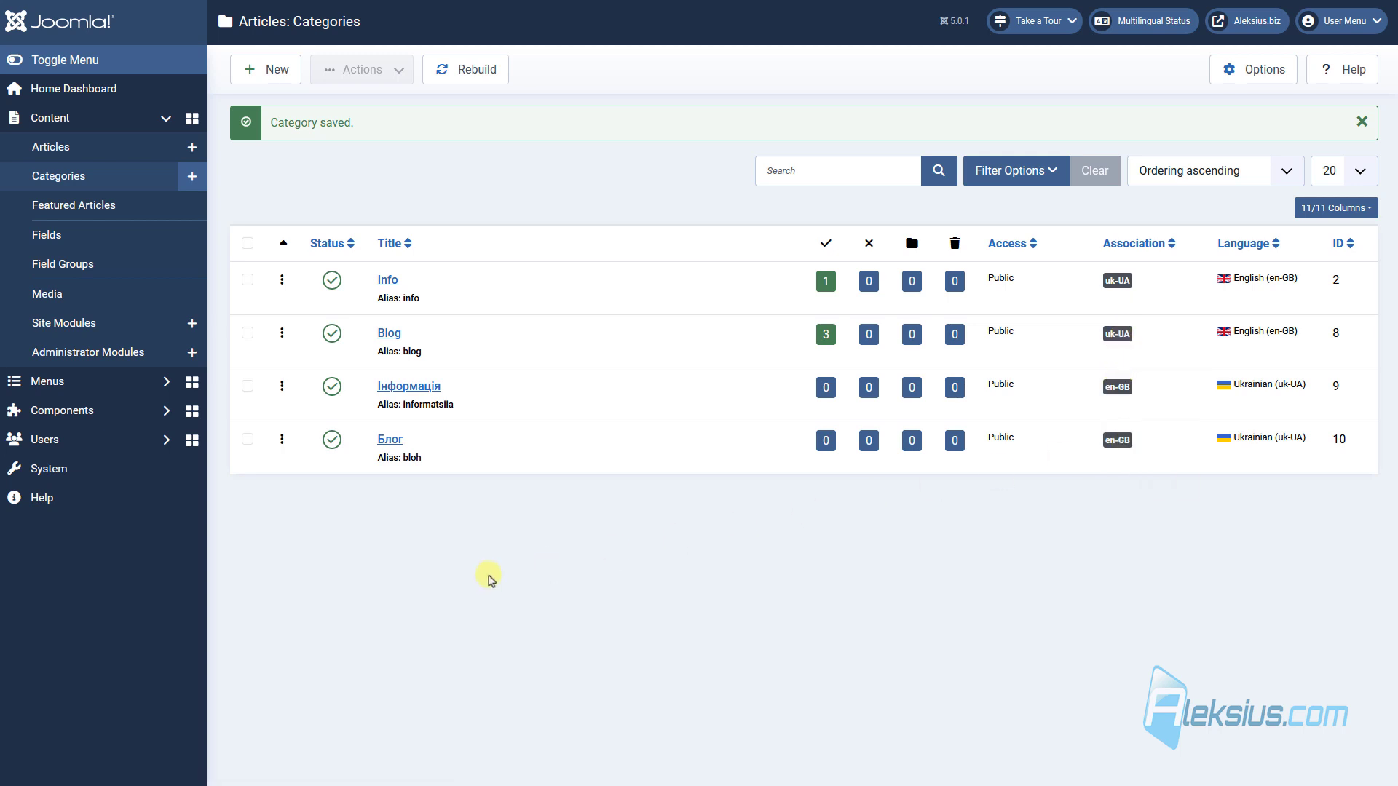
Examine the batch options for the Info and Blog categories, including language and copy or move, and close them without processing
click(247, 280)
click(241, 335)
click(383, 70)
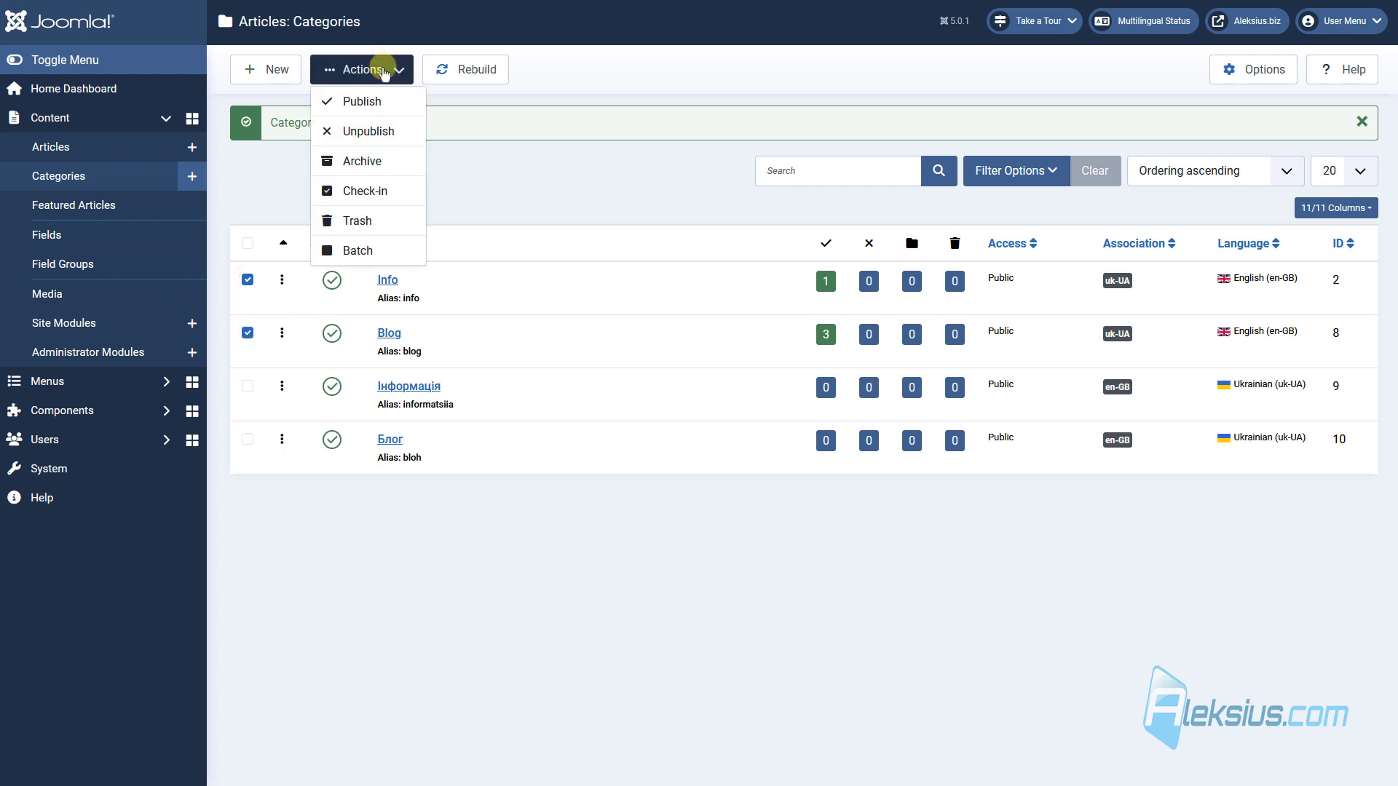
click(397, 249)
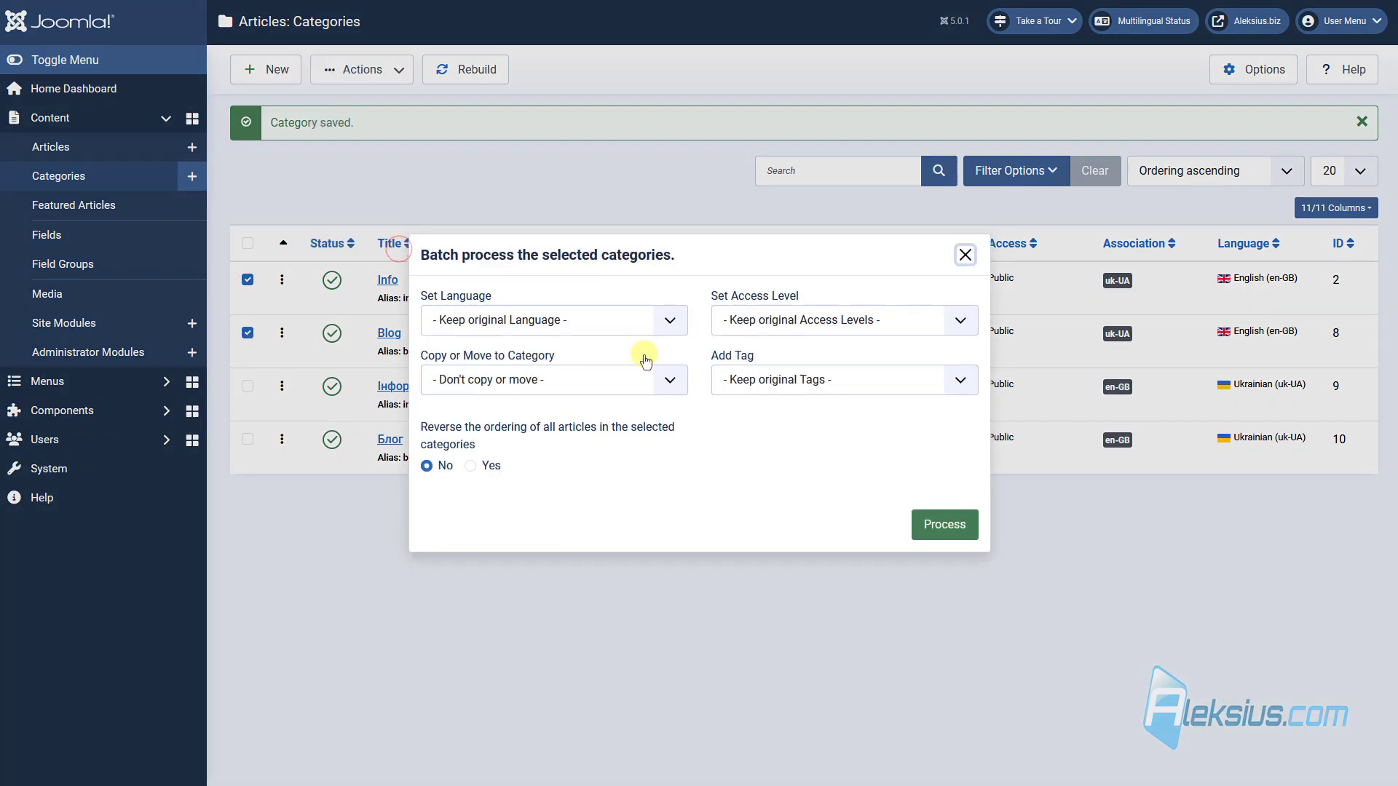
click(619, 326)
click(619, 326)
click(632, 381)
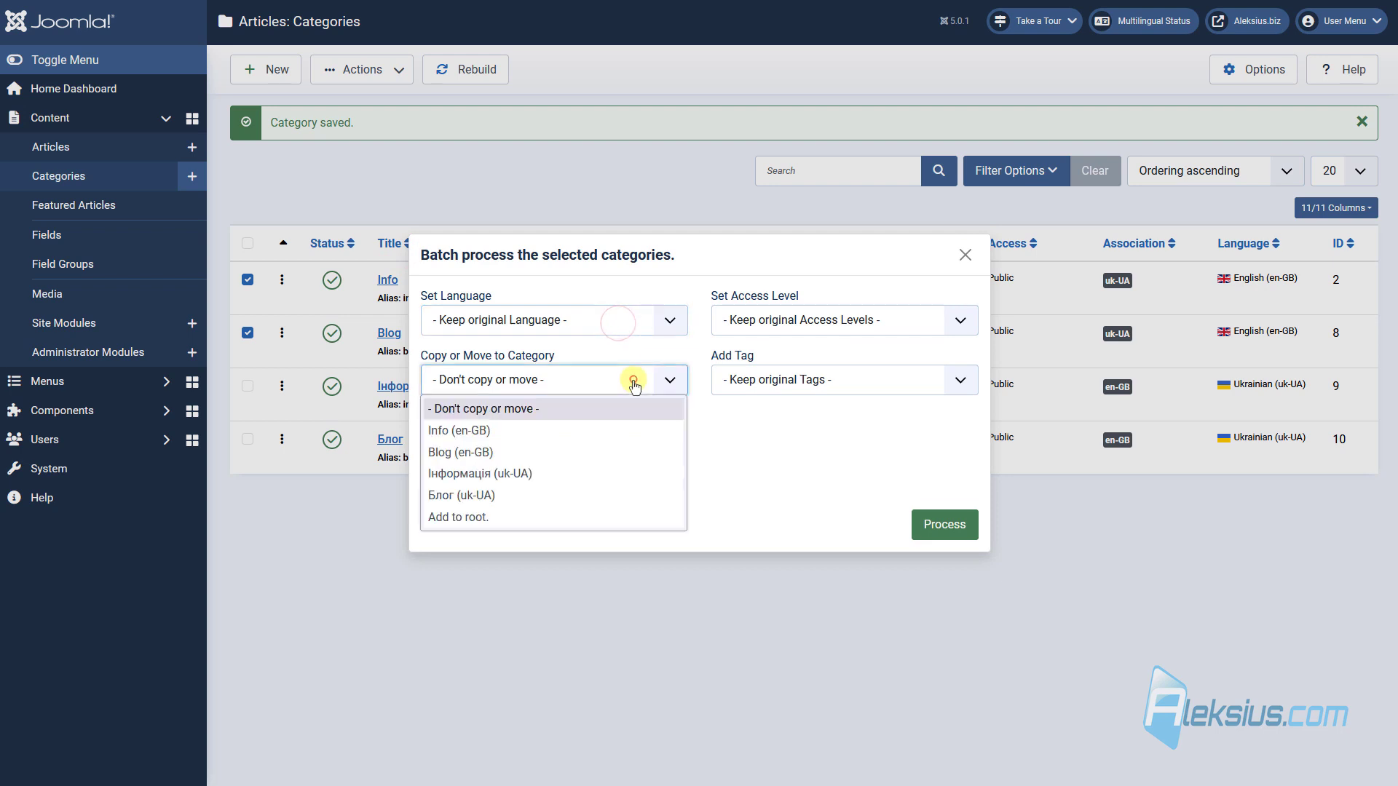
click(633, 381)
click(965, 255)
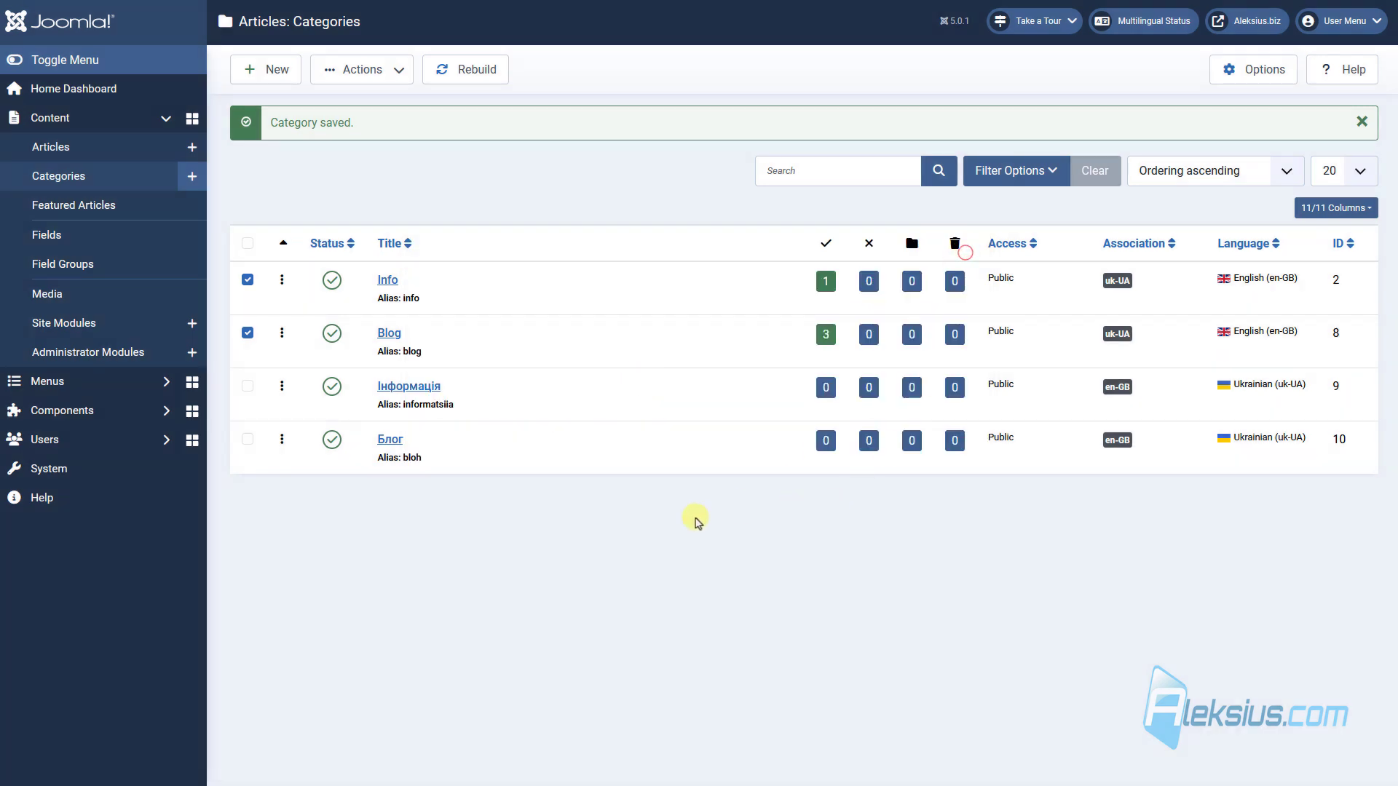
click(247, 334)
click(247, 279)
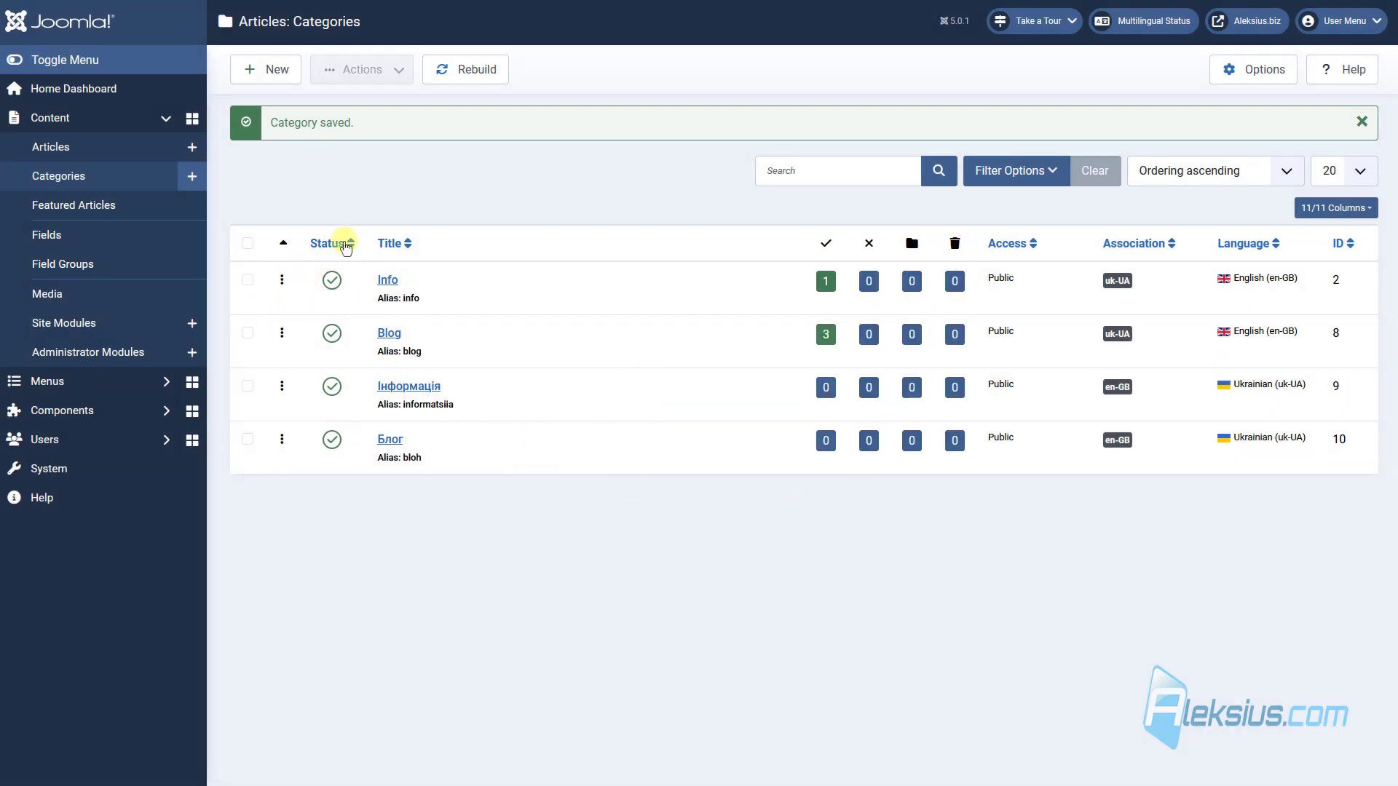
Set the Home article's language to English (en-GB), save and close it, and open the article about updating Joomla 4 to 5
click(69, 159)
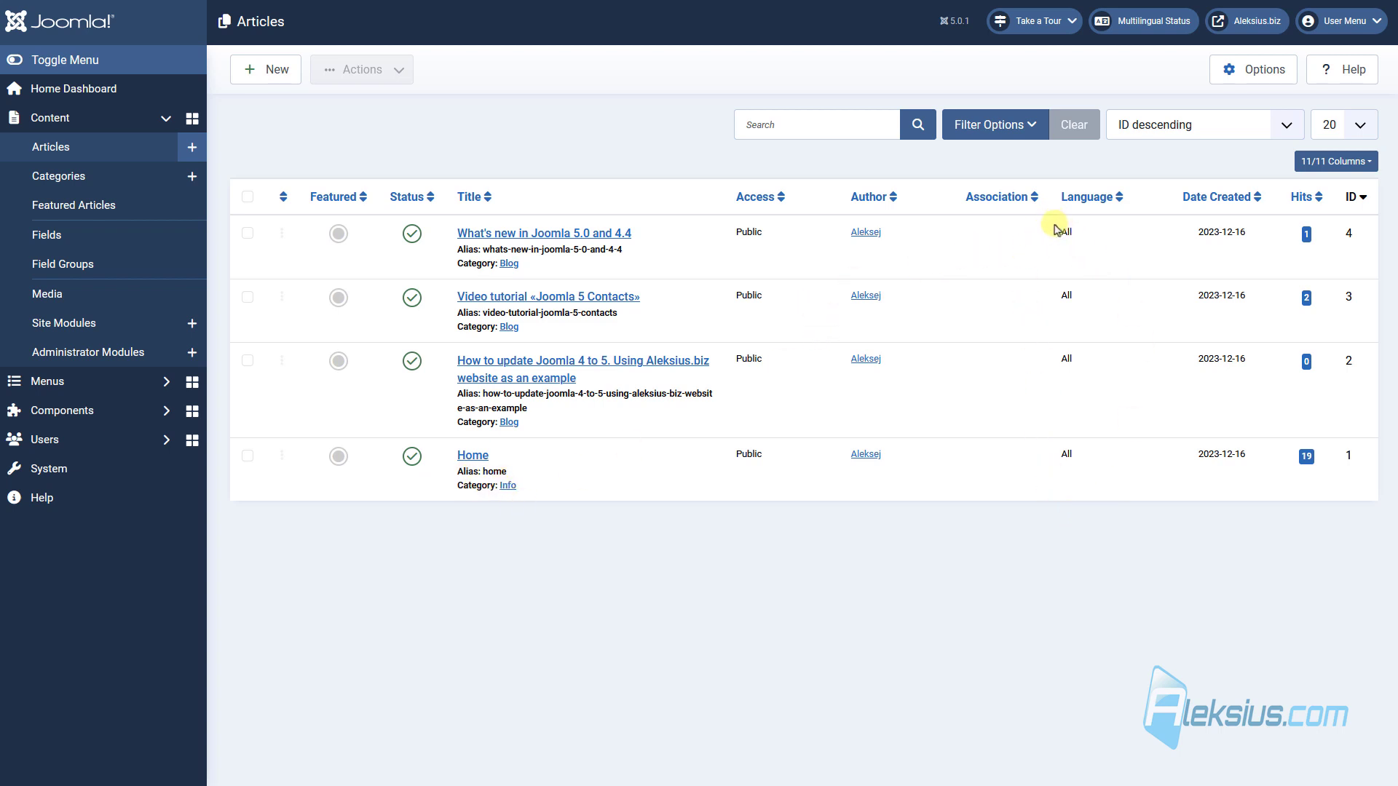
click(473, 457)
click(1062, 538)
click(1074, 580)
click(154, 69)
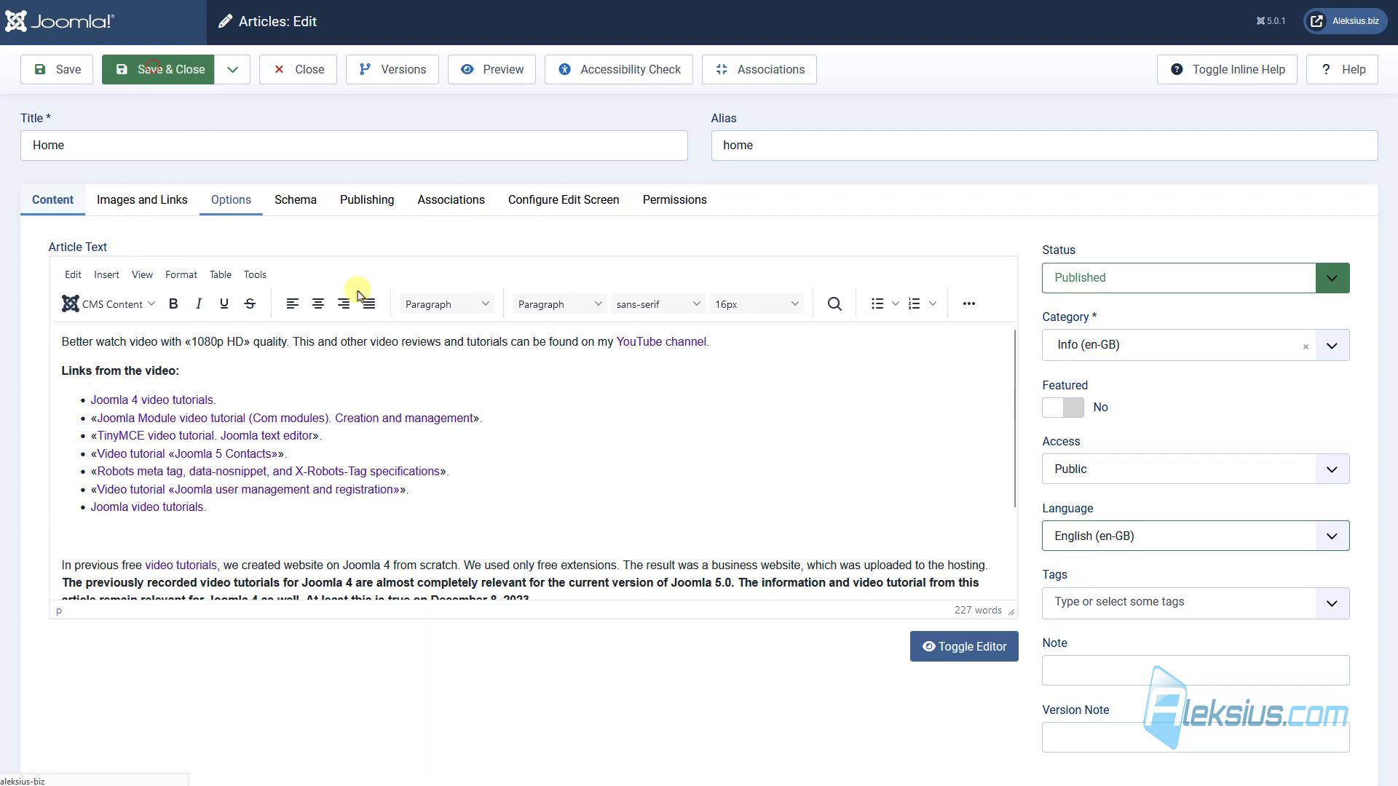
click(532, 413)
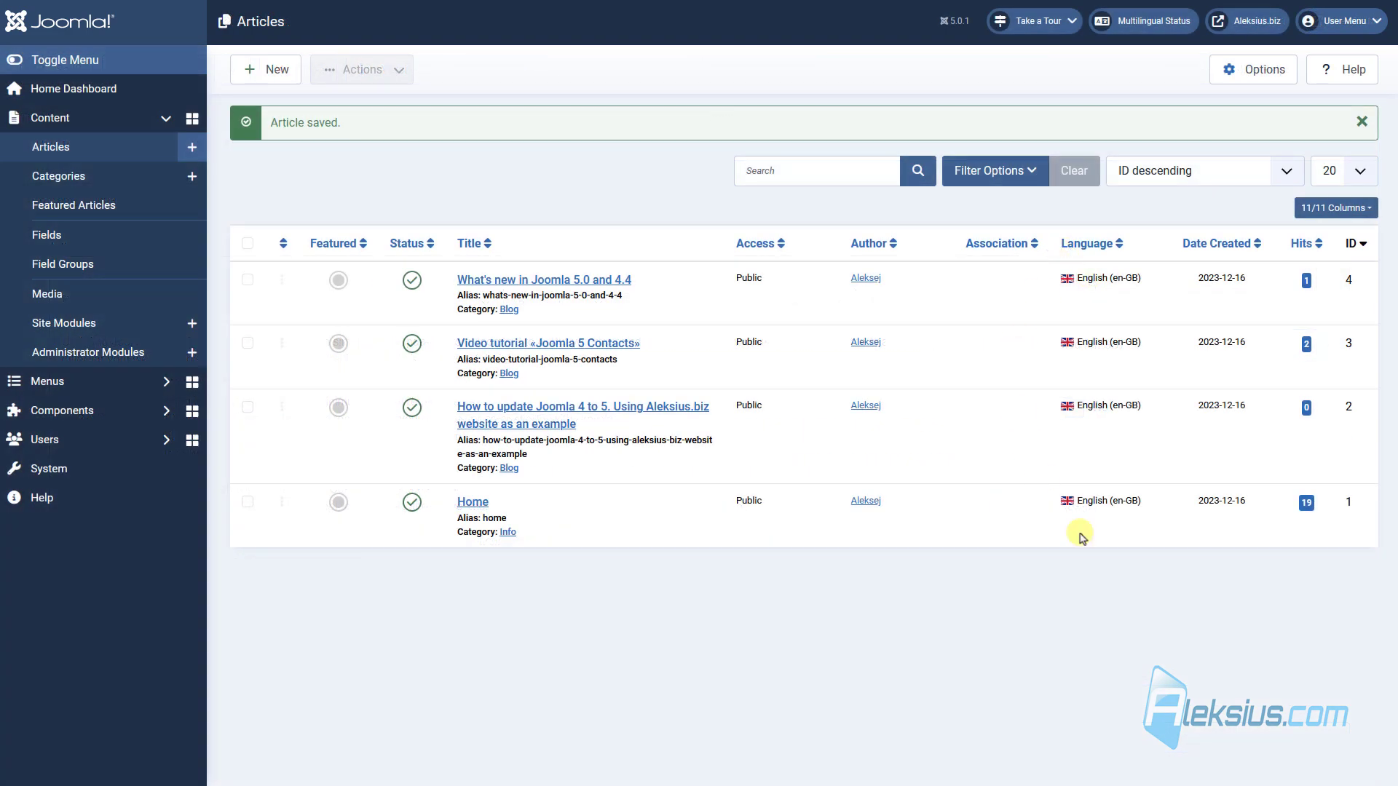
click(247, 243)
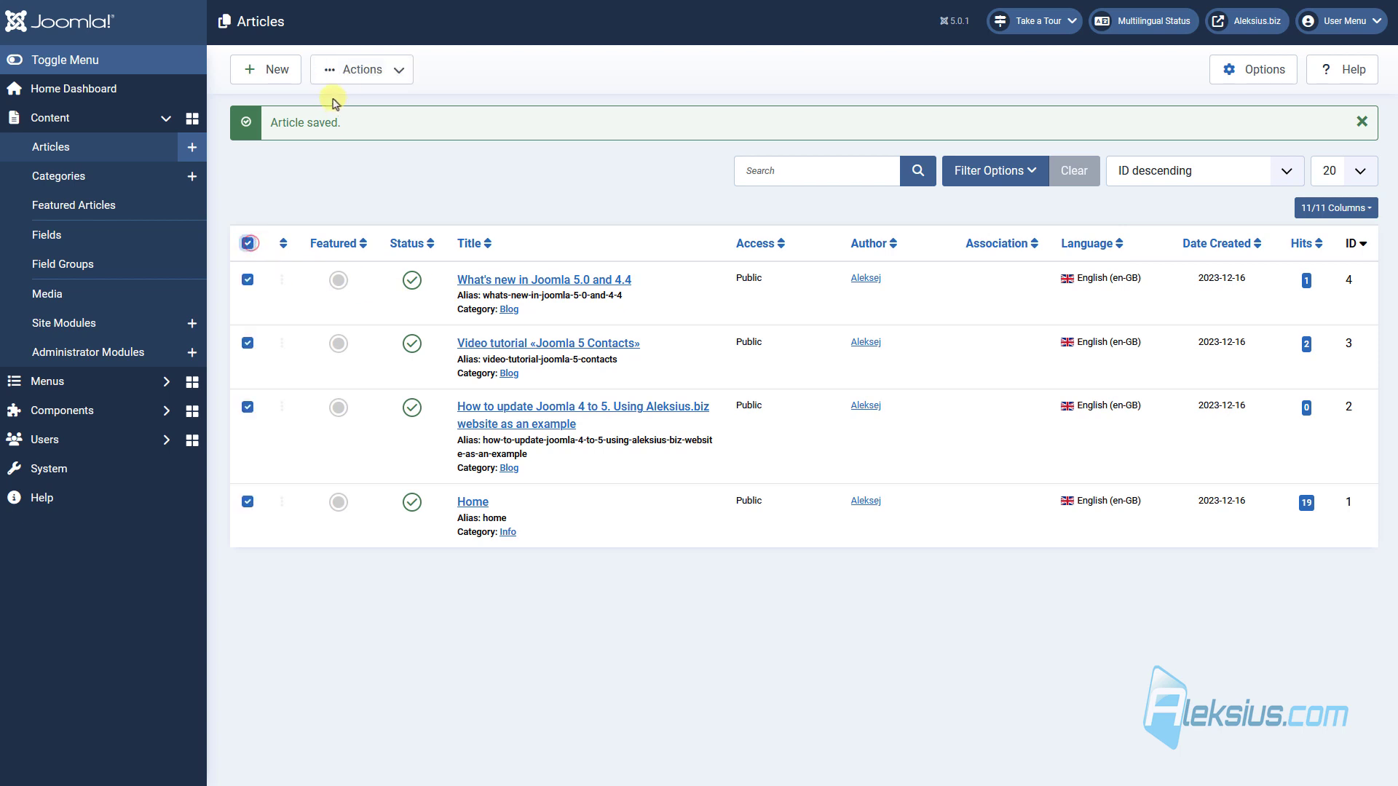
click(353, 69)
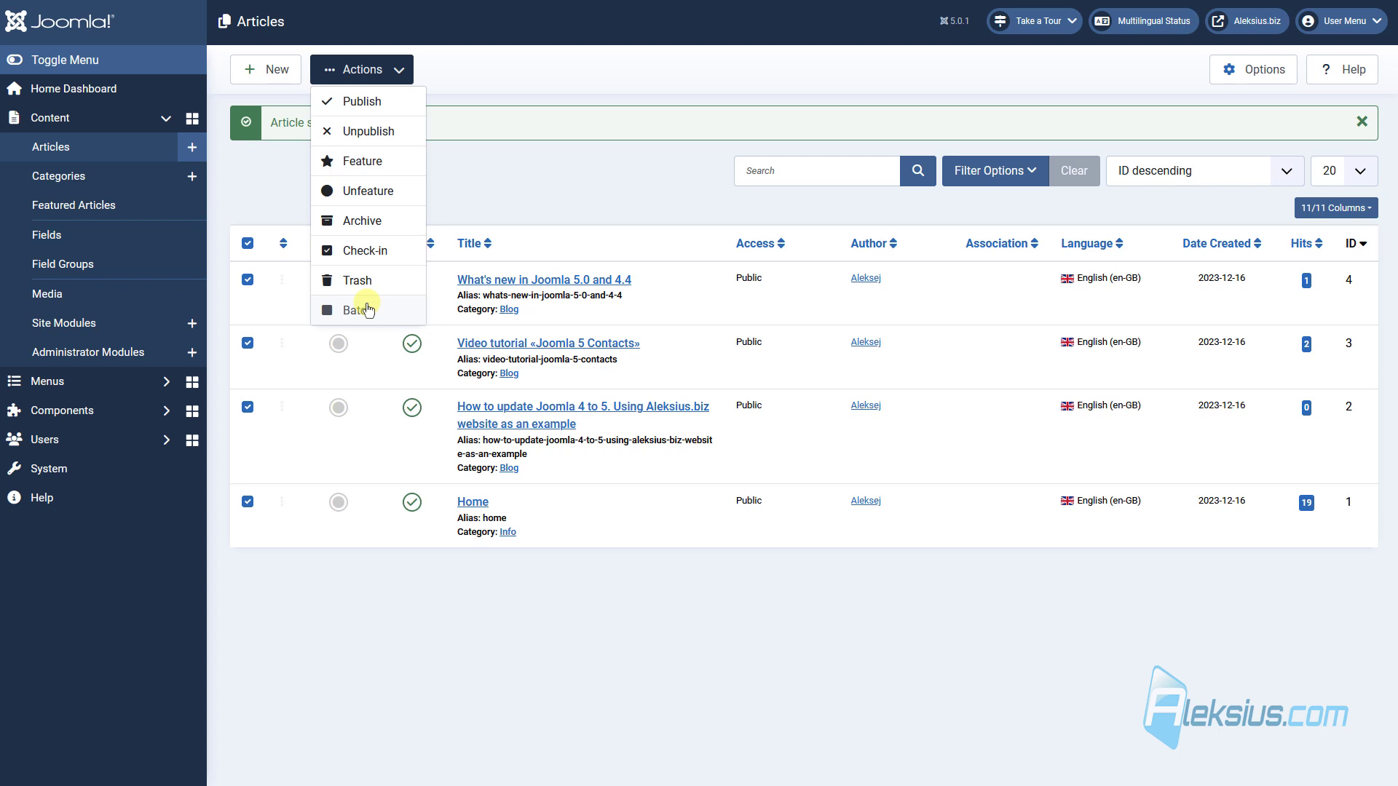
click(619, 170)
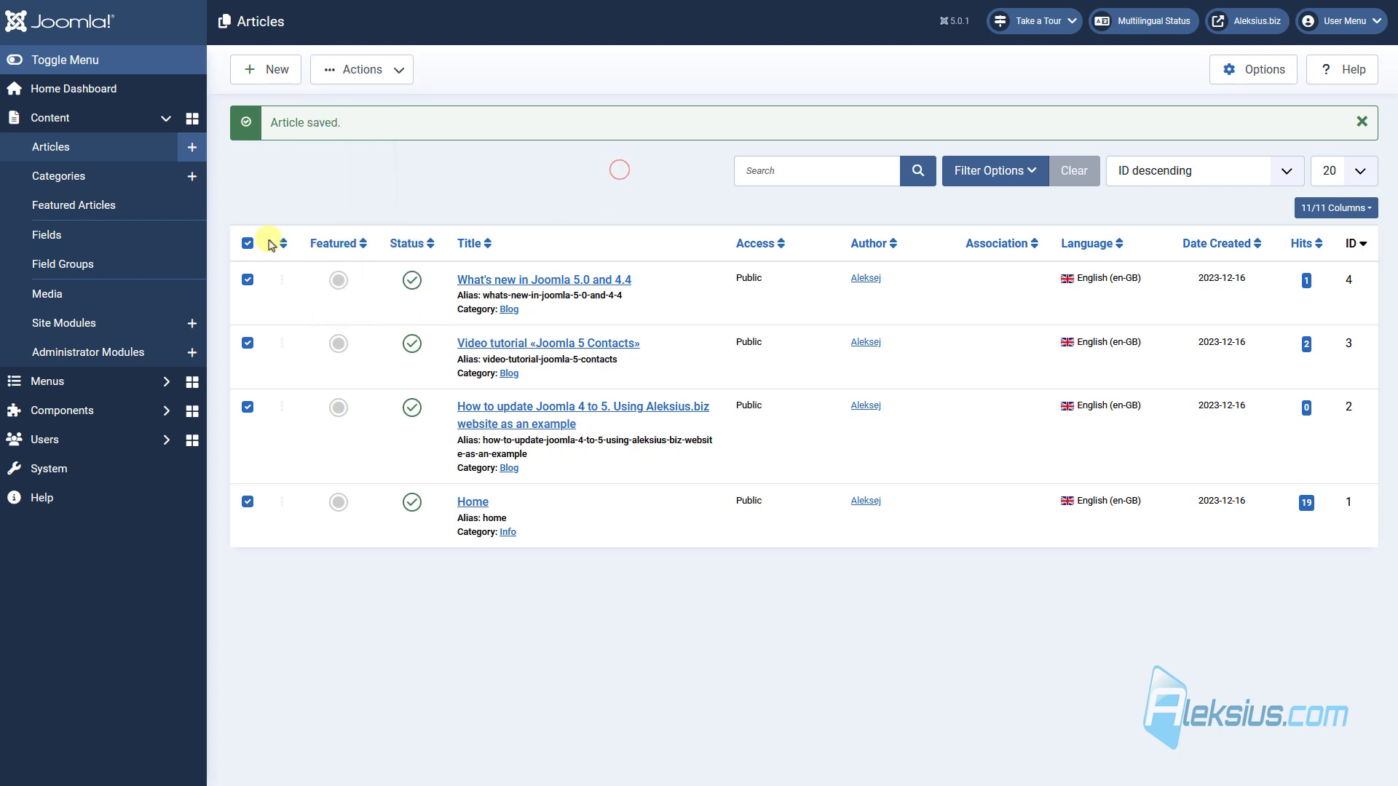
click(248, 244)
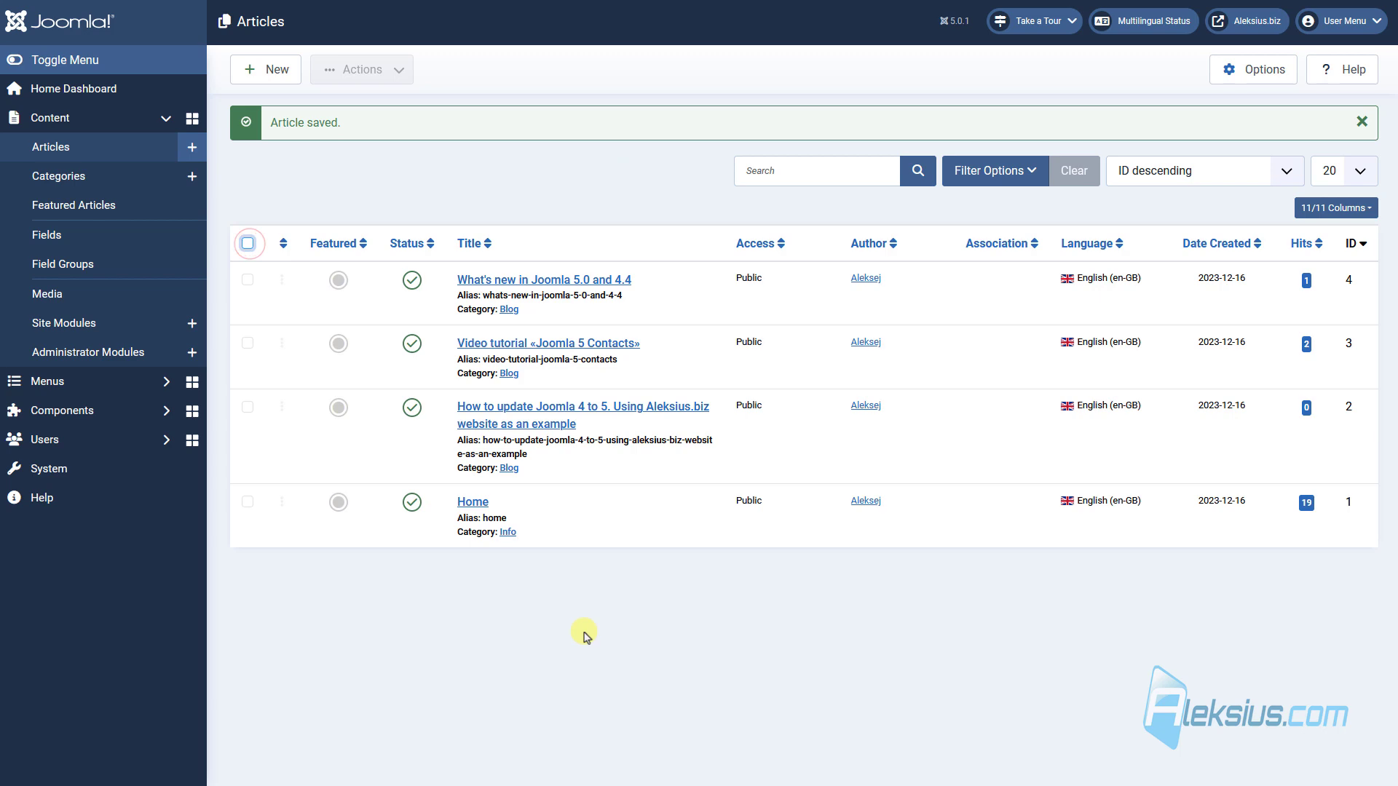
Save the English Home article as a copy
click(471, 502)
click(232, 69)
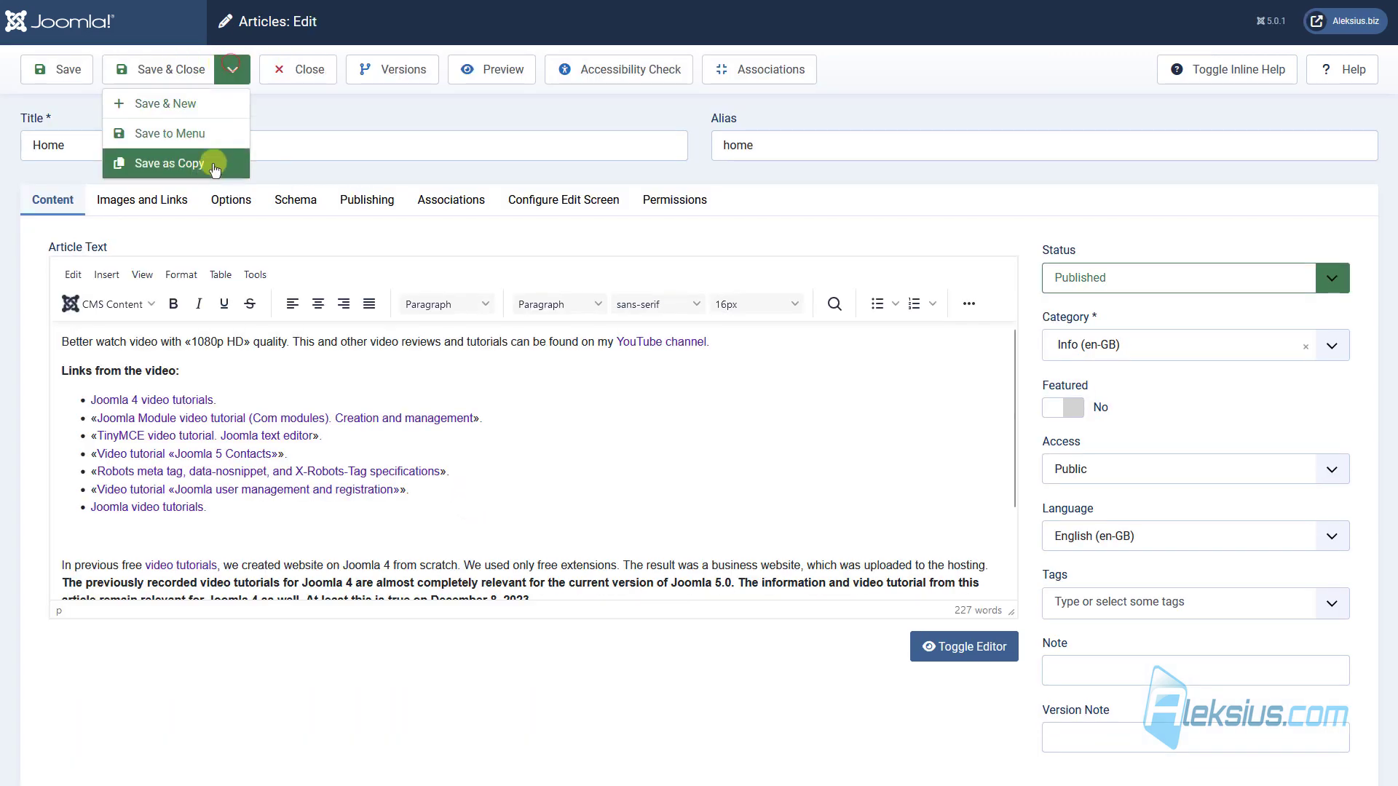
click(209, 166)
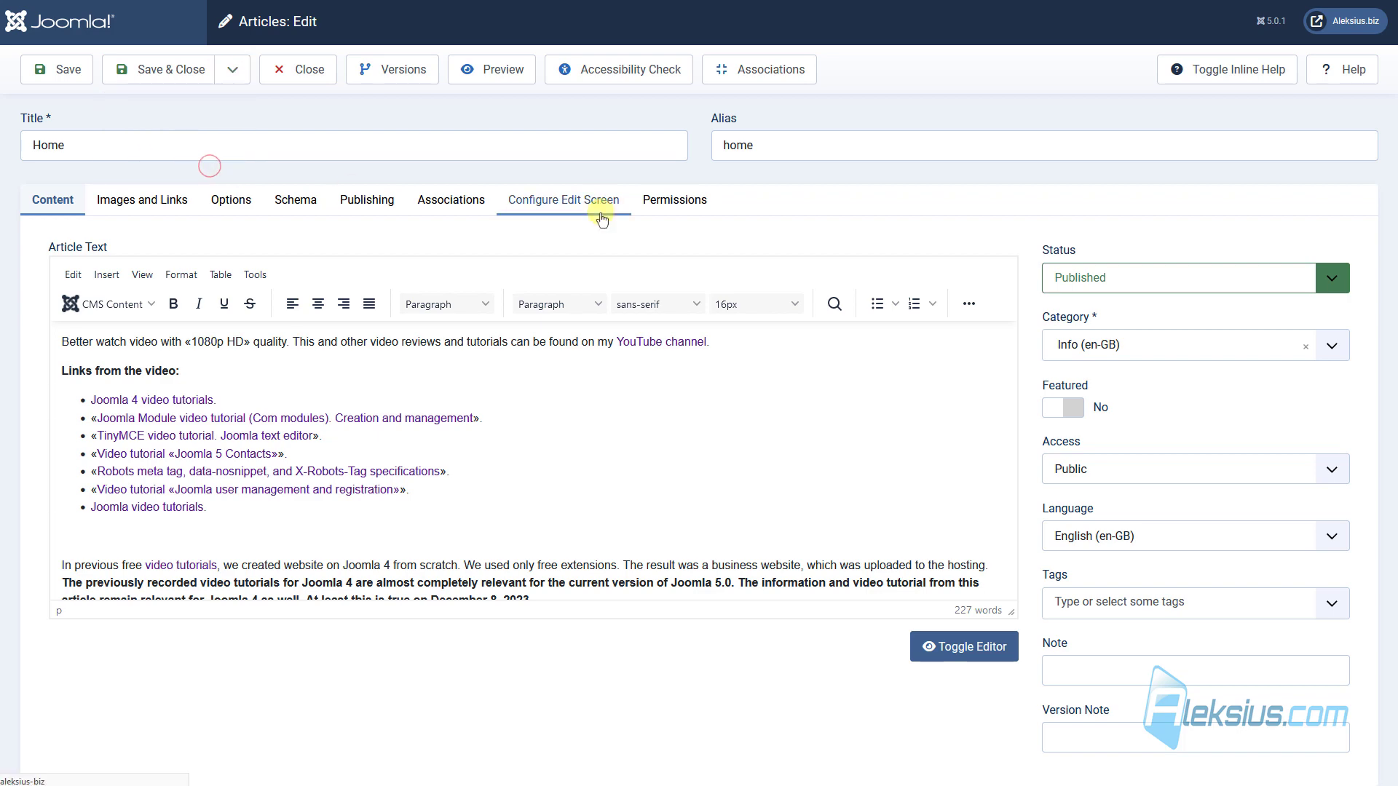
Set the copied article's category to Інформація (uk-UA) and its language to Ukrainian (uk-UA)
click(1108, 397)
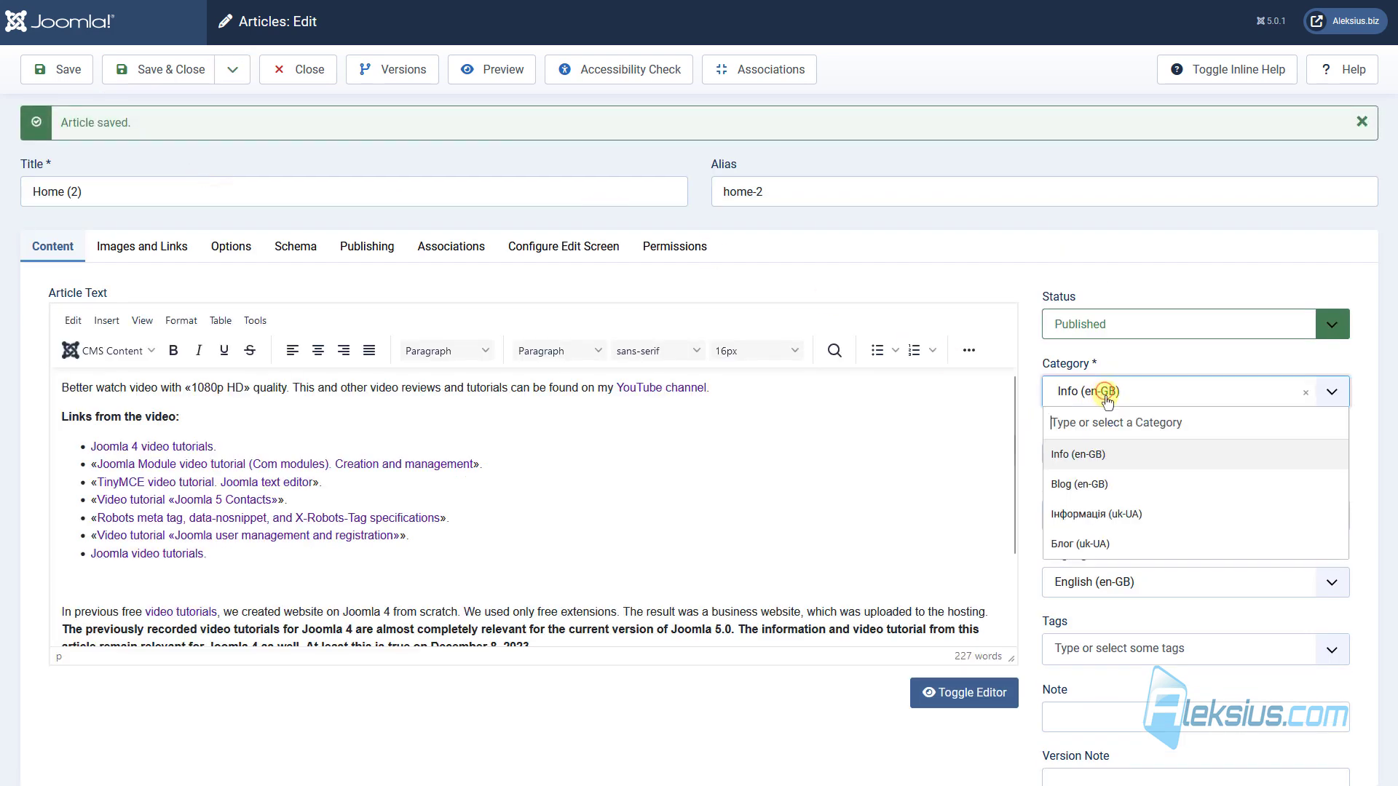
click(1174, 513)
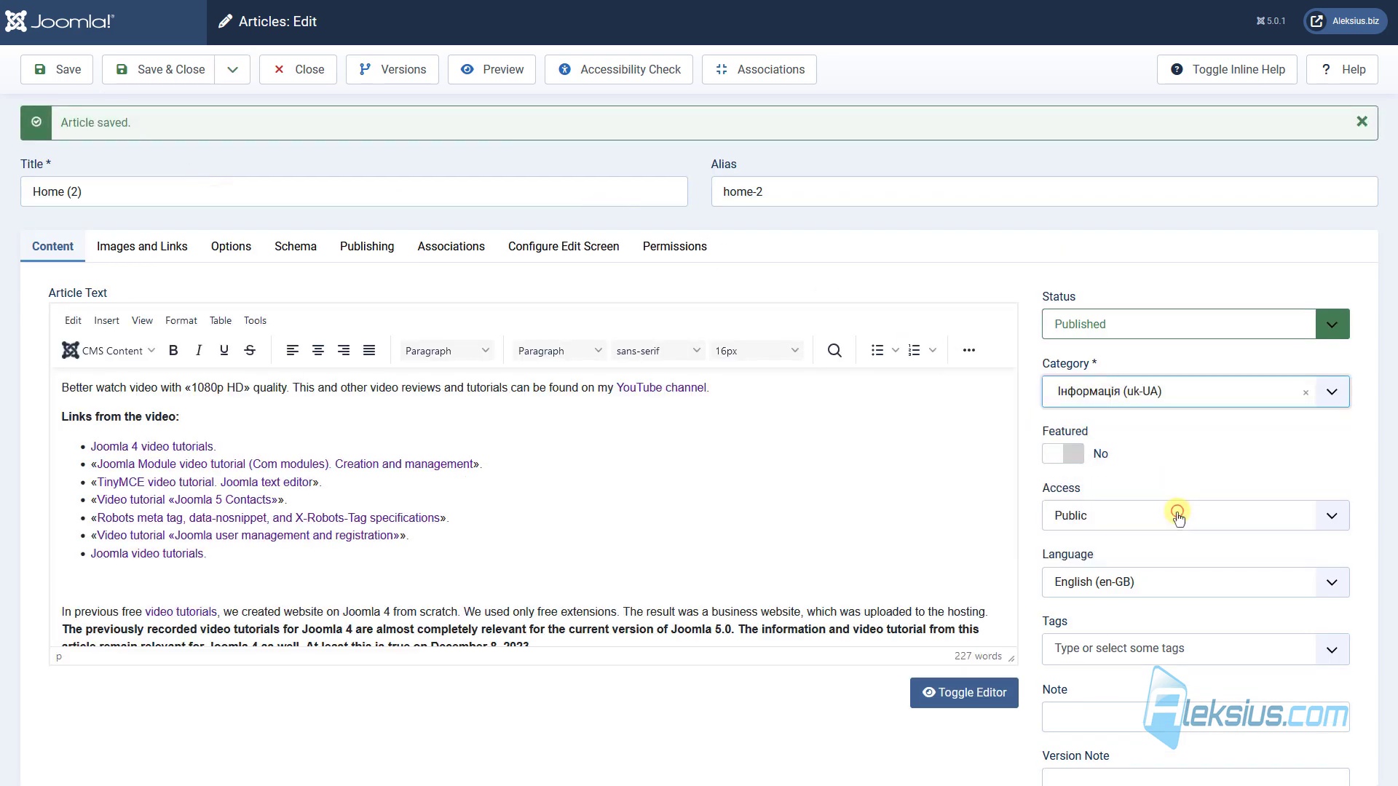
click(1126, 583)
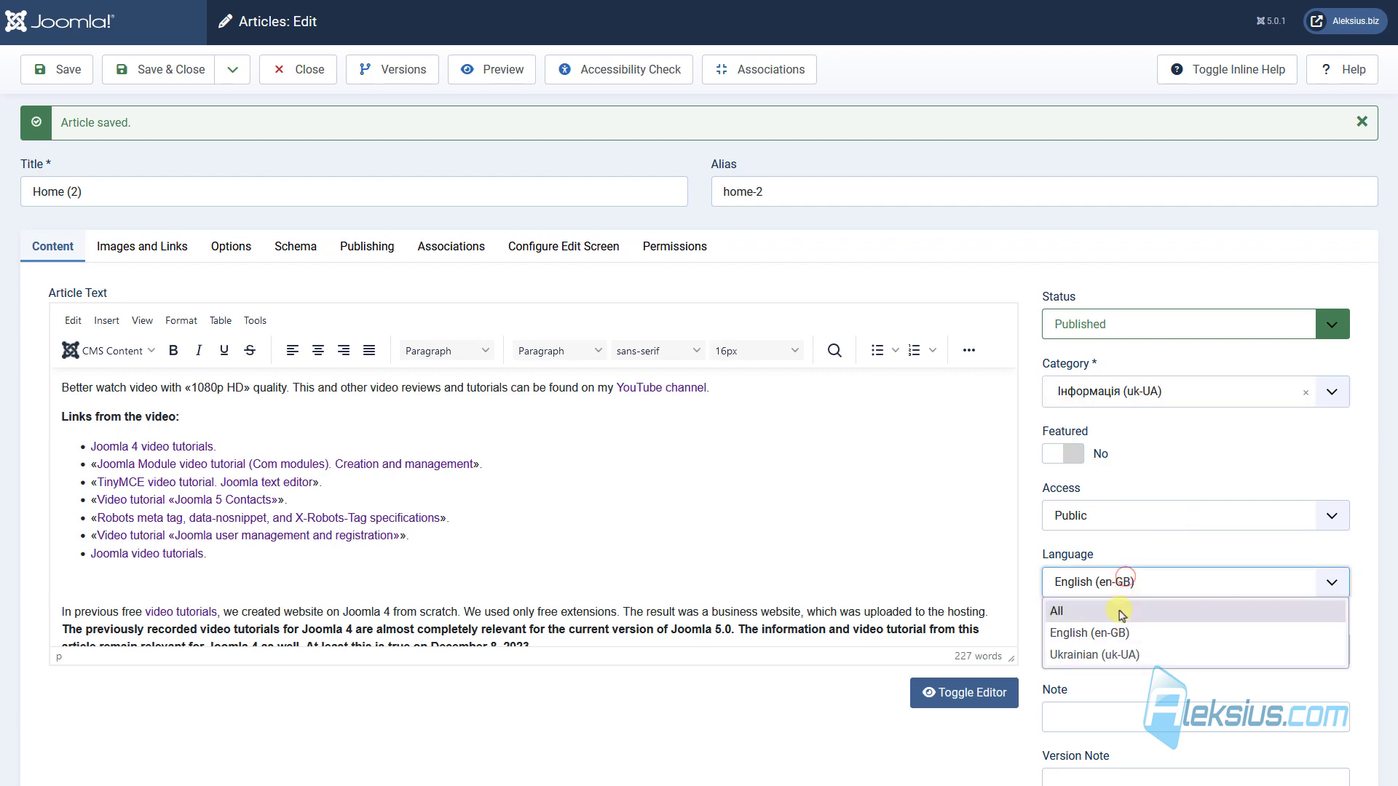
click(1115, 657)
Change the copied article's title to "Головна" and clear its alias
triple_click(119, 154)
key(ctrl+v)
triple_click(799, 146)
key(BackSpace)
Replace the whole English text of the Головна article with the copied Ukrainian text
click(393, 402)
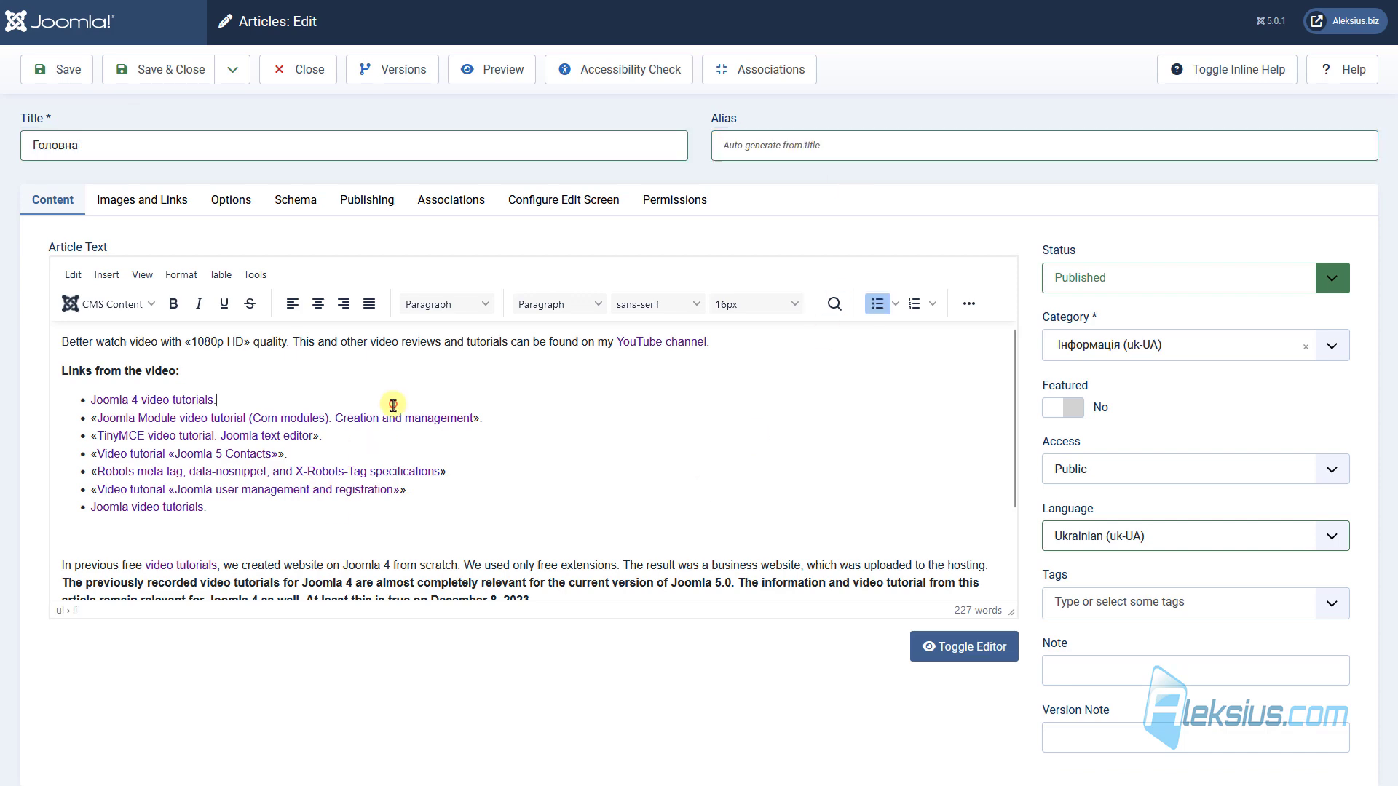
key(ctrl+a)
key(BackSpace)
key(ctrl+v)
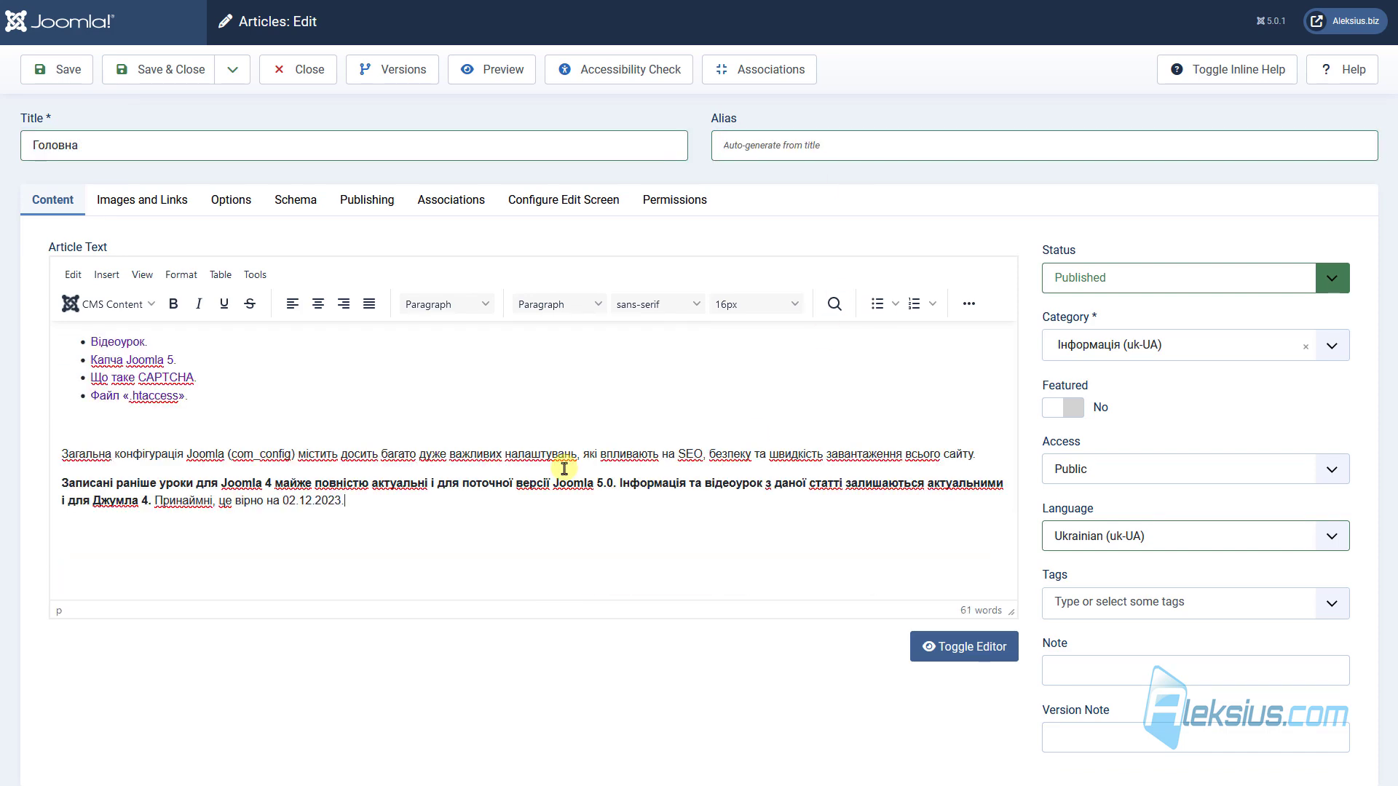
Show the text editor's additional tools and review the article's intro image, full image and link settings
click(973, 306)
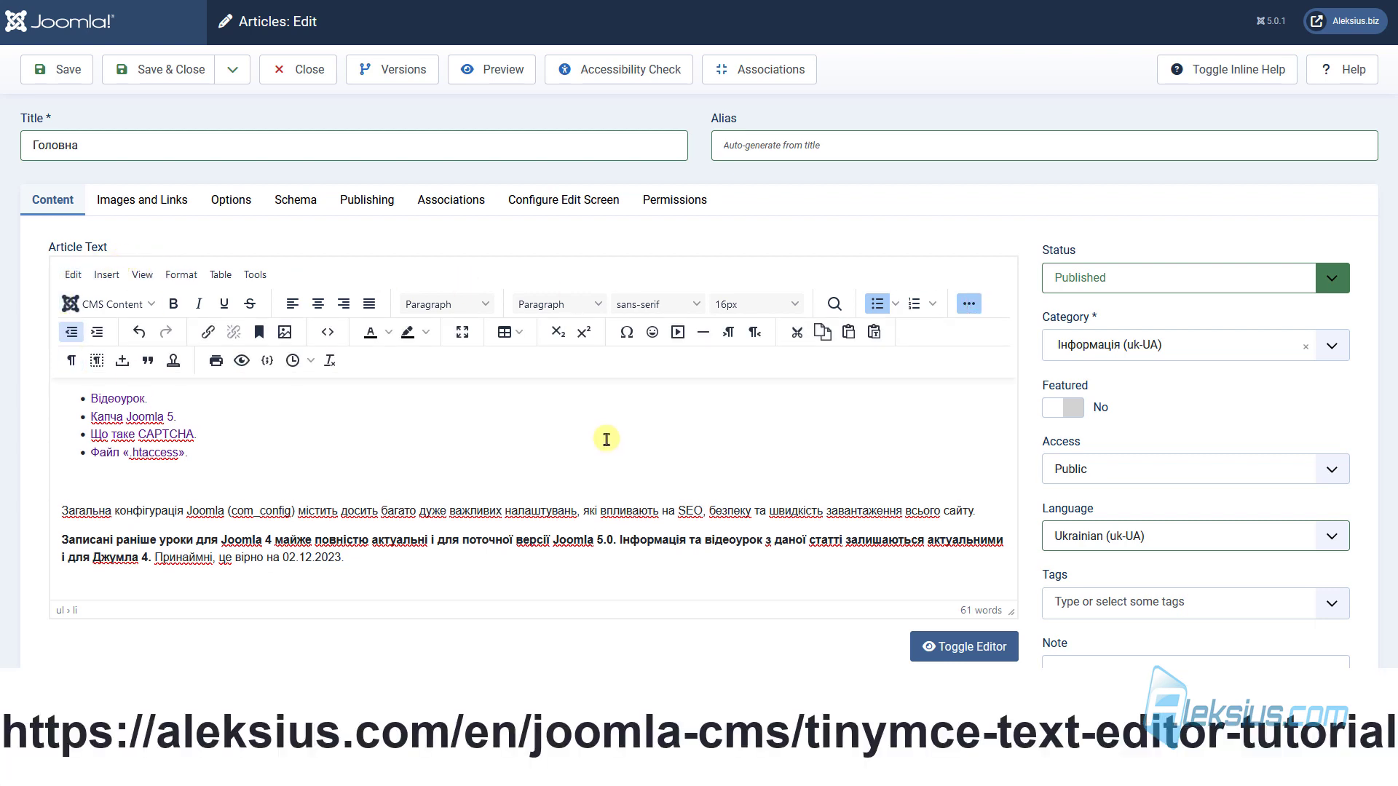
click(143, 211)
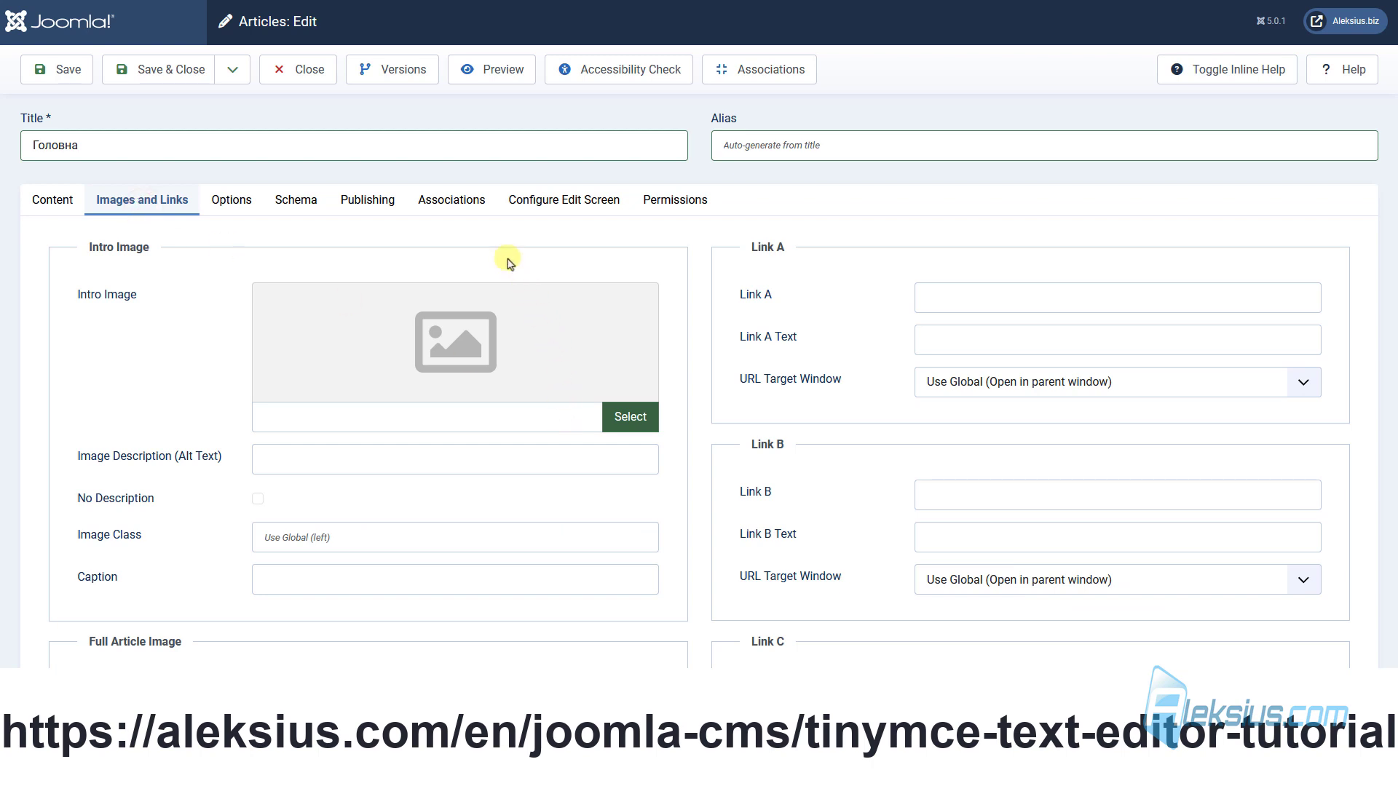
scroll(530, 540, down, 3)
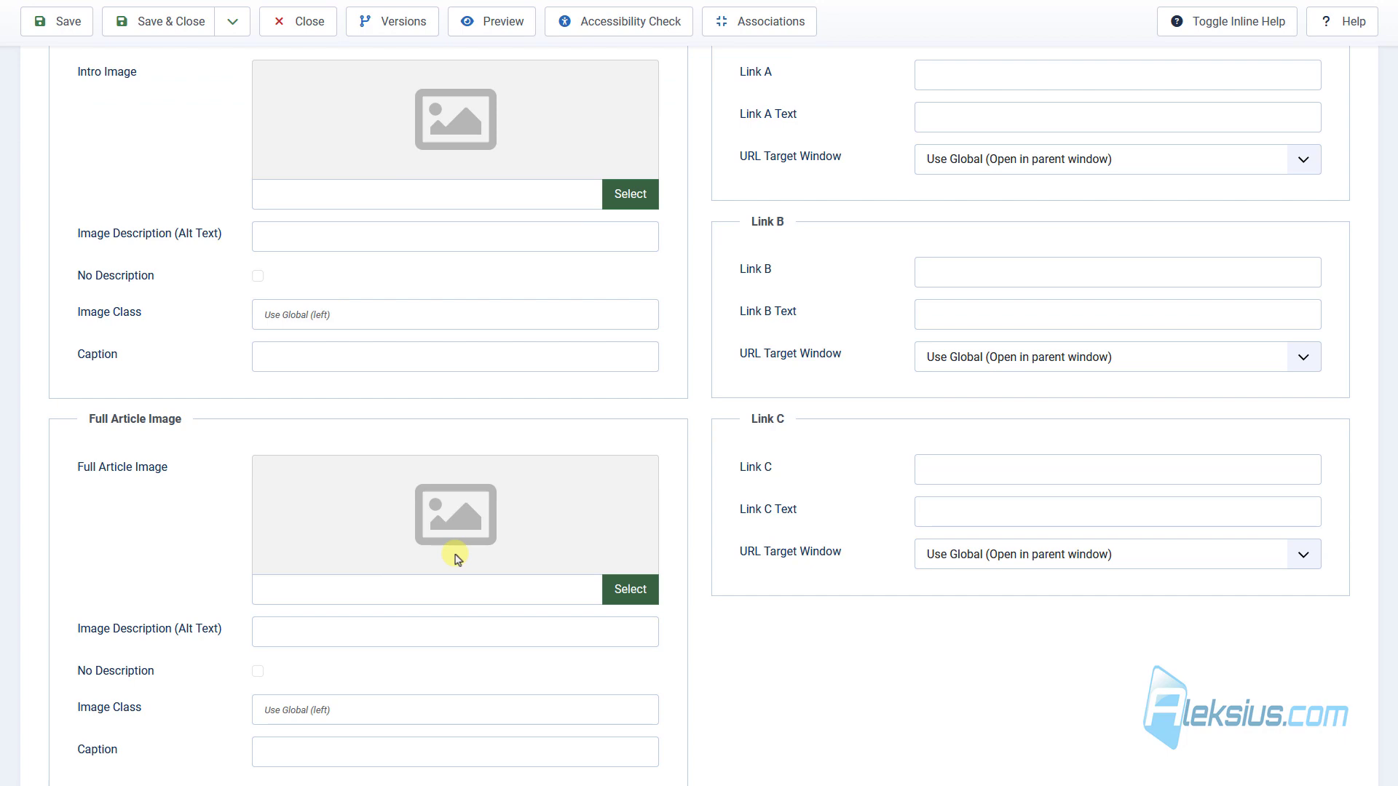
scroll(383, 434, up, 1)
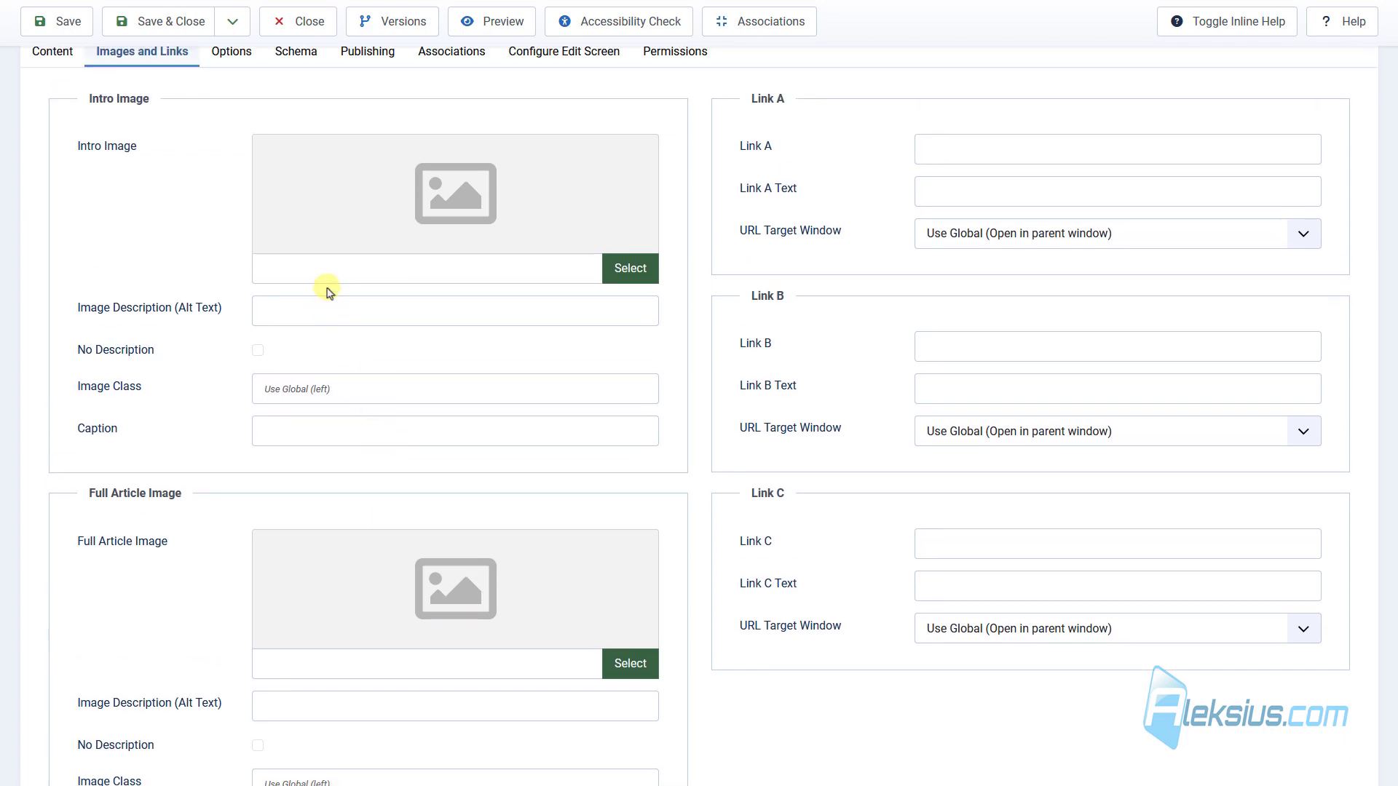
Review the Головна article's layout and display options, schema settings, and publishing and metadata settings
click(254, 58)
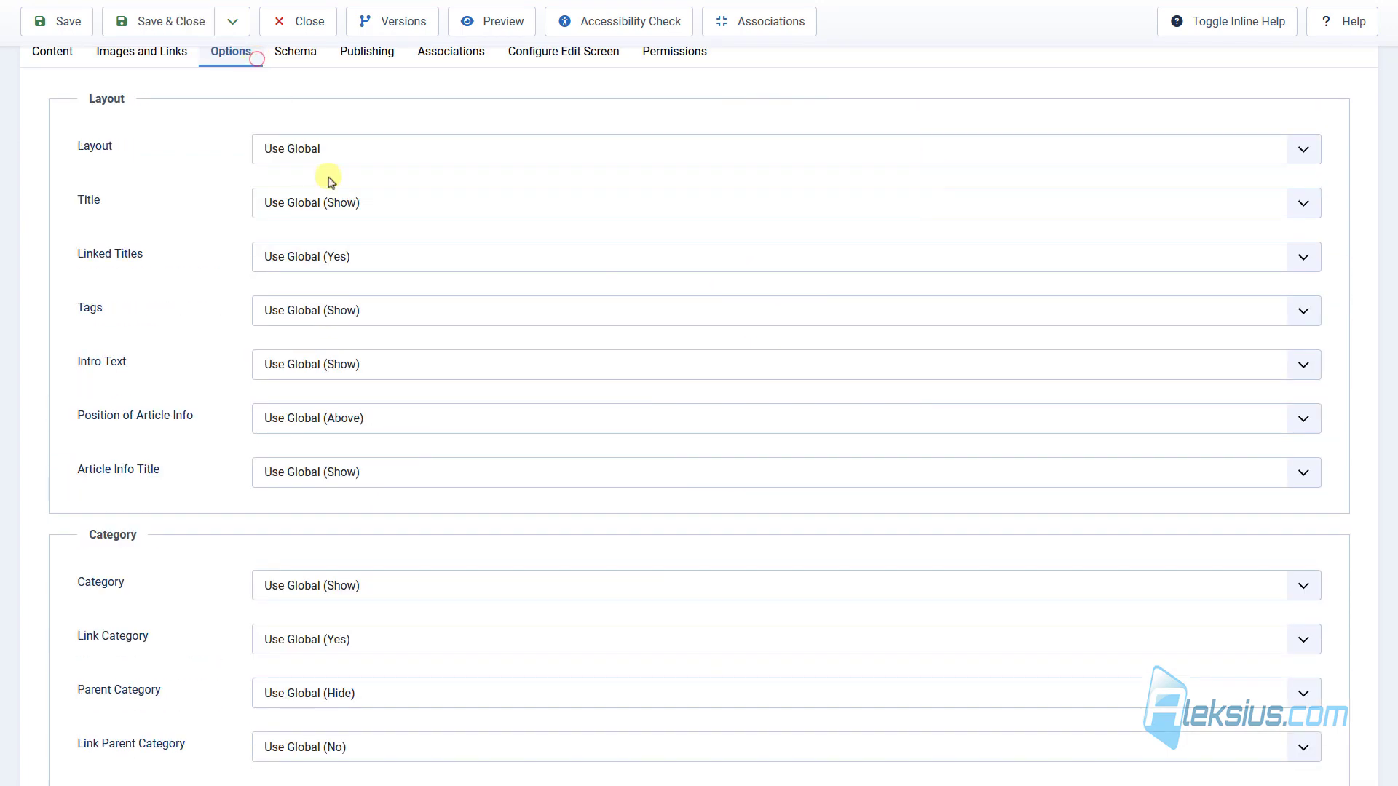
scroll(421, 325, down, 5)
scroll(421, 324, down, 8)
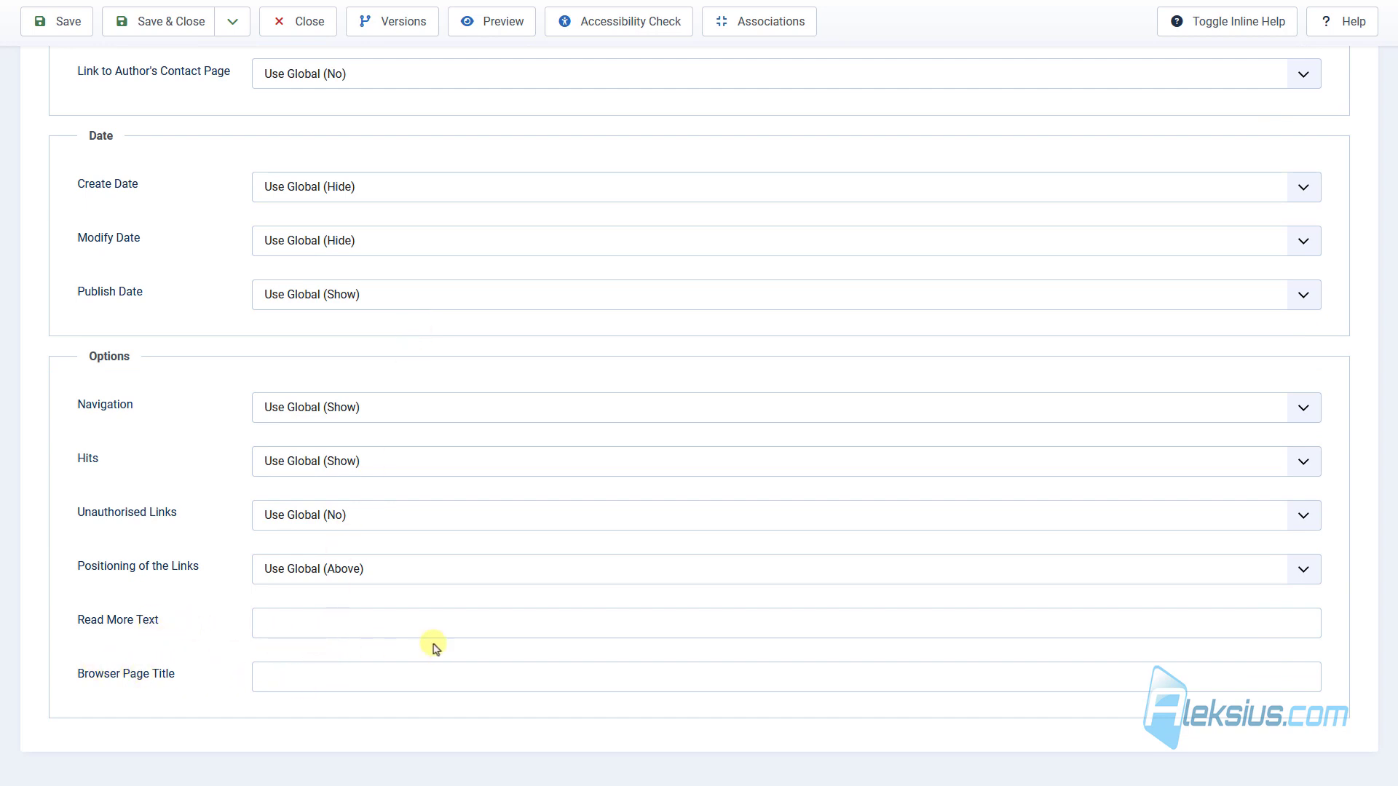
scroll(377, 659, up, 15)
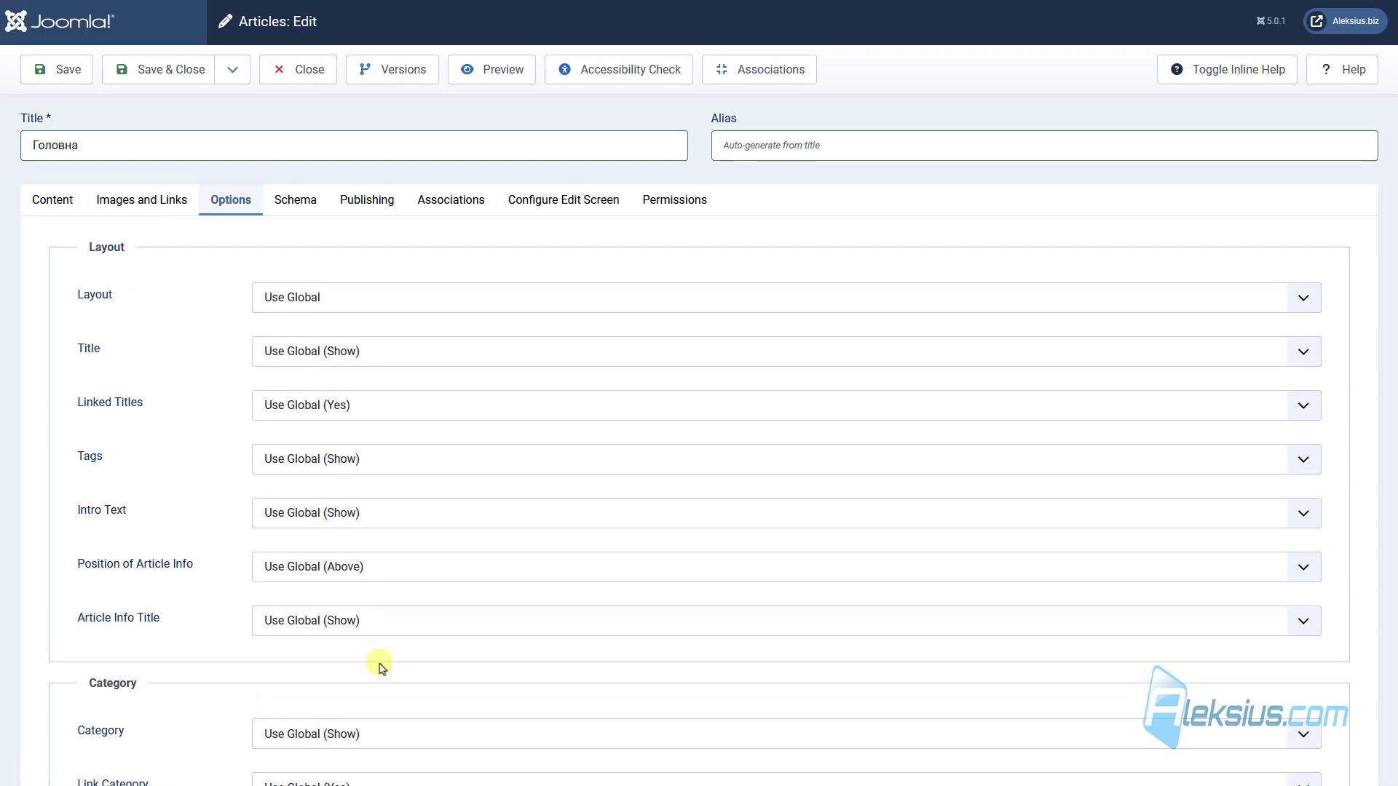
click(294, 216)
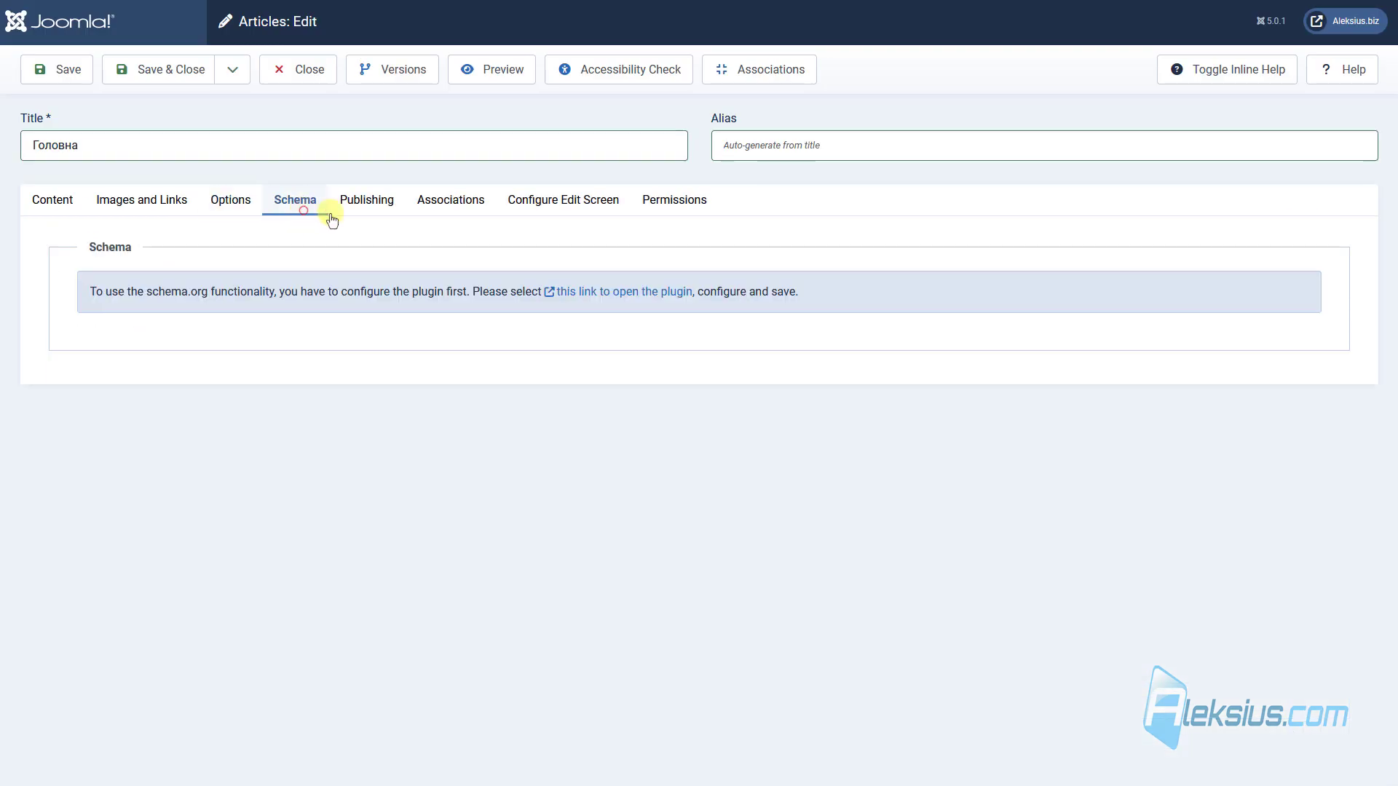
click(398, 202)
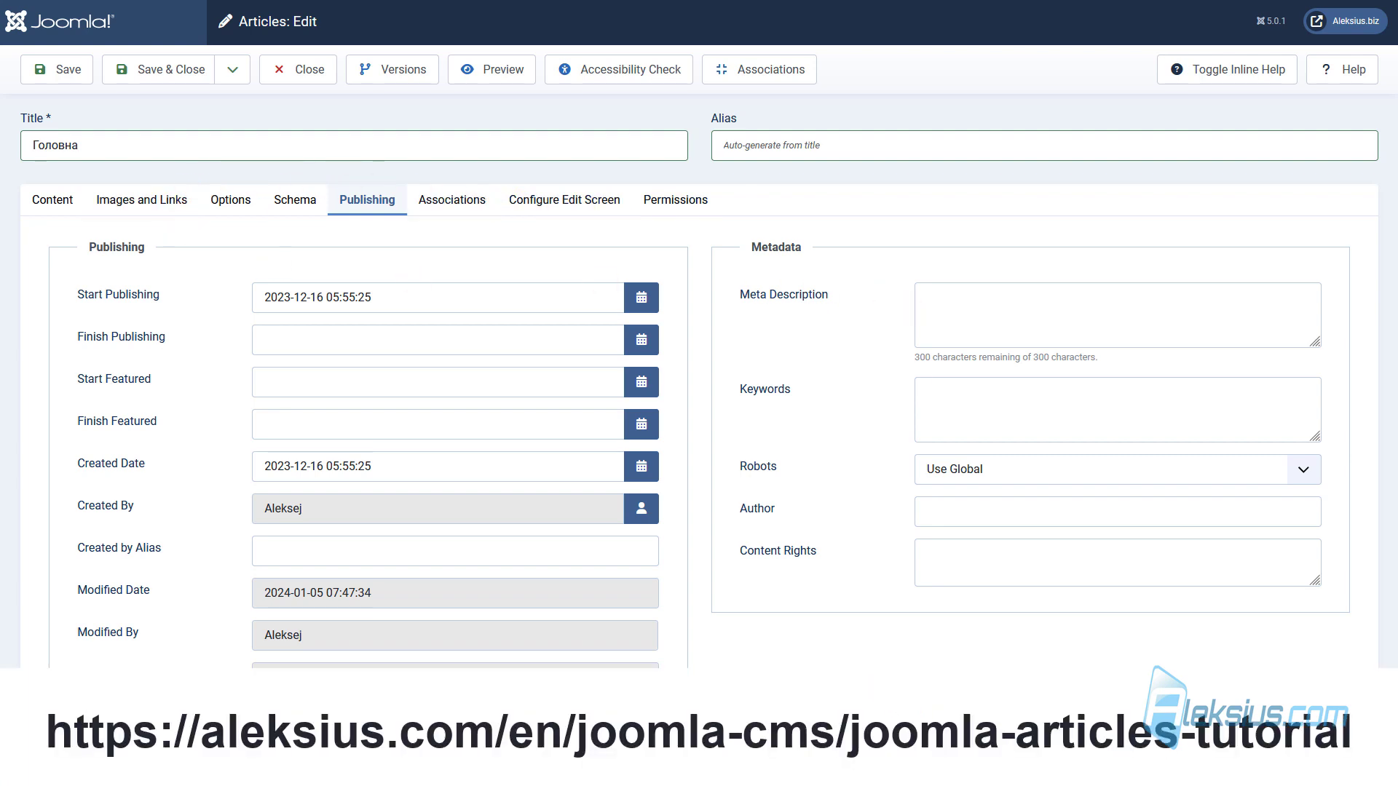
Save the Головна article, associate it with the English (en-GB) article Home, and save and close it
click(53, 191)
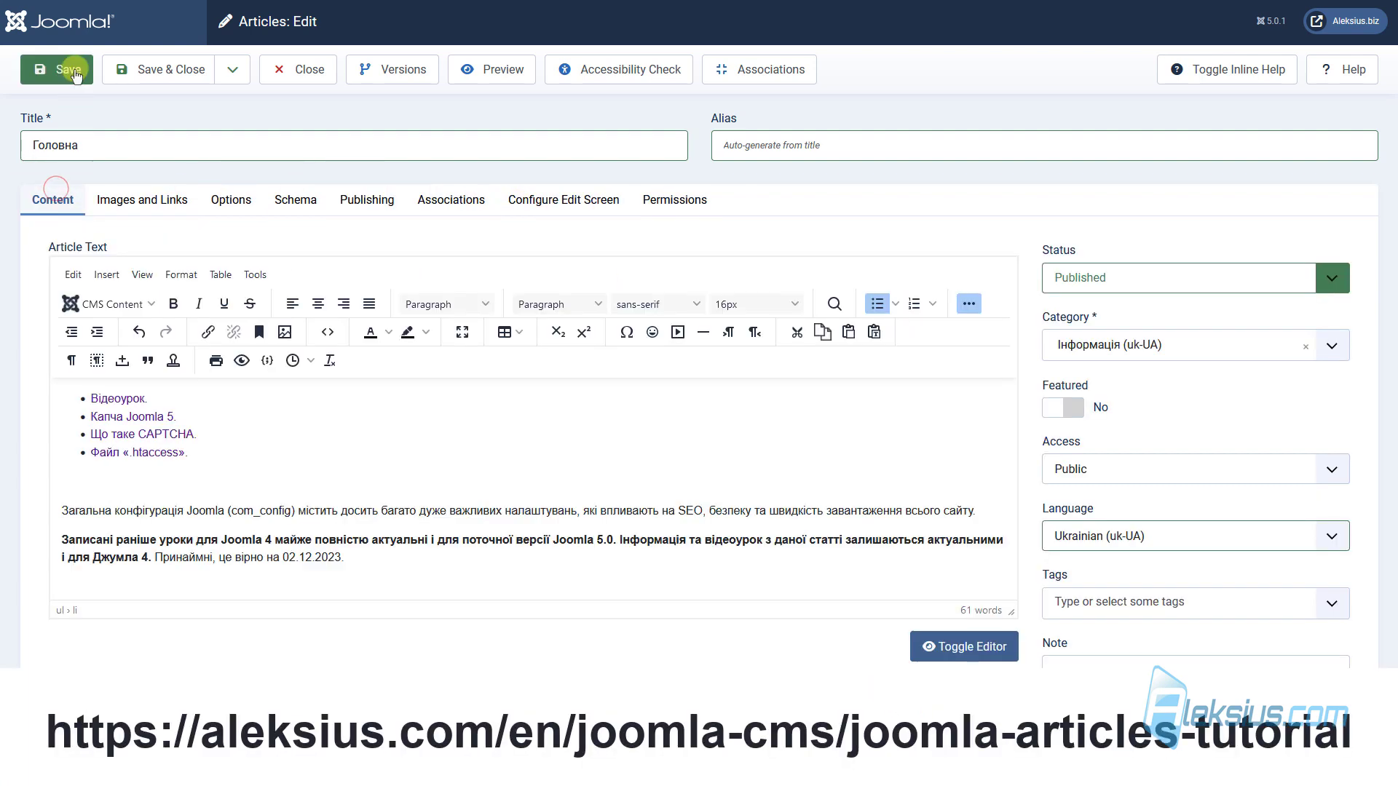
click(75, 71)
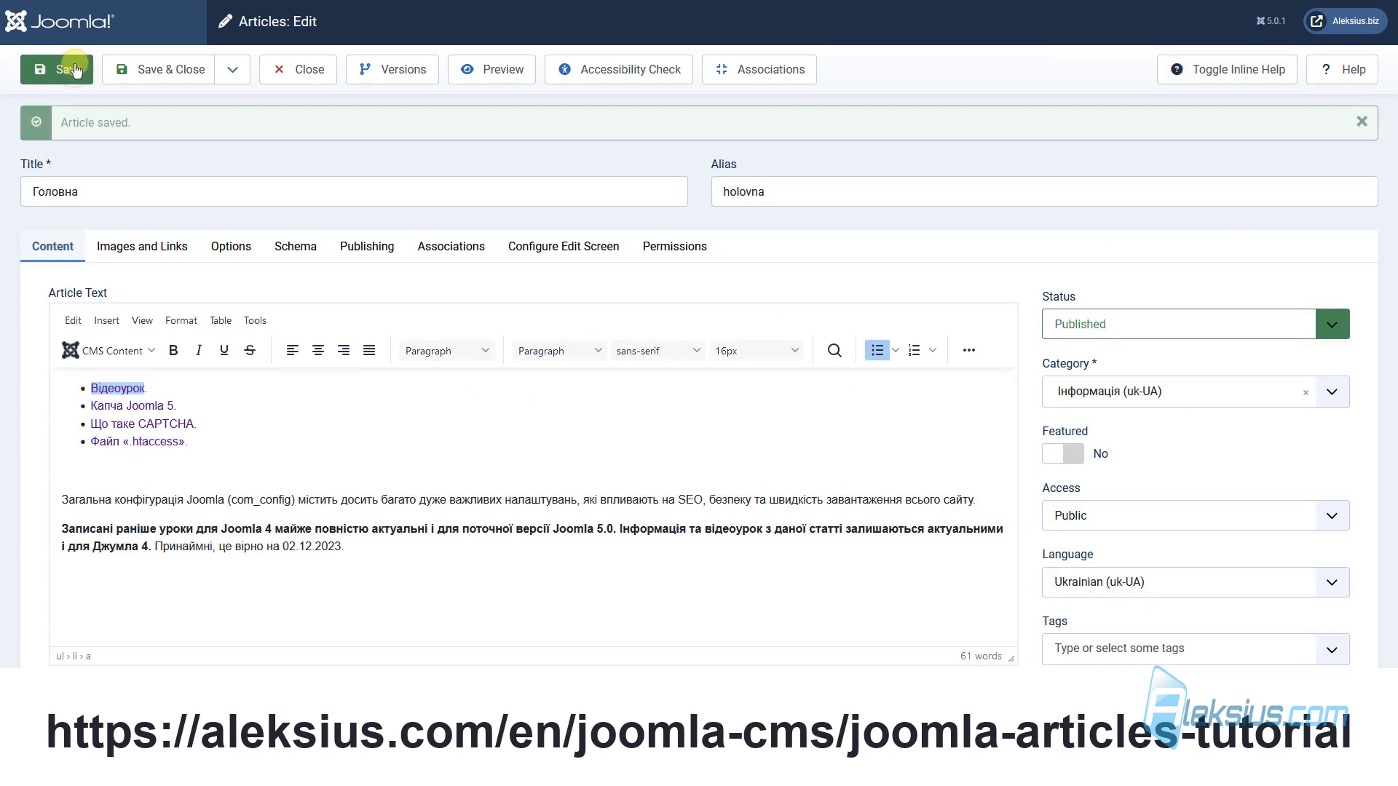
click(477, 260)
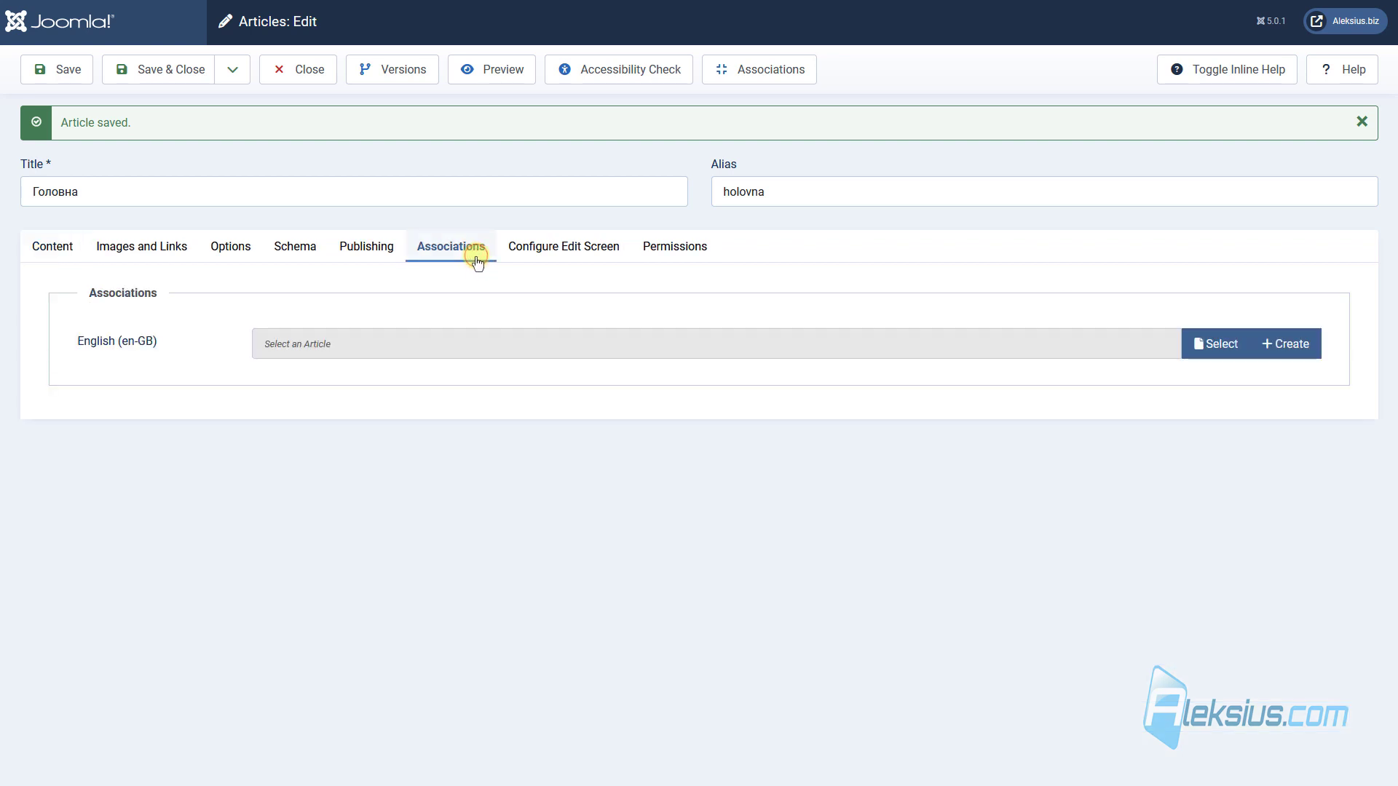
click(1210, 352)
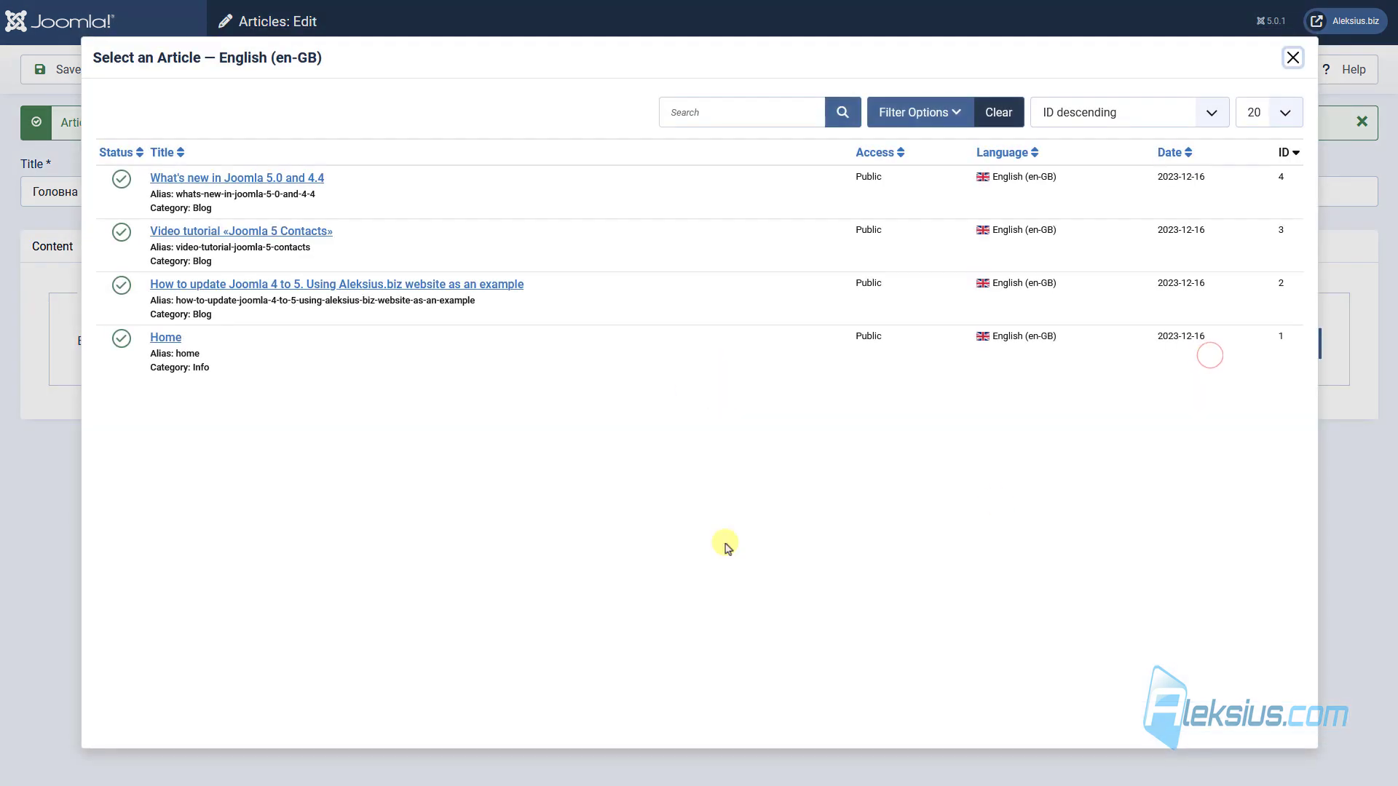
click(165, 338)
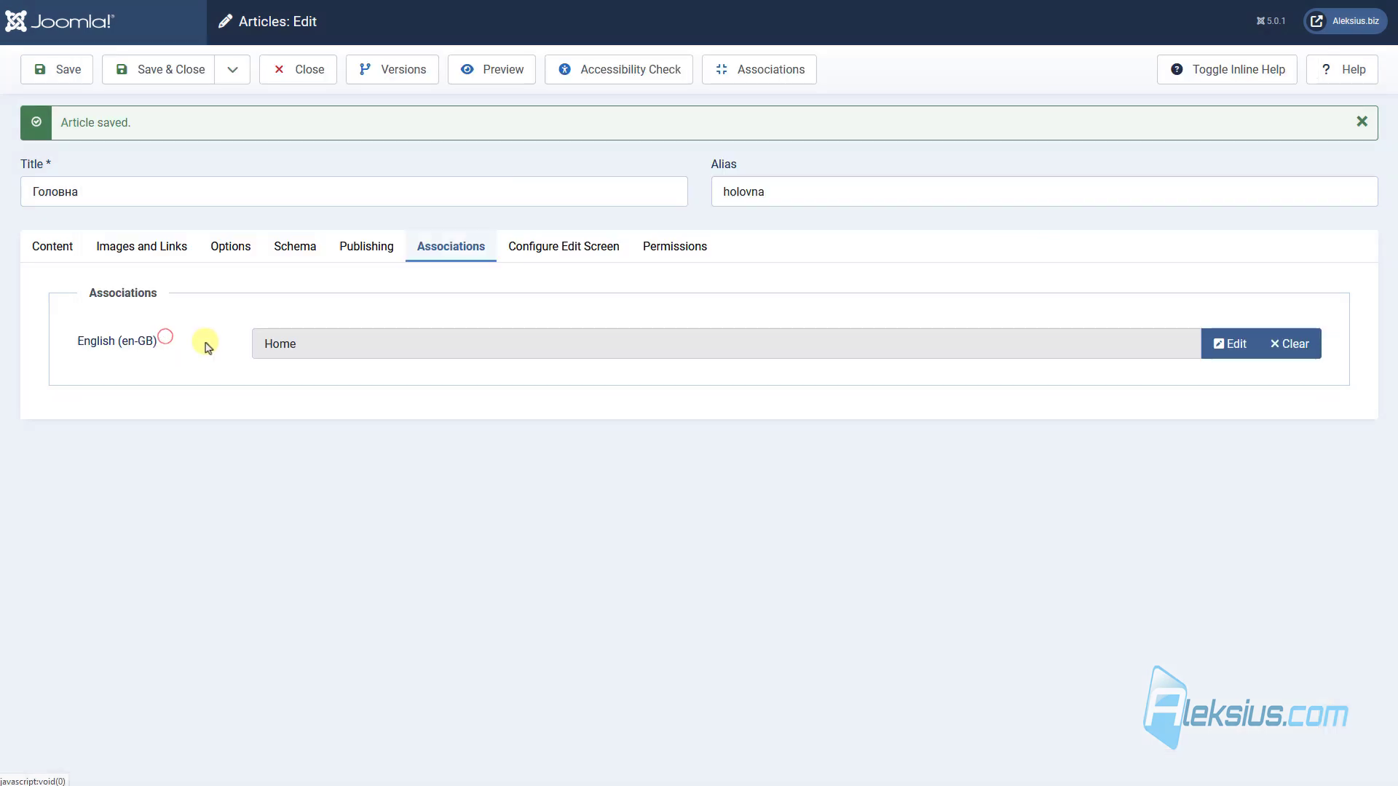
click(149, 72)
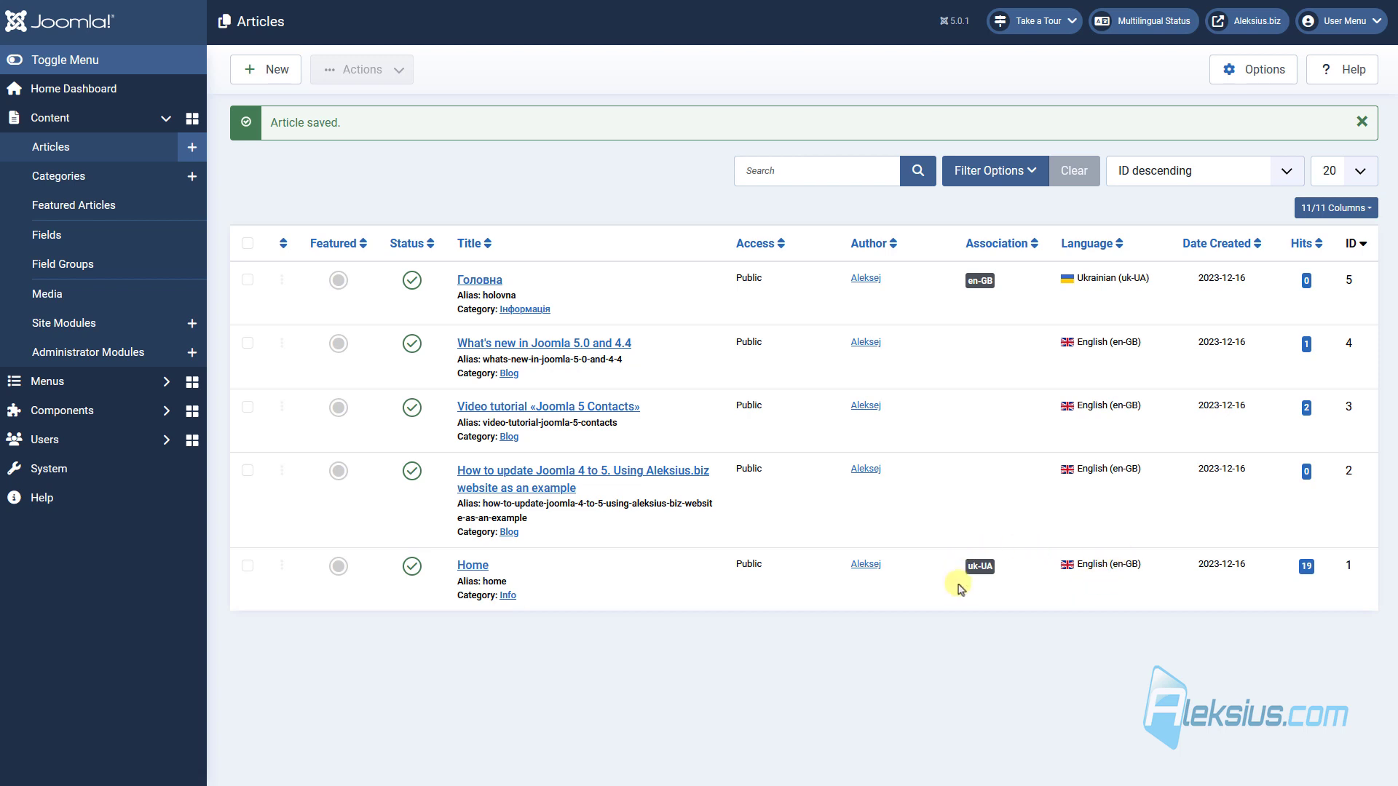
Check in the article list which English and Ukrainian articles are associated with each other
mouse_move(980, 572)
mouse_move(979, 284)
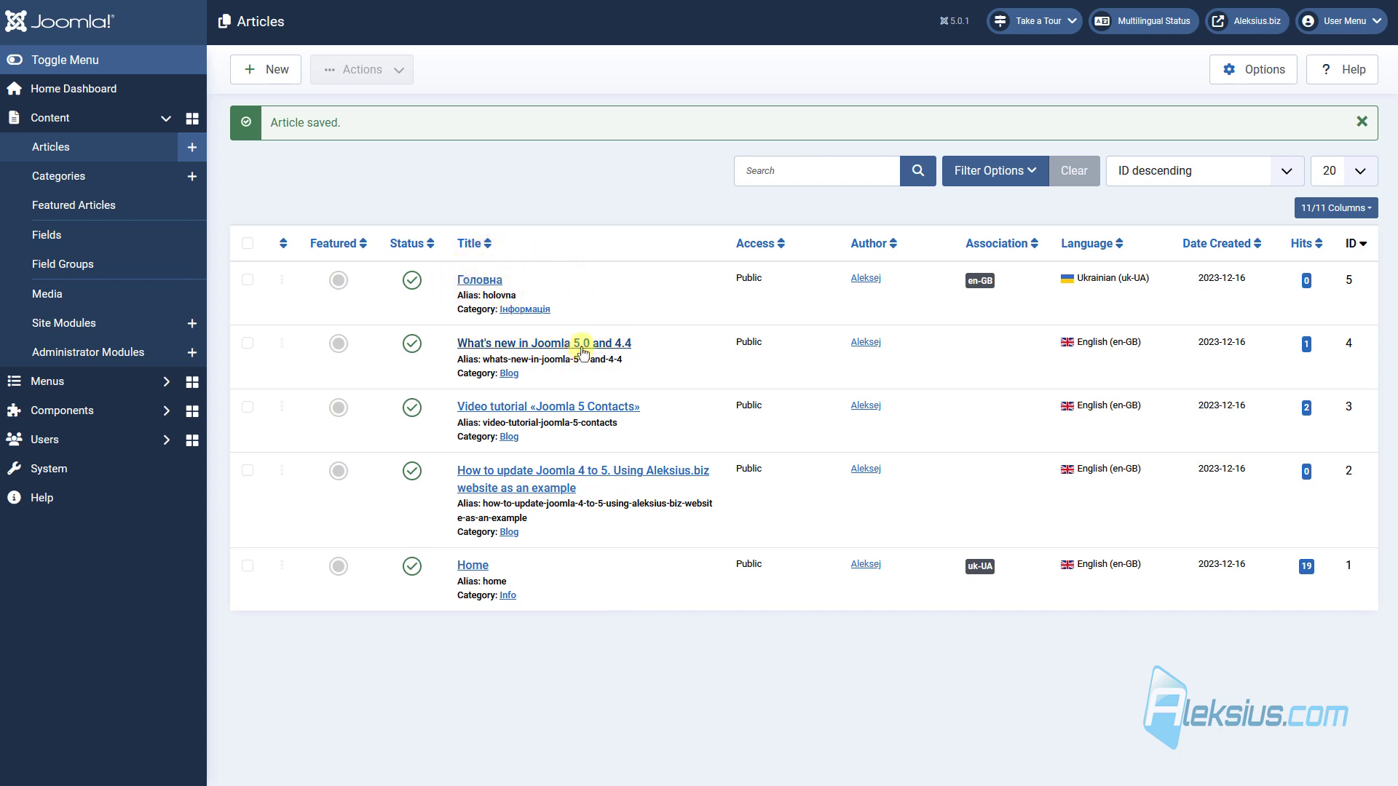
click(521, 482)
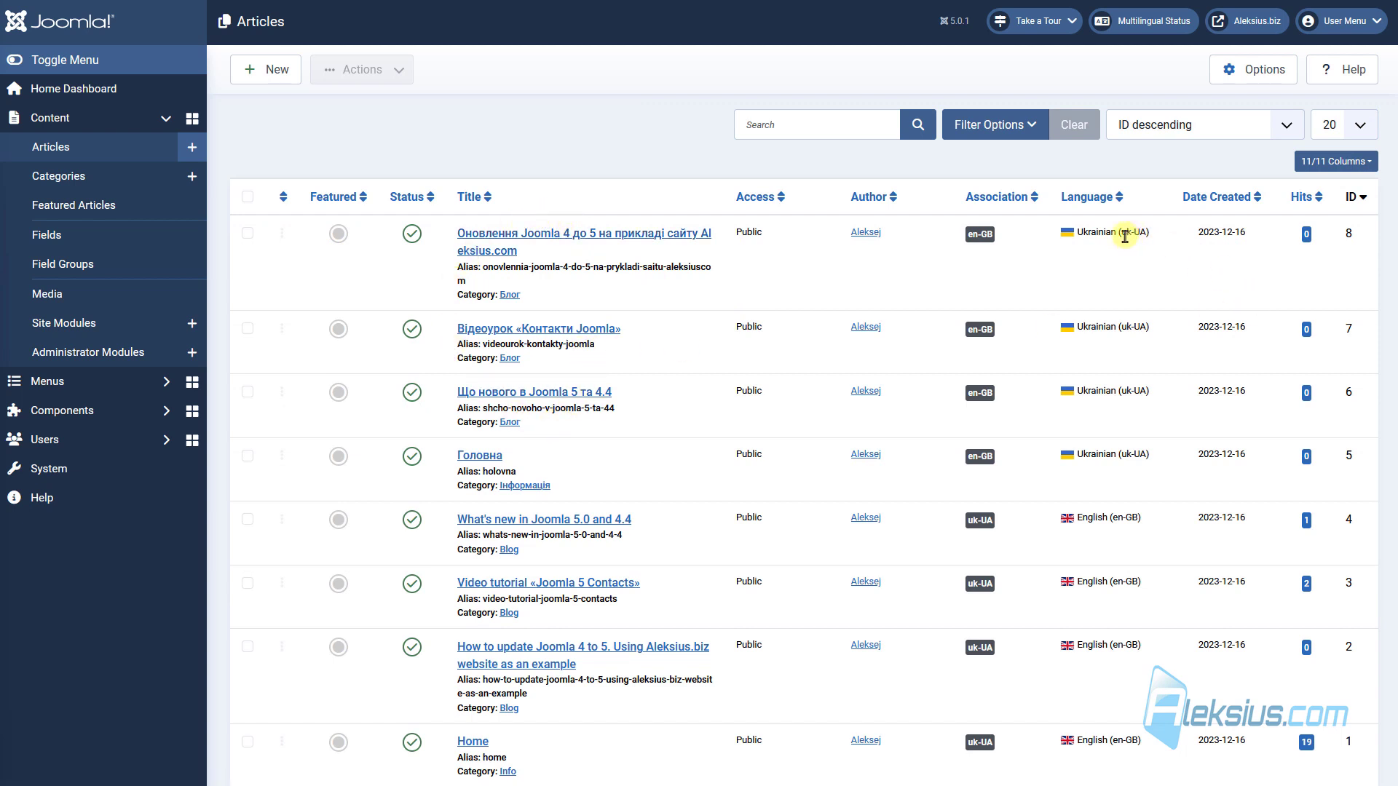
mouse_move(986, 245)
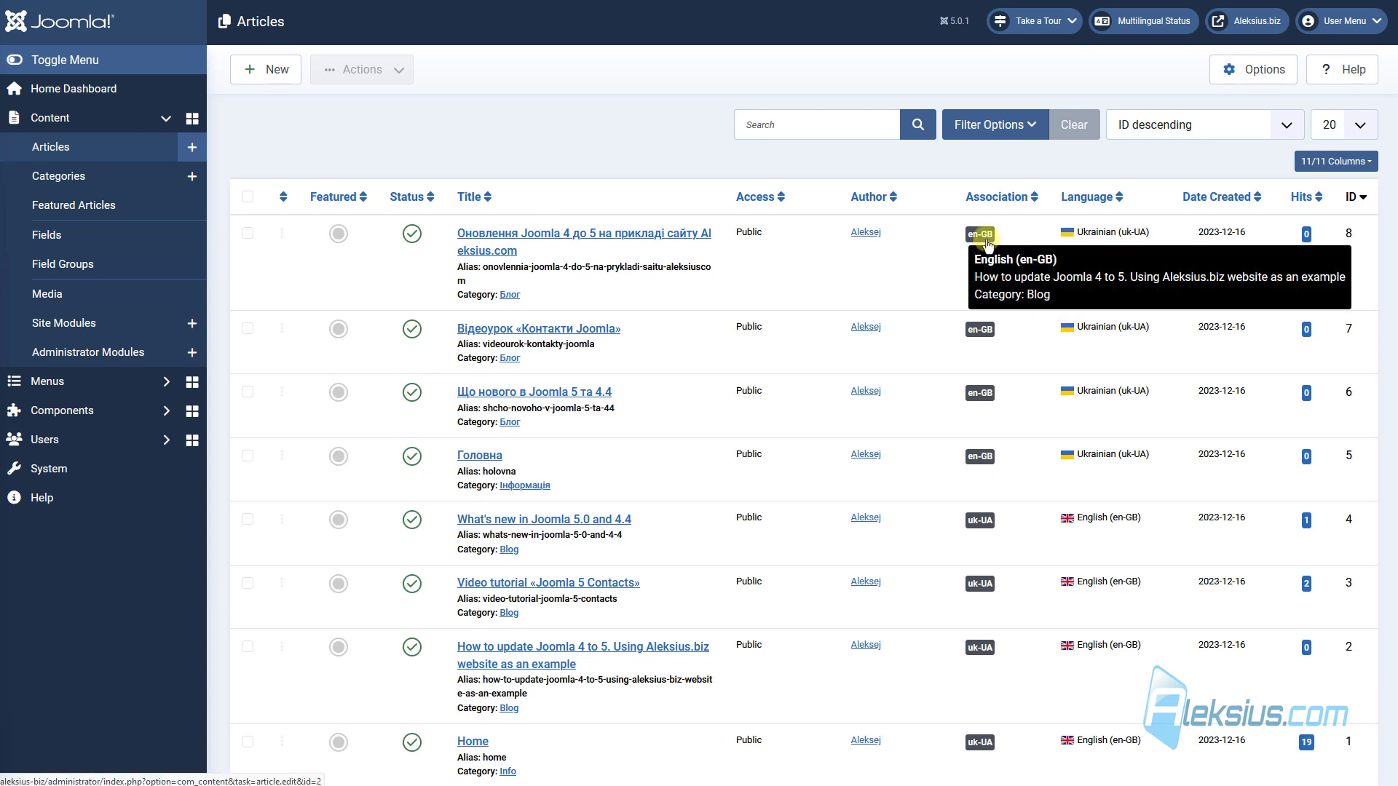
Select the three Ukrainian articles of the Блог category in the article list
click(540, 302)
shift+click(546, 366)
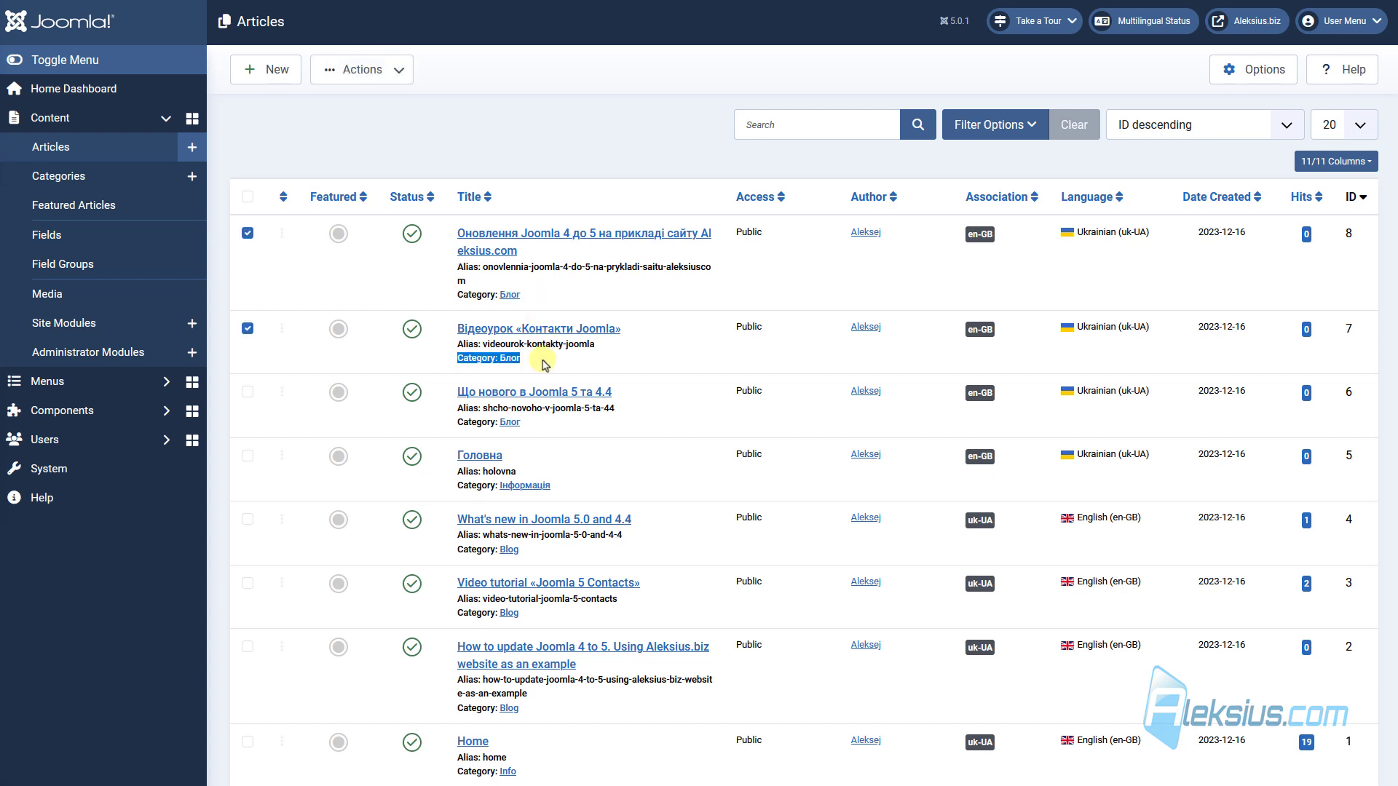
shift+click(539, 426)
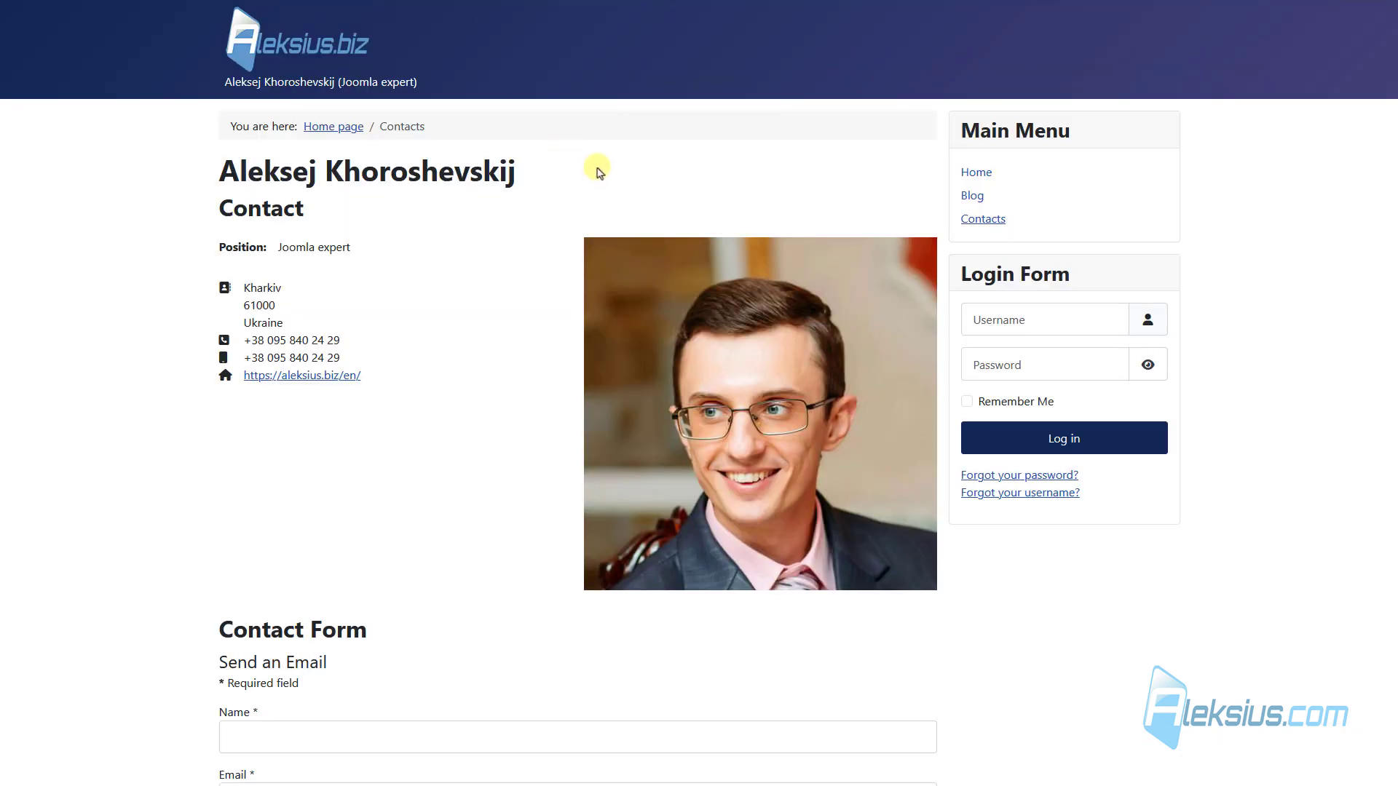
Set the language of the contacts category Contact to English (en-GB) and save it
scroll(478, 390, down, 5)
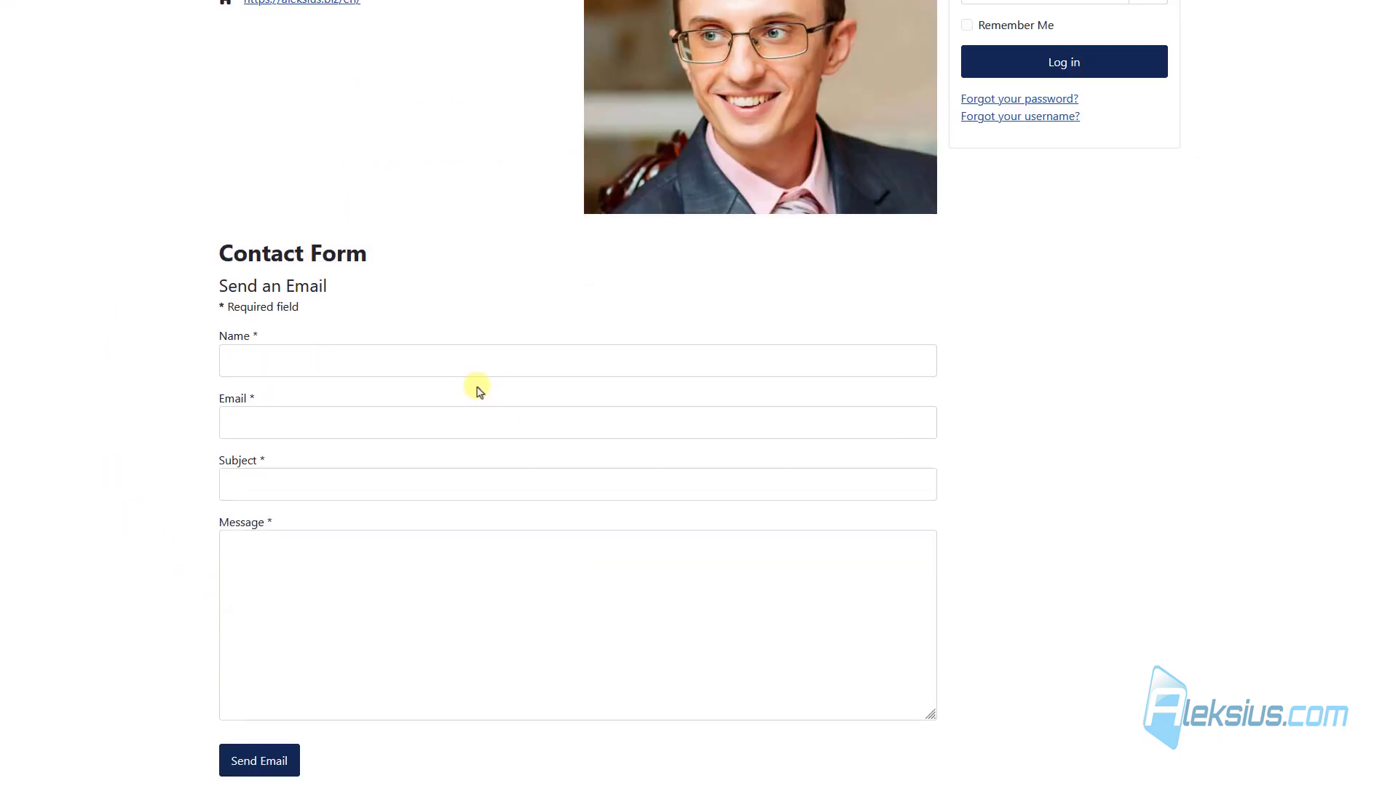
scroll(477, 389, up, 5)
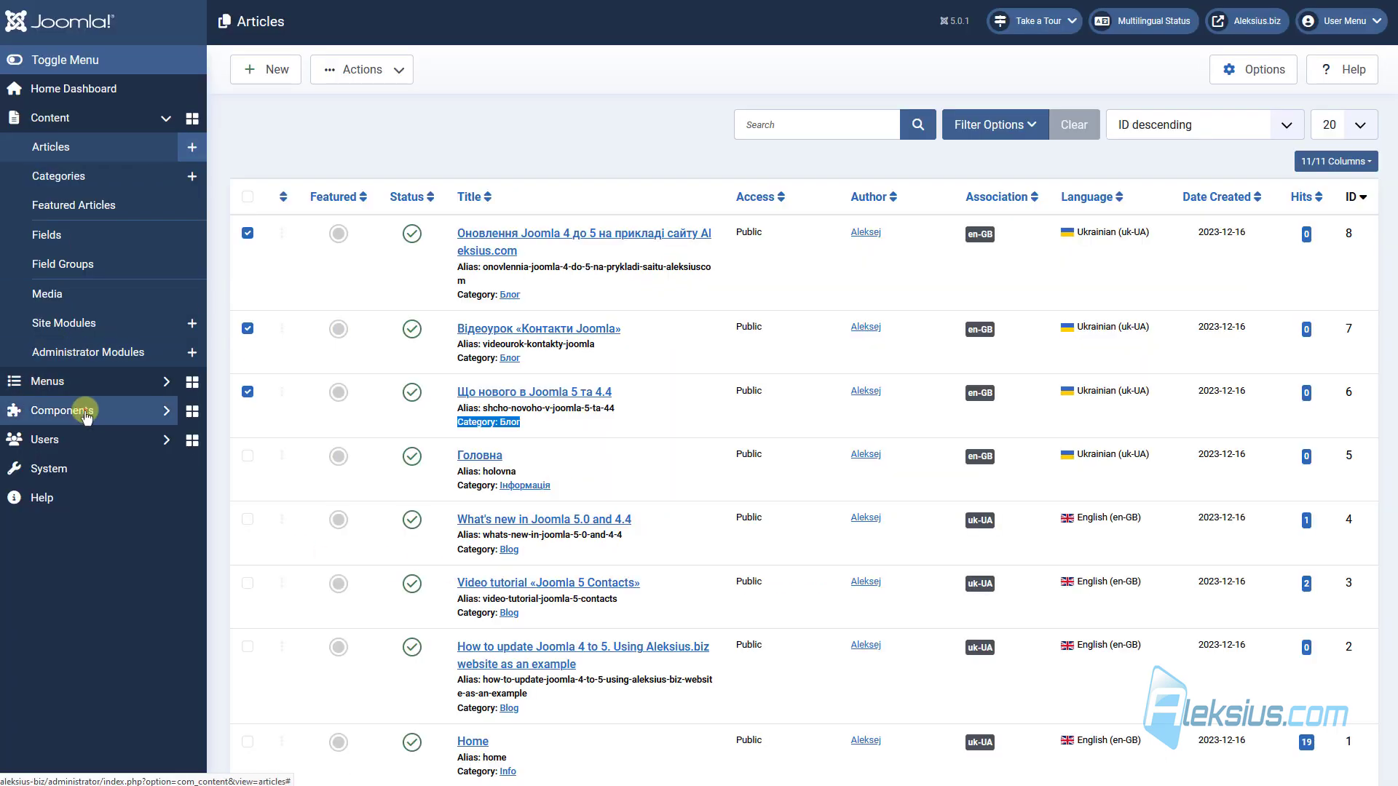
click(85, 412)
click(91, 236)
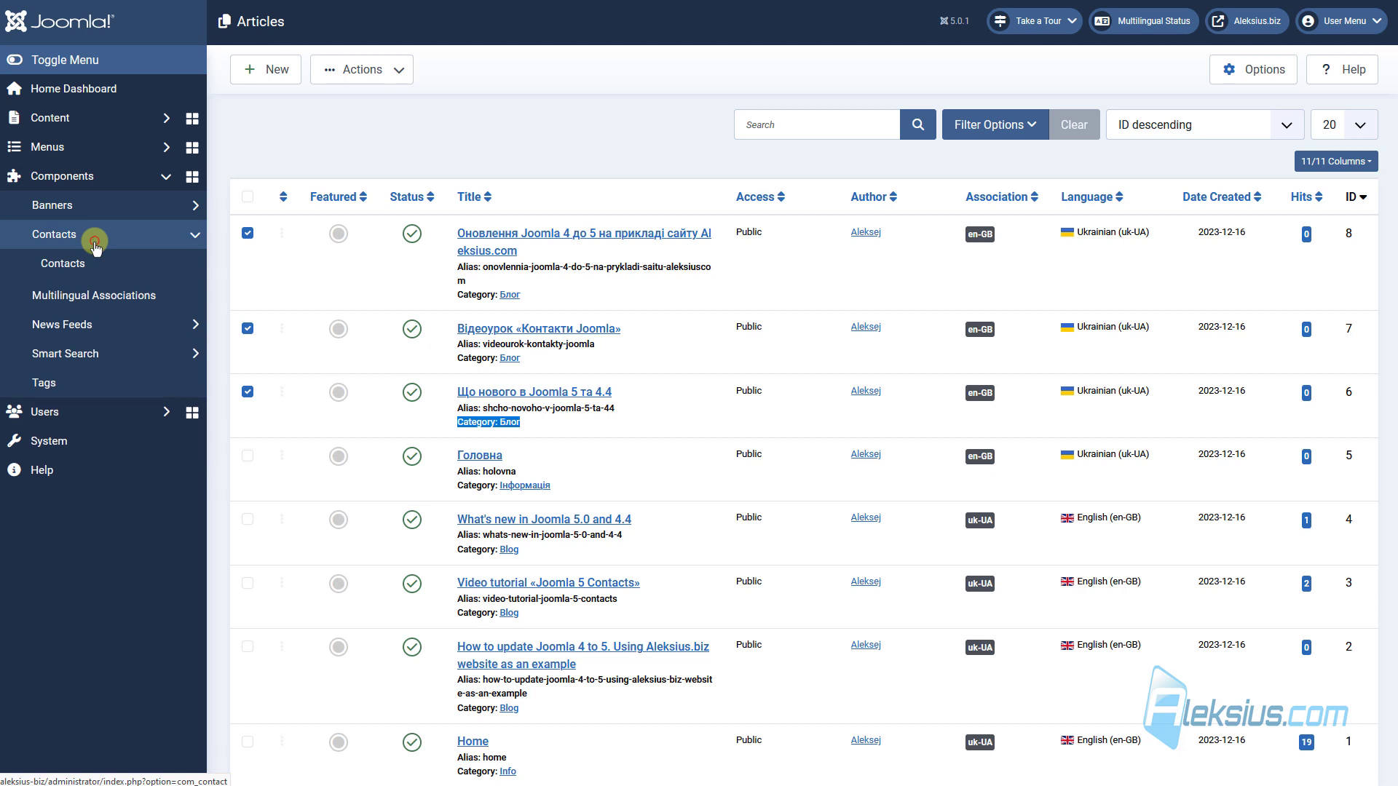
click(109, 294)
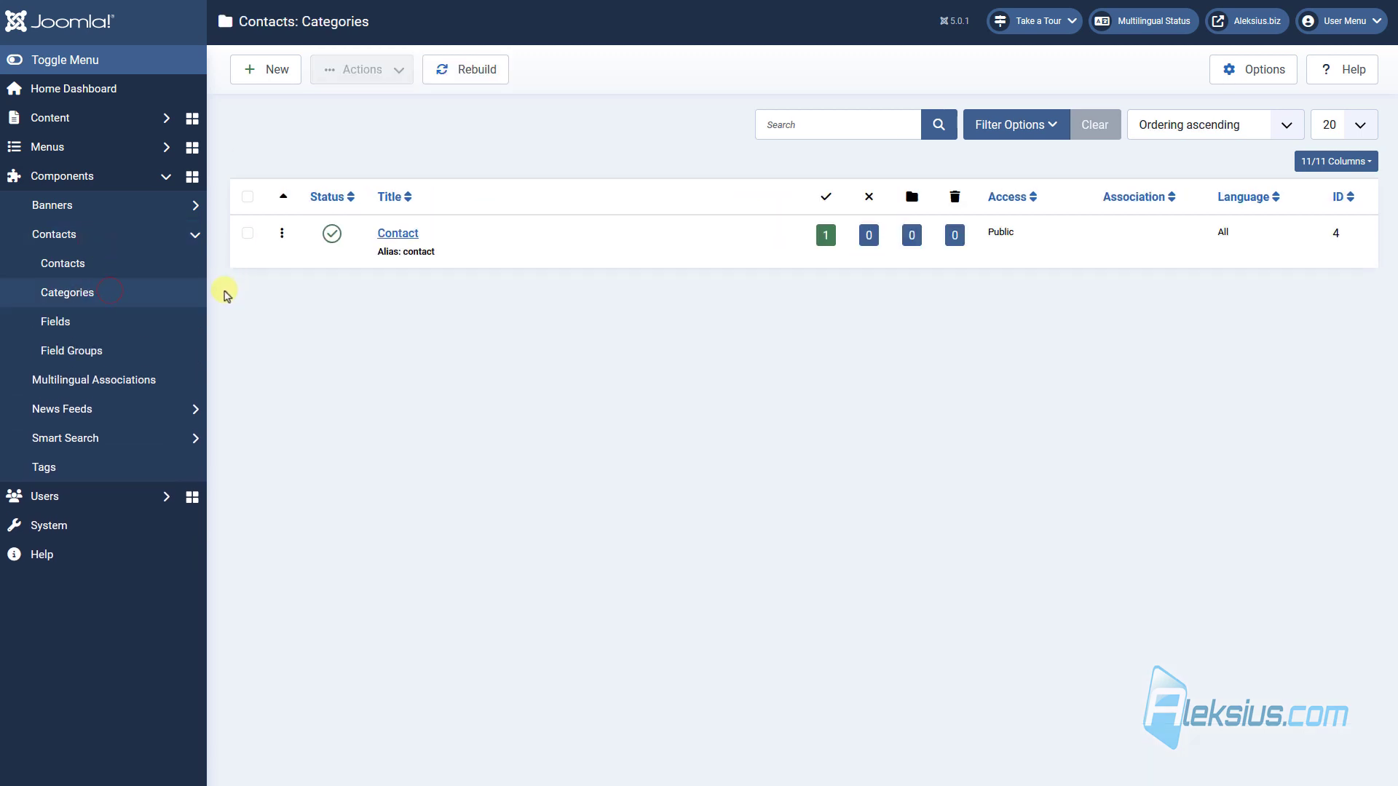
click(412, 239)
click(1073, 492)
click(1090, 548)
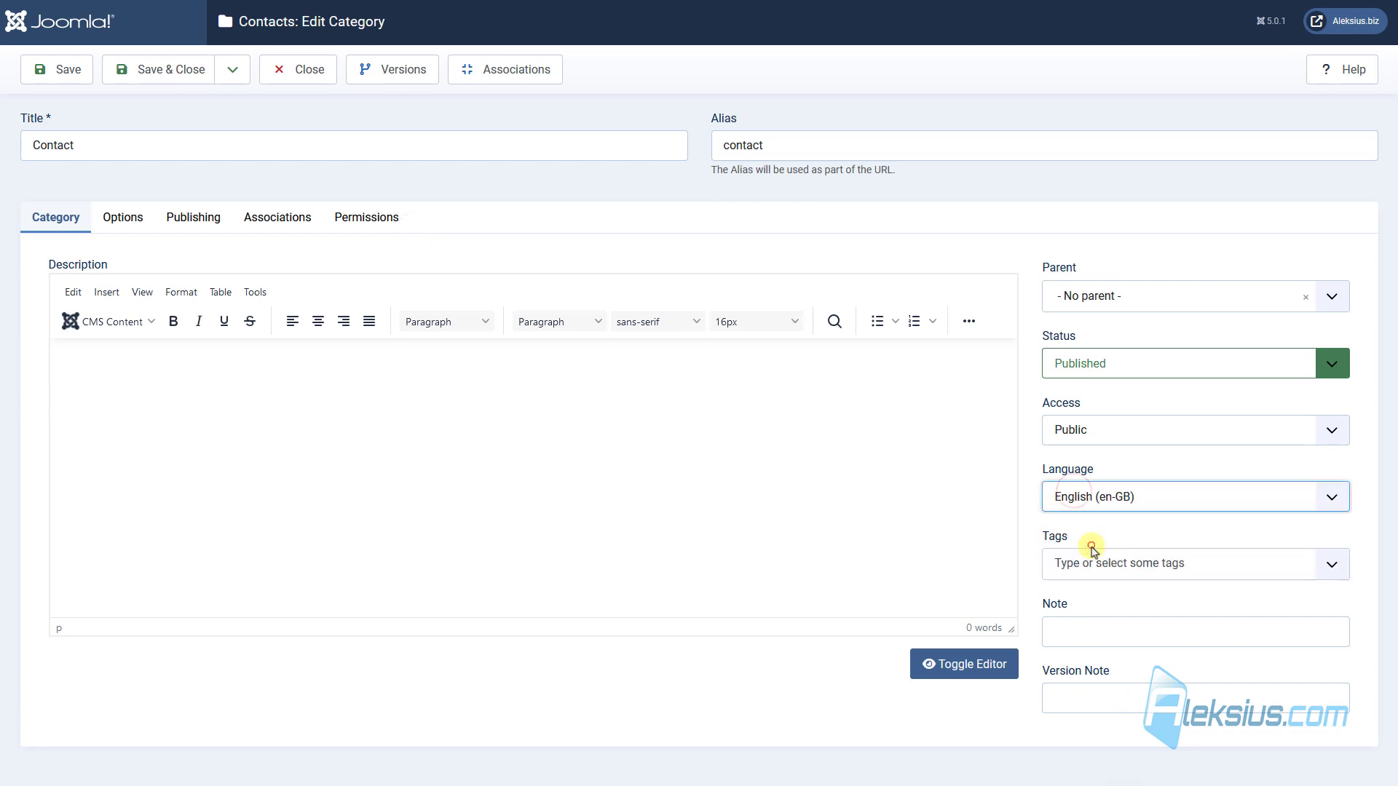
click(63, 76)
Save the Contact category as a copy, title the copy "Контакти" and clear its alias
click(232, 70)
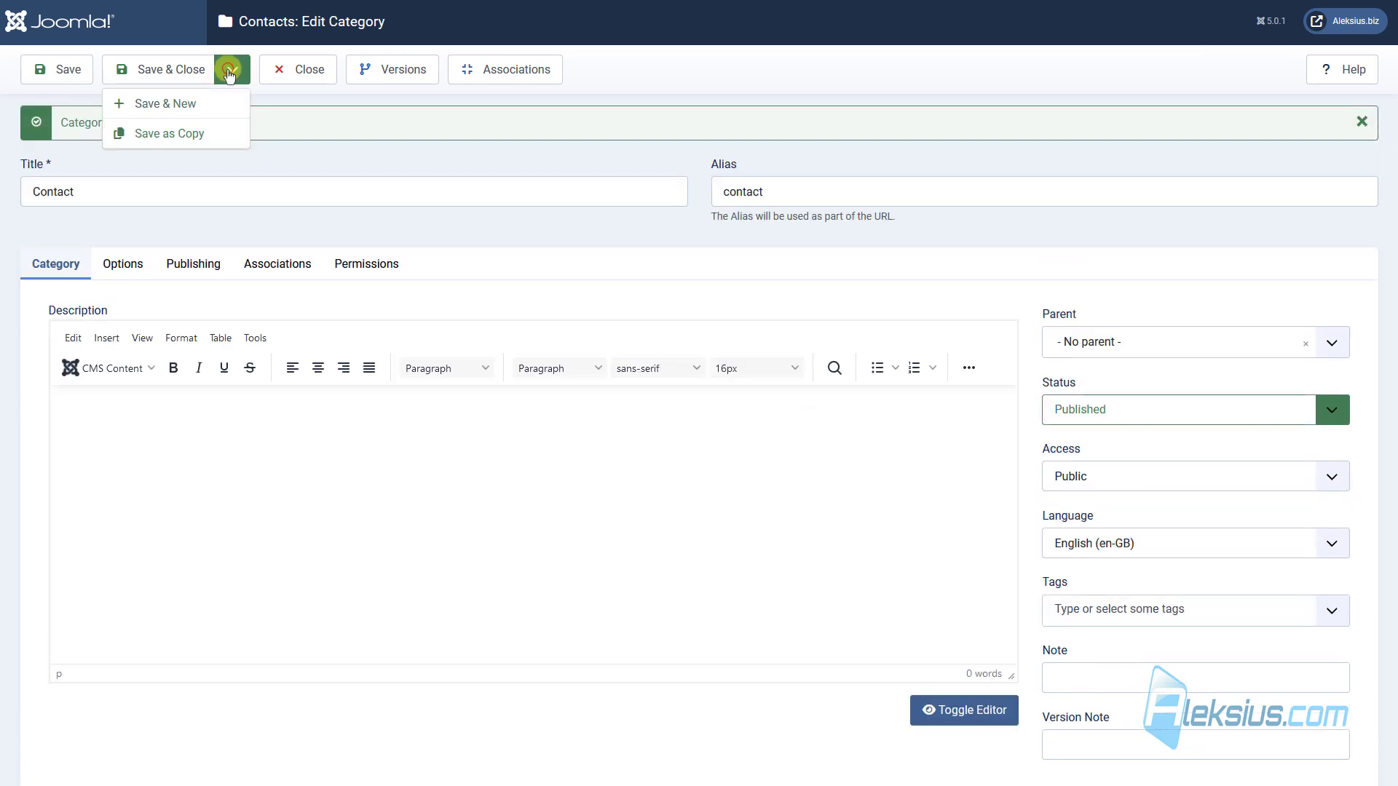
click(182, 137)
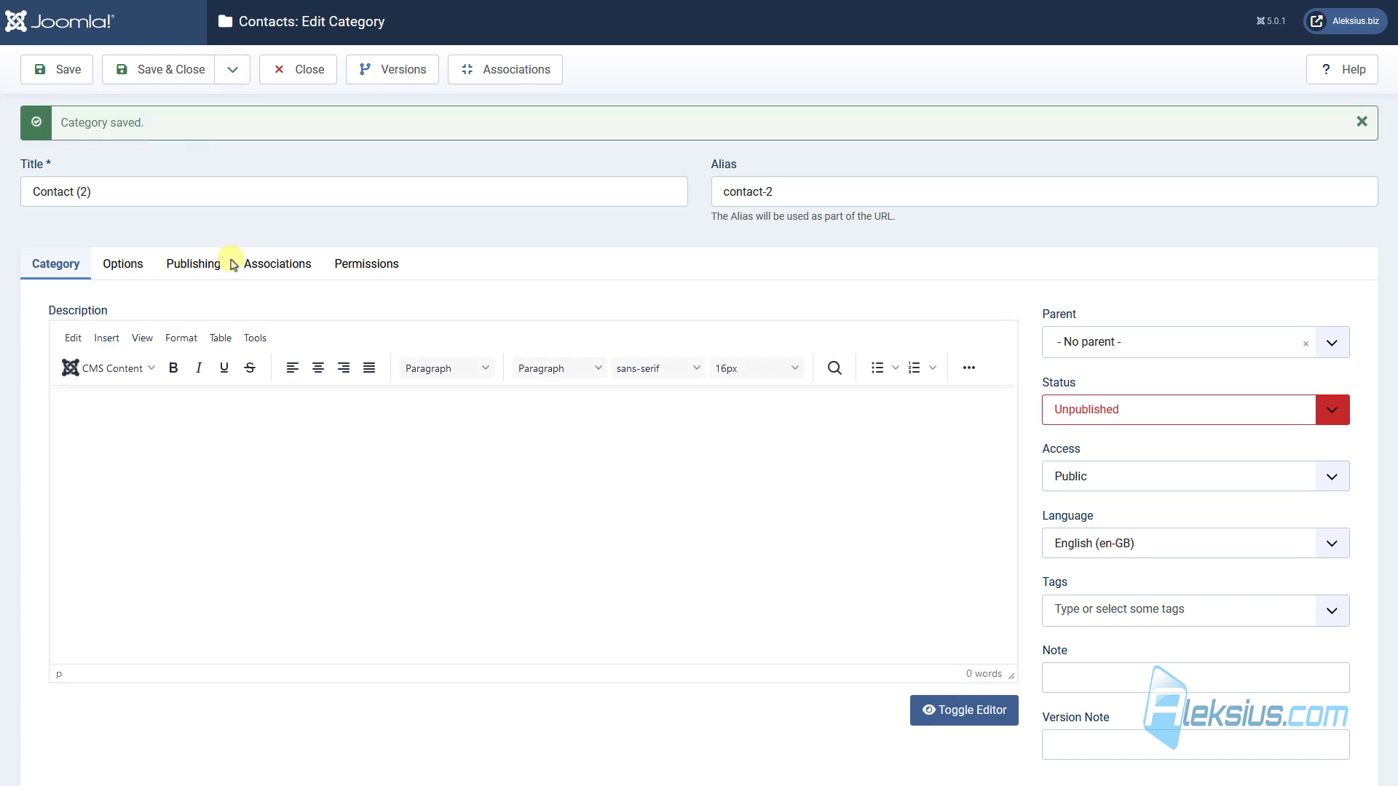
triple_click(173, 191)
text(Контакти)
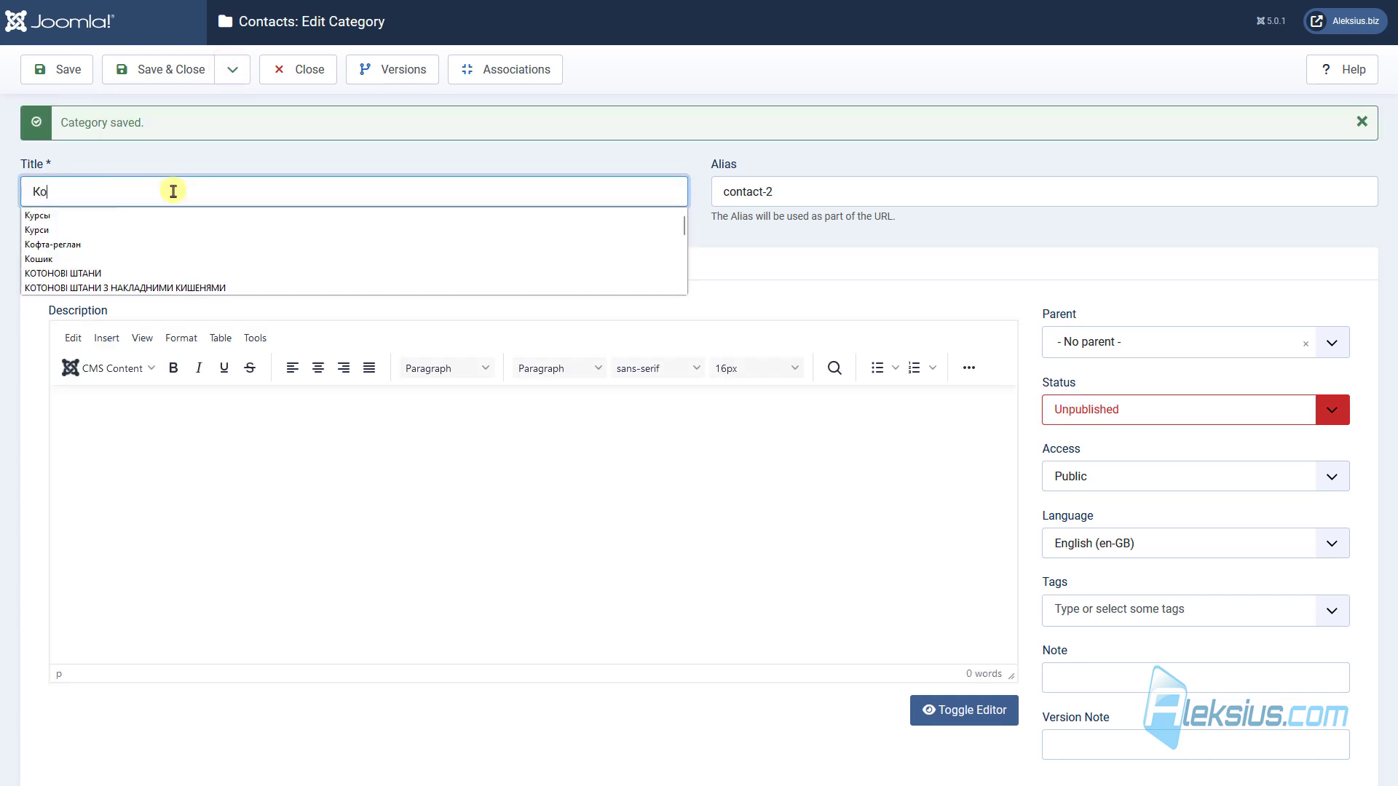
triple_click(820, 182)
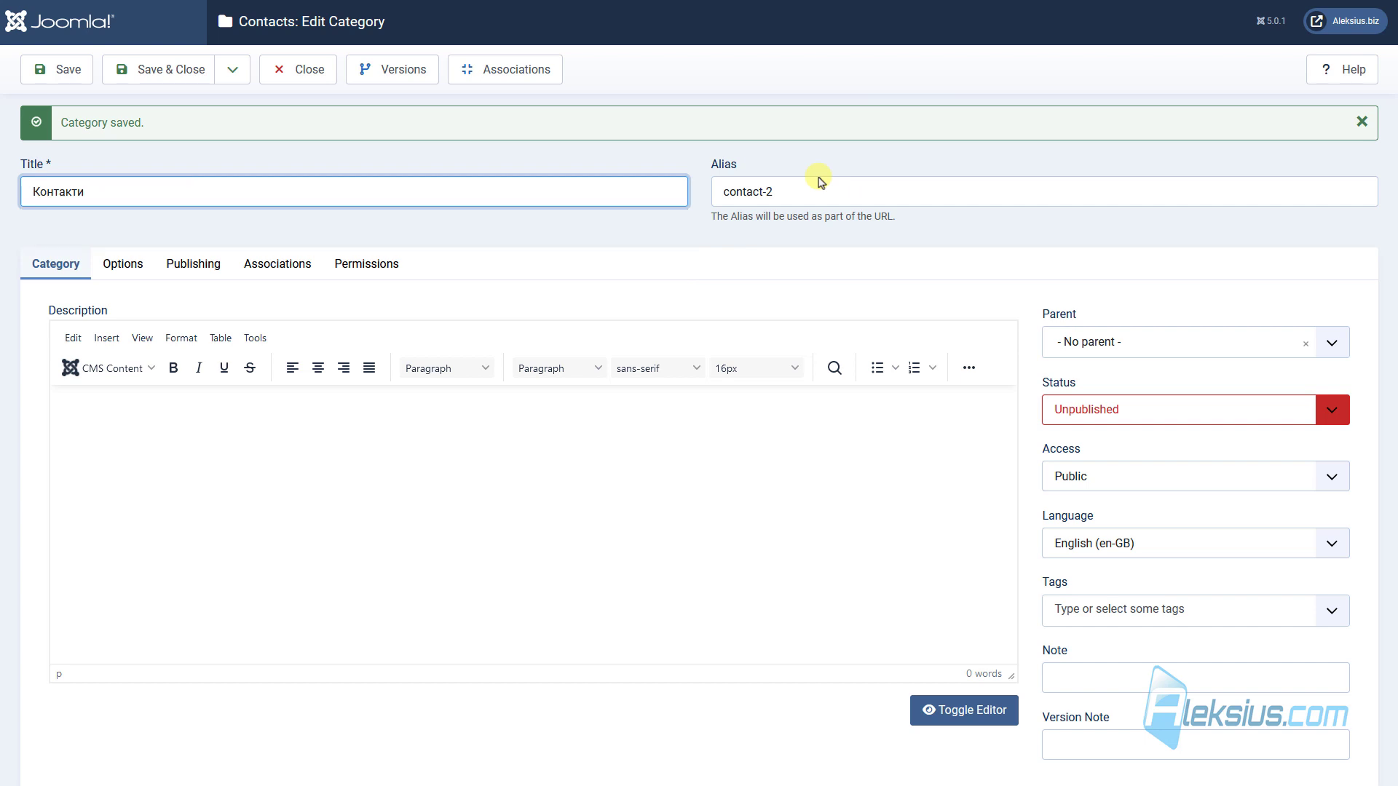
key(BackSpace)
click(994, 158)
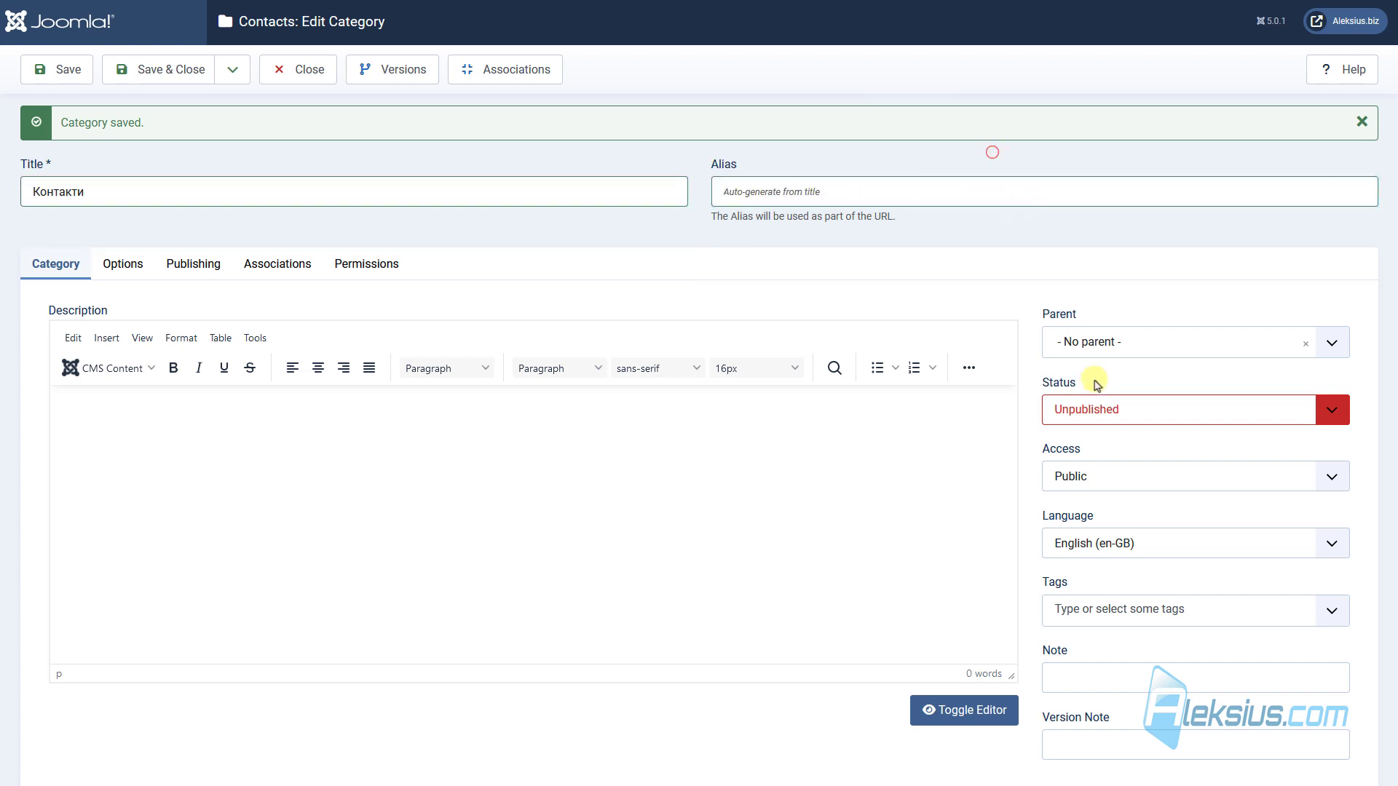
Publish the Контакти category, set its language to Ukrainian (uk-UA) and save it
click(1083, 415)
click(1097, 438)
click(1103, 561)
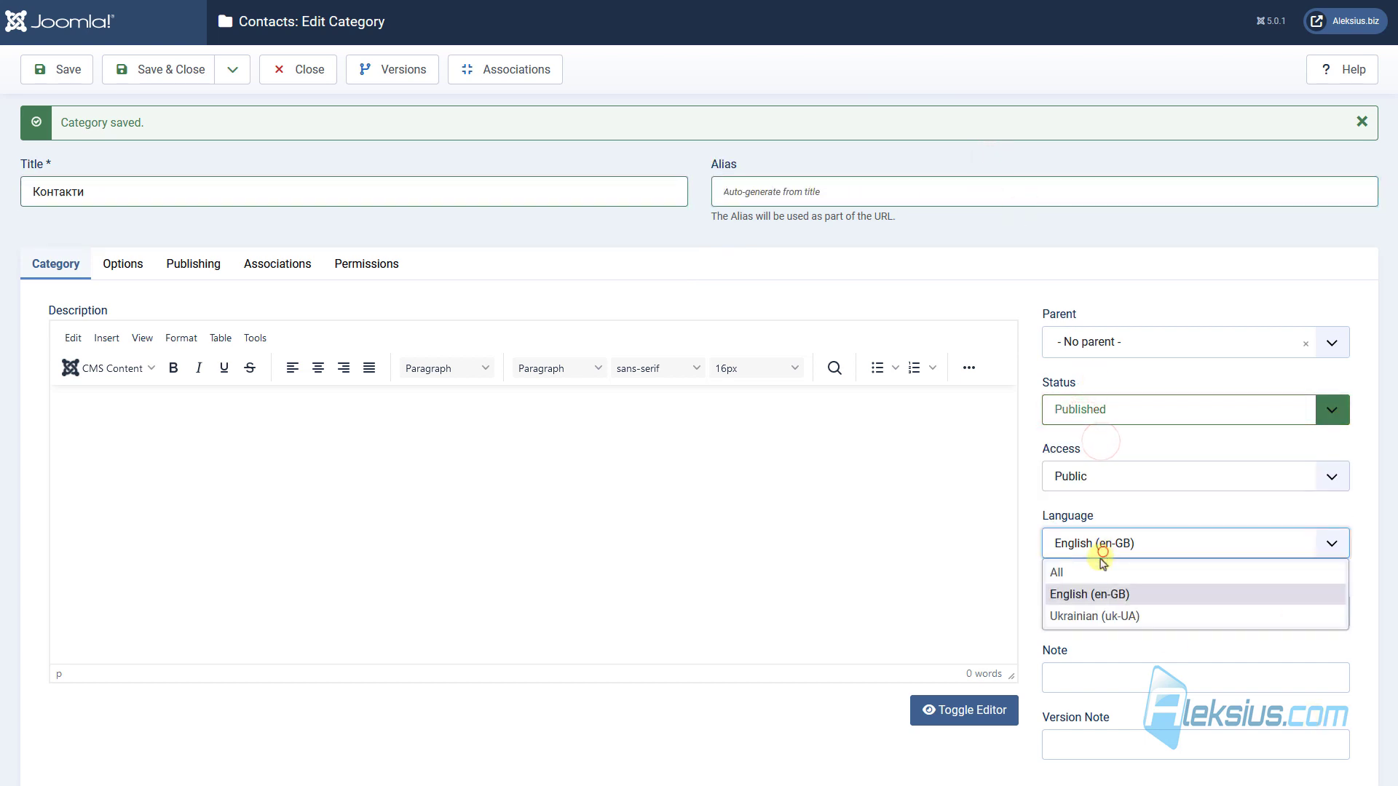
click(1092, 615)
click(69, 73)
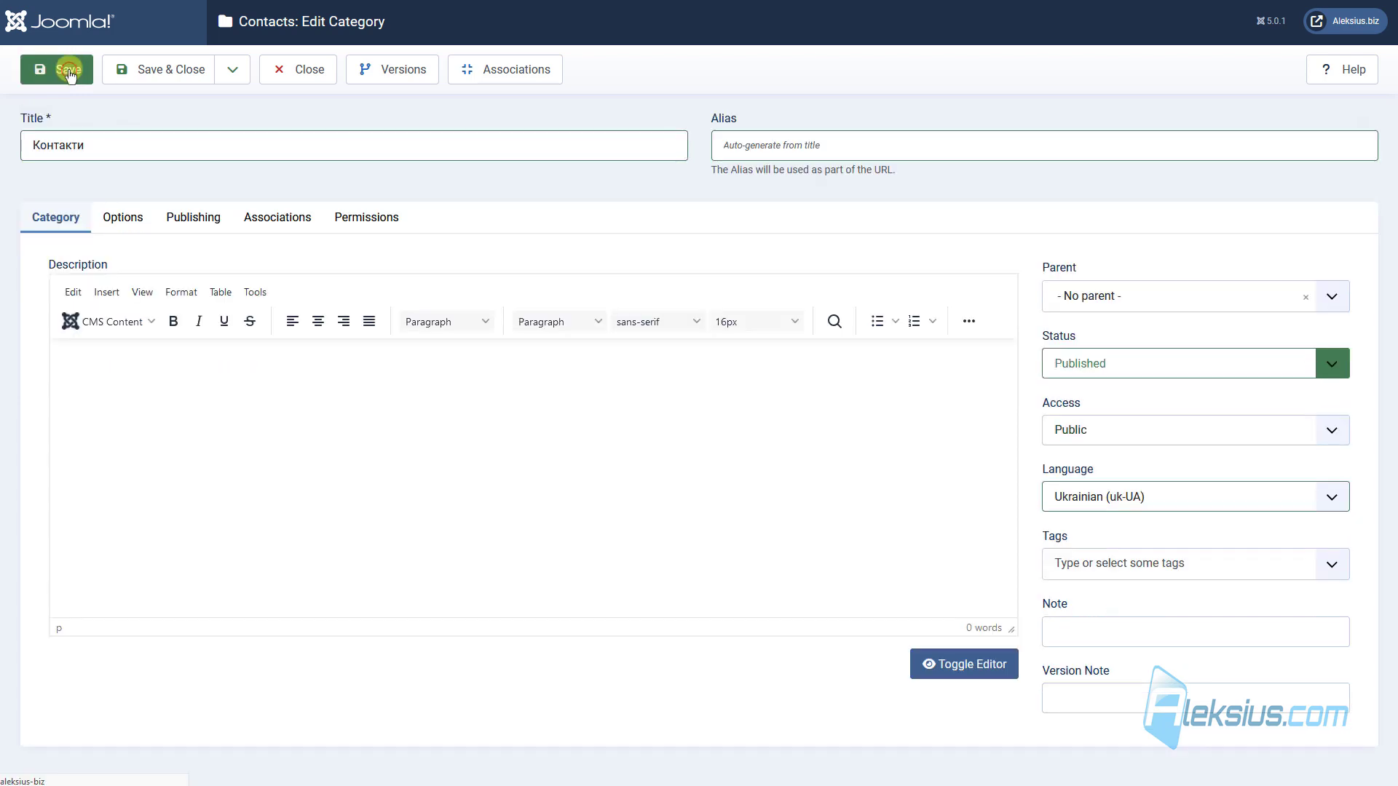
Associate the Контакти category with the English (en-GB) category Contact, and save and close it
click(282, 264)
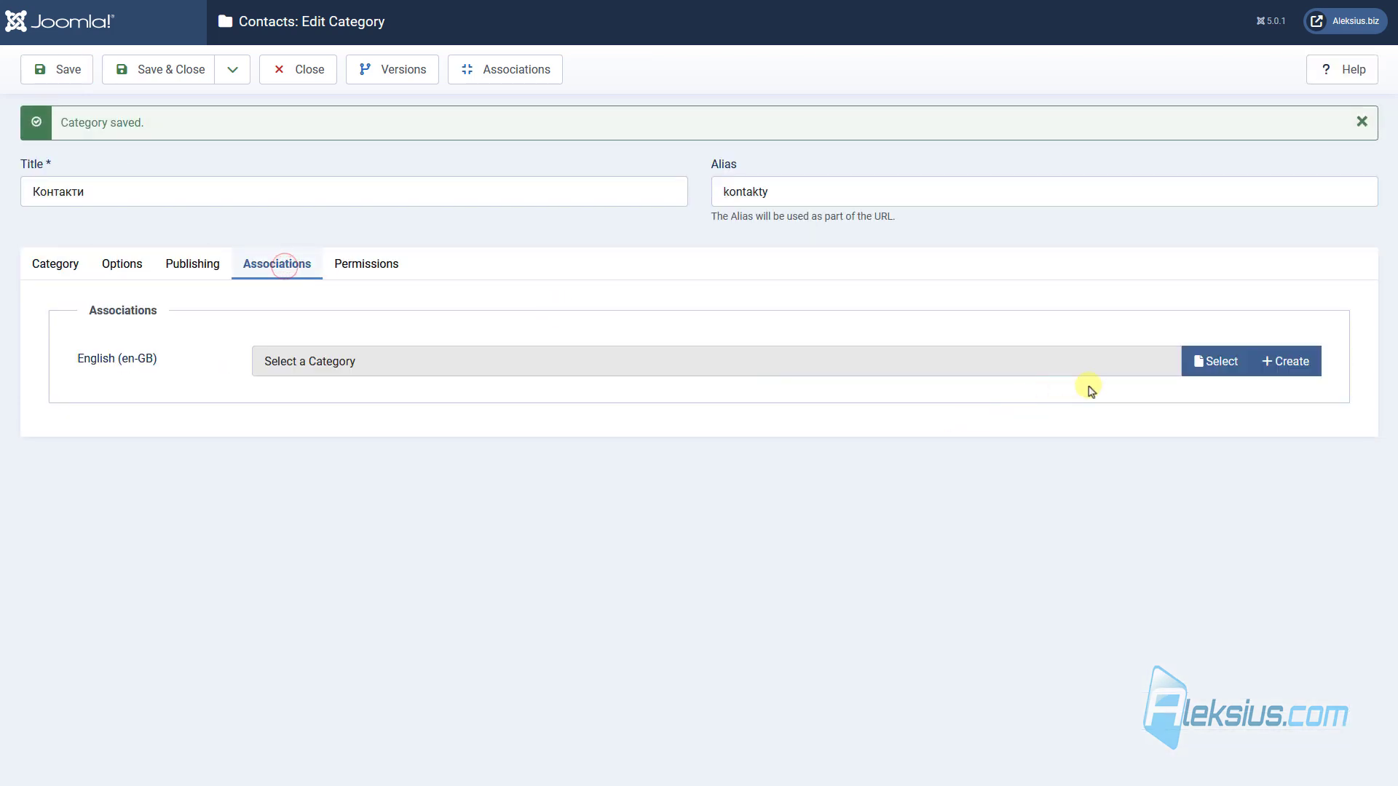
click(1206, 355)
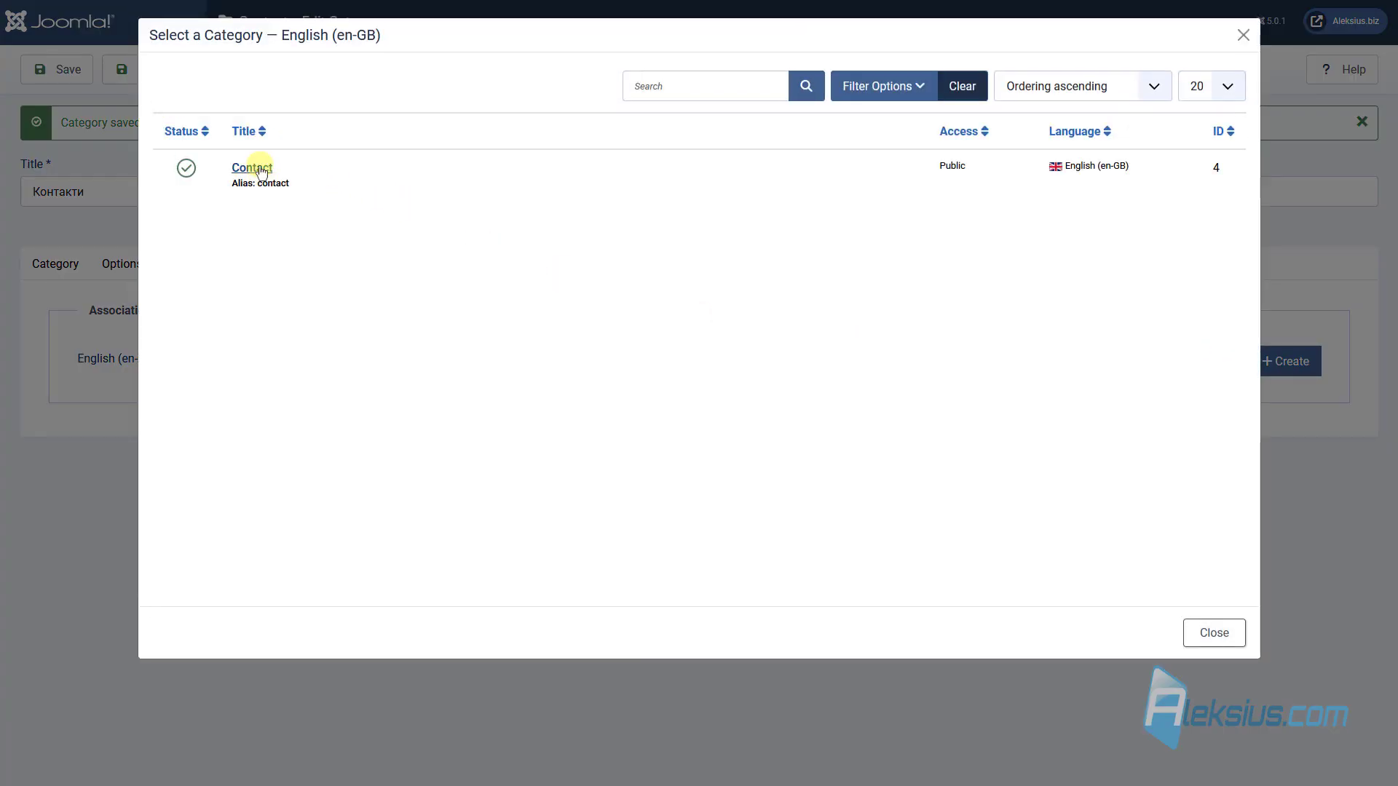
click(261, 172)
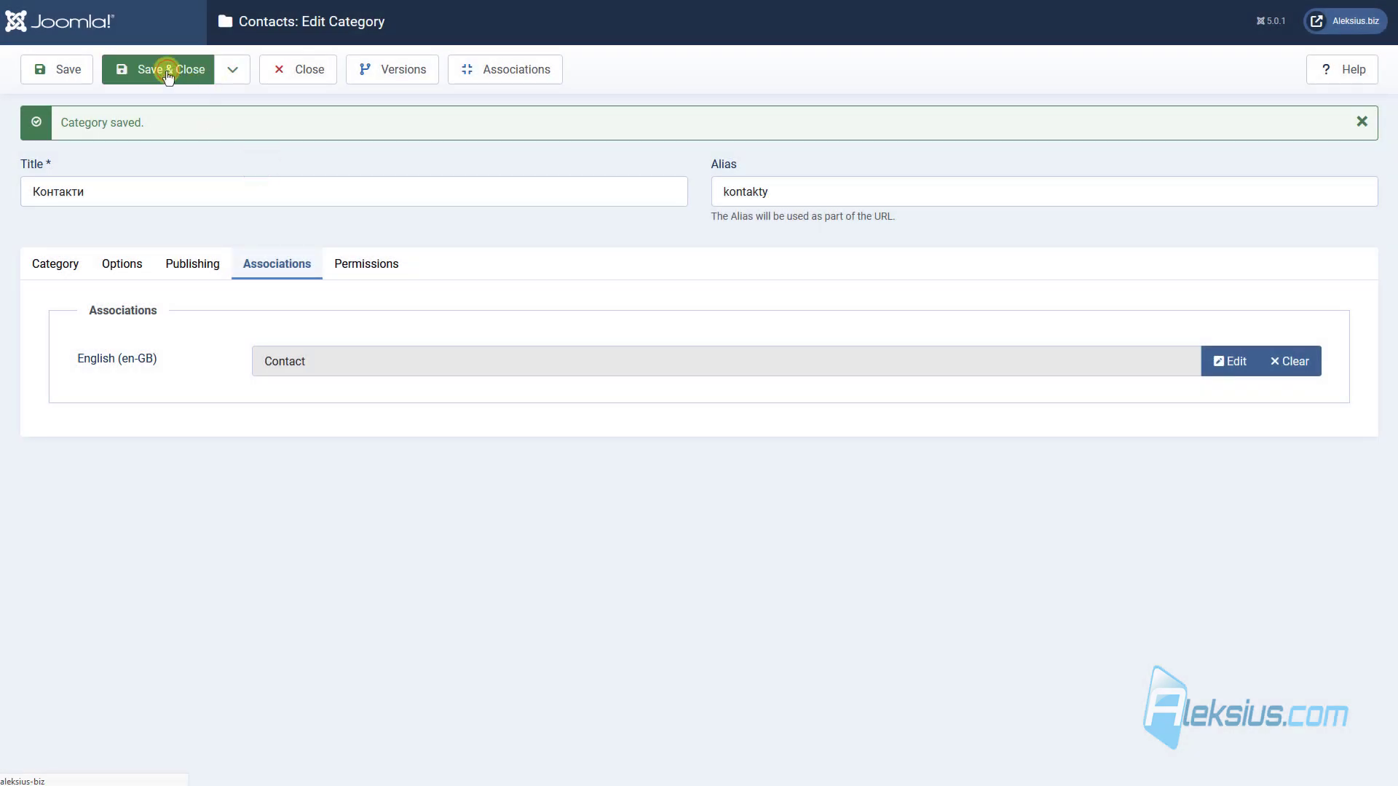
click(167, 71)
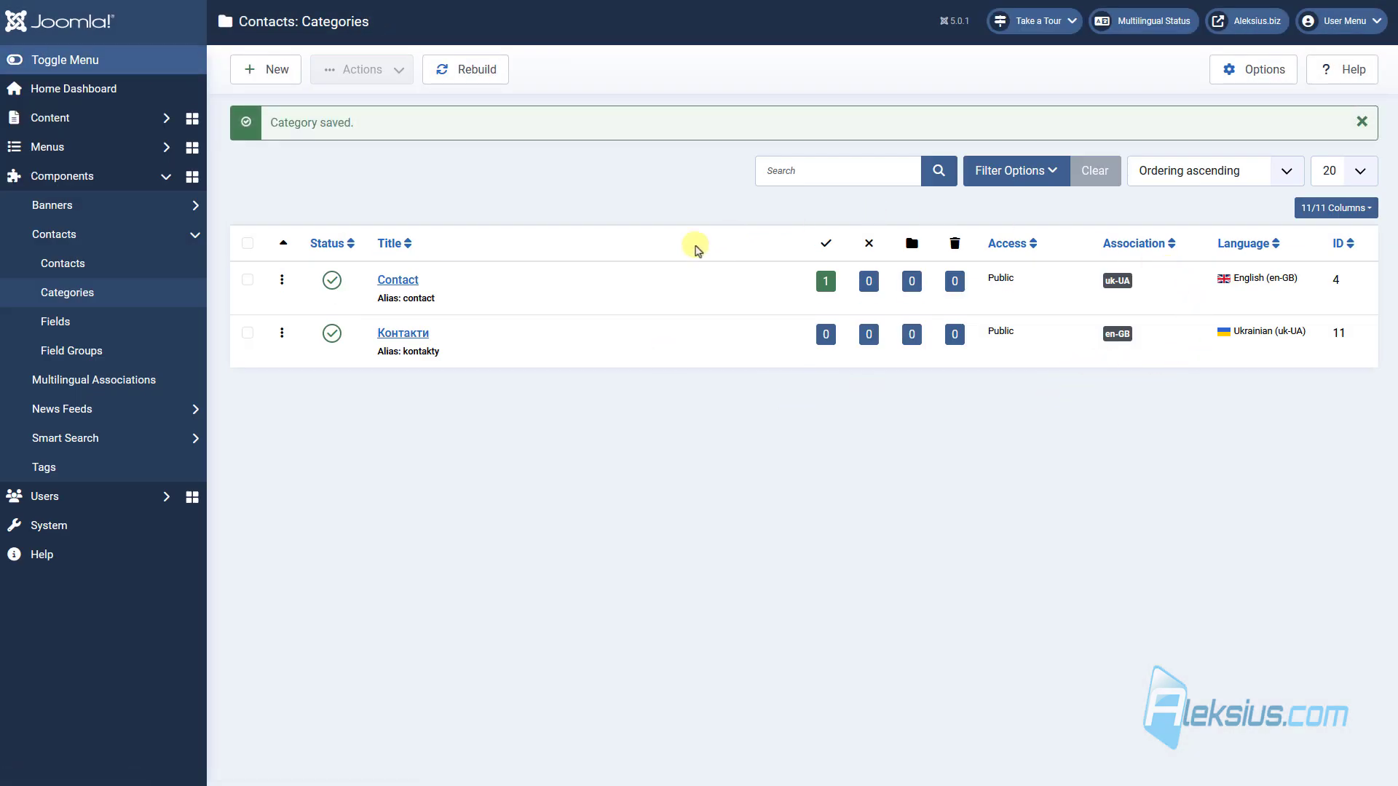
Open the existing contact in the Contact category and set its language to English (en-GB)
click(82, 274)
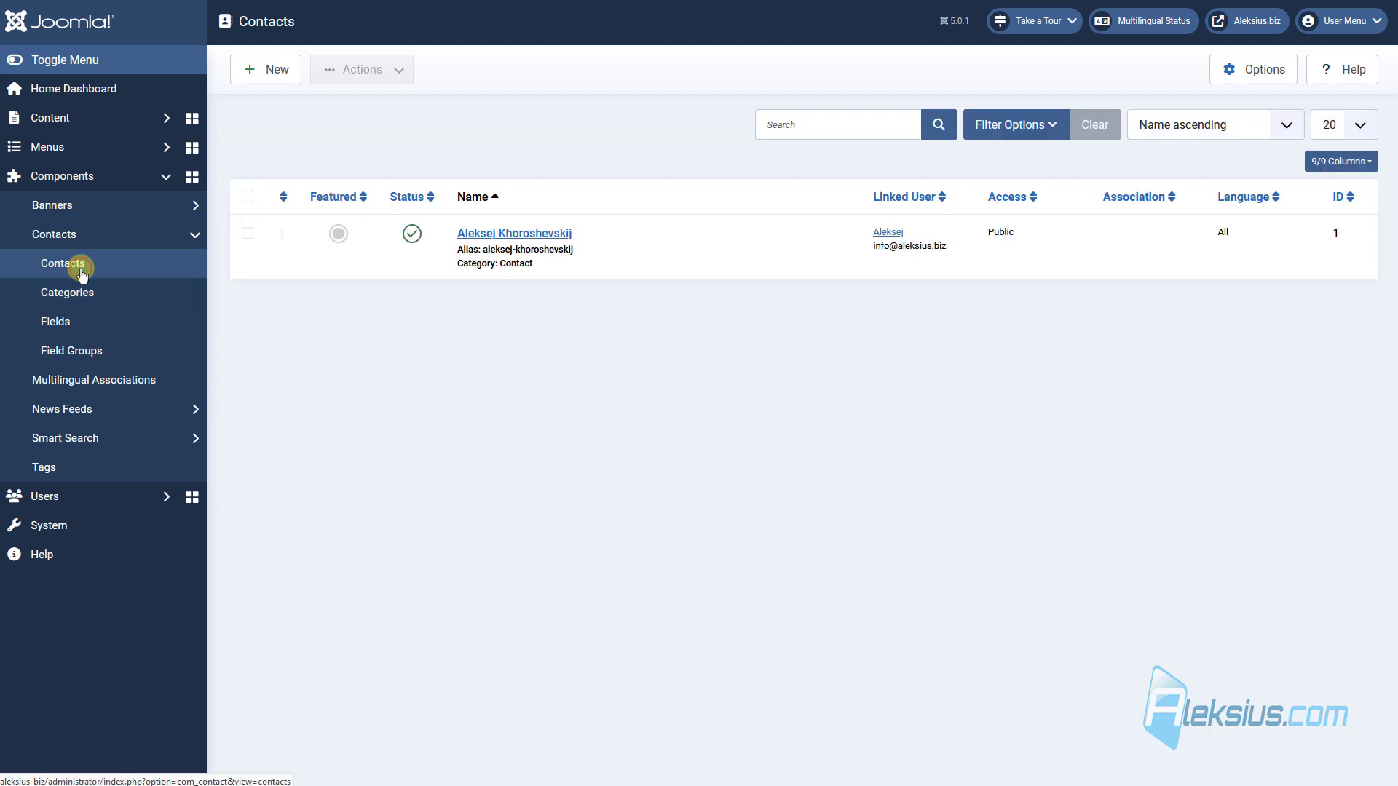
click(548, 234)
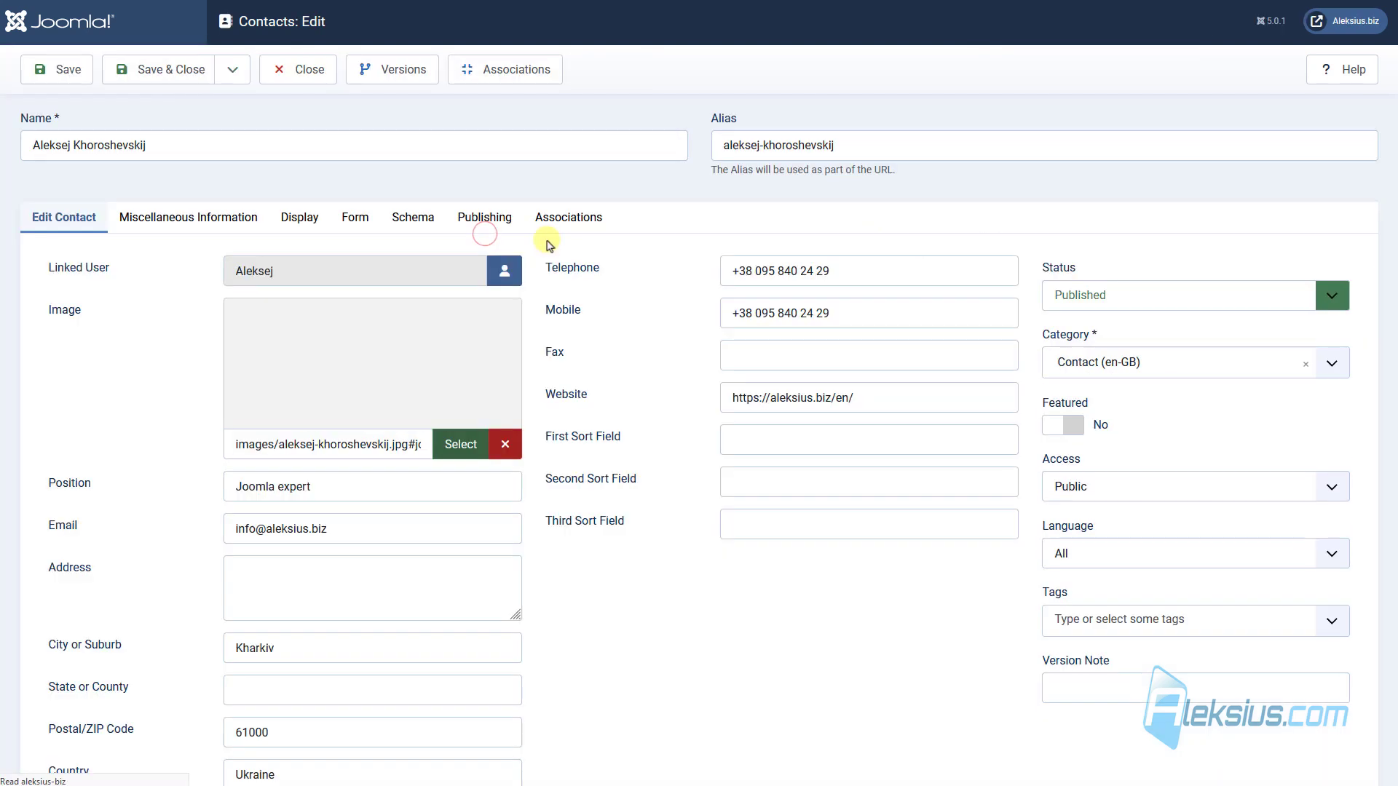
click(1092, 553)
click(1096, 615)
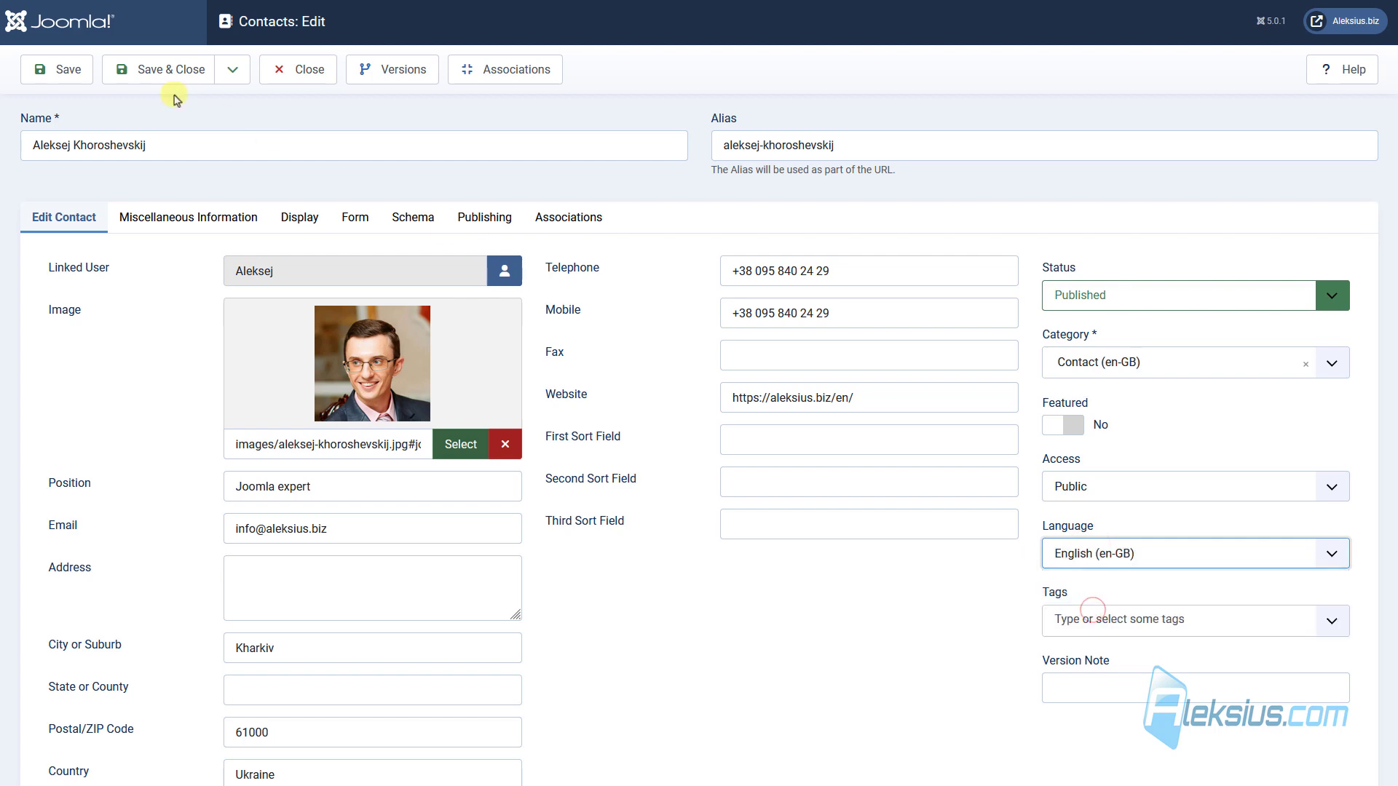
Save the English contact, save it as a copy, translate the copy's name, position ("Експерт з Joomla") and city into Ukrainian, and clear its alias
click(45, 64)
click(241, 80)
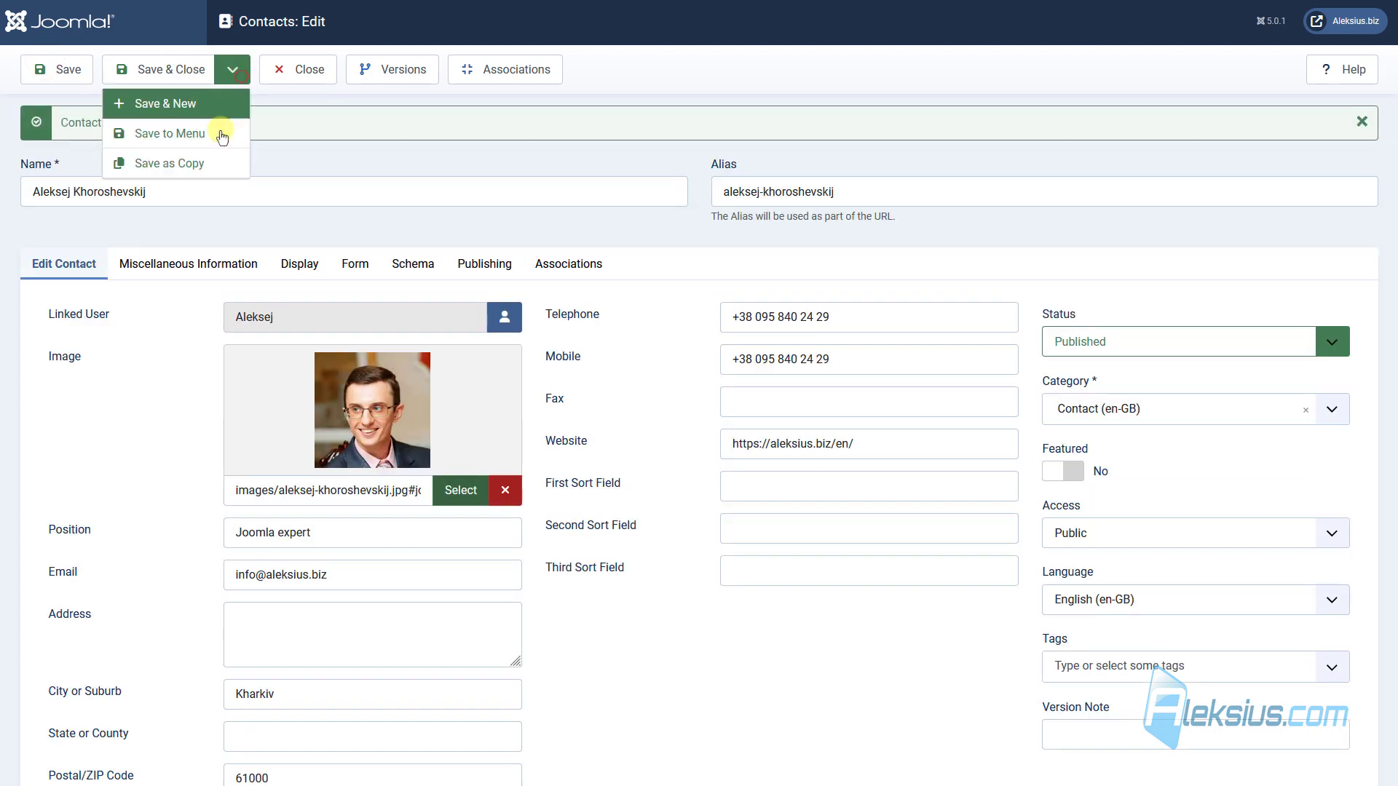
click(212, 162)
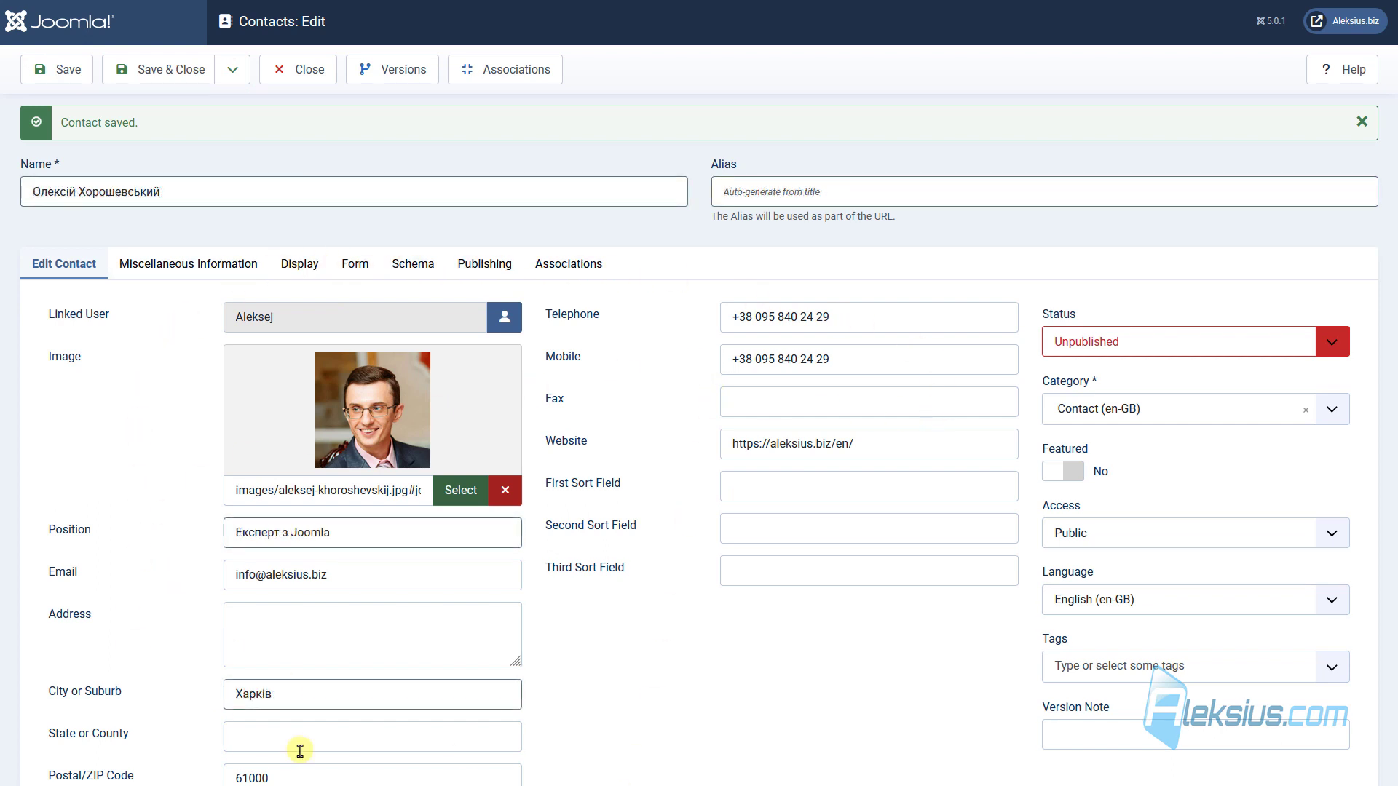
scroll(446, 624, down, 2)
scroll(754, 593, up, 2)
Set the copied contact's category to Контакти (uk-UA) and language to Ukrainian (uk-UA), publish it and save
click(1142, 415)
click(1132, 499)
click(1094, 599)
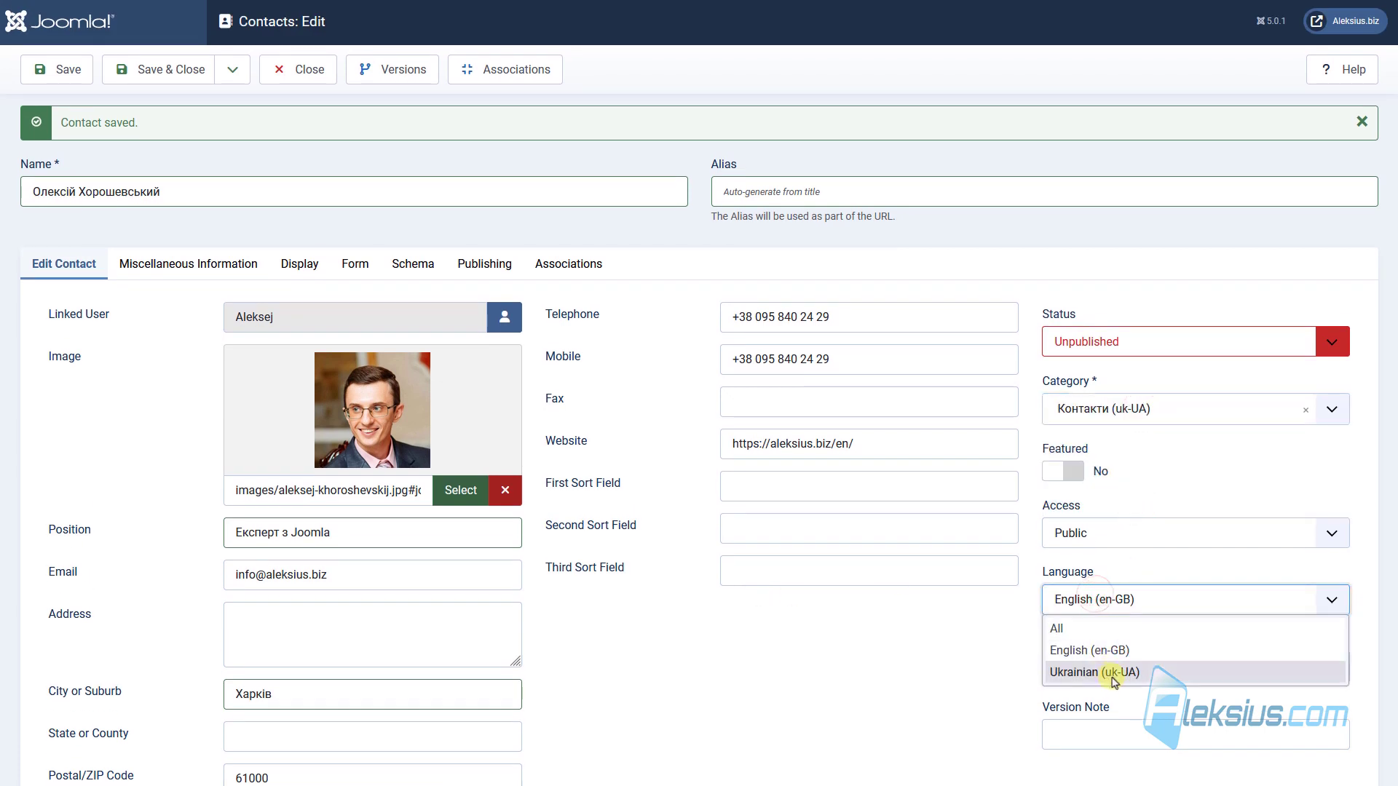
click(1111, 672)
click(1116, 341)
click(1078, 366)
click(64, 77)
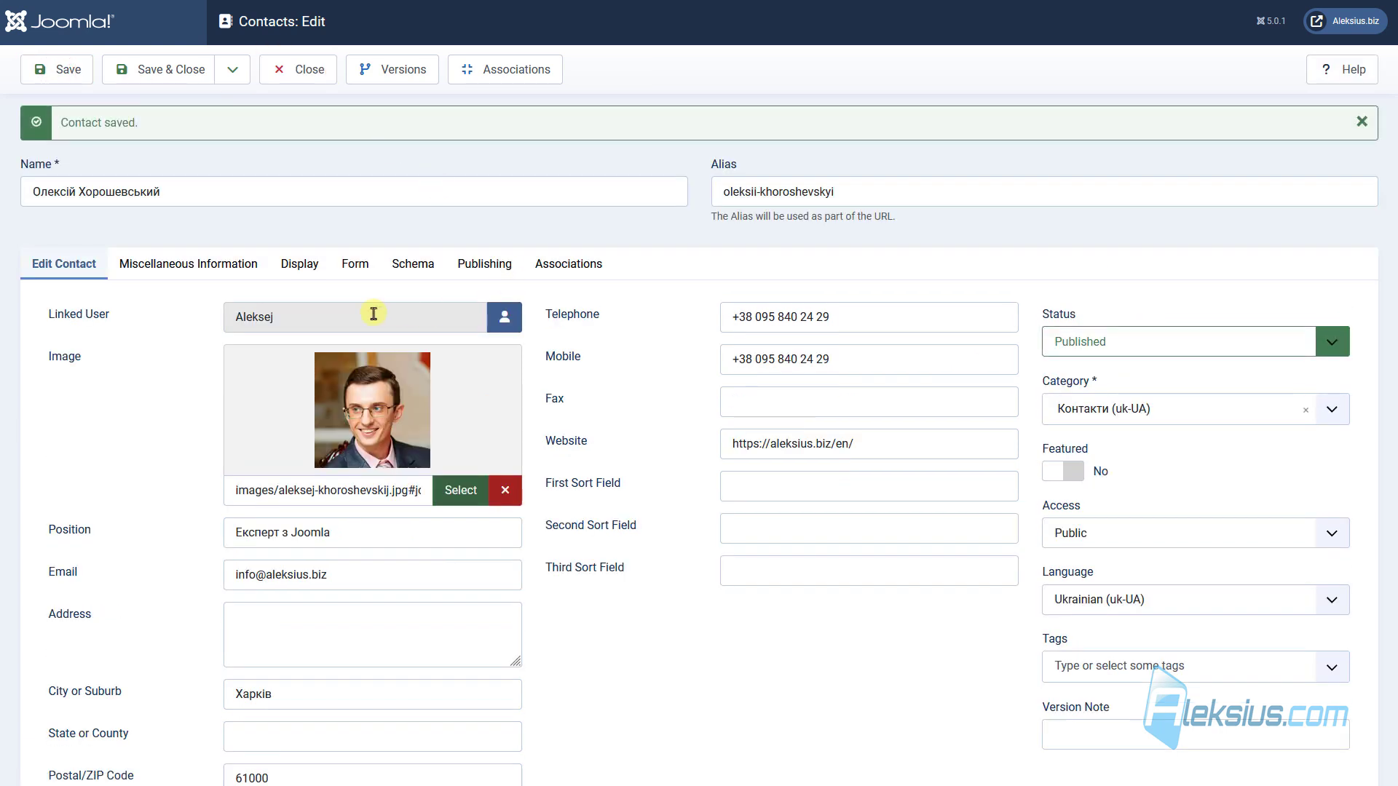
Associate the Ukrainian contact with its English (en-GB) counterpart in the Contact category, and save and close it
click(566, 264)
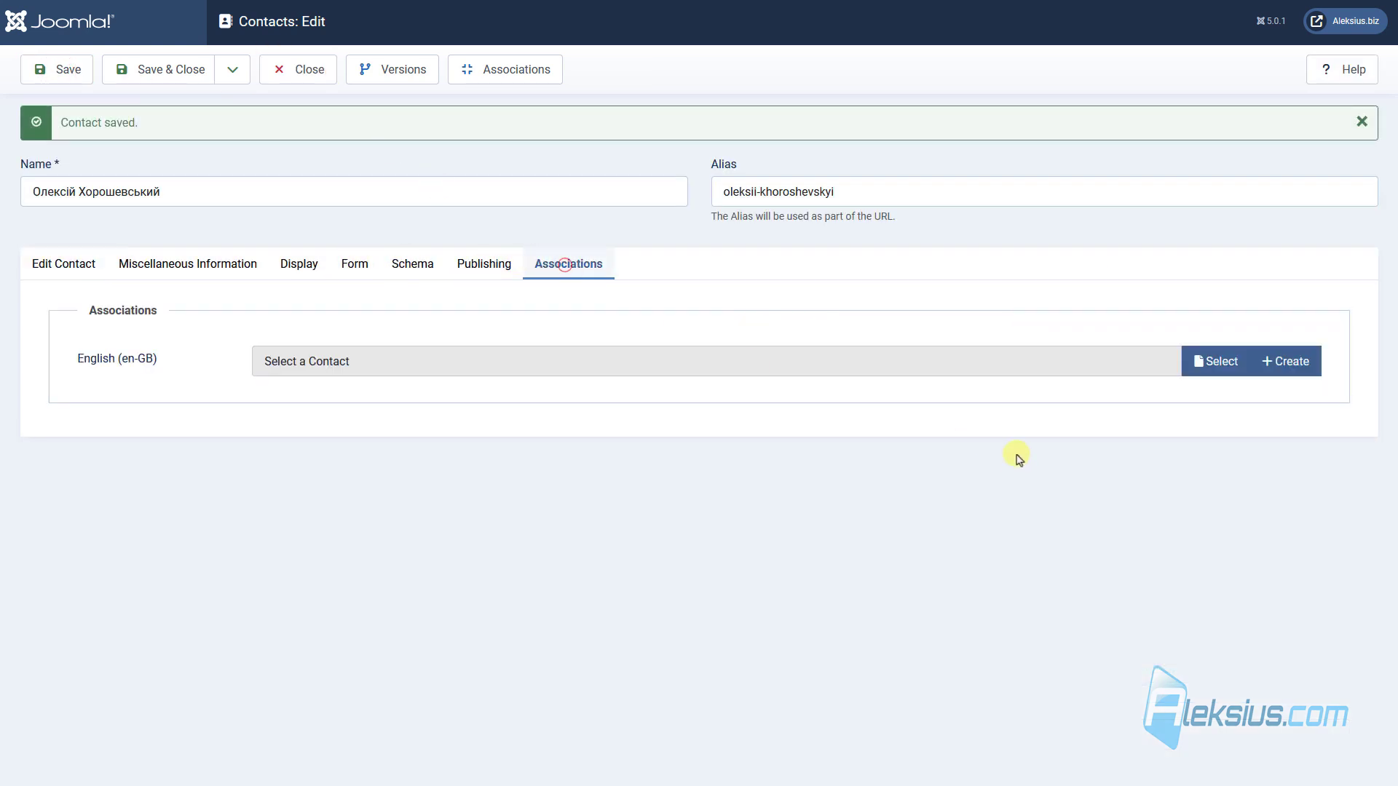
click(1193, 361)
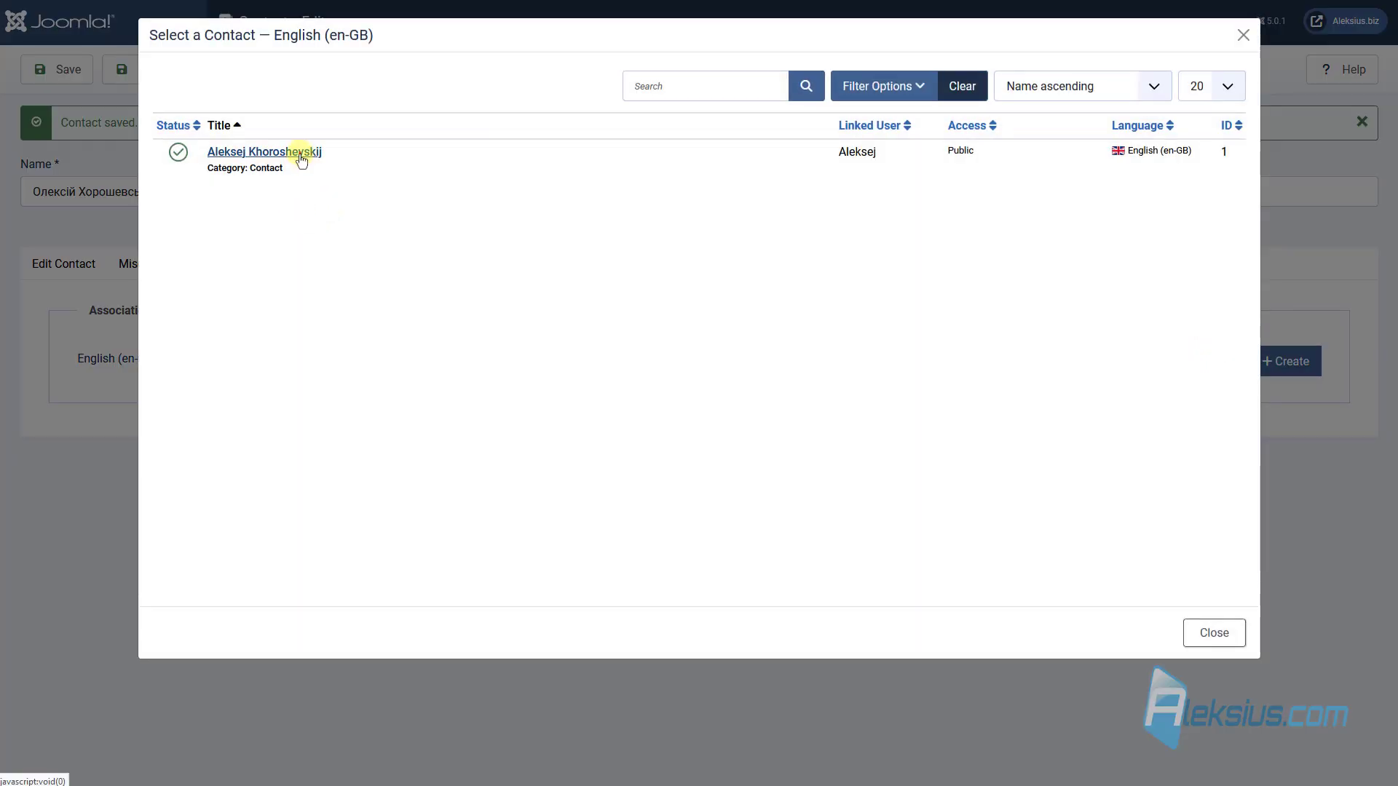
click(300, 152)
click(191, 70)
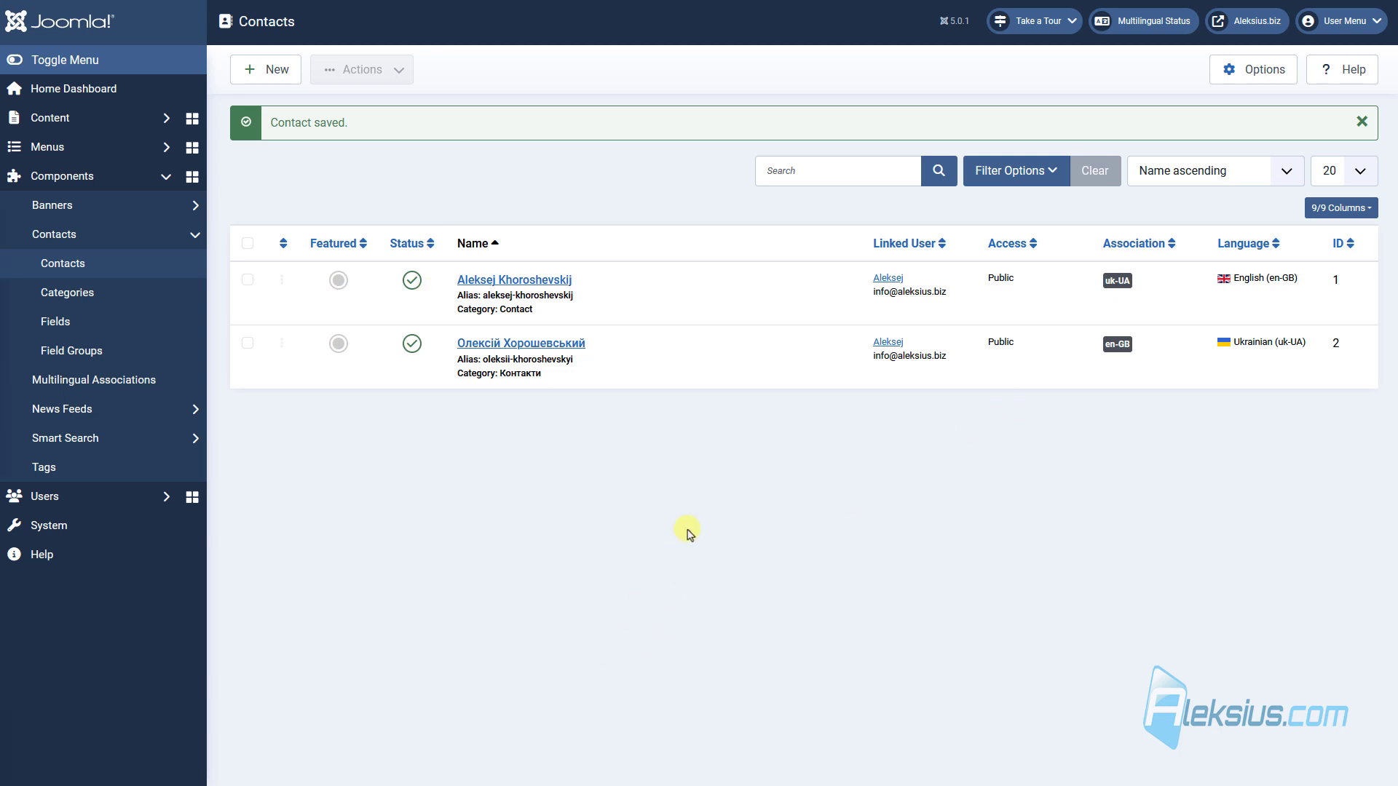
Create a site menu titled "Головне меню" with the unique name "golovne-menu", save it and close it
click(107, 148)
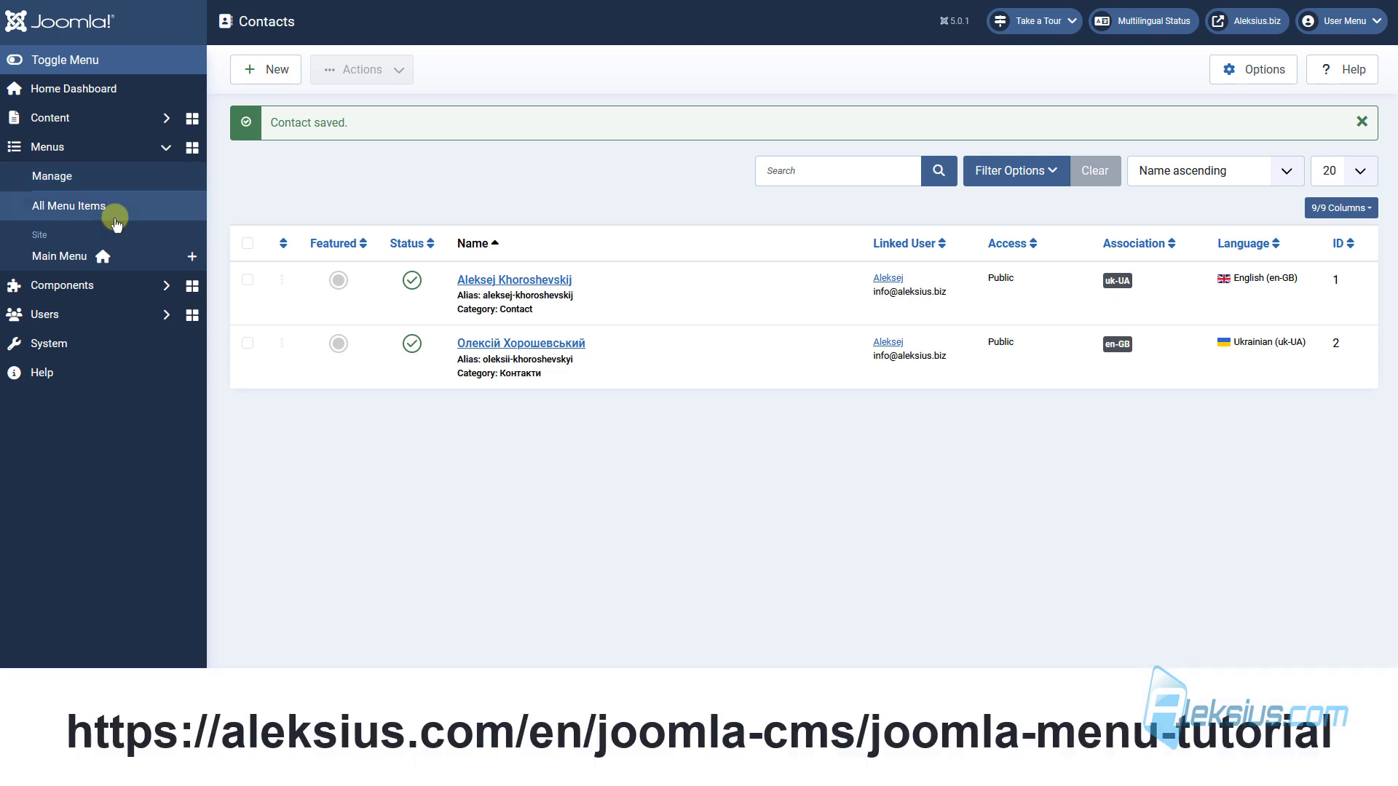
click(97, 181)
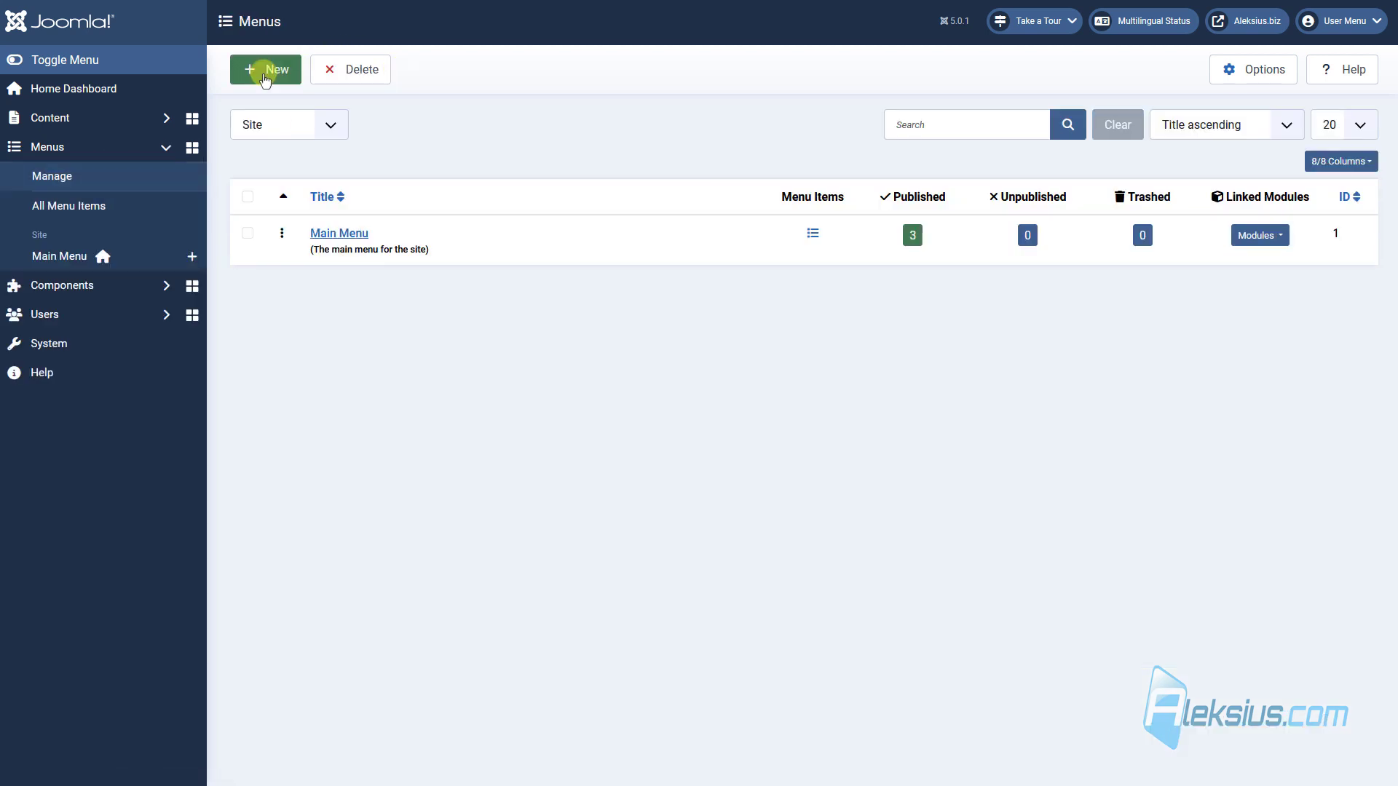
click(265, 73)
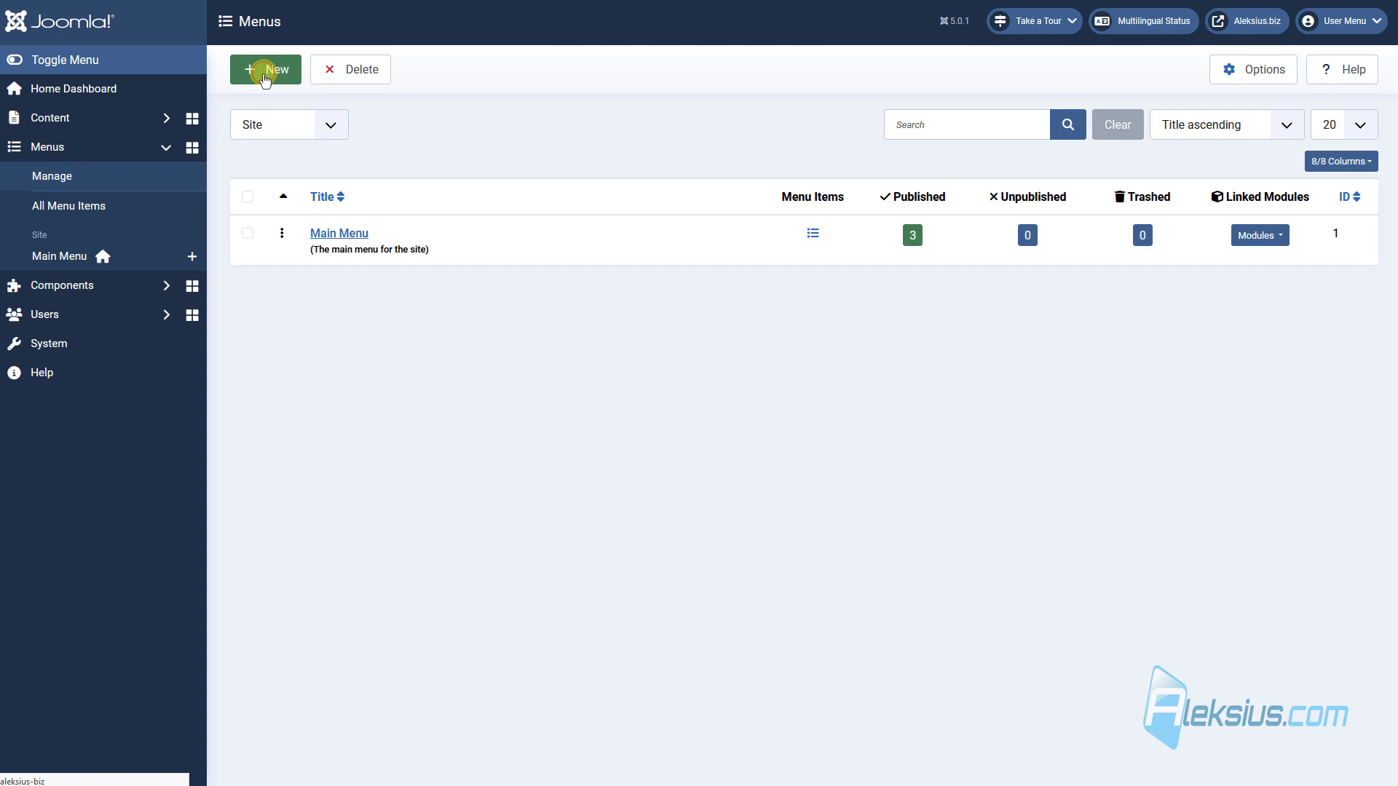
click(140, 145)
key(ctrl+v)
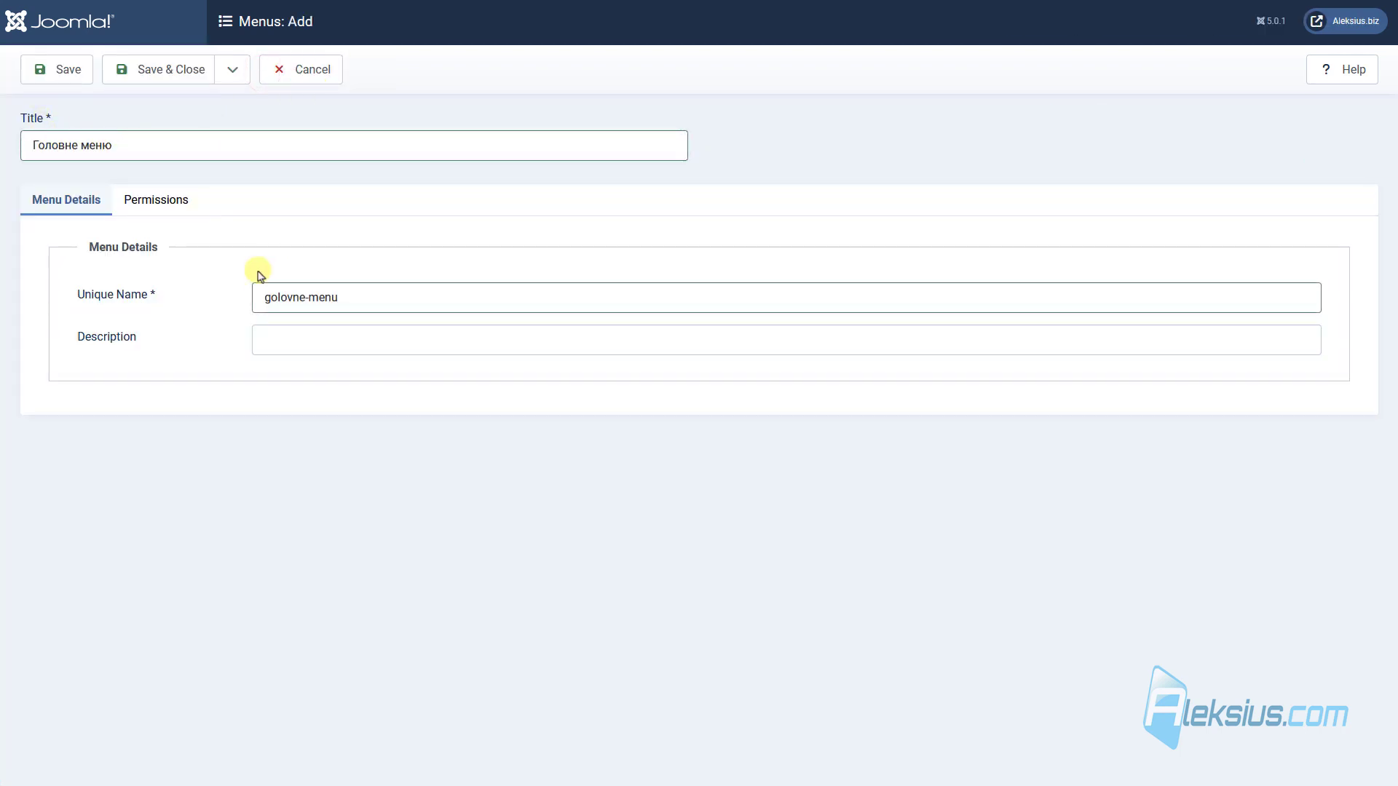
click(77, 74)
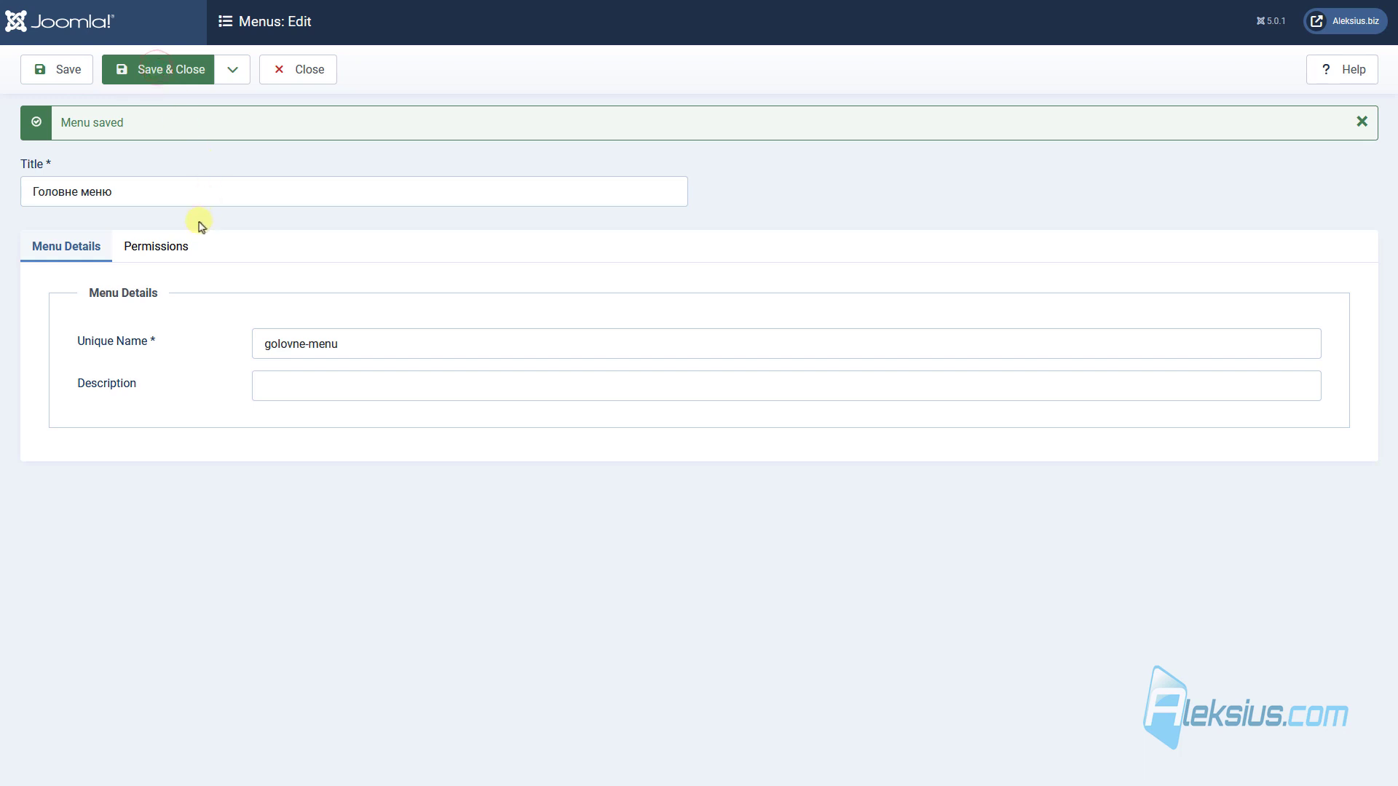
click(166, 251)
click(81, 248)
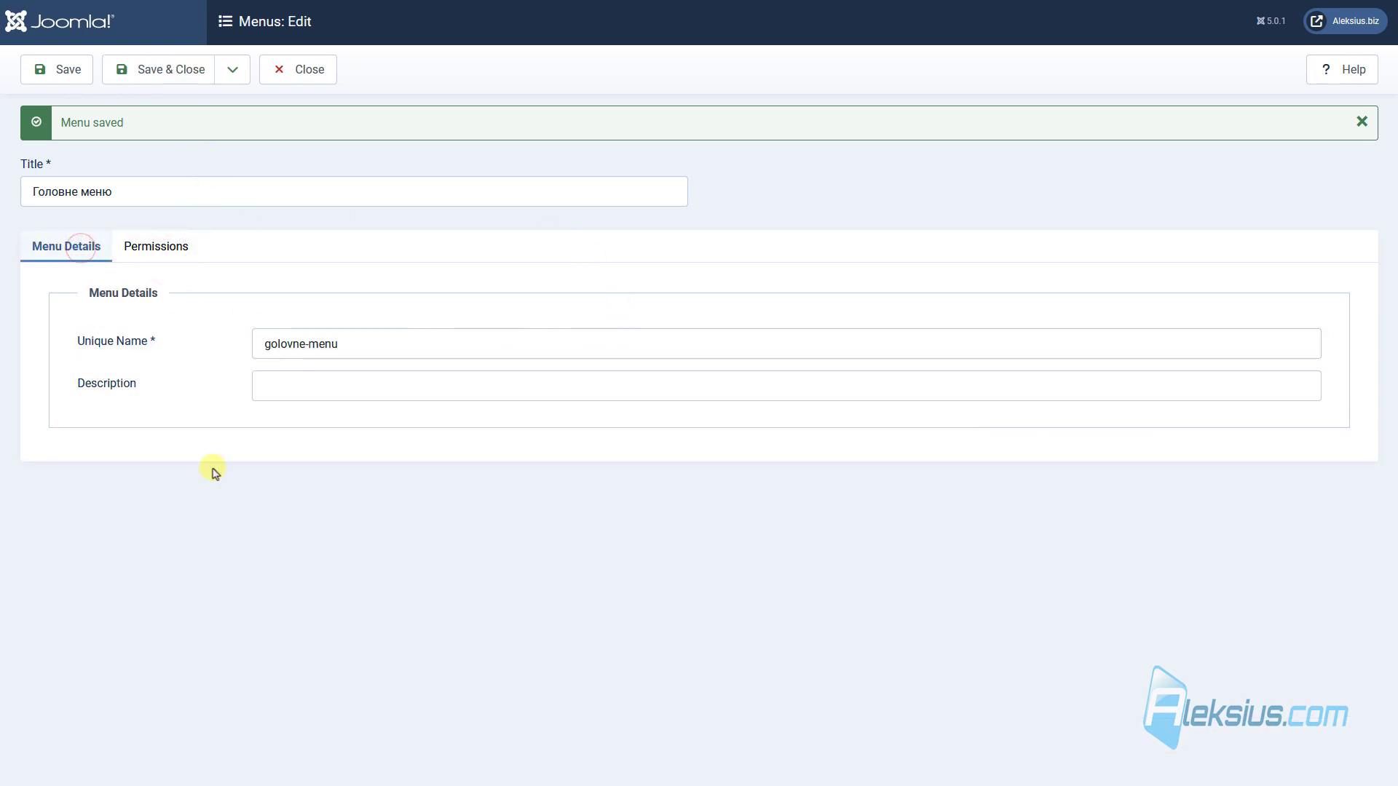
click(311, 66)
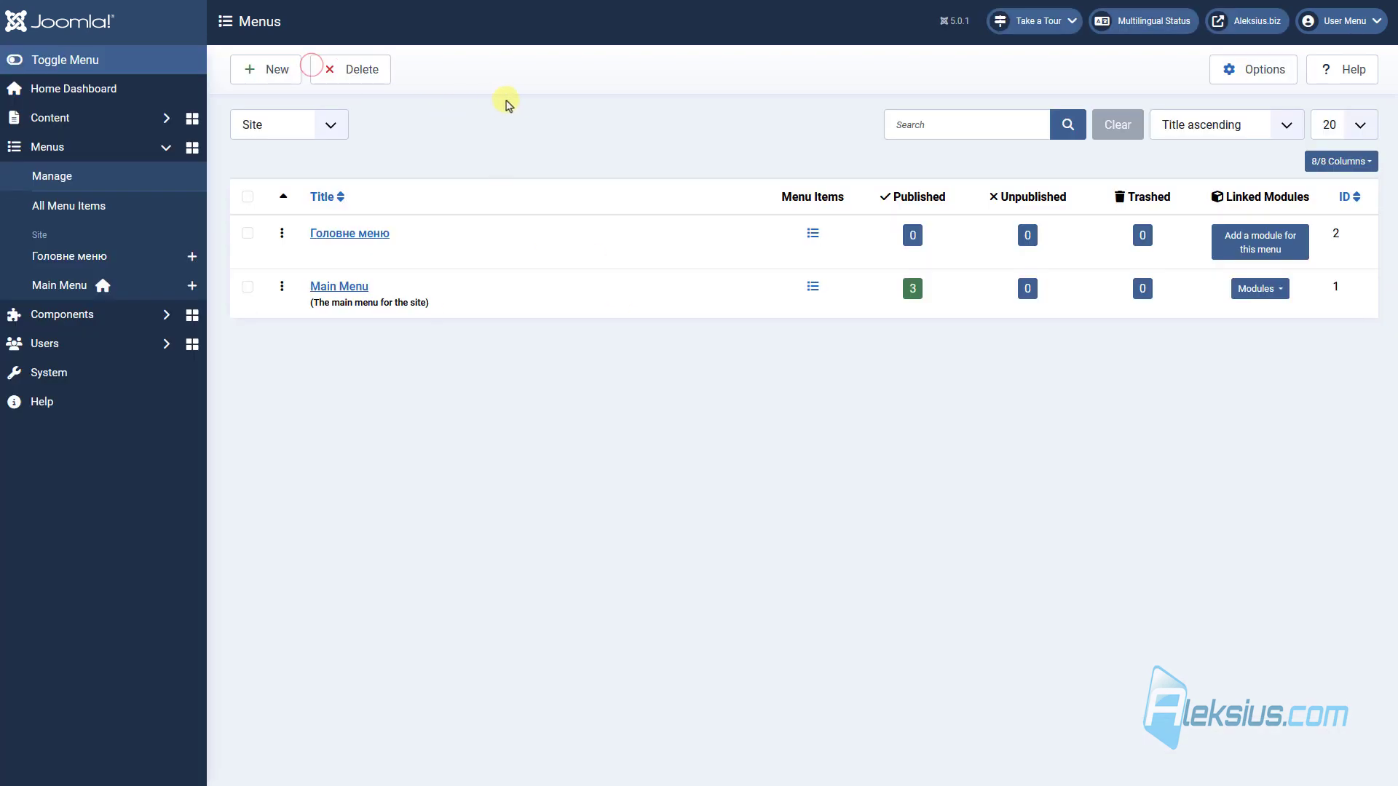
Save the Main Menu's Home item as a copy, title the copy "Головна" and clear its alias
click(921, 291)
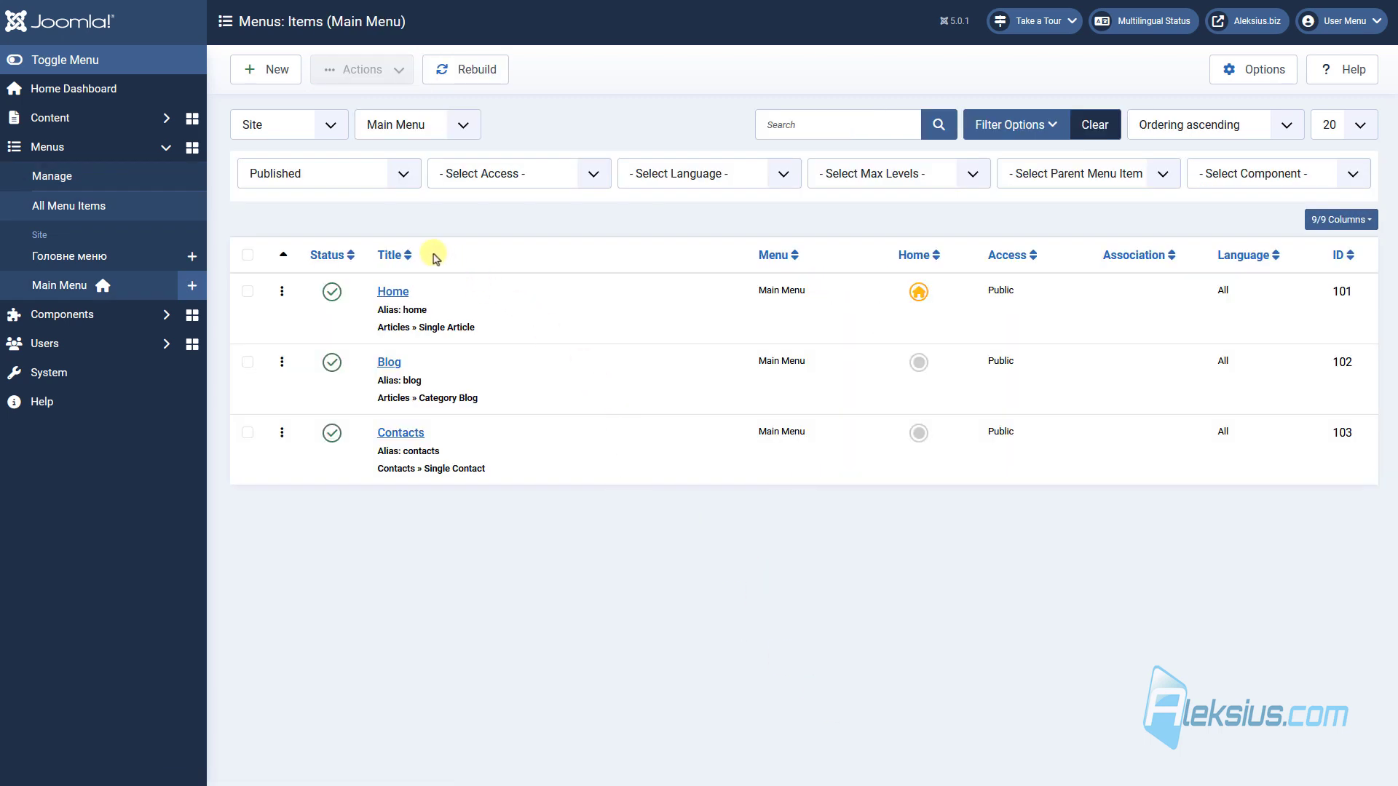
click(399, 294)
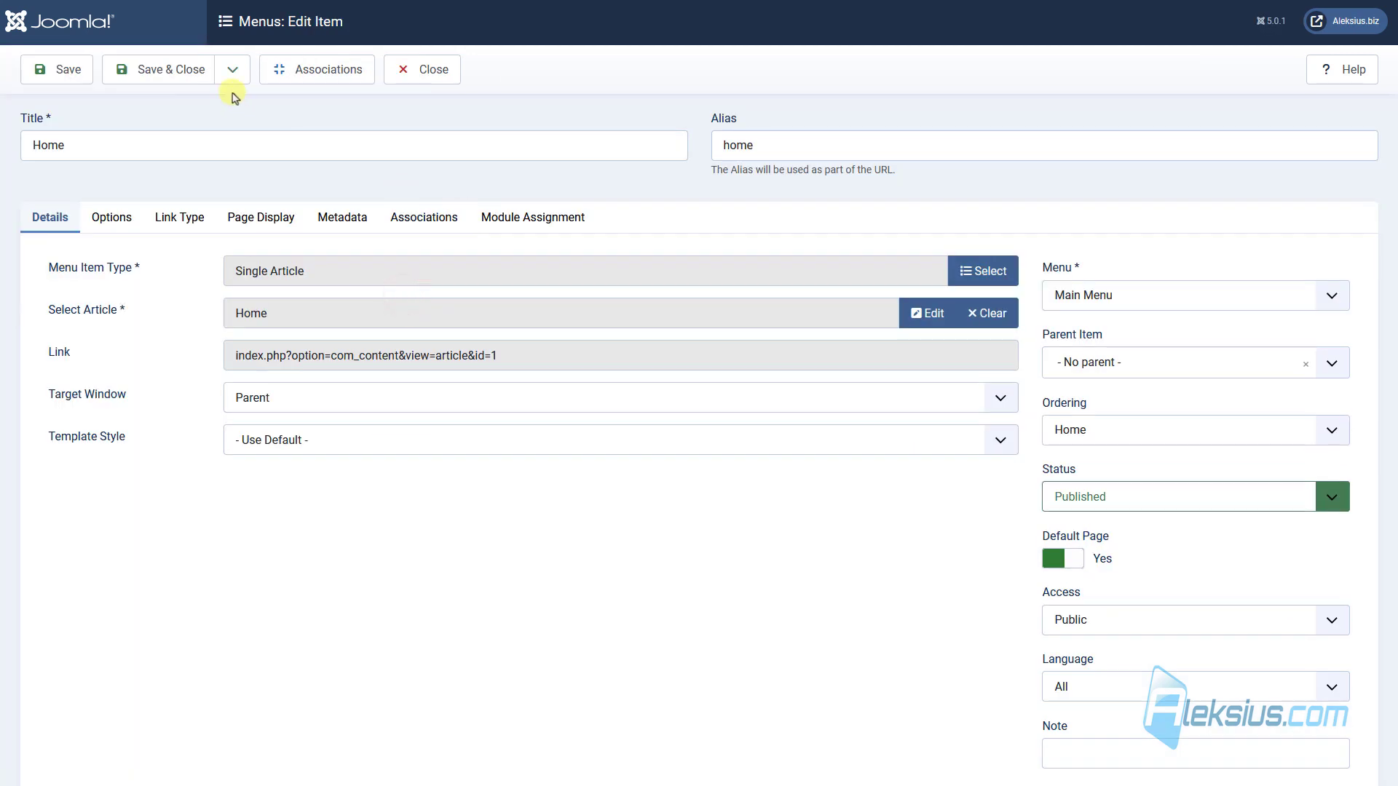
click(232, 70)
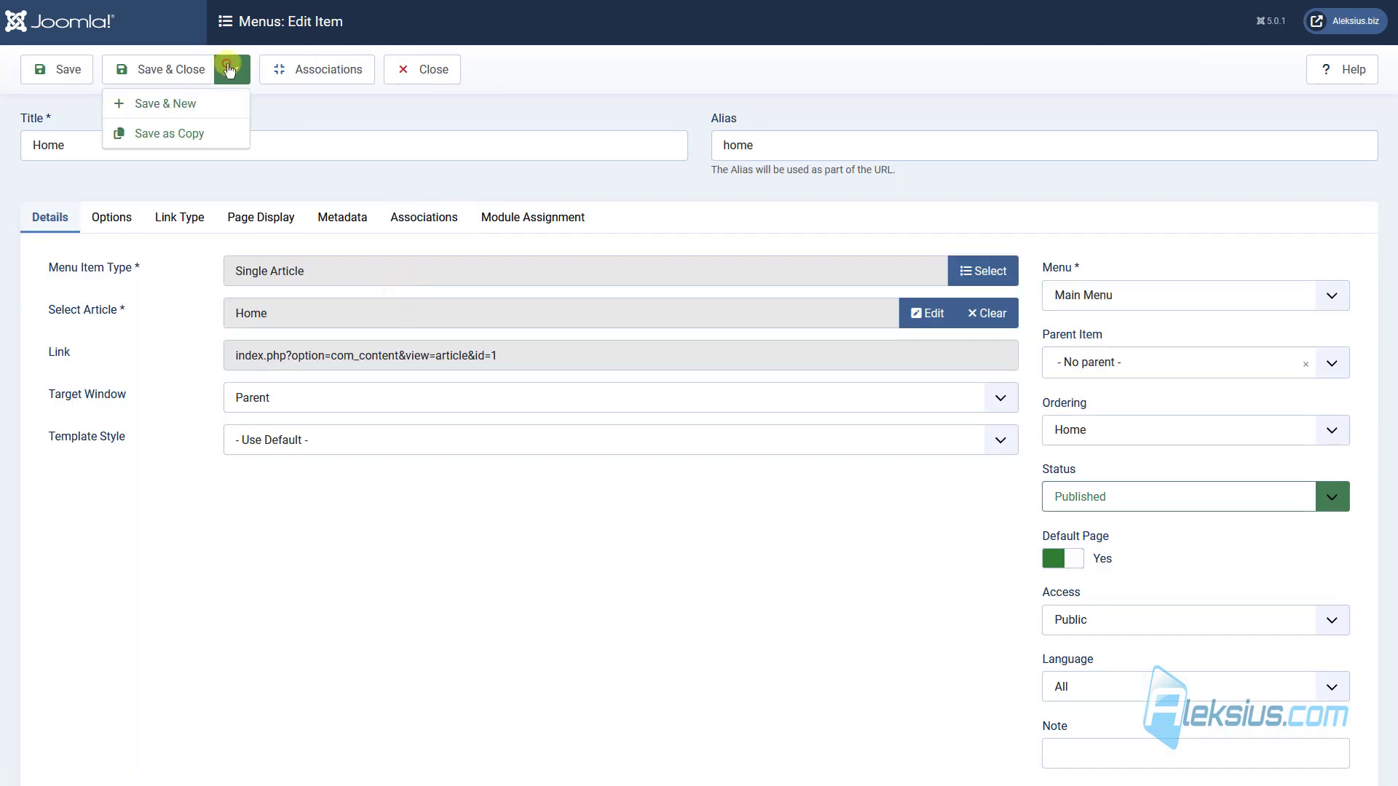
click(203, 134)
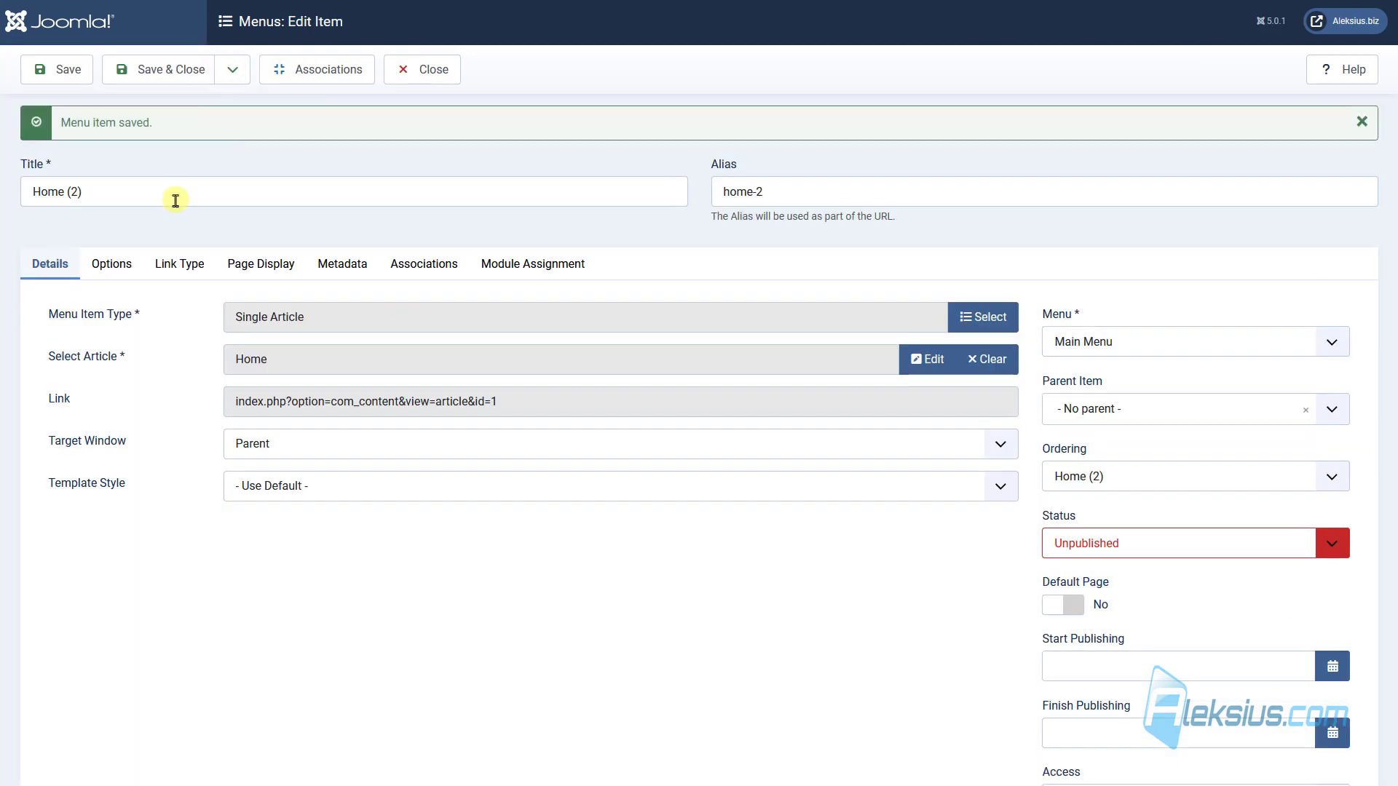
triple_click(176, 196)
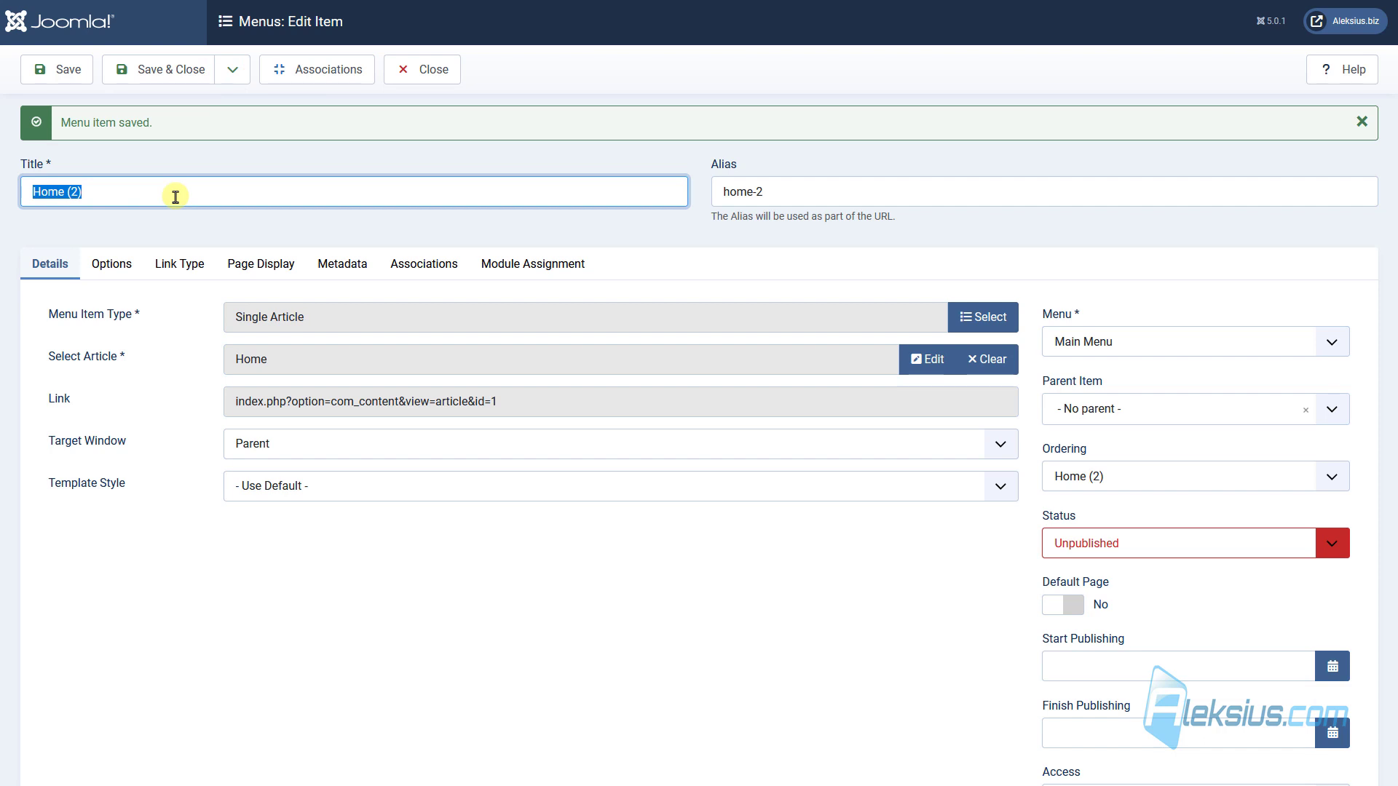
text(Головна)
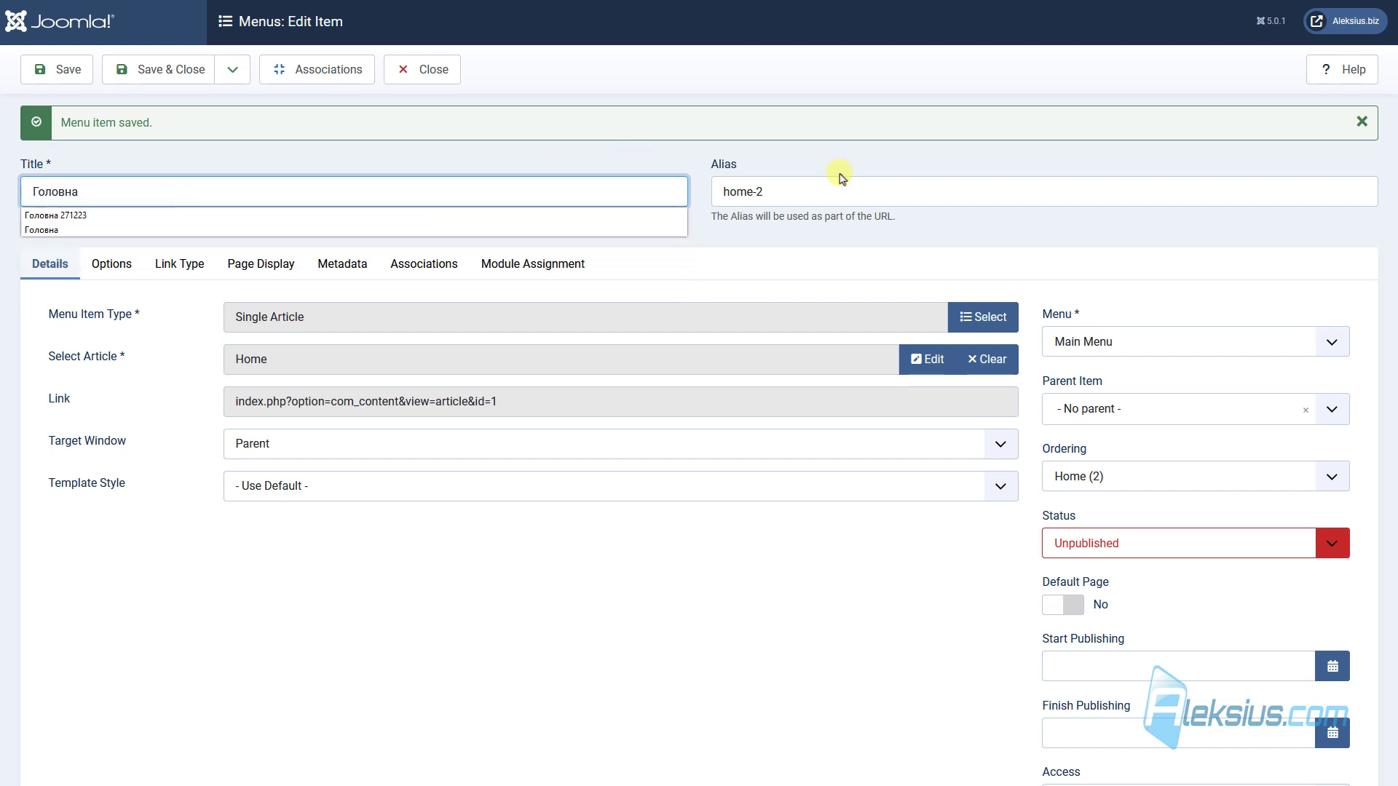
triple_click(833, 194)
key(BackSpace)
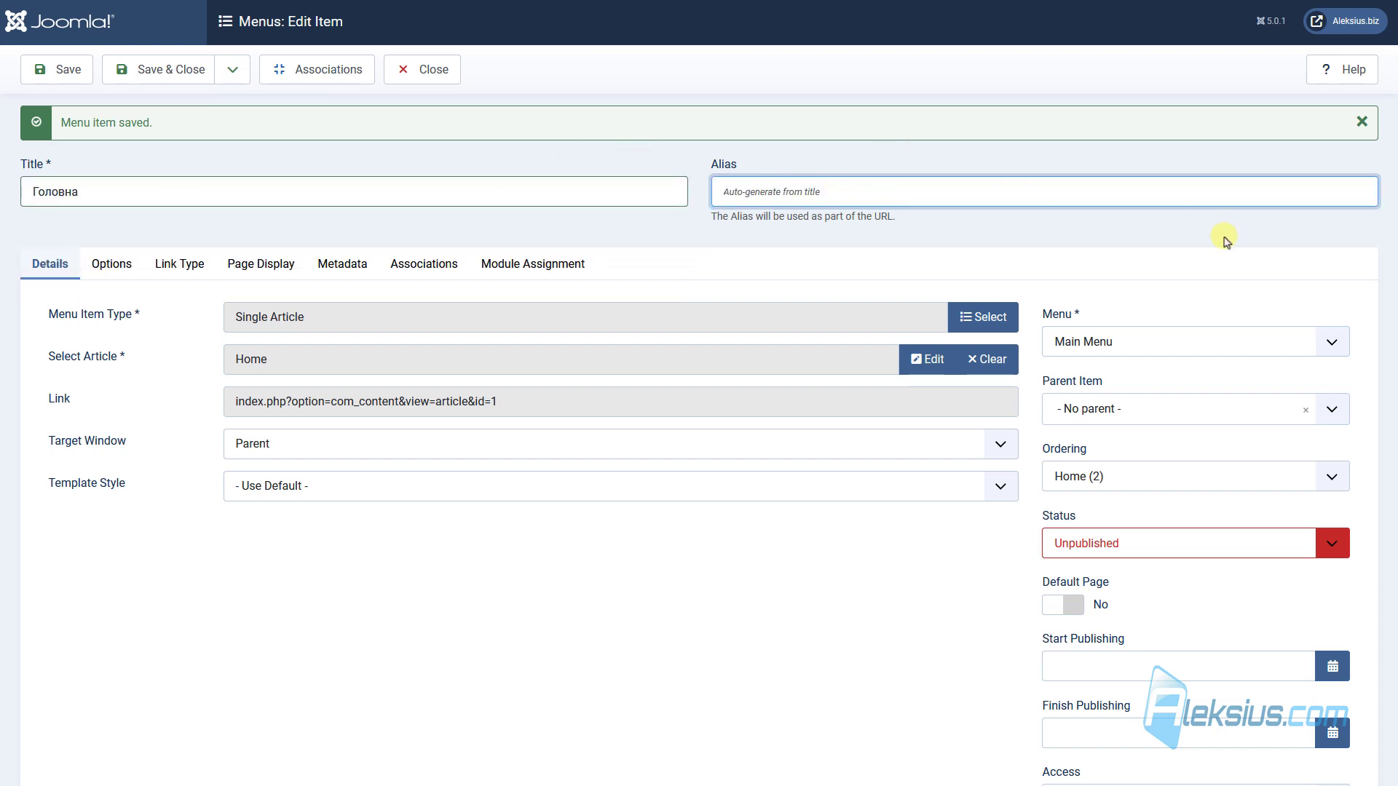
Move the Головна menu item to the Головне меню menu, publish it and set its language to Ukrainian (uk-UA)
click(1139, 340)
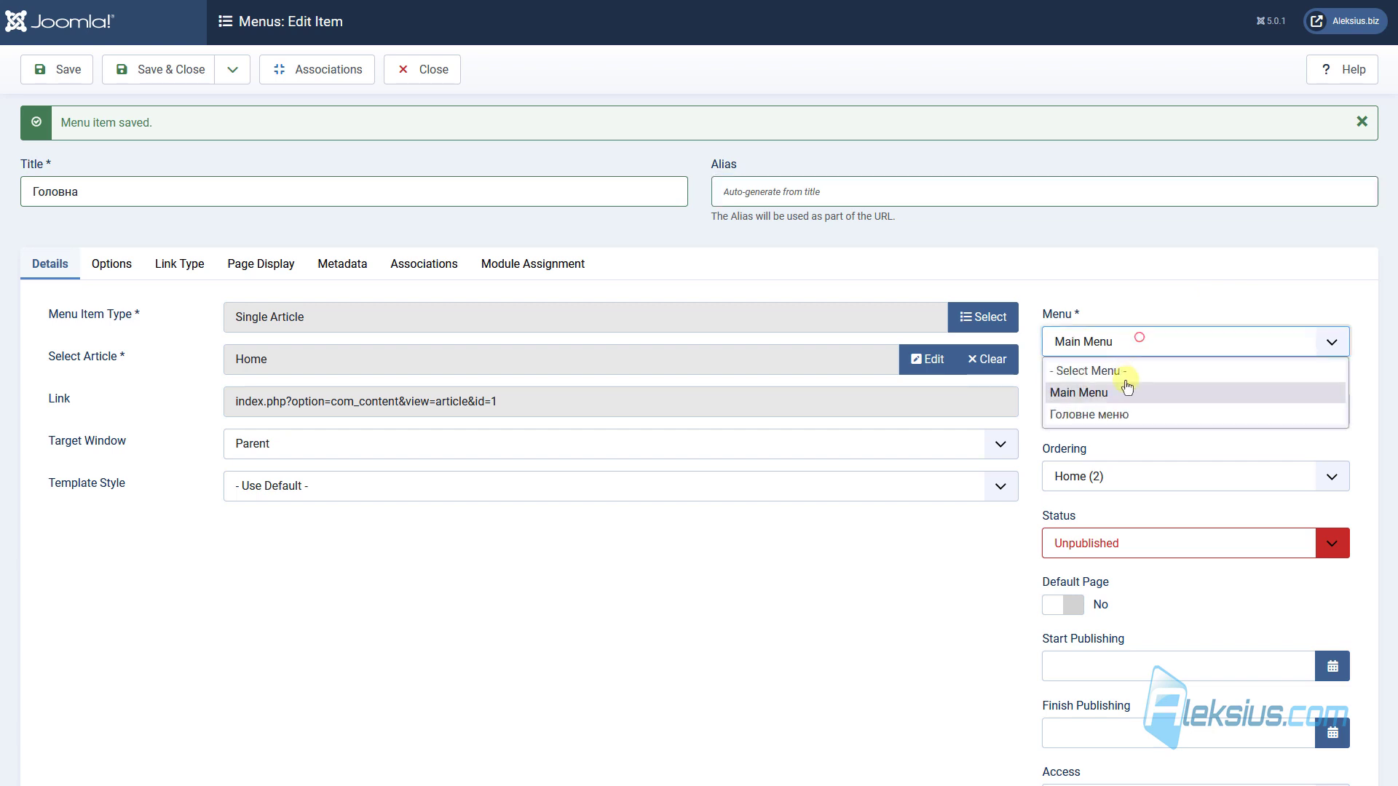
click(1096, 415)
click(1086, 551)
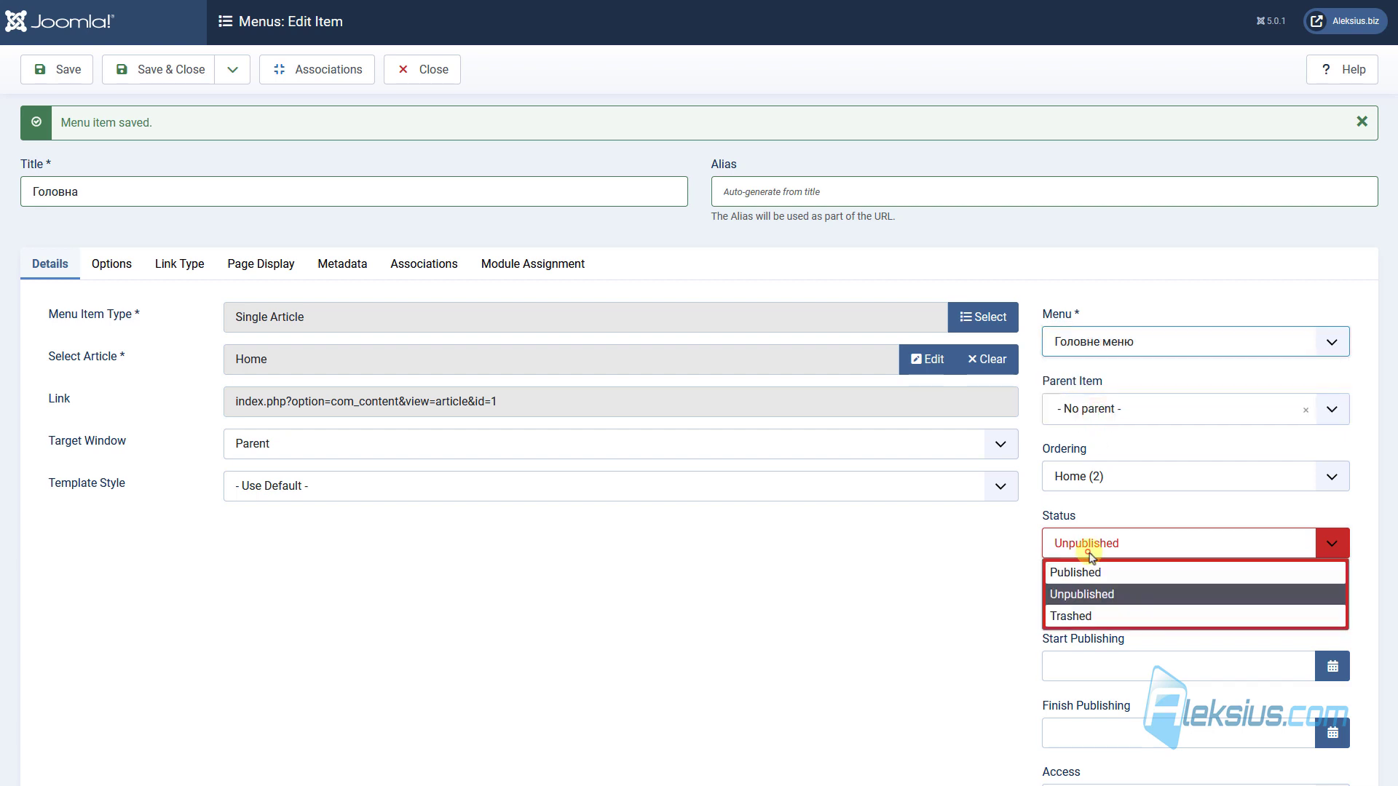
click(1092, 586)
scroll(931, 577, down, 3)
click(1104, 645)
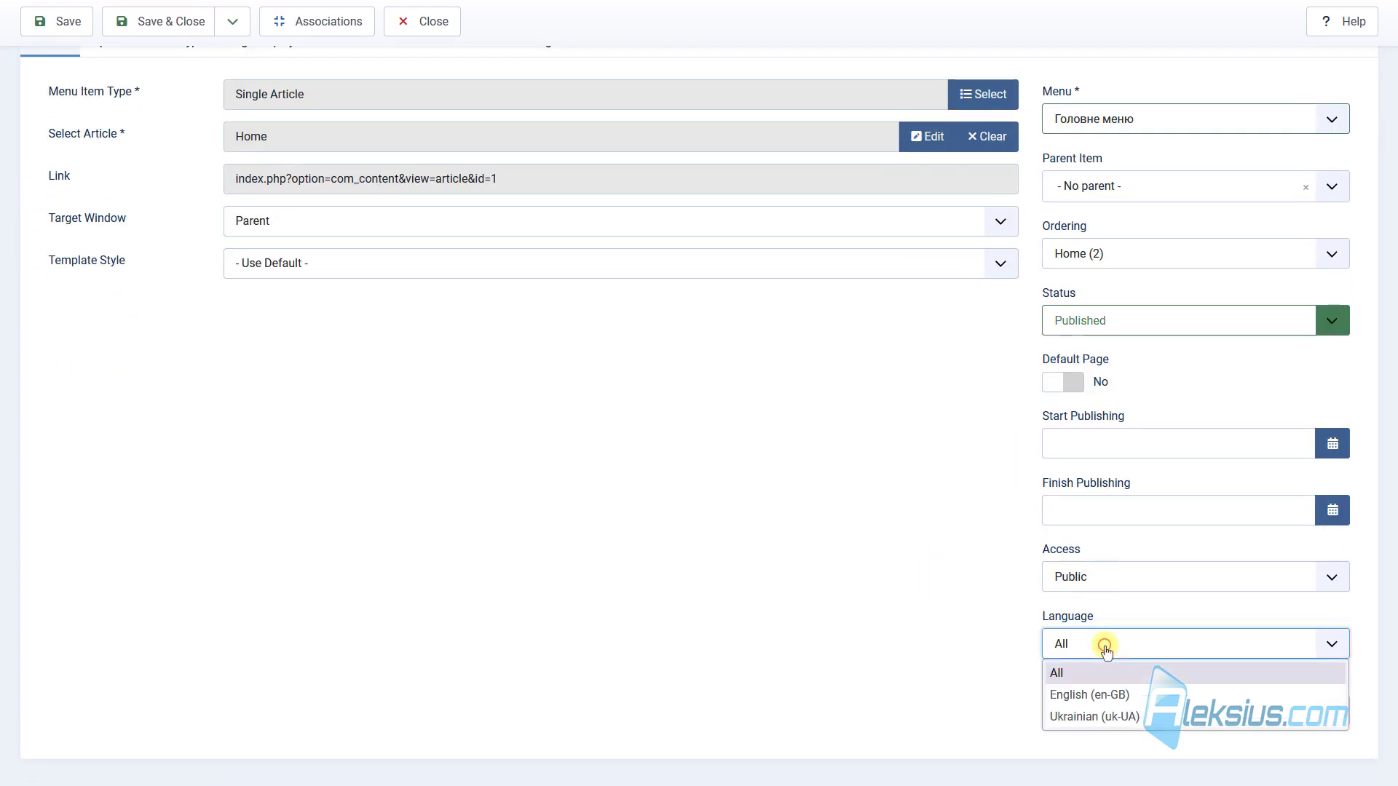
click(1111, 718)
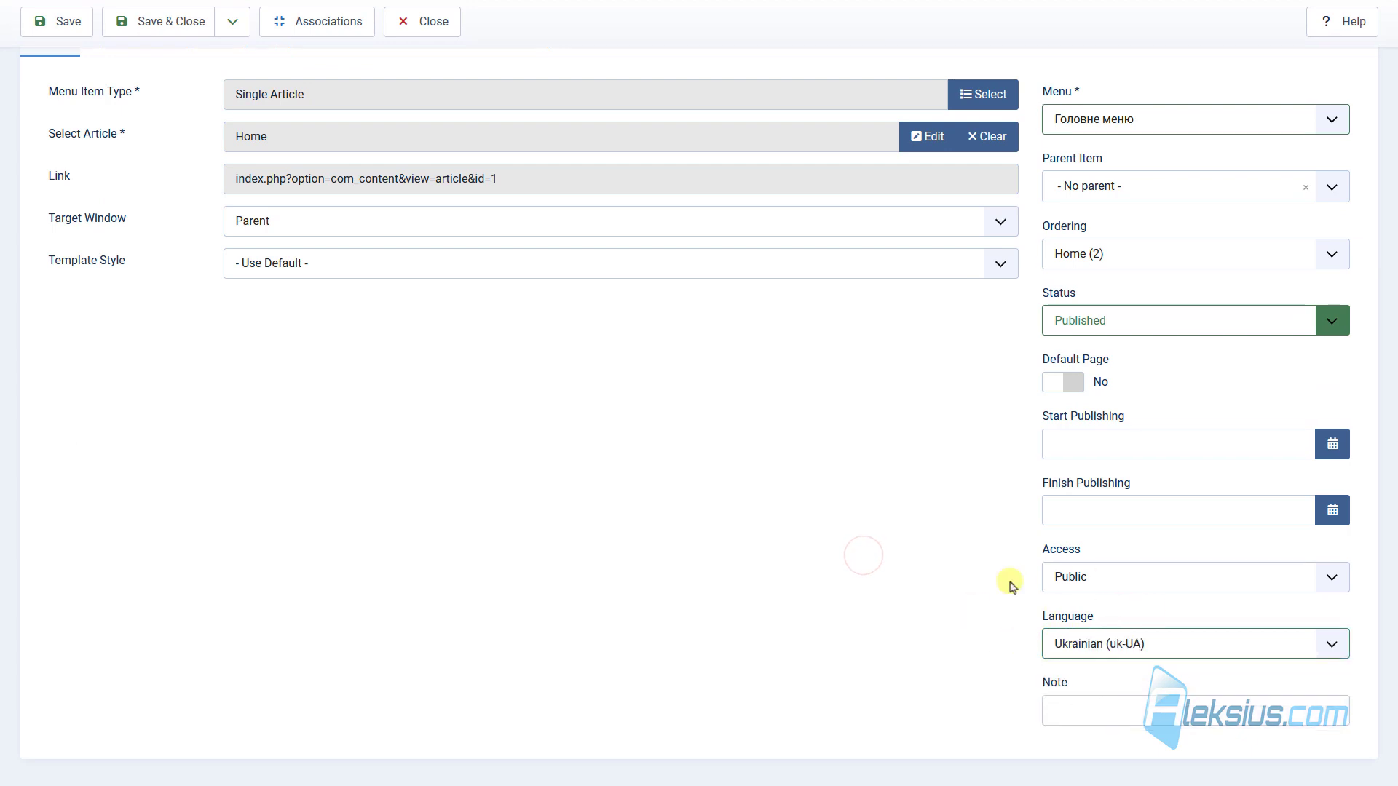
Replace the Головна menu item's linked article with the Ukrainian article Головна, and save and close the item
scroll(733, 430, up, 3)
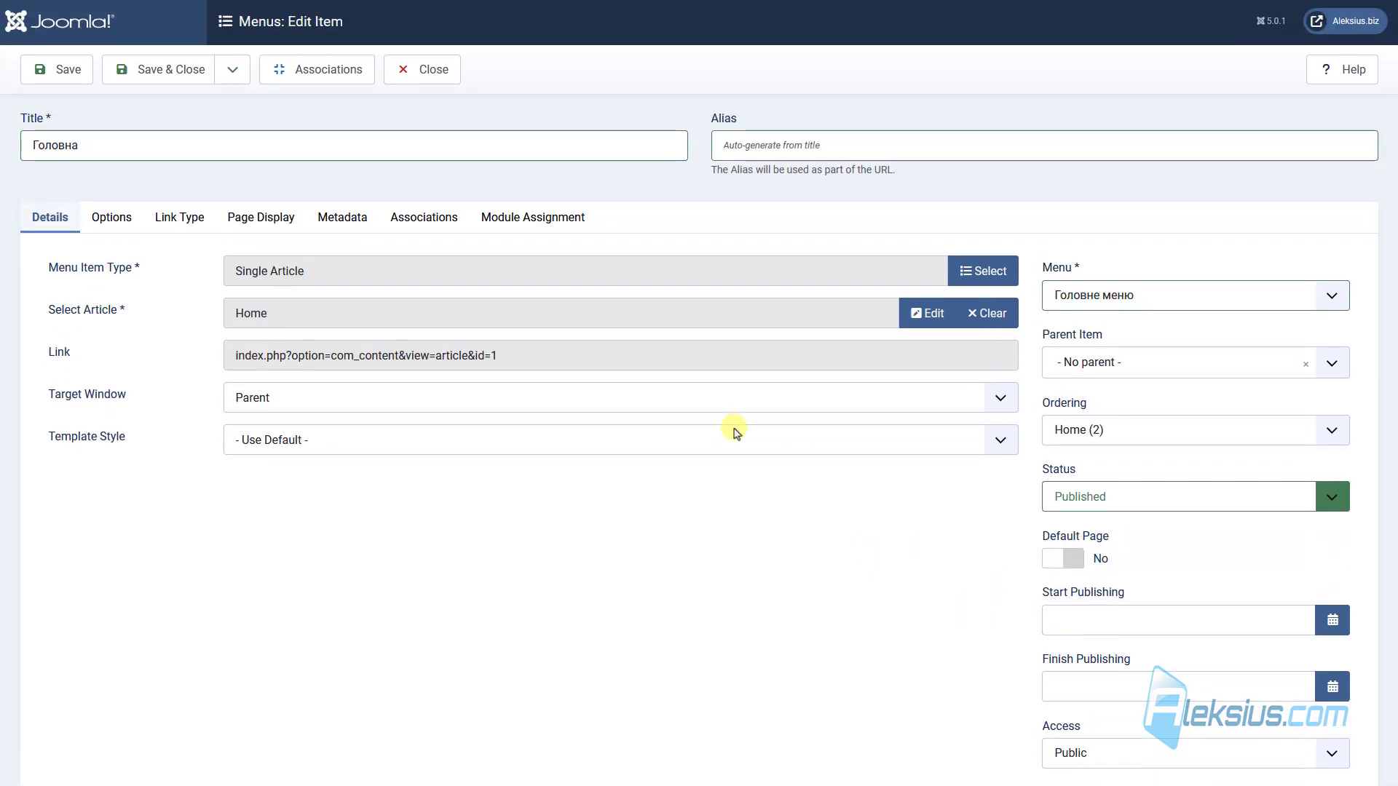
click(989, 314)
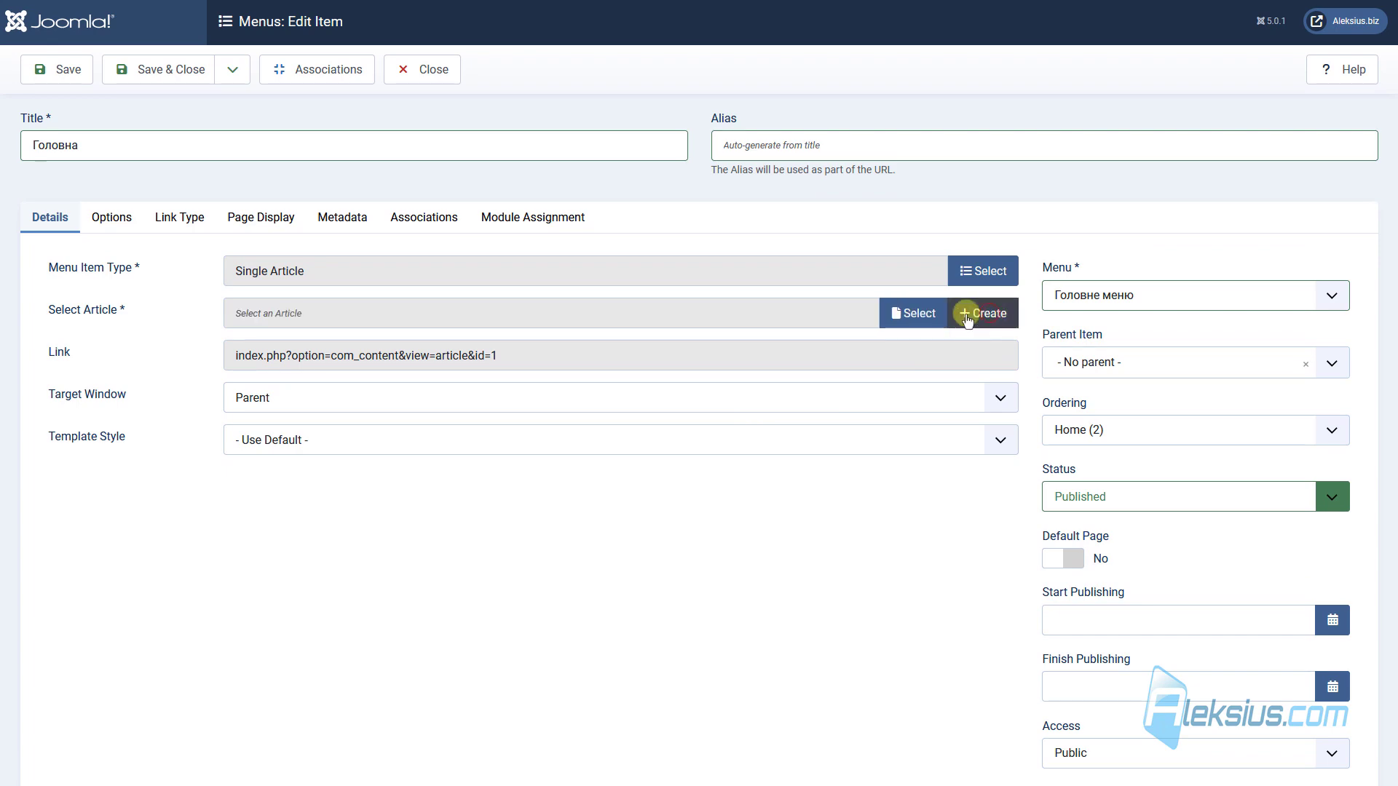
click(916, 313)
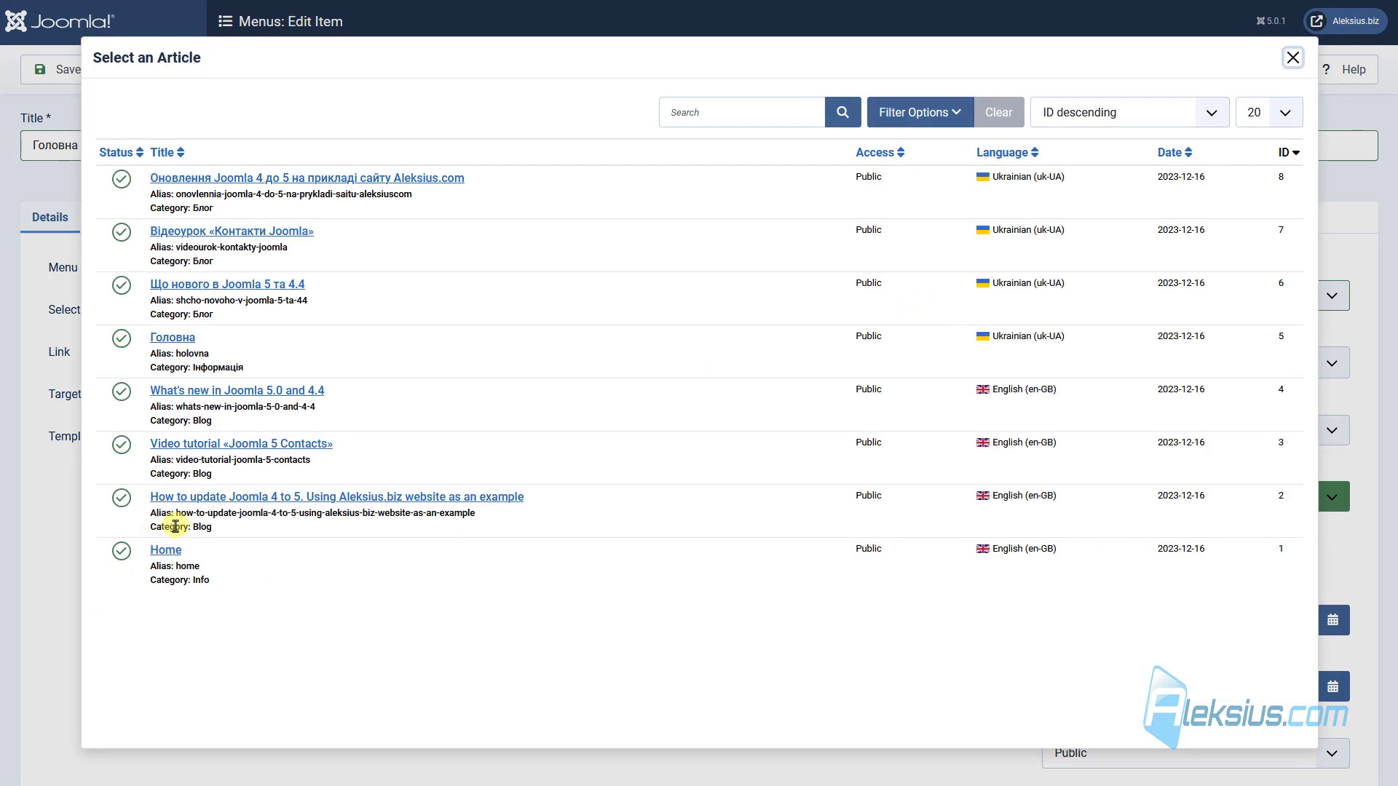
click(182, 339)
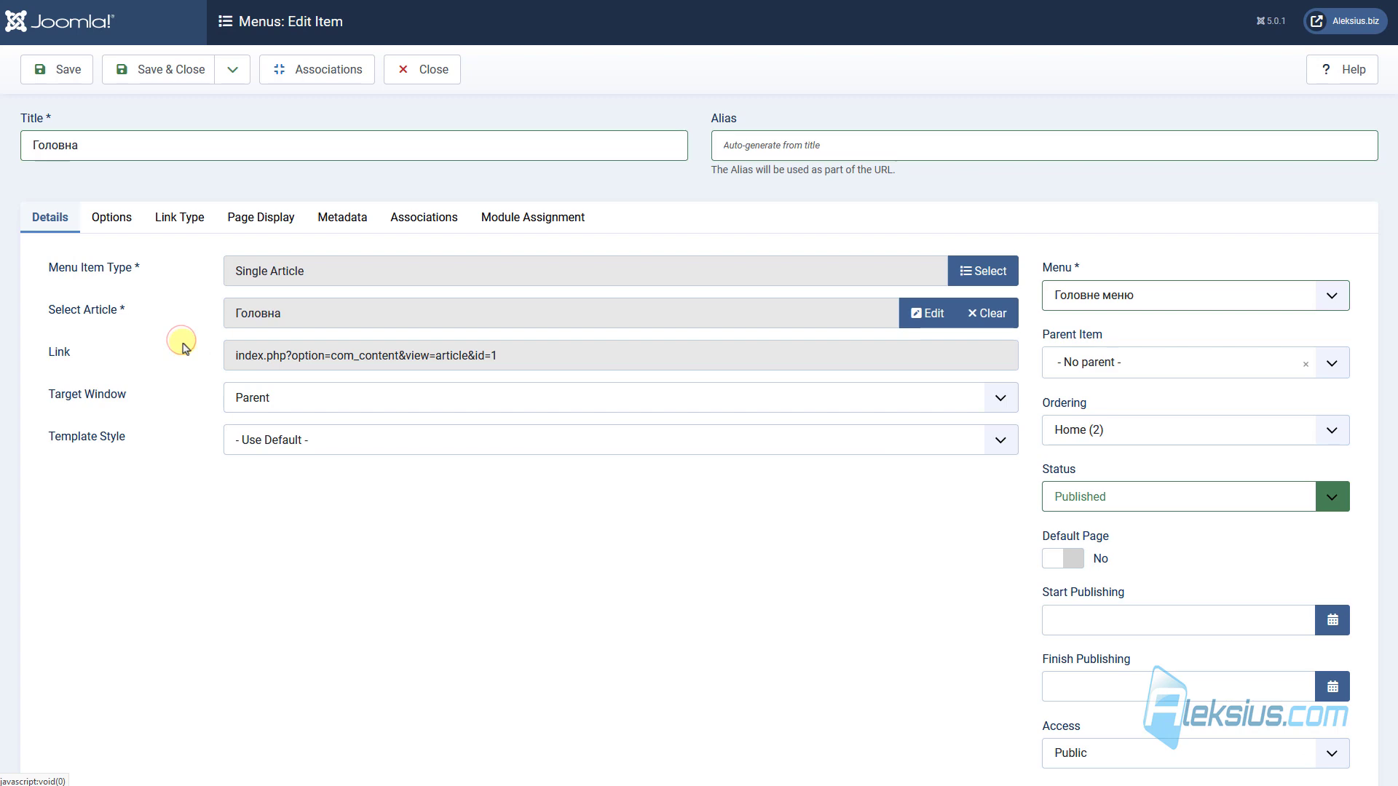
click(58, 72)
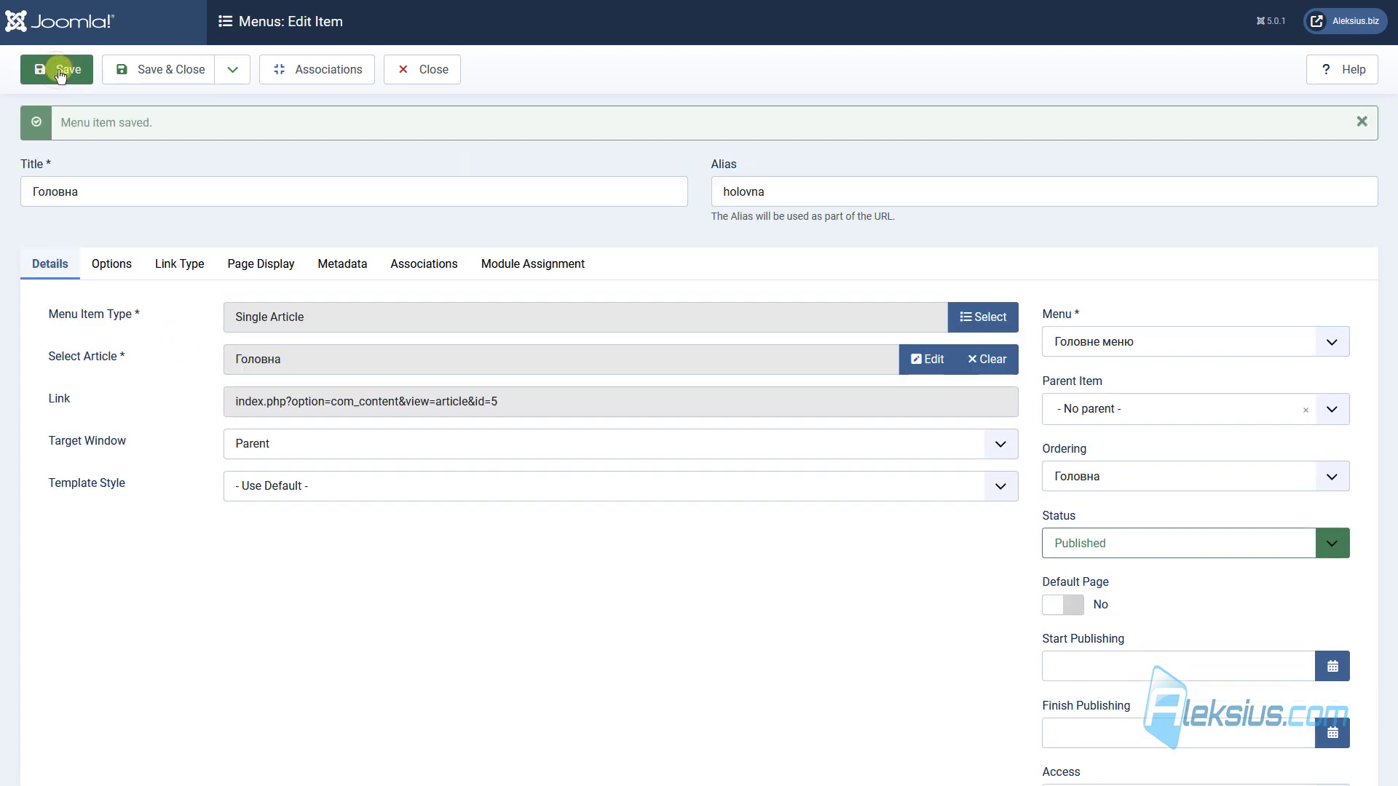
click(182, 69)
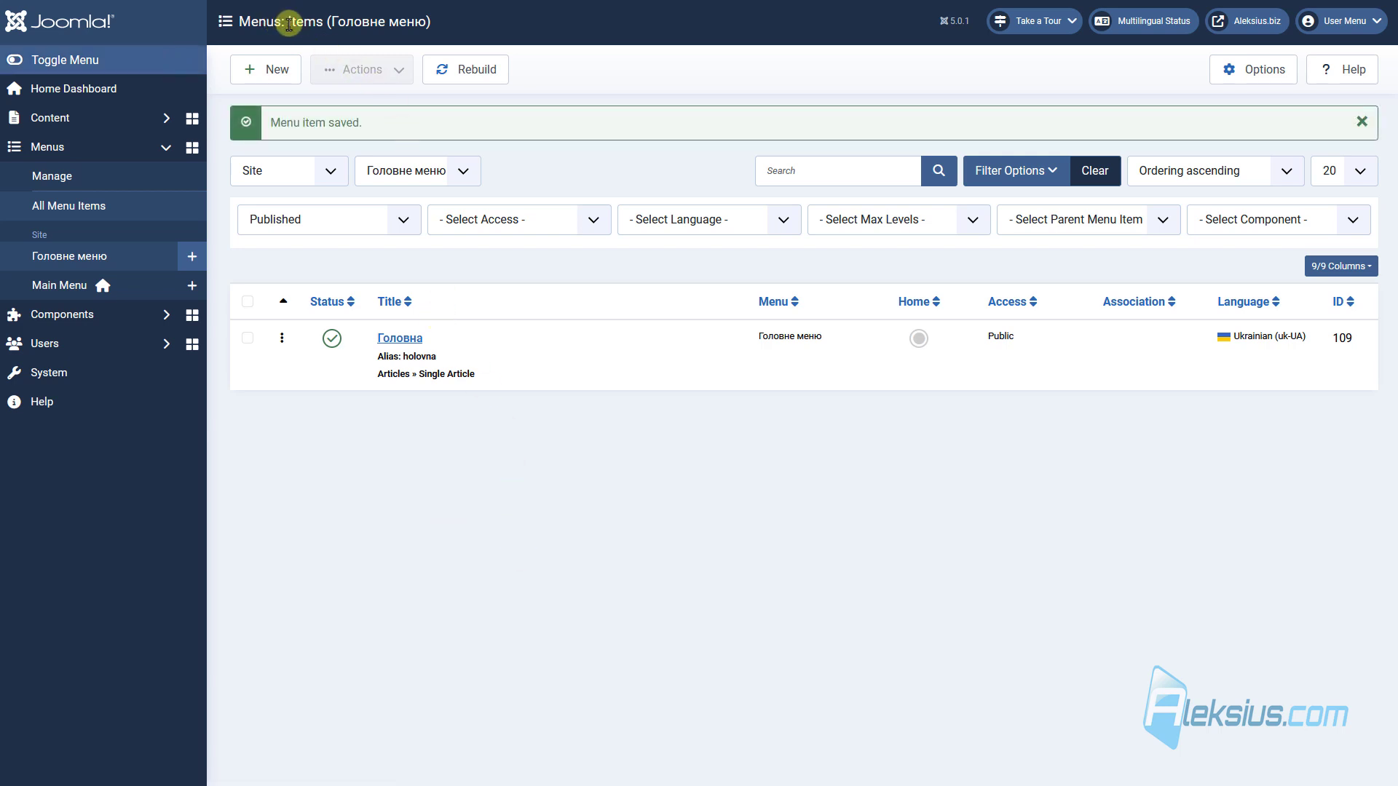
drag(290, 23, 462, 33)
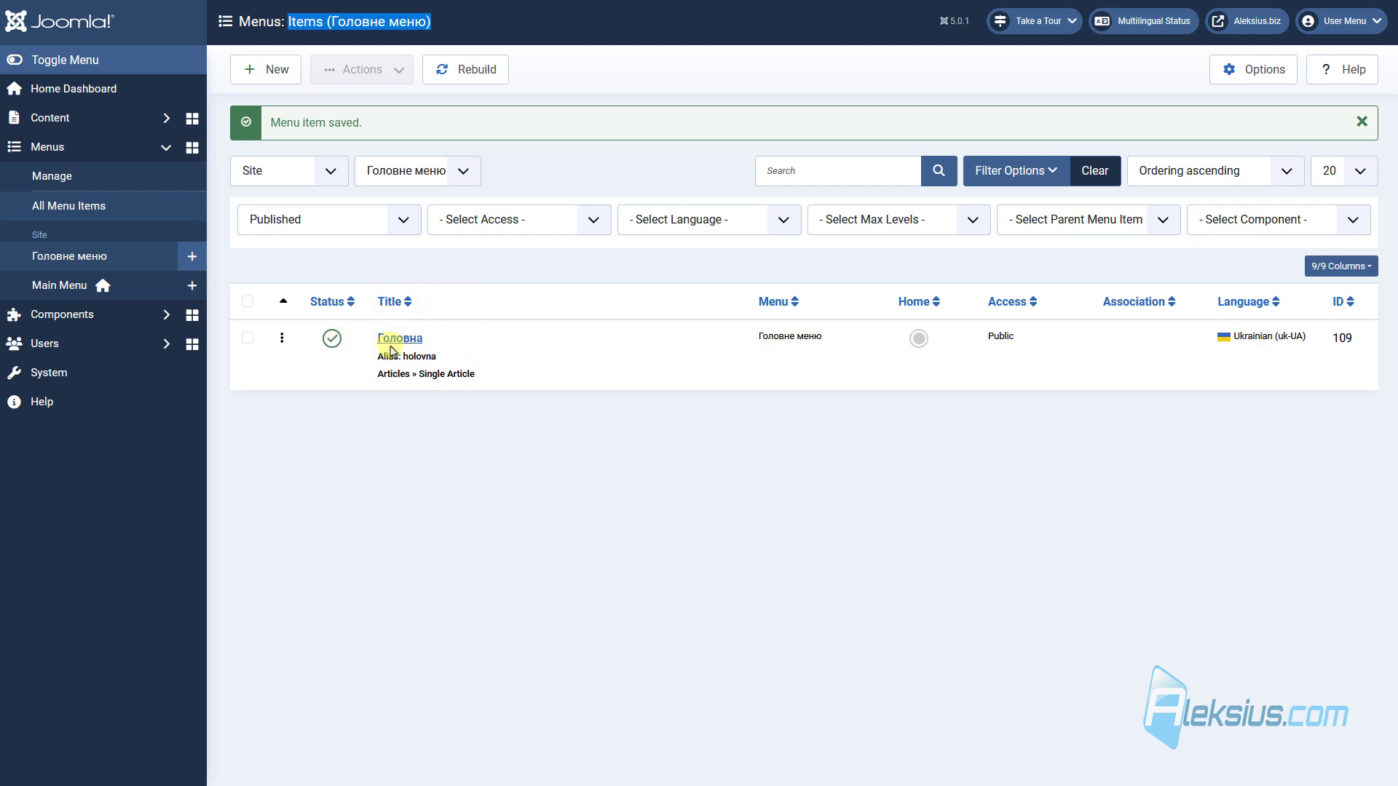
Save the Main Menu's Blog item as a copy, title the copy "Блог" and clear its alias
click(40, 285)
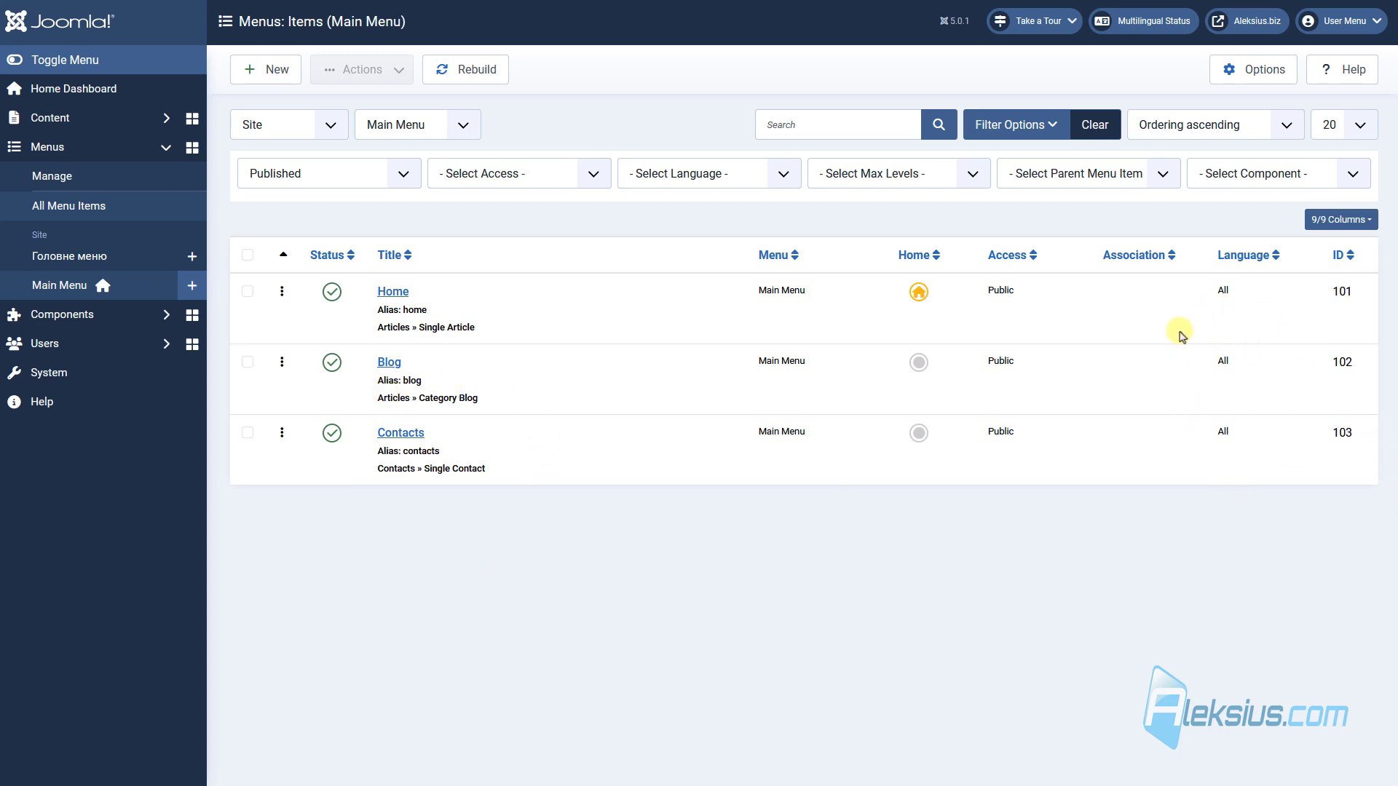
click(387, 362)
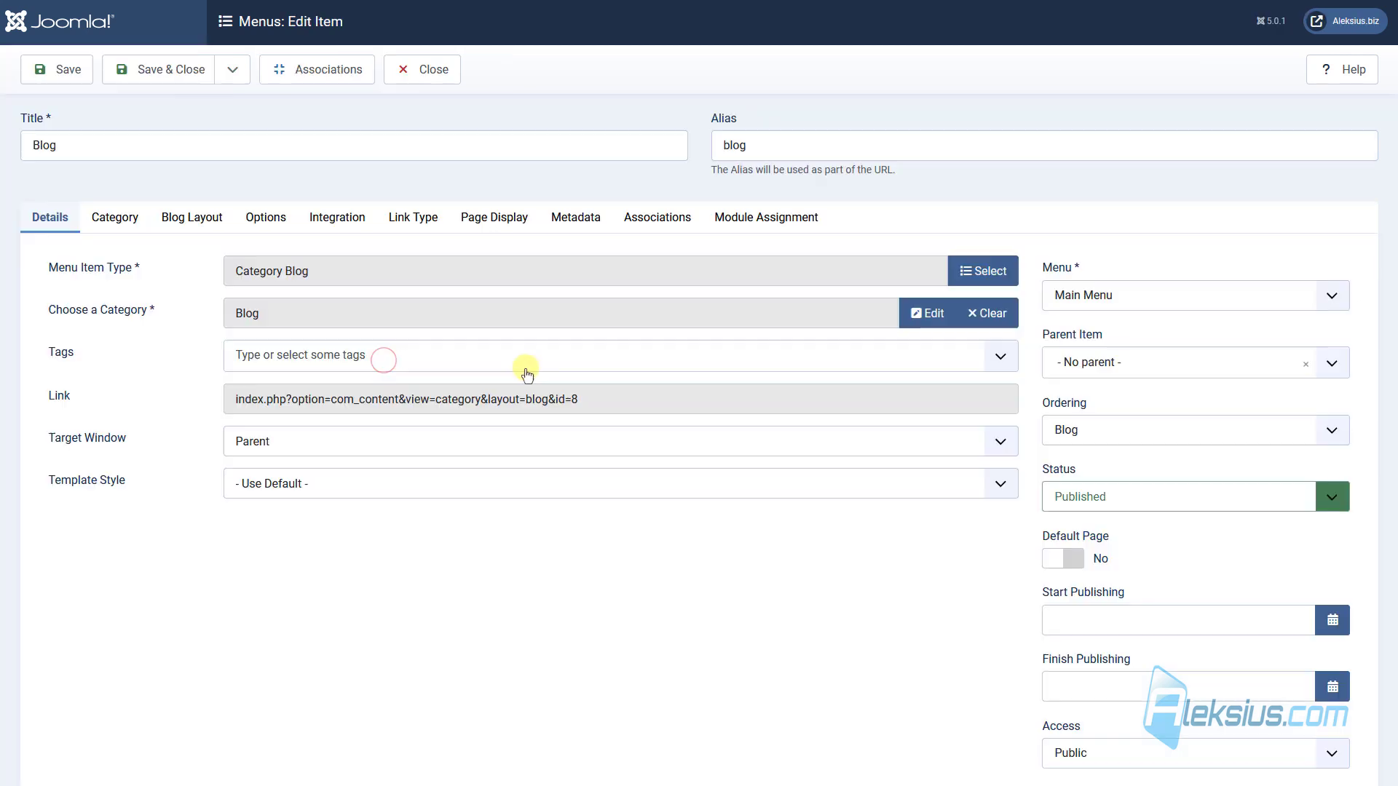
click(240, 69)
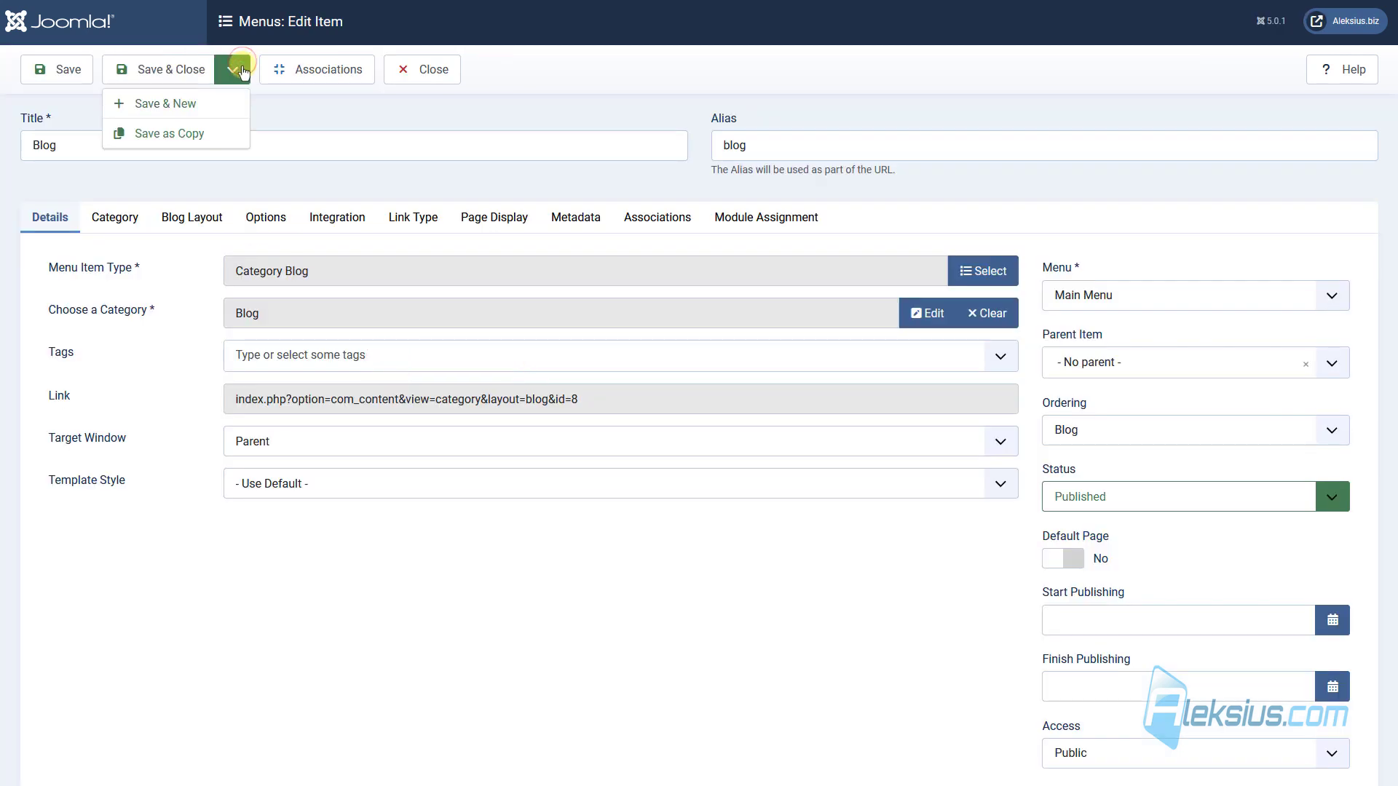
click(213, 136)
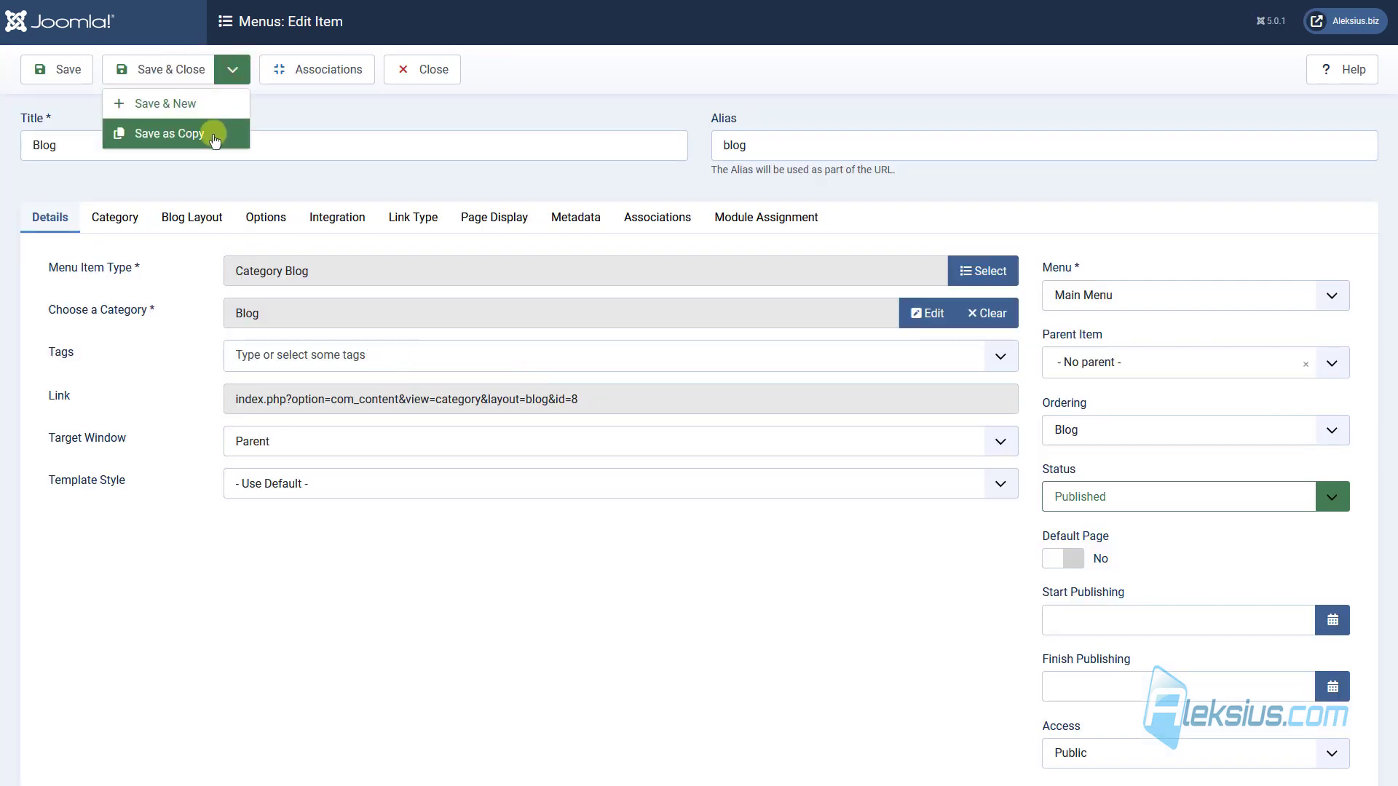
triple_click(144, 198)
text(Блог)
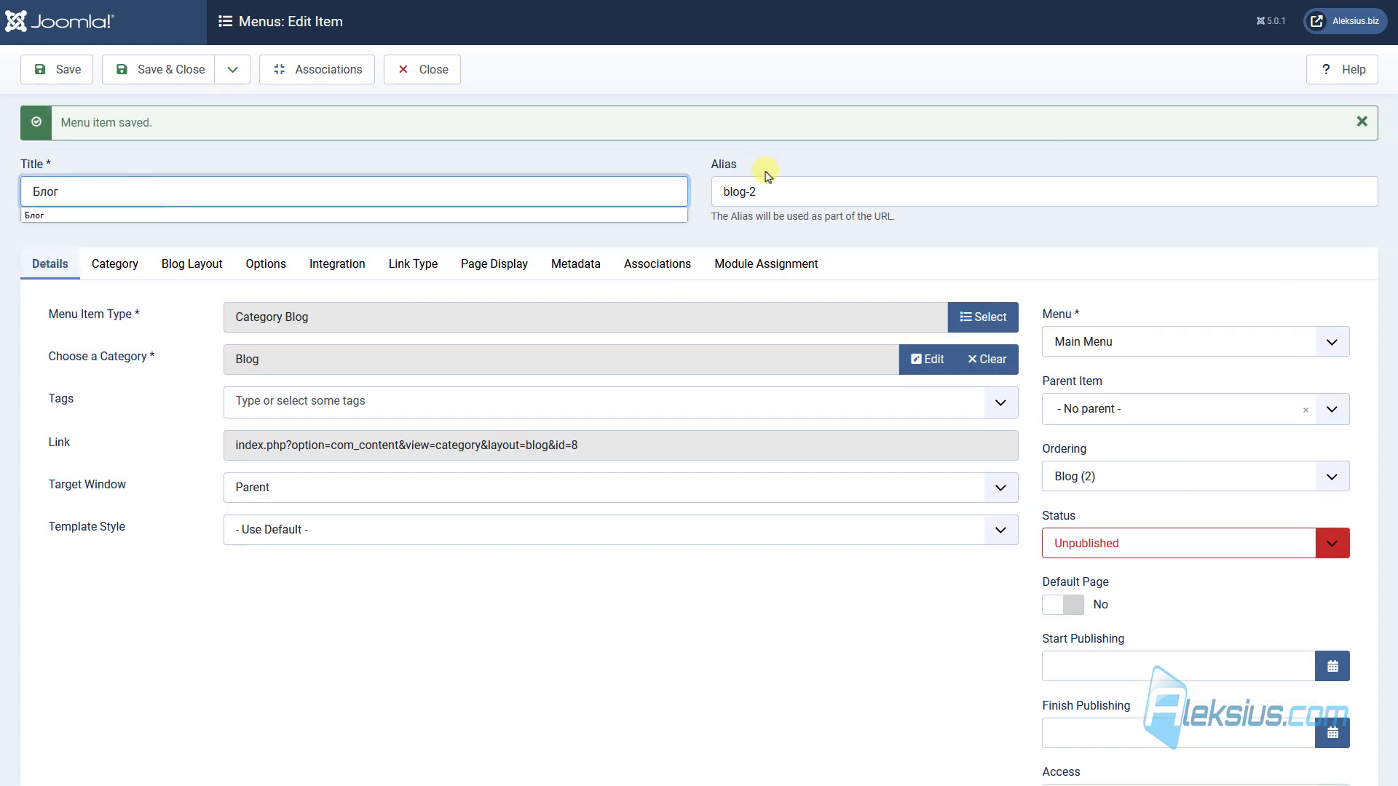
key(Tab)
key(BackSpace)
Move the Блог menu item to the Головне меню menu, publish it and set its language to Ukrainian (uk-UA)
click(1112, 341)
click(1111, 414)
click(1104, 543)
click(1105, 571)
scroll(1092, 582, down, 3)
click(1059, 635)
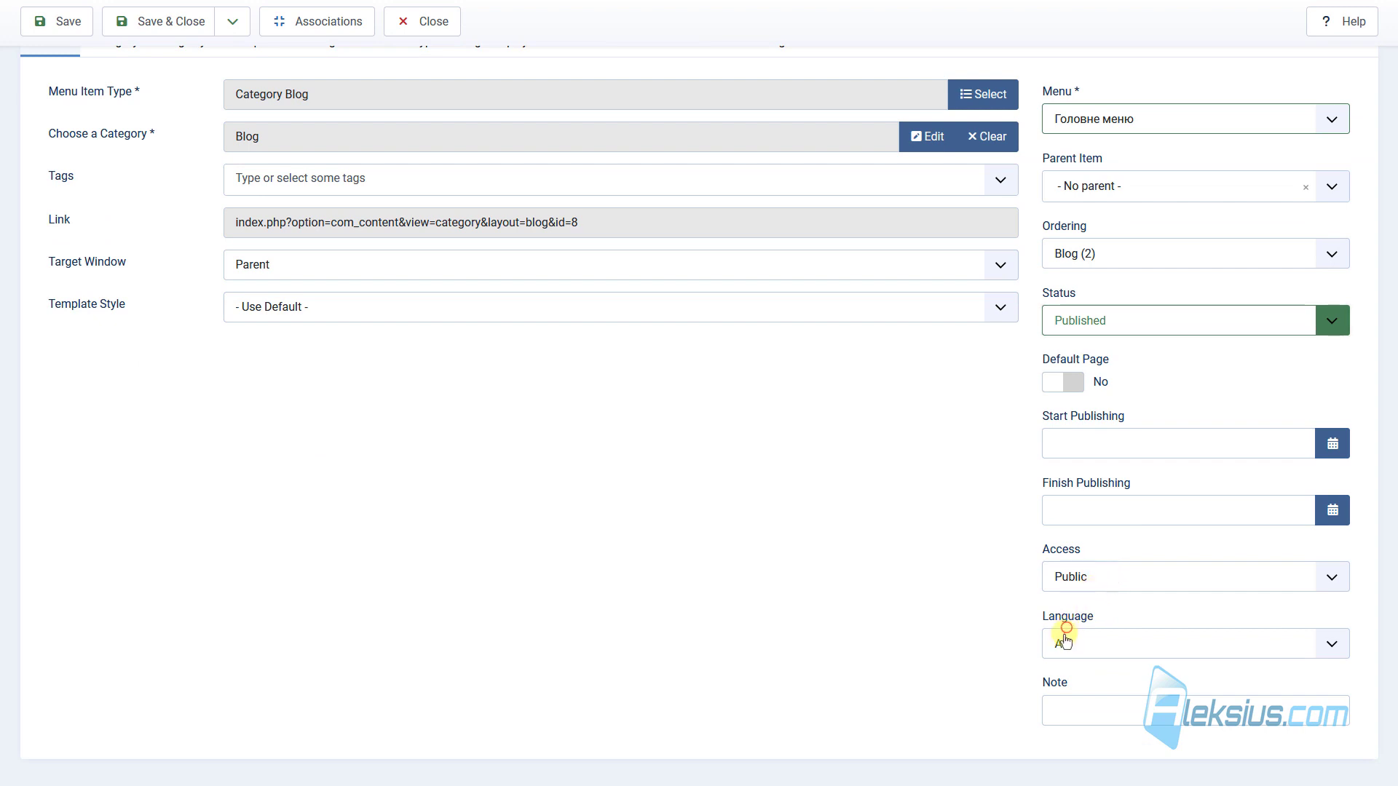
click(1092, 717)
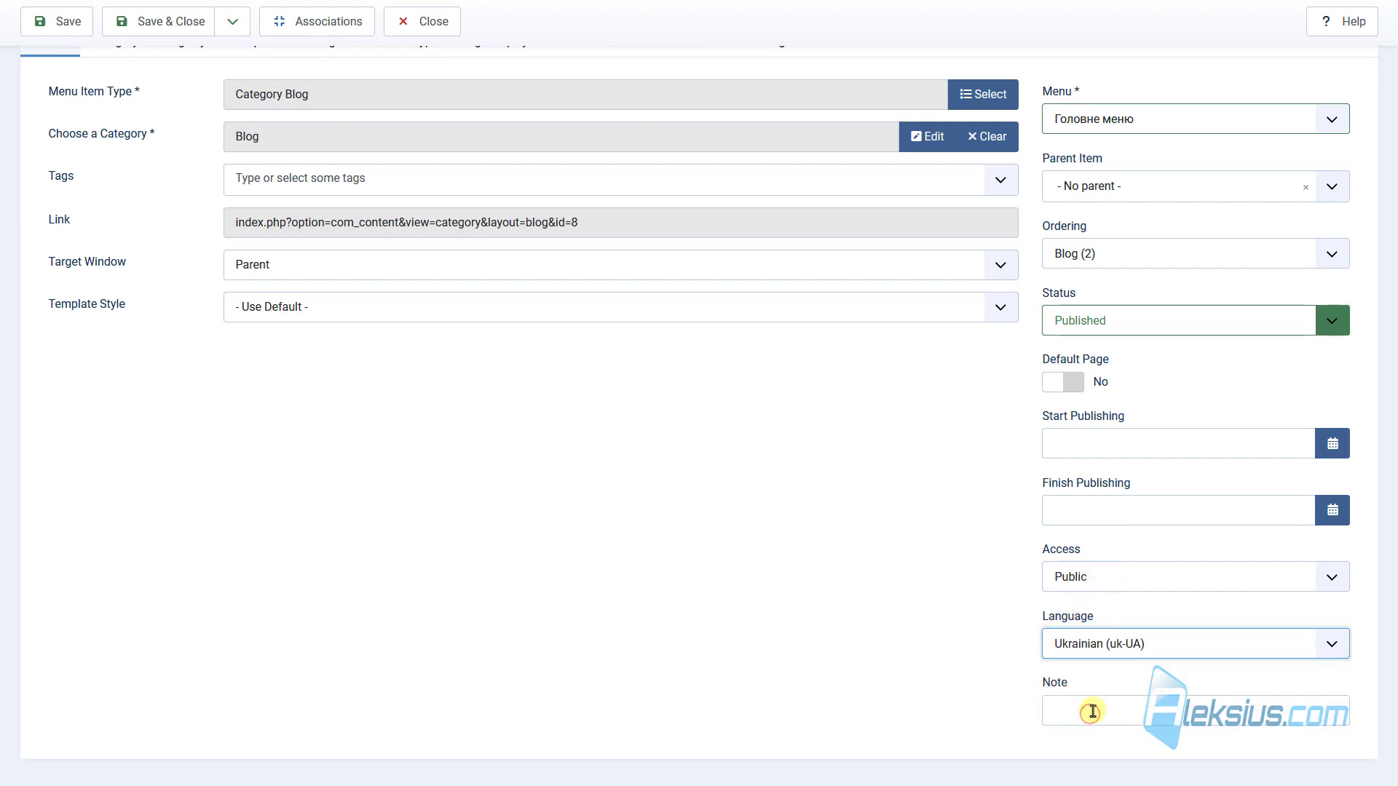
Replace the Блог menu item's category with the Ukrainian category Блог, and save and close the item
scroll(836, 527, up, 3)
click(1002, 327)
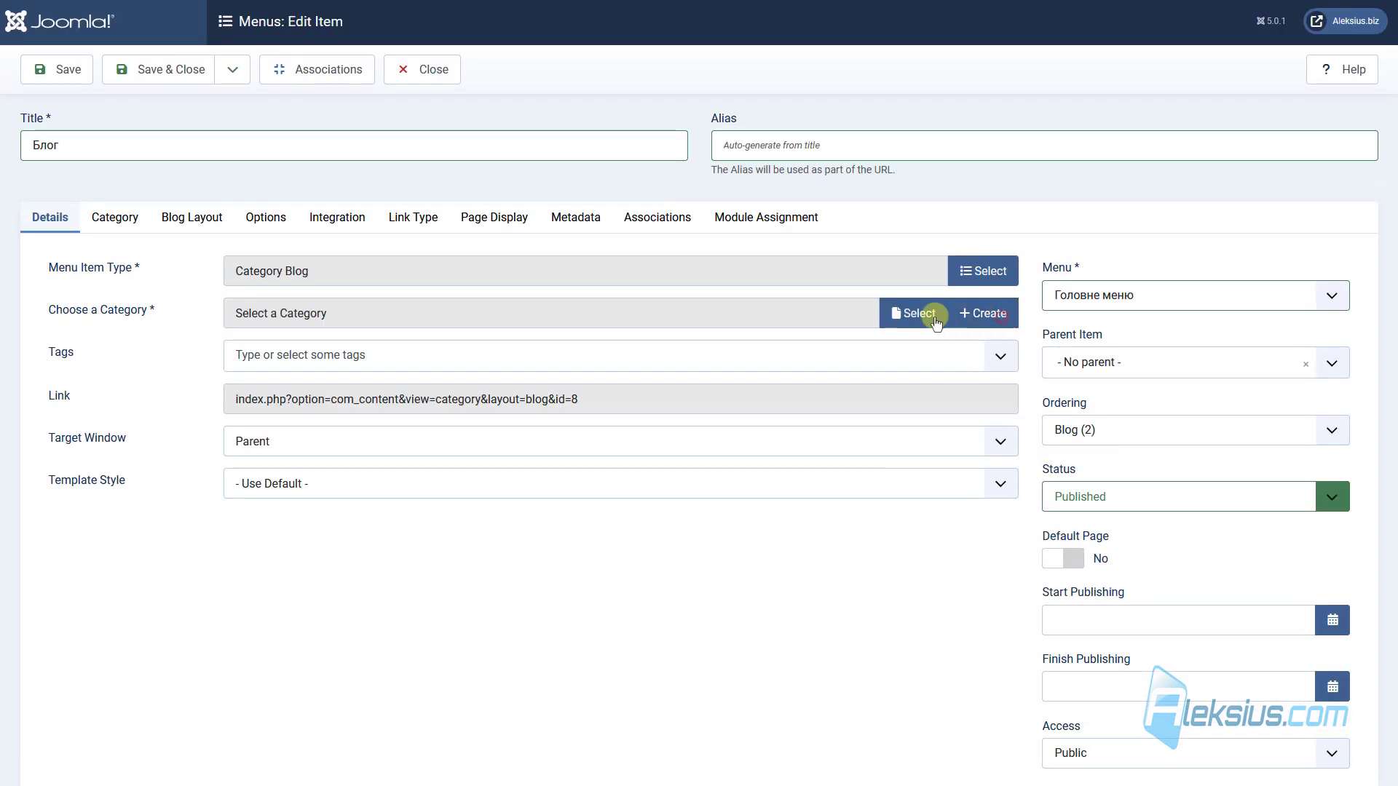
click(917, 313)
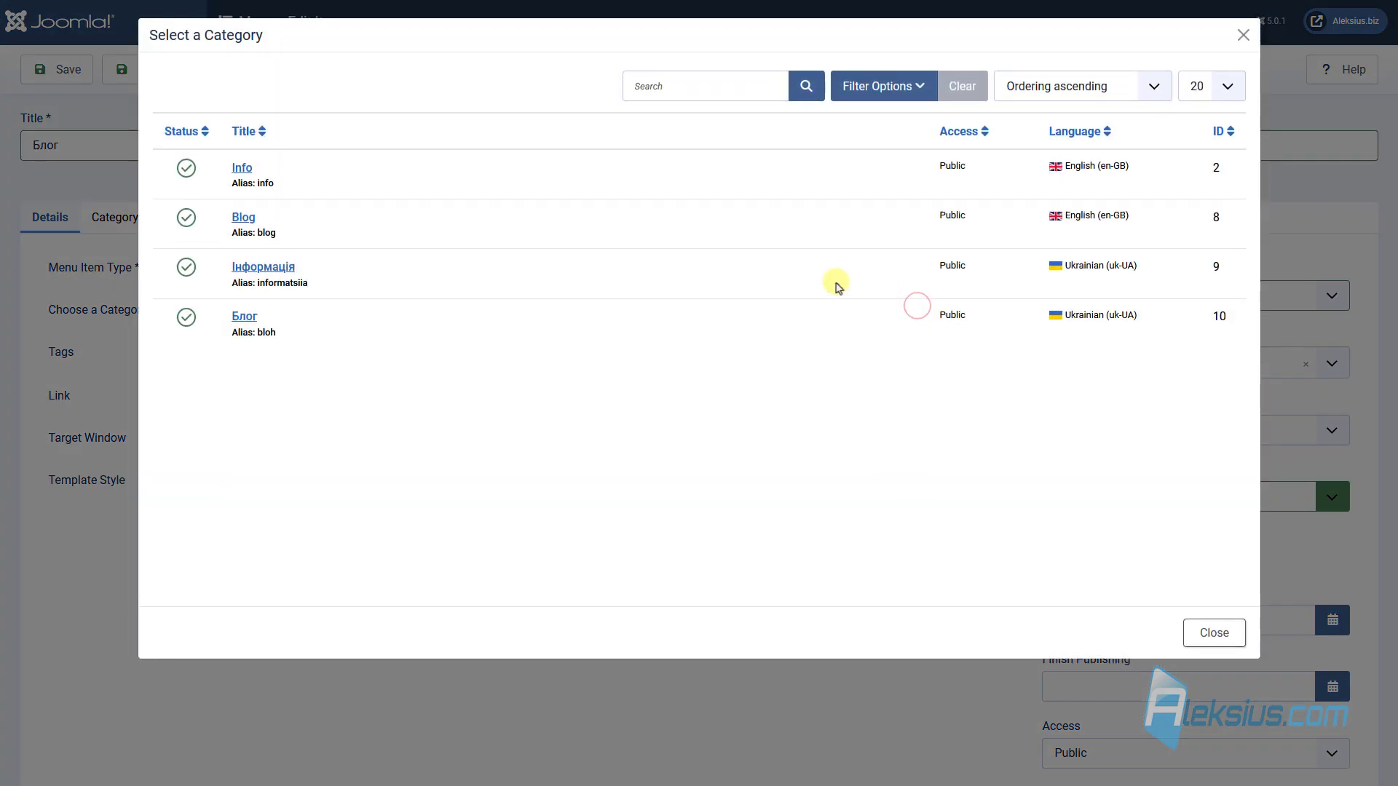
click(246, 316)
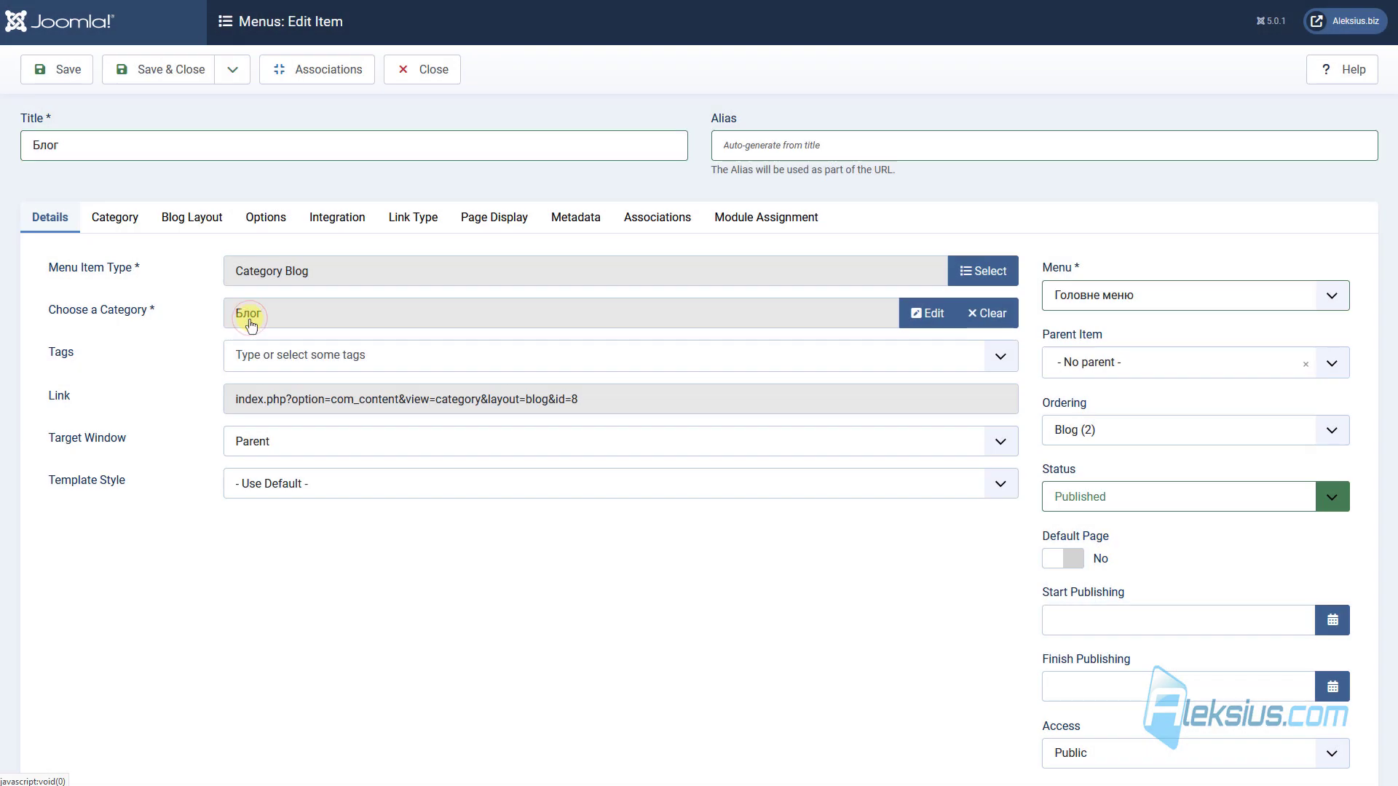
click(71, 76)
click(155, 71)
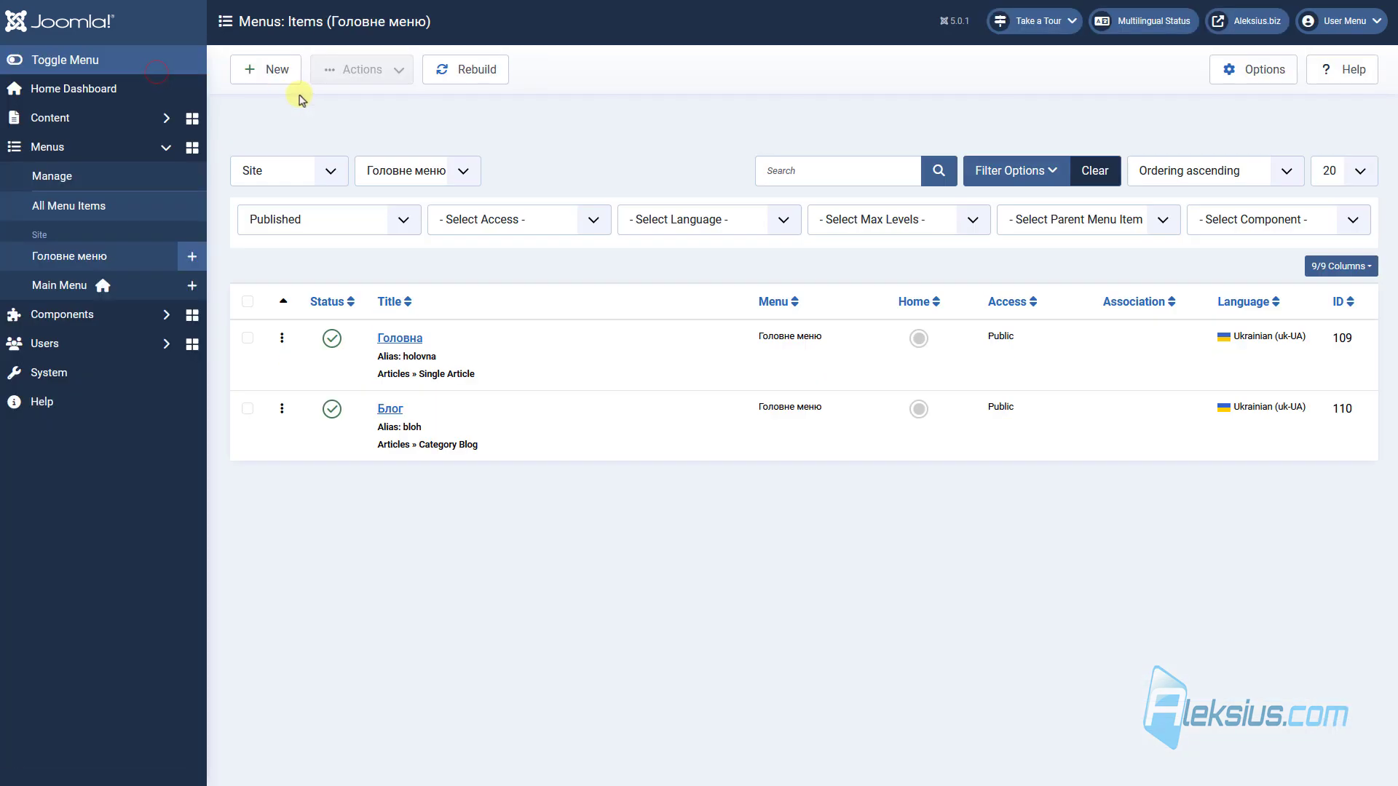
Save the Main Menu's Contacts item as a copy
click(55, 285)
click(414, 435)
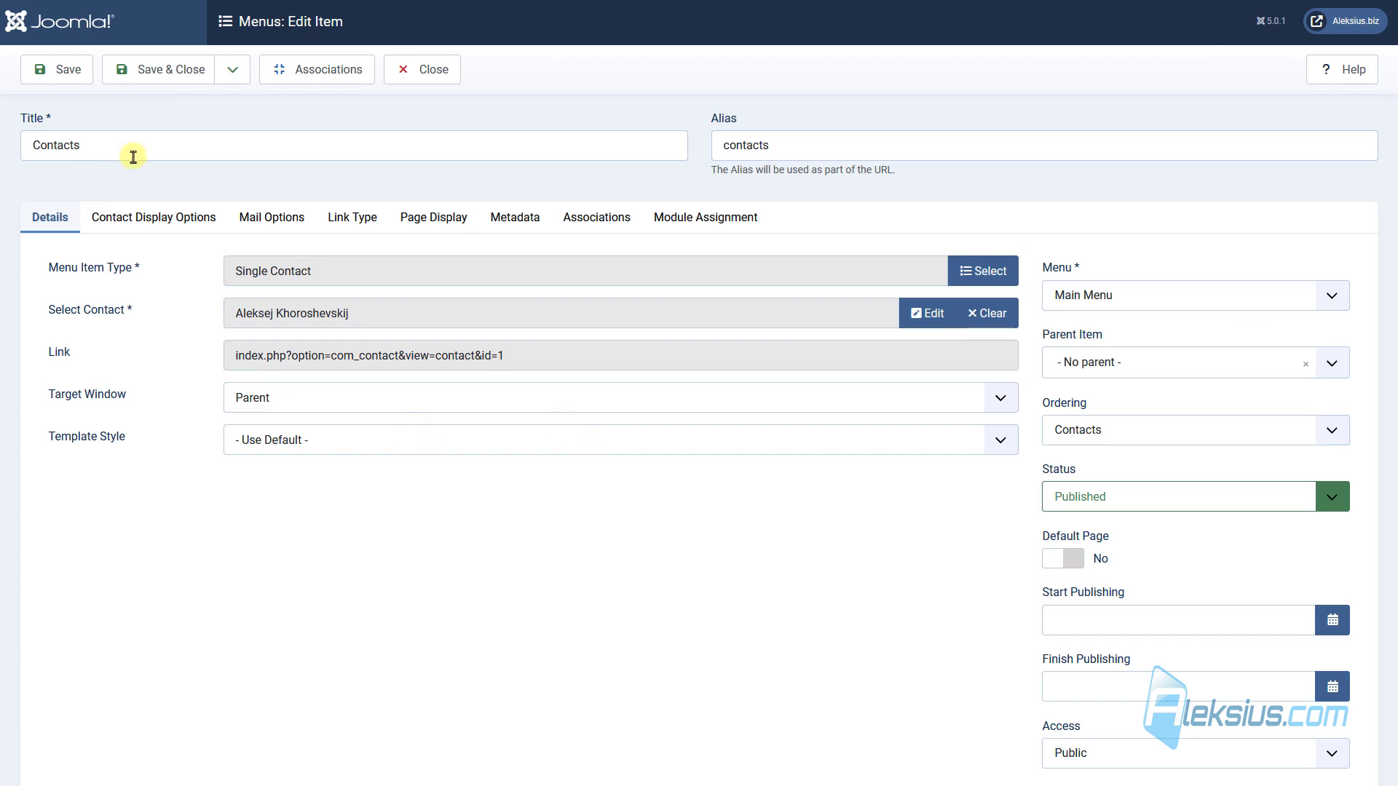
click(232, 73)
click(206, 136)
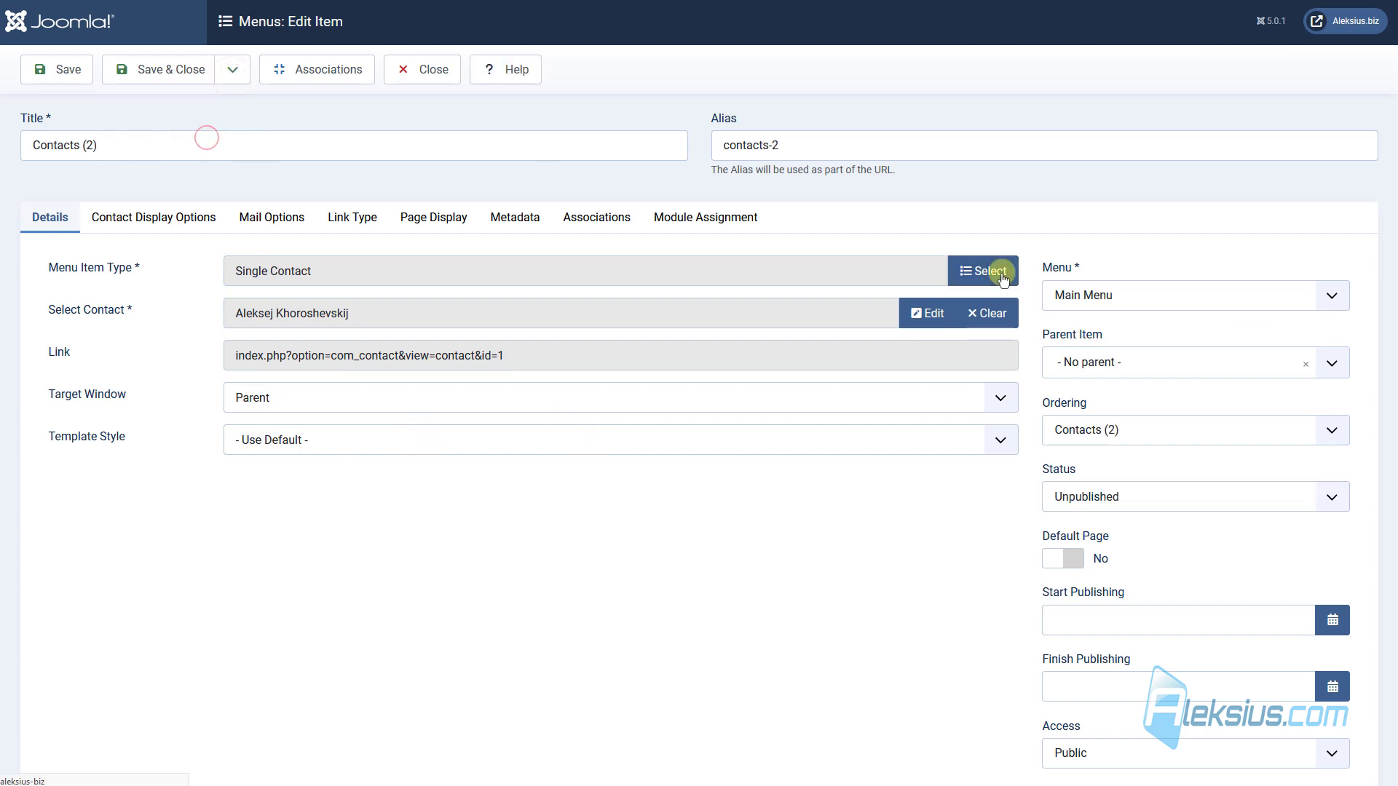
Move the copied Contacts item to the Головне меню menu, publish it and set its language to Ukrainian (uk-UA)
click(1137, 356)
click(1101, 415)
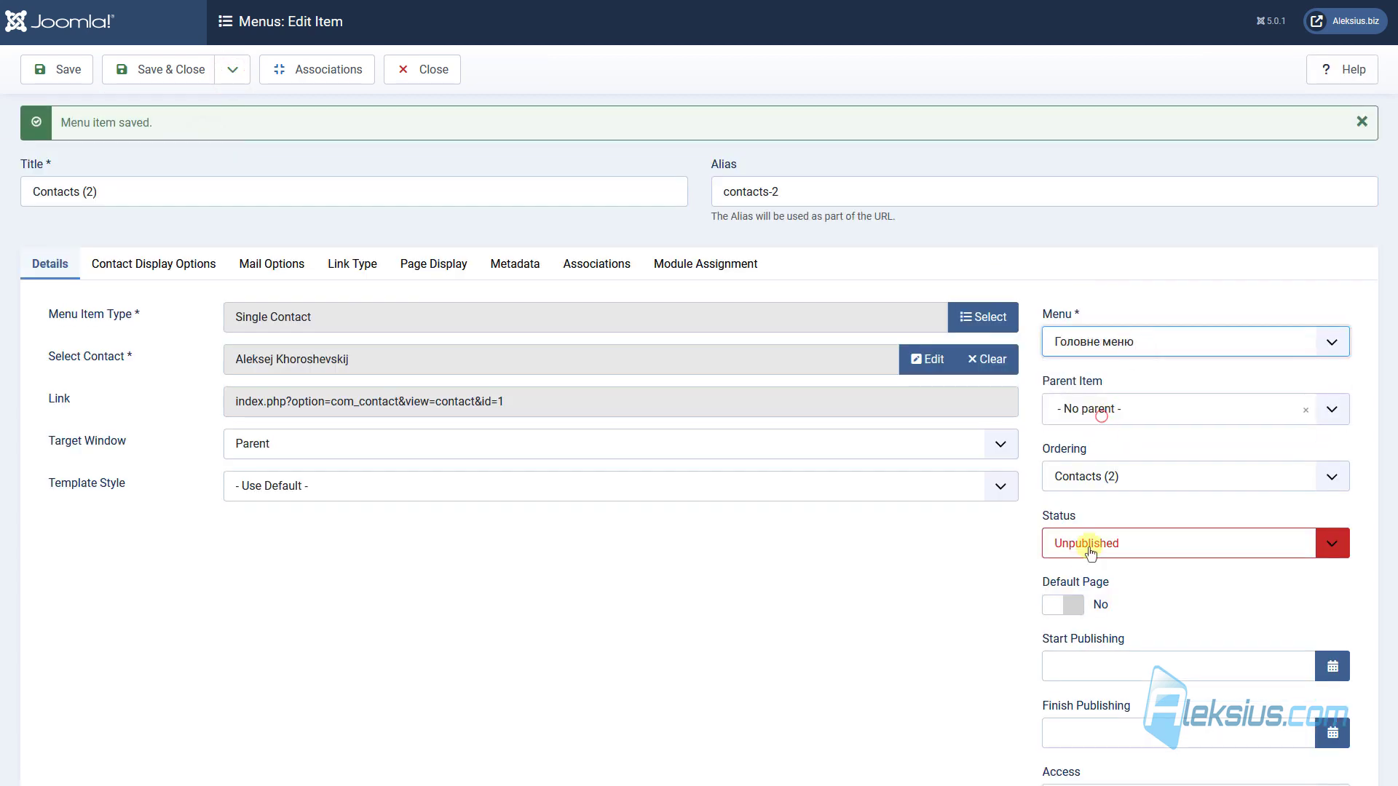
click(1085, 545)
click(1070, 572)
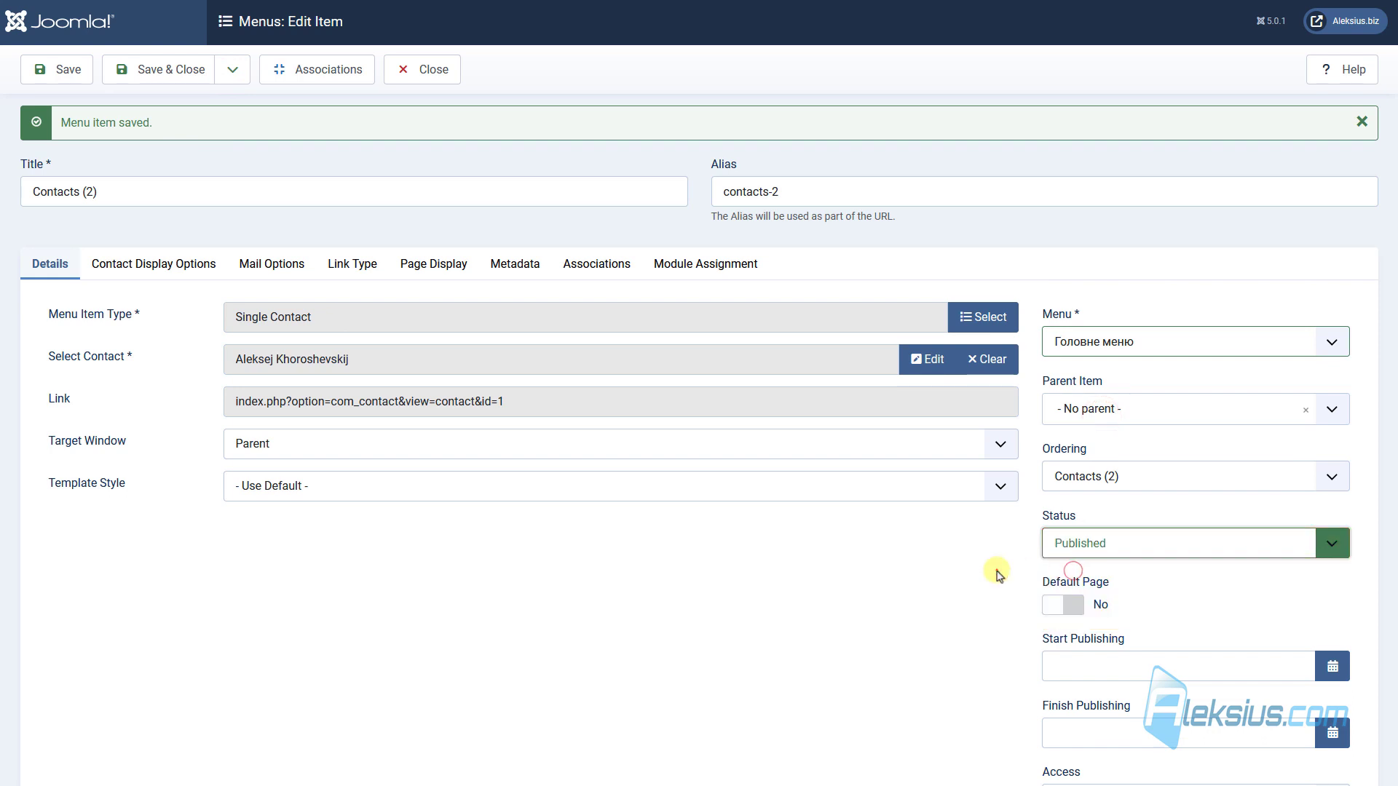
scroll(1019, 583, down, 2)
scroll(1034, 598, down, 1)
click(1085, 634)
click(1077, 707)
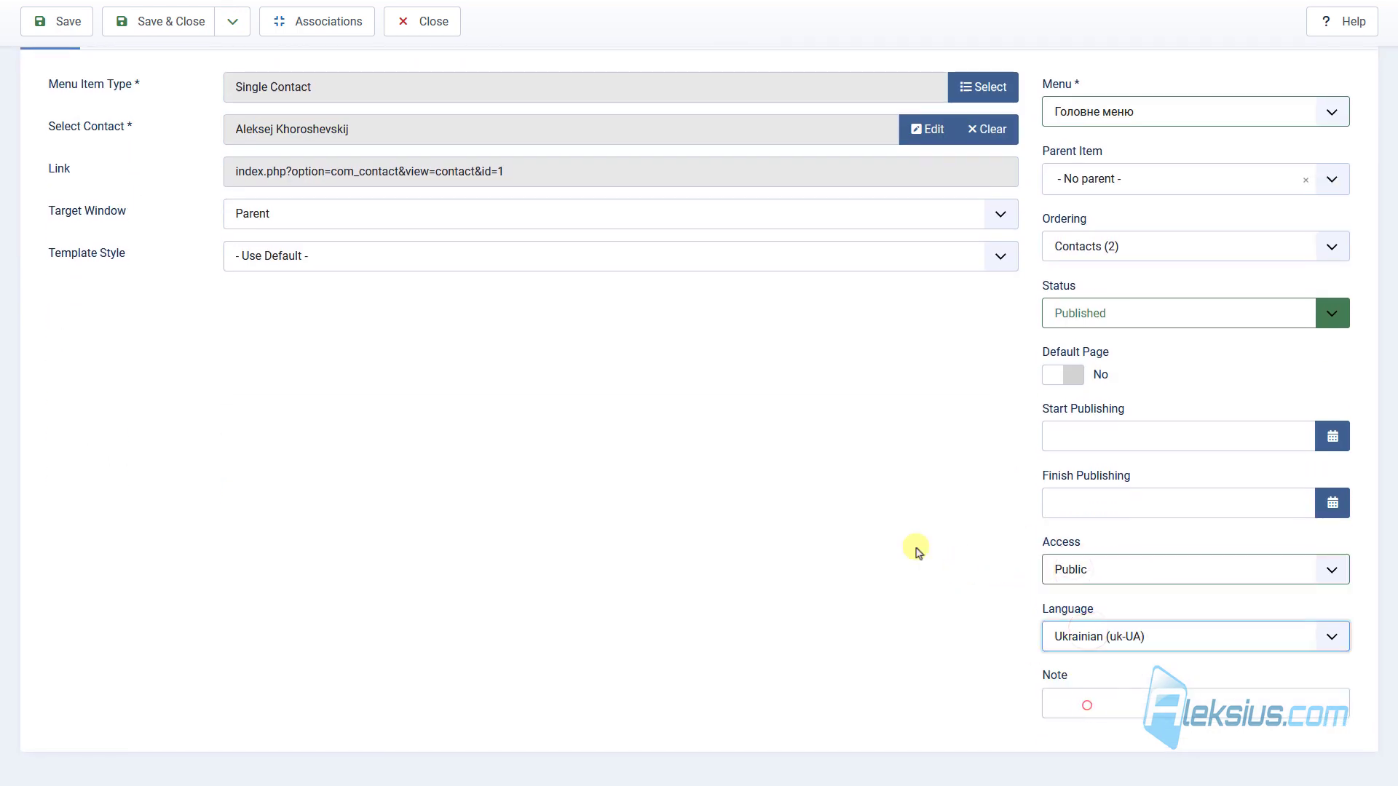
Replace the copied item's linked contact with the Ukrainian version of the contact
click(971, 130)
click(903, 129)
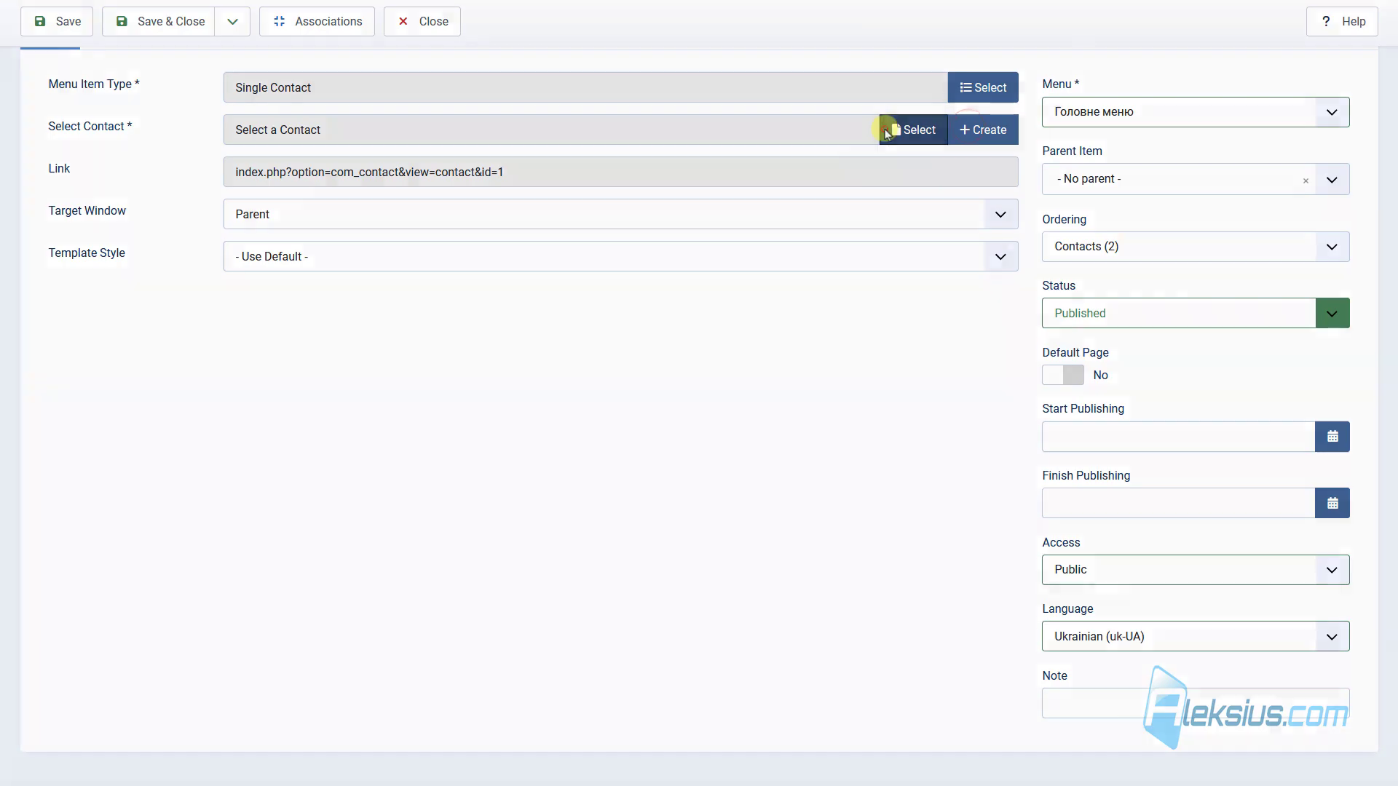
click(256, 190)
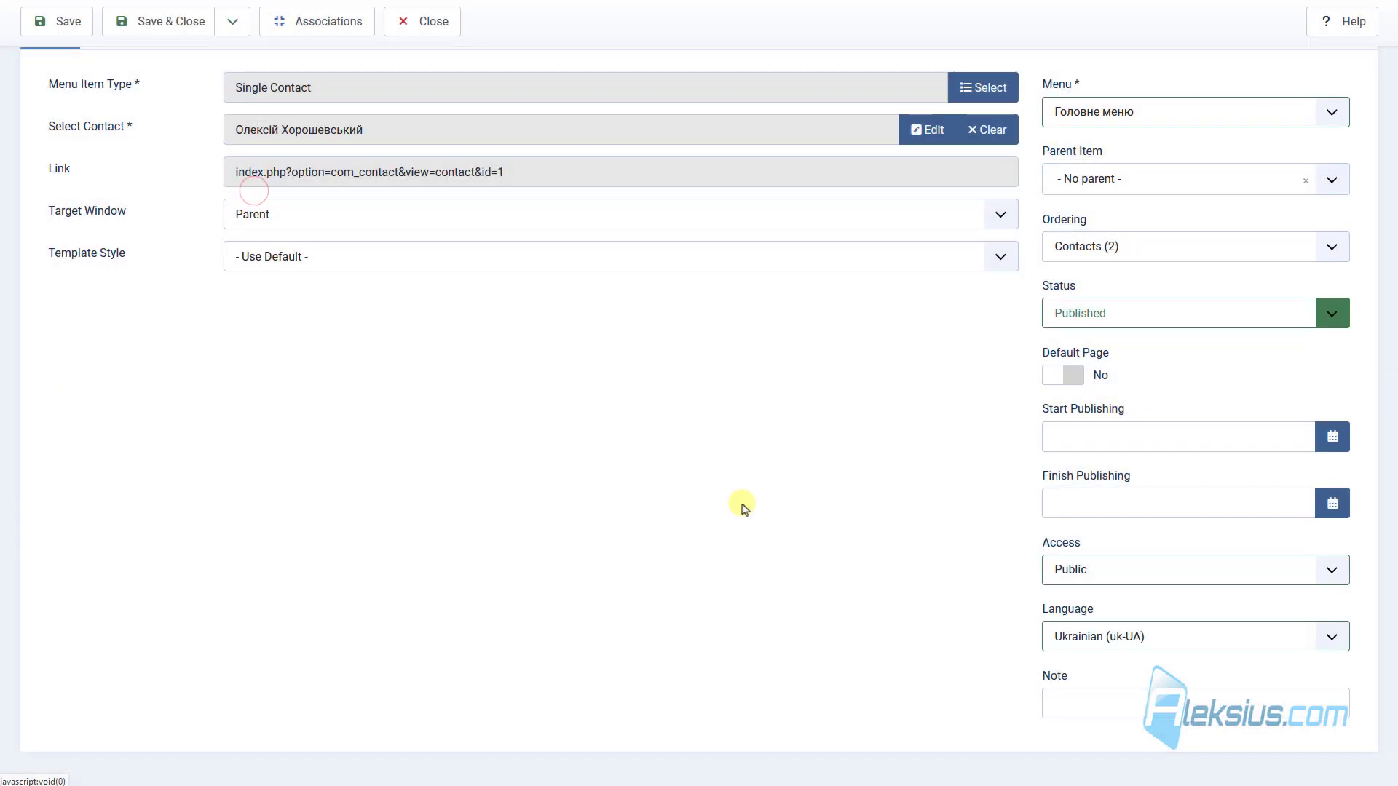
Title the copied contact menu item "Контакти", clear its alias, and save and close it
scroll(744, 510, up, 1)
triple_click(136, 156)
text(Контакти)
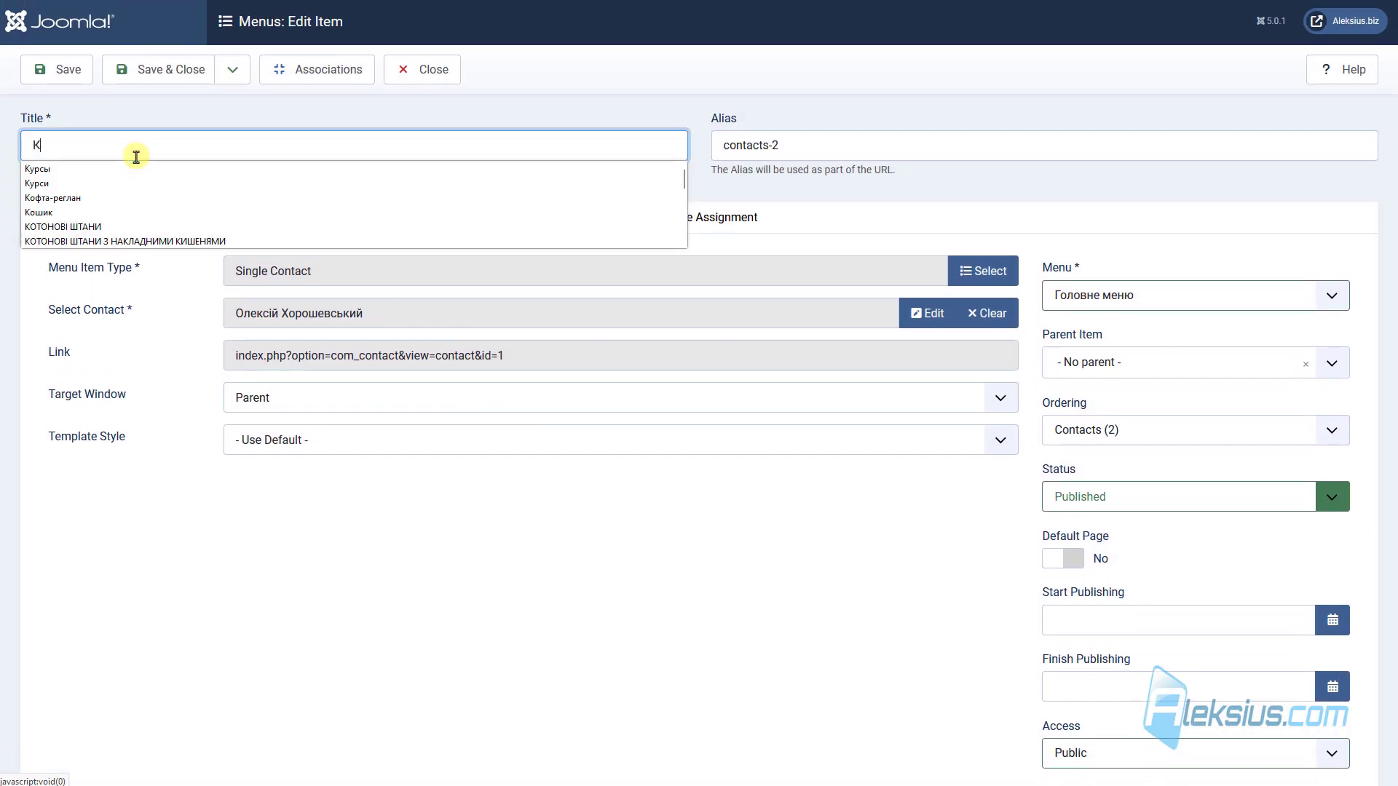
triple_click(805, 137)
key(BackSpace)
click(162, 65)
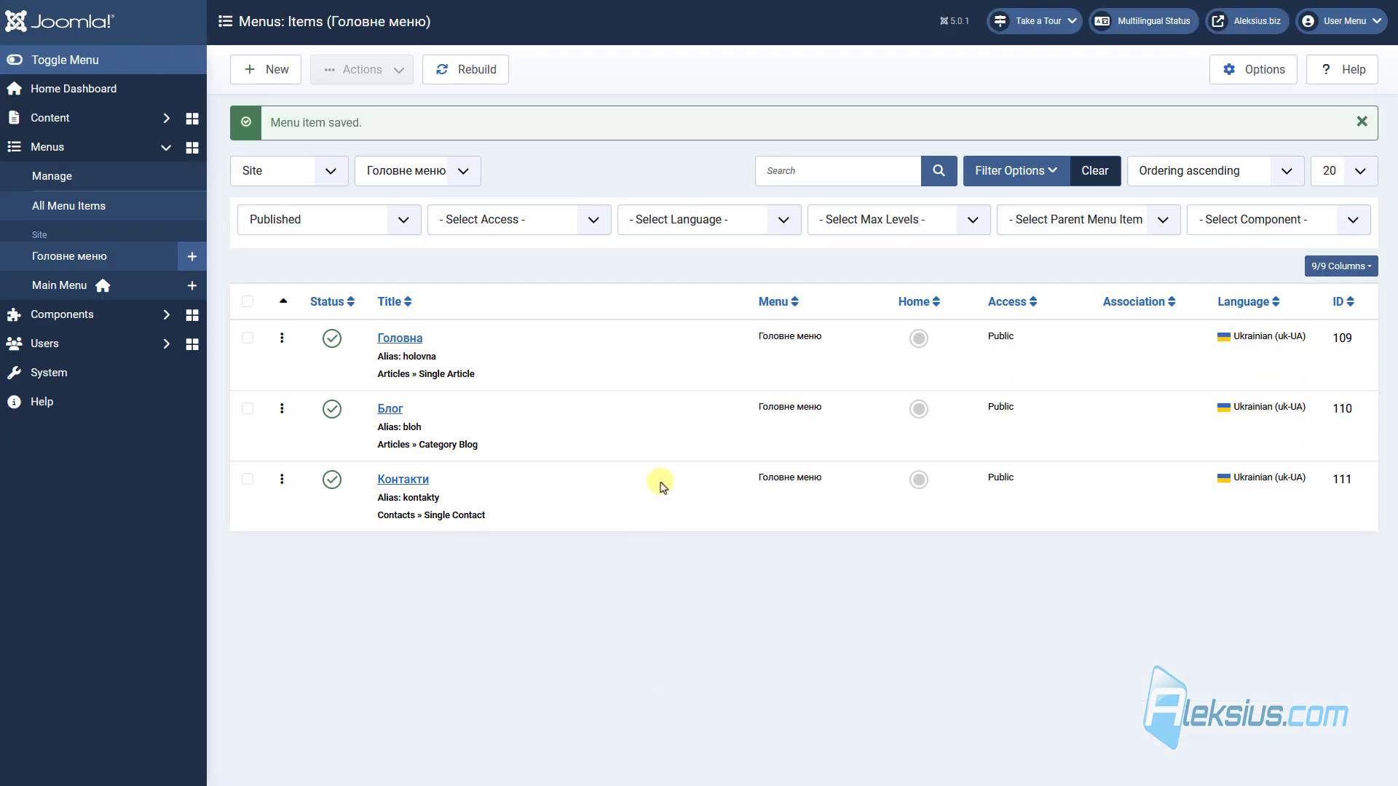
Set the Головна item in the Головне меню menu as the Ukrainian default home page
click(67, 289)
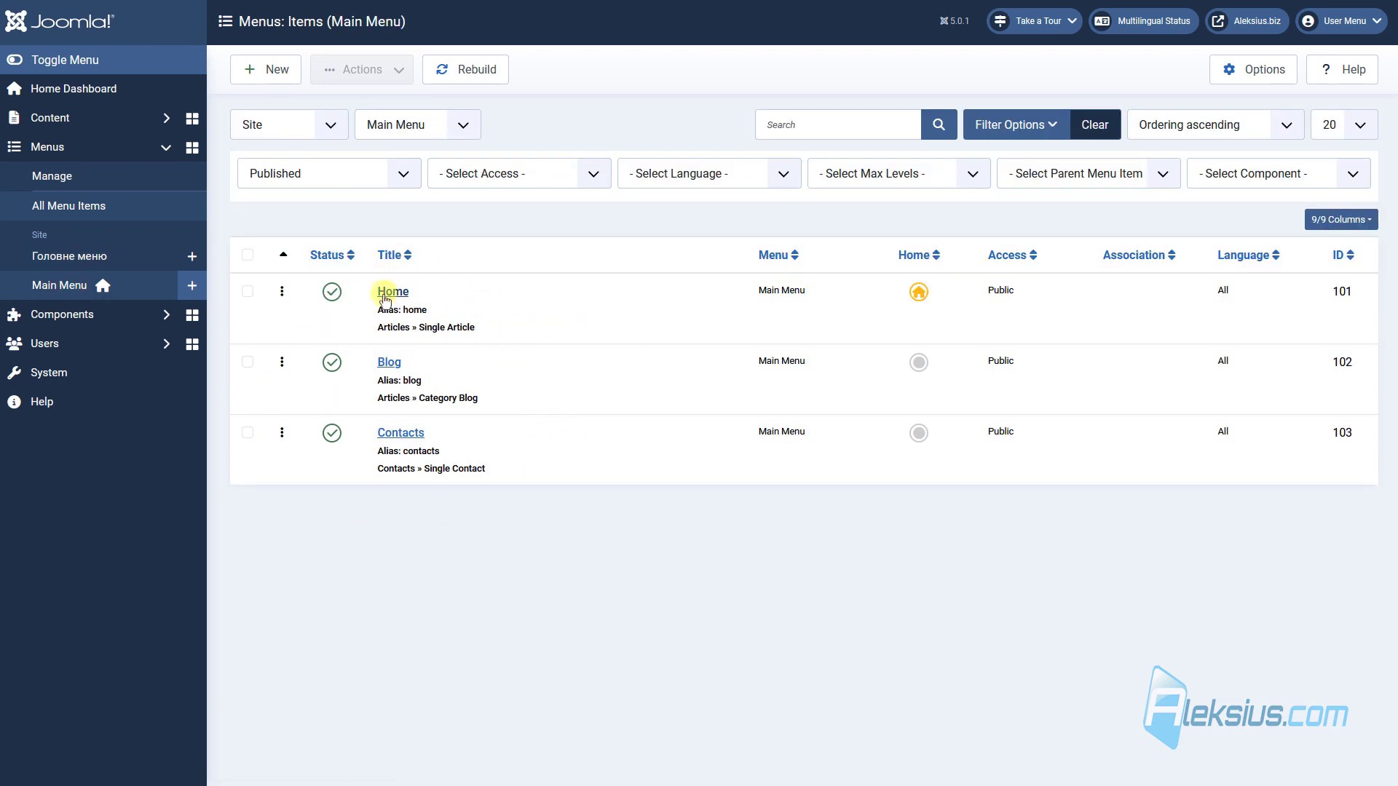
click(97, 258)
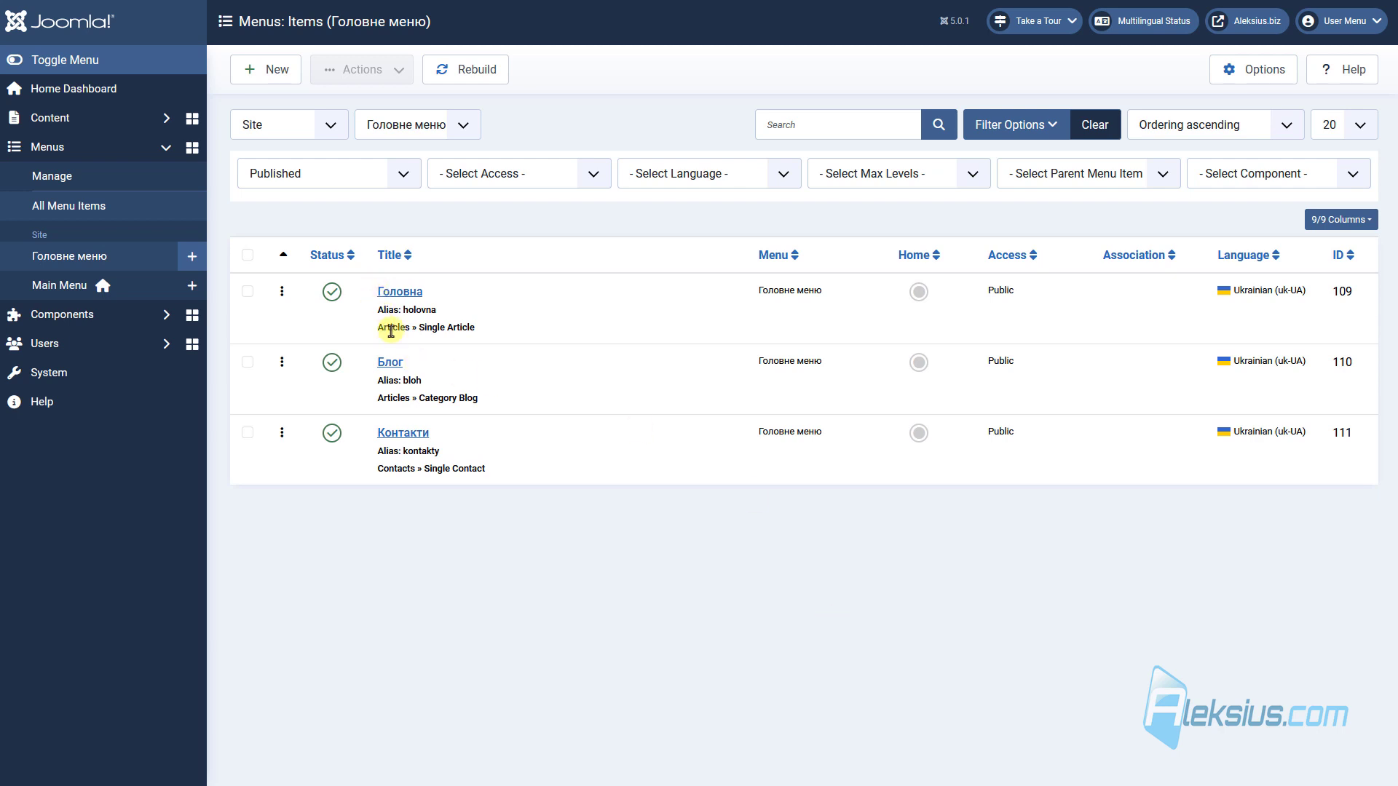
click(919, 292)
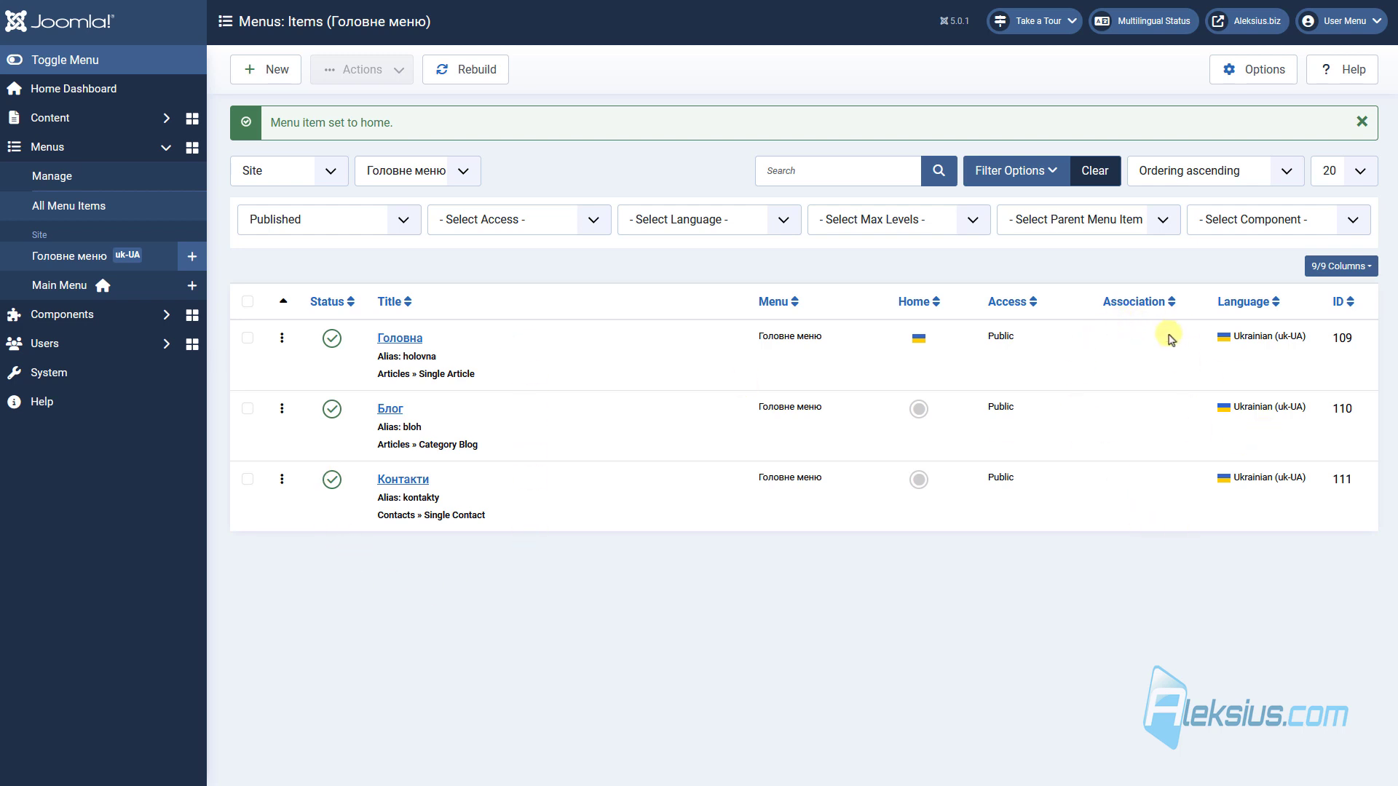
Try to save the Main Menu's Home item with its language set to English (en-GB)
click(55, 287)
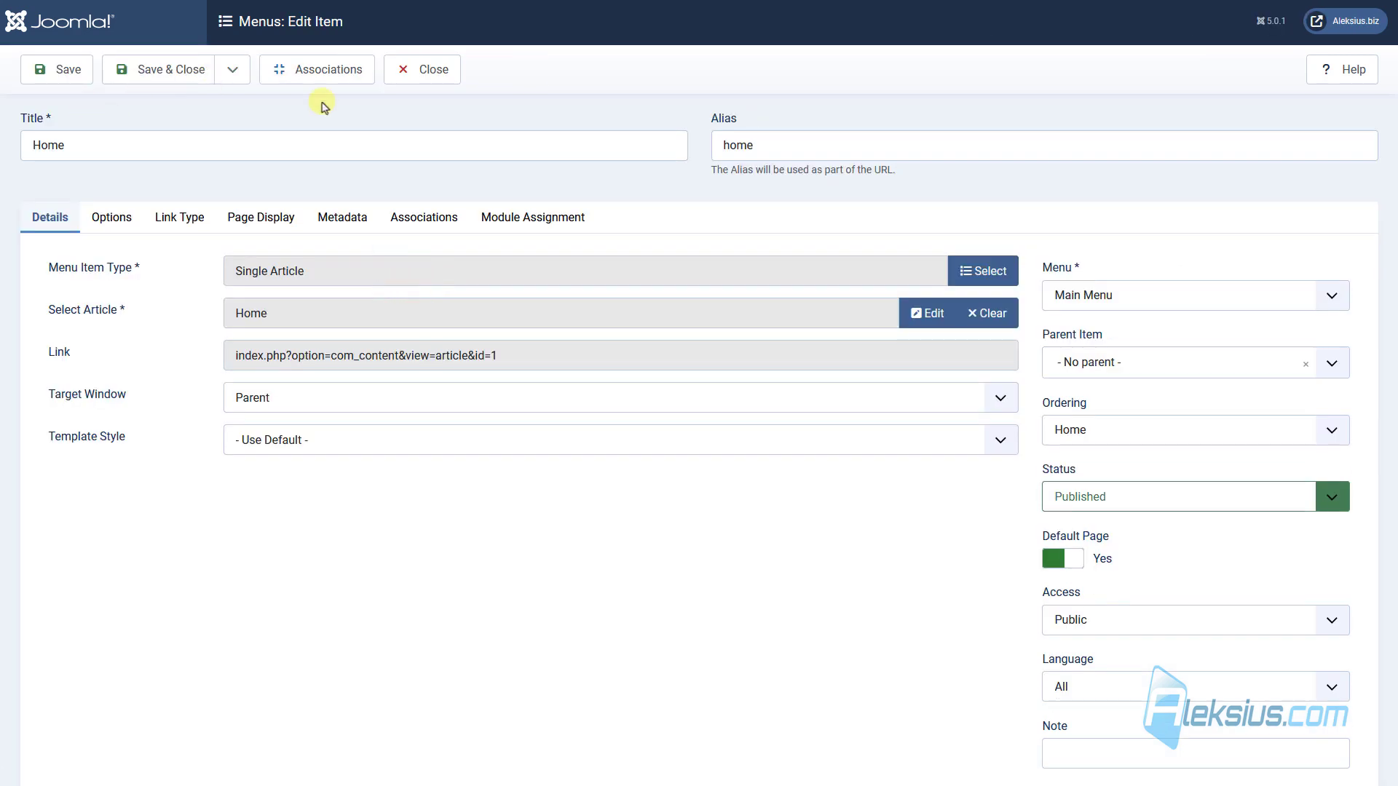
click(422, 69)
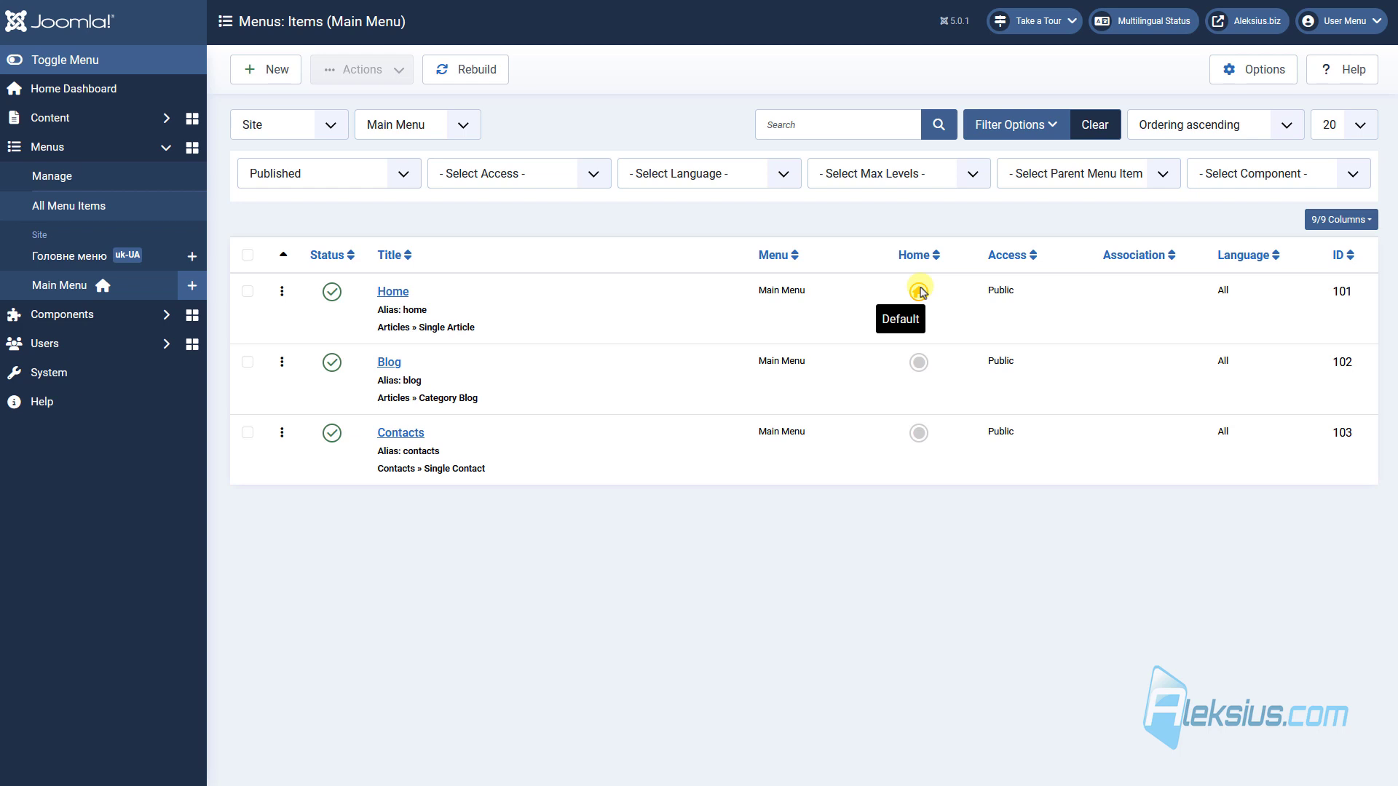
click(394, 289)
click(1090, 685)
click(1137, 740)
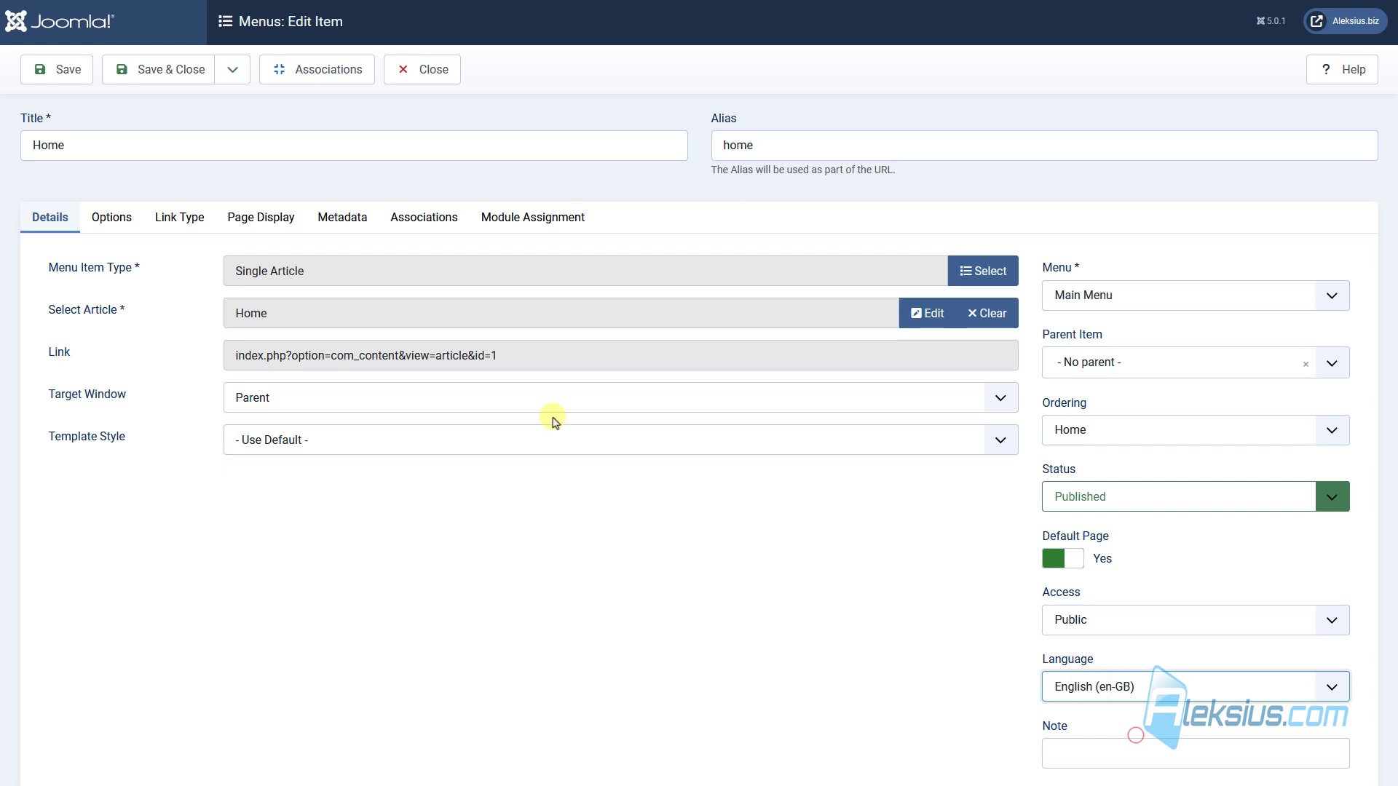
click(44, 73)
triple_click(378, 130)
click(383, 162)
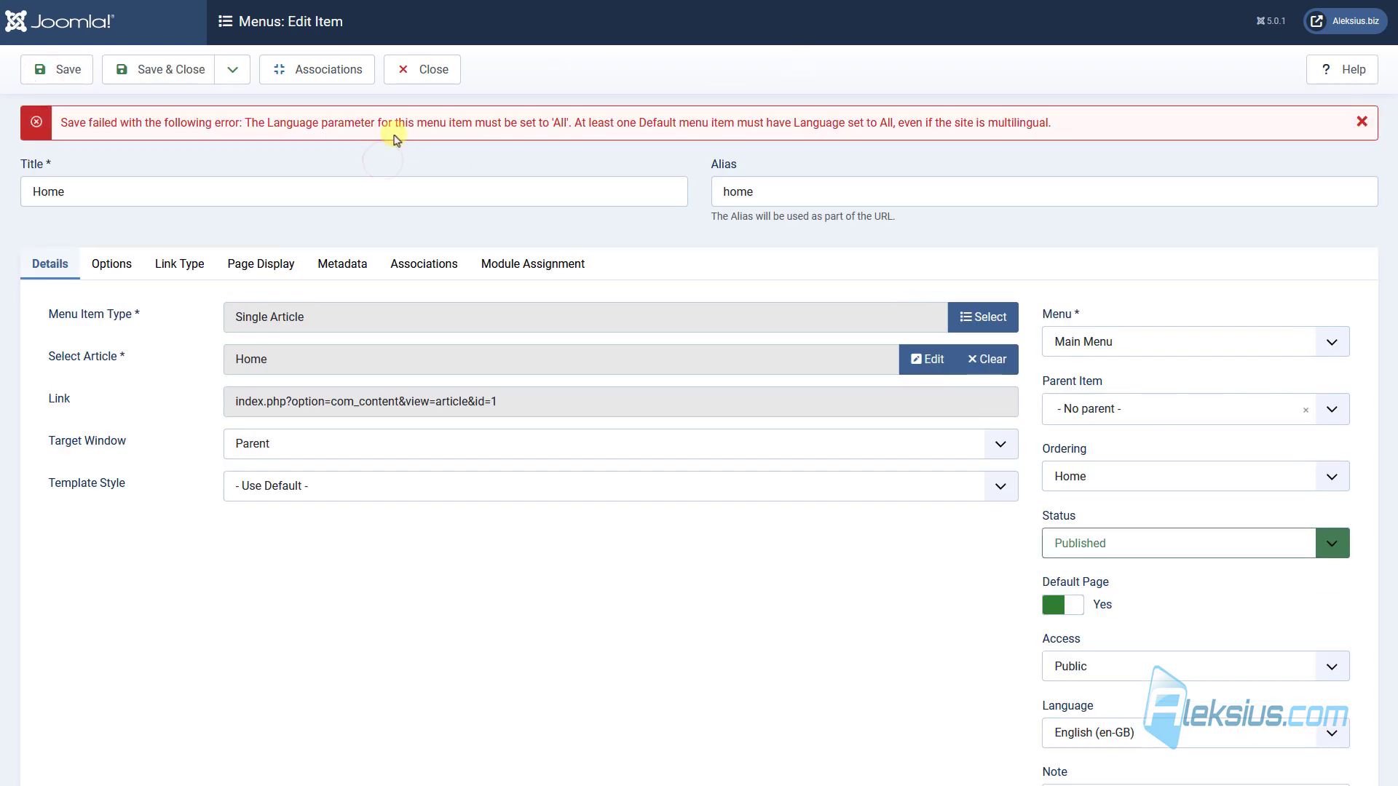
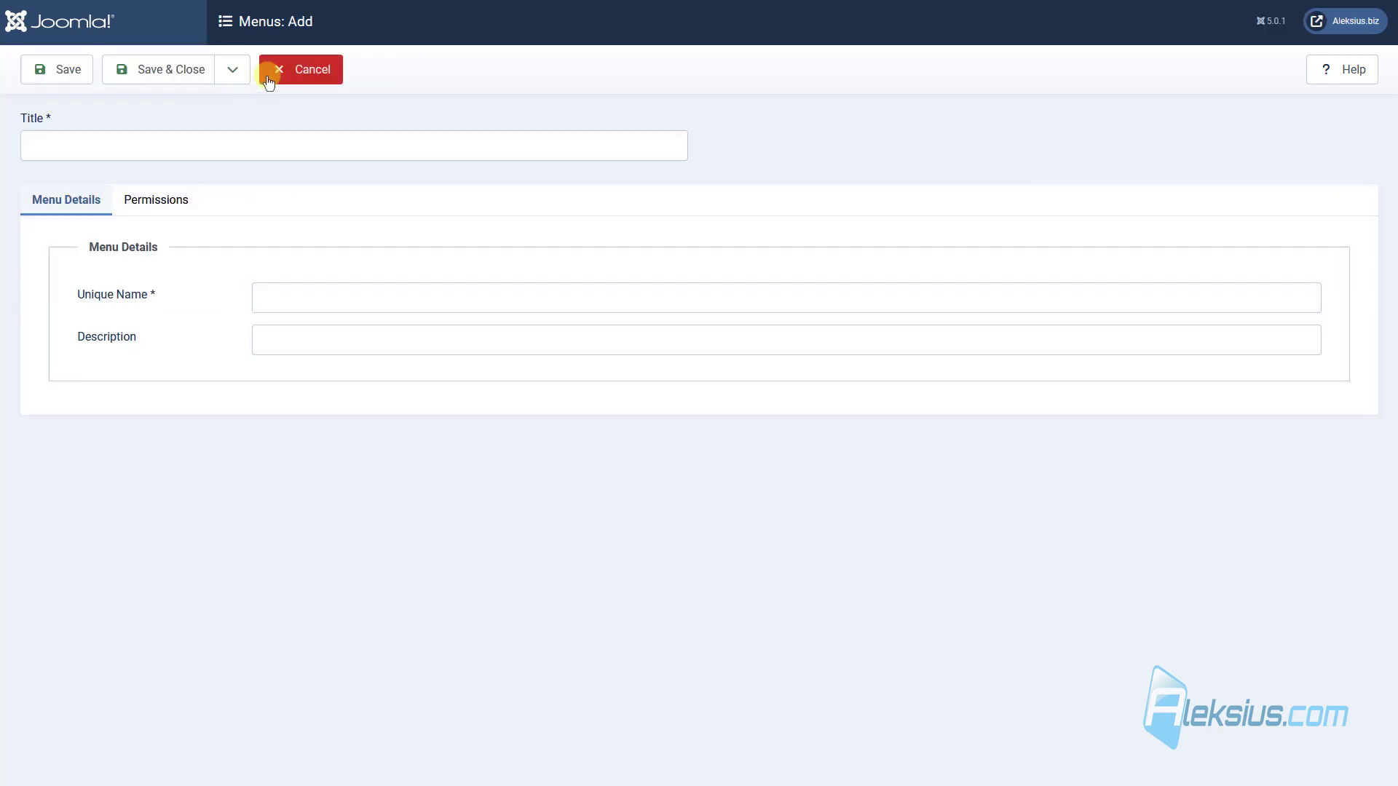
Create a site menu titled "Hidden" with the unique name "hidden-menu", and save and close it
click(253, 144)
text(Hidden)
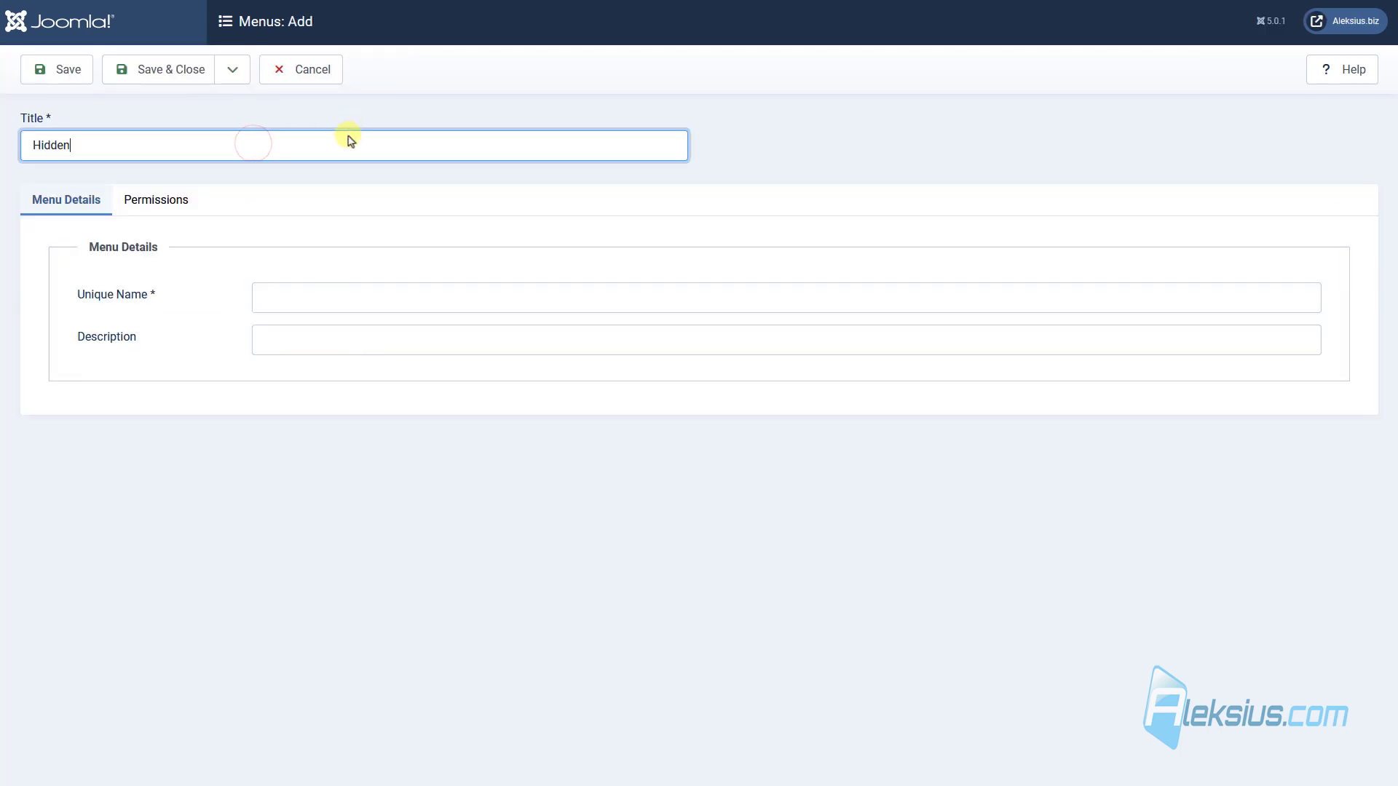
click(286, 299)
text(Hidden)
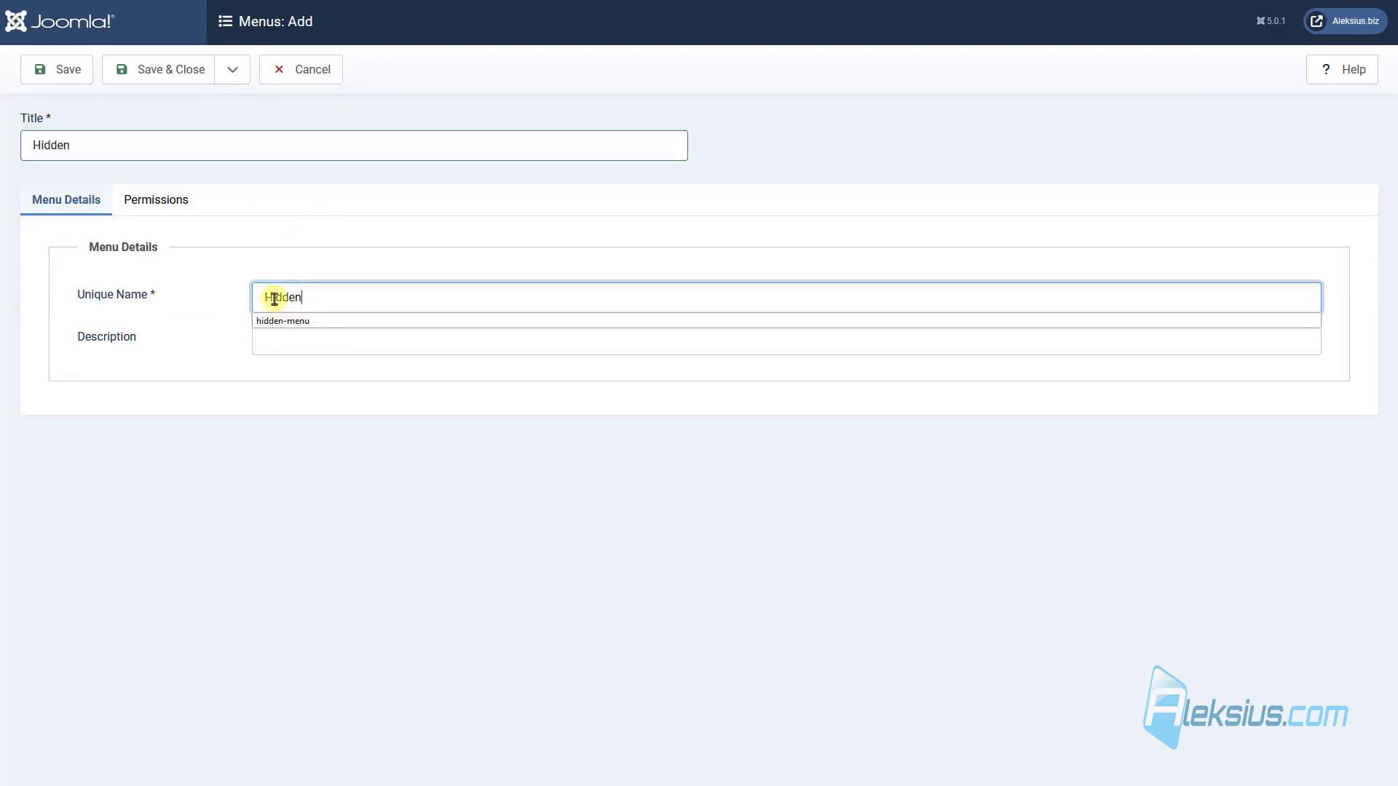
click(273, 320)
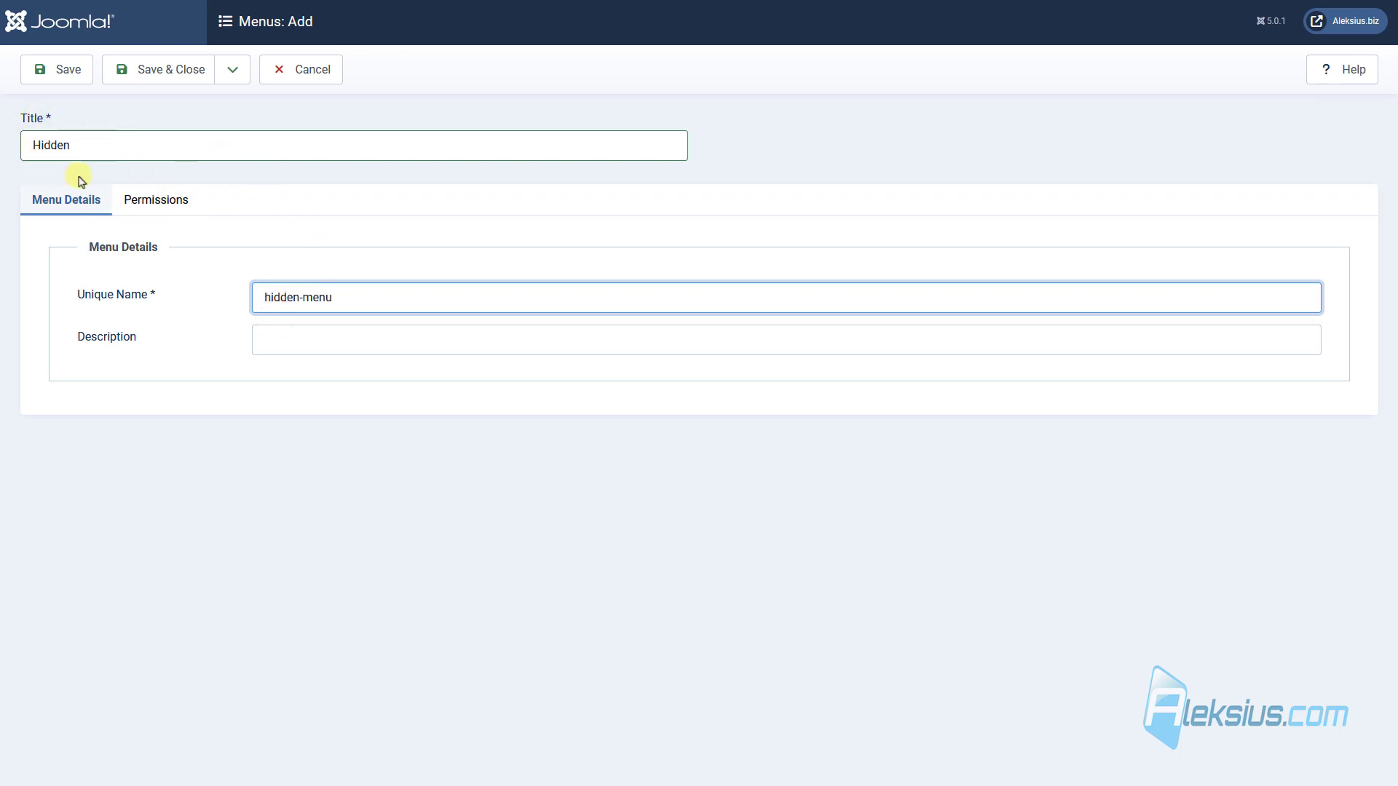
click(131, 69)
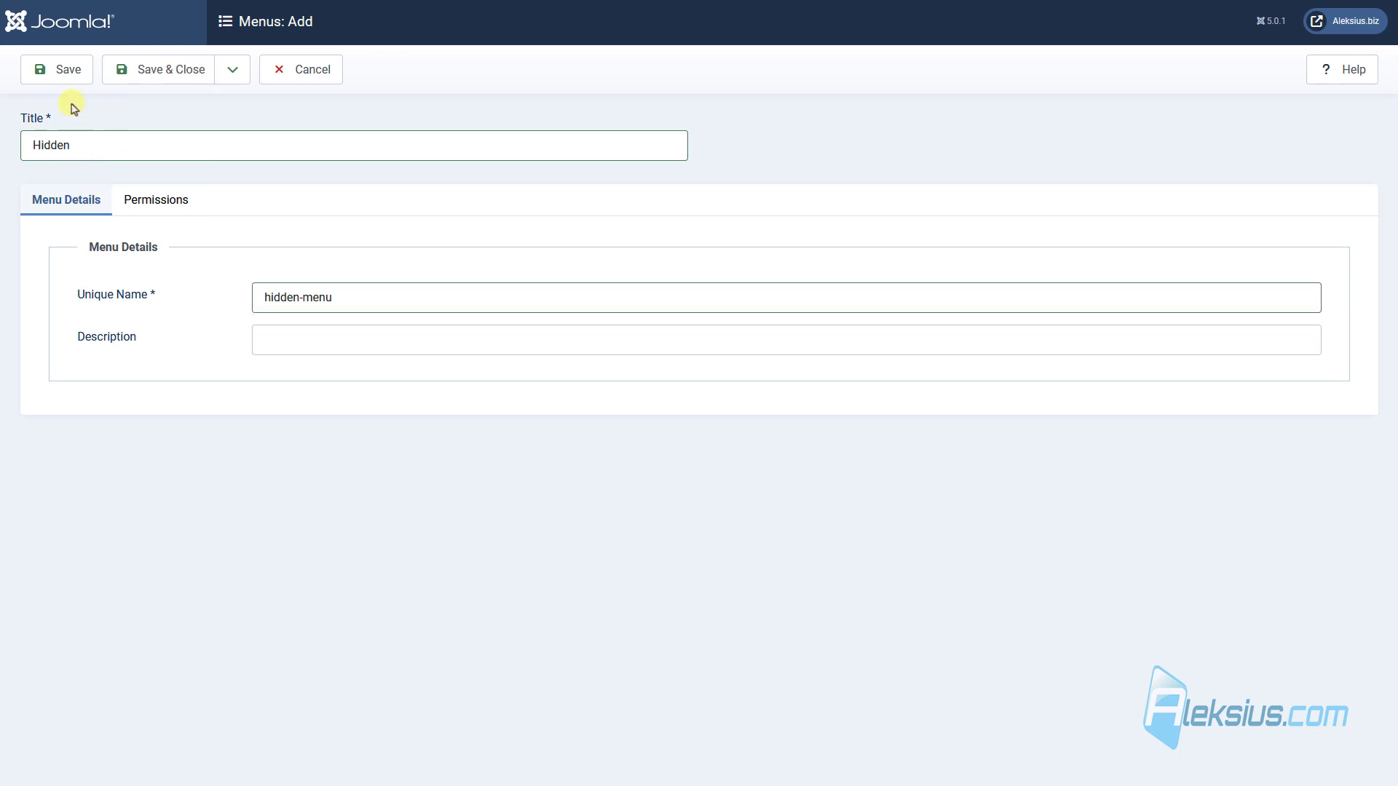
click(158, 70)
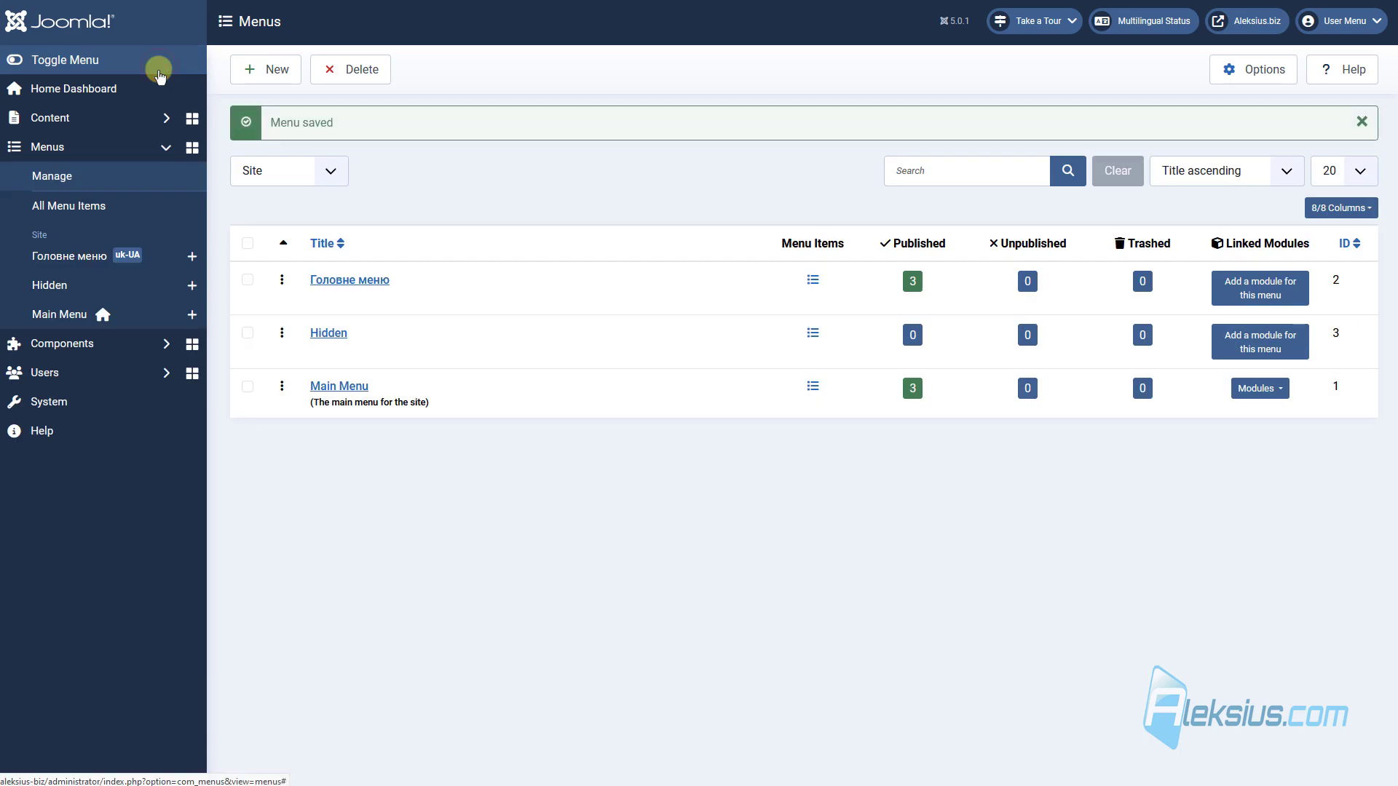
Save the Main Menu's Home item as a copy
click(73, 318)
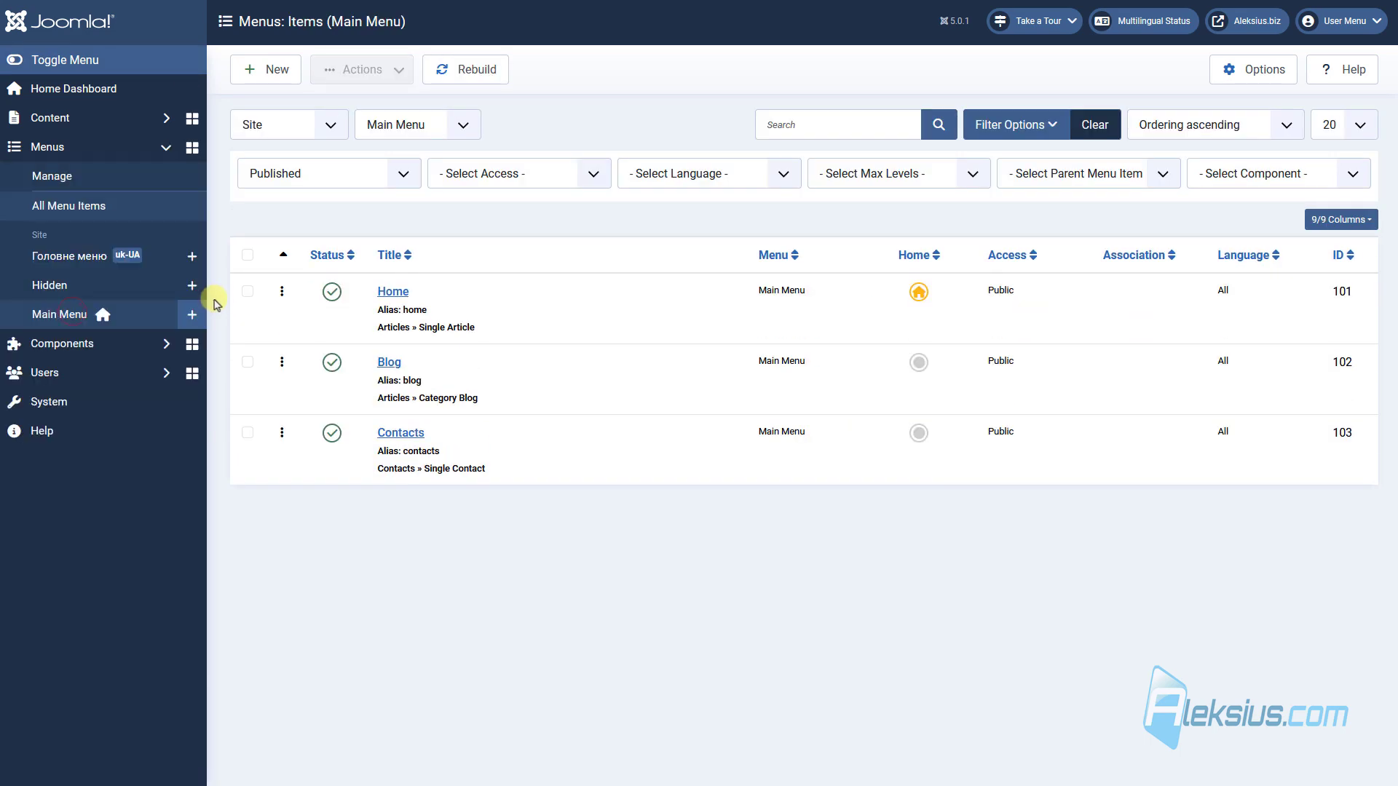
click(408, 300)
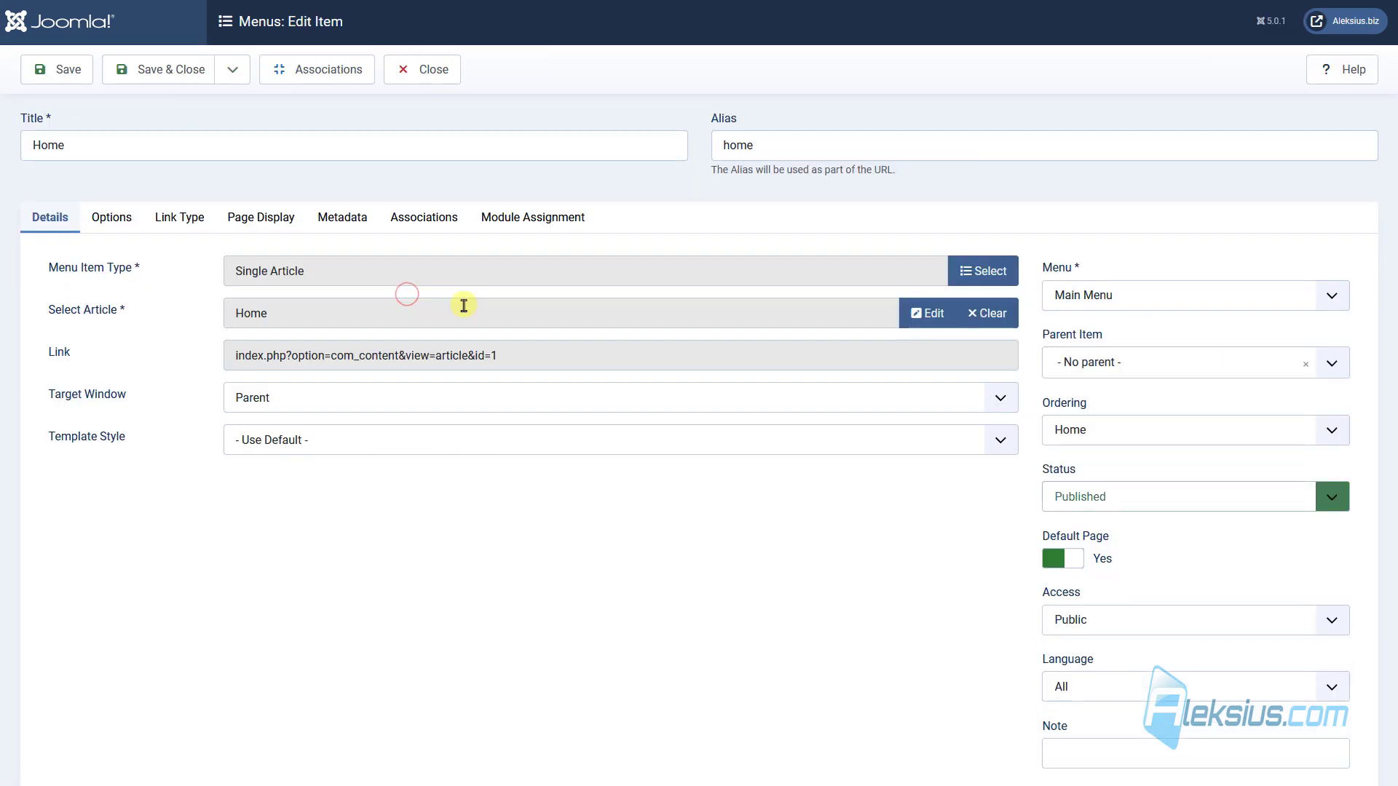
click(233, 70)
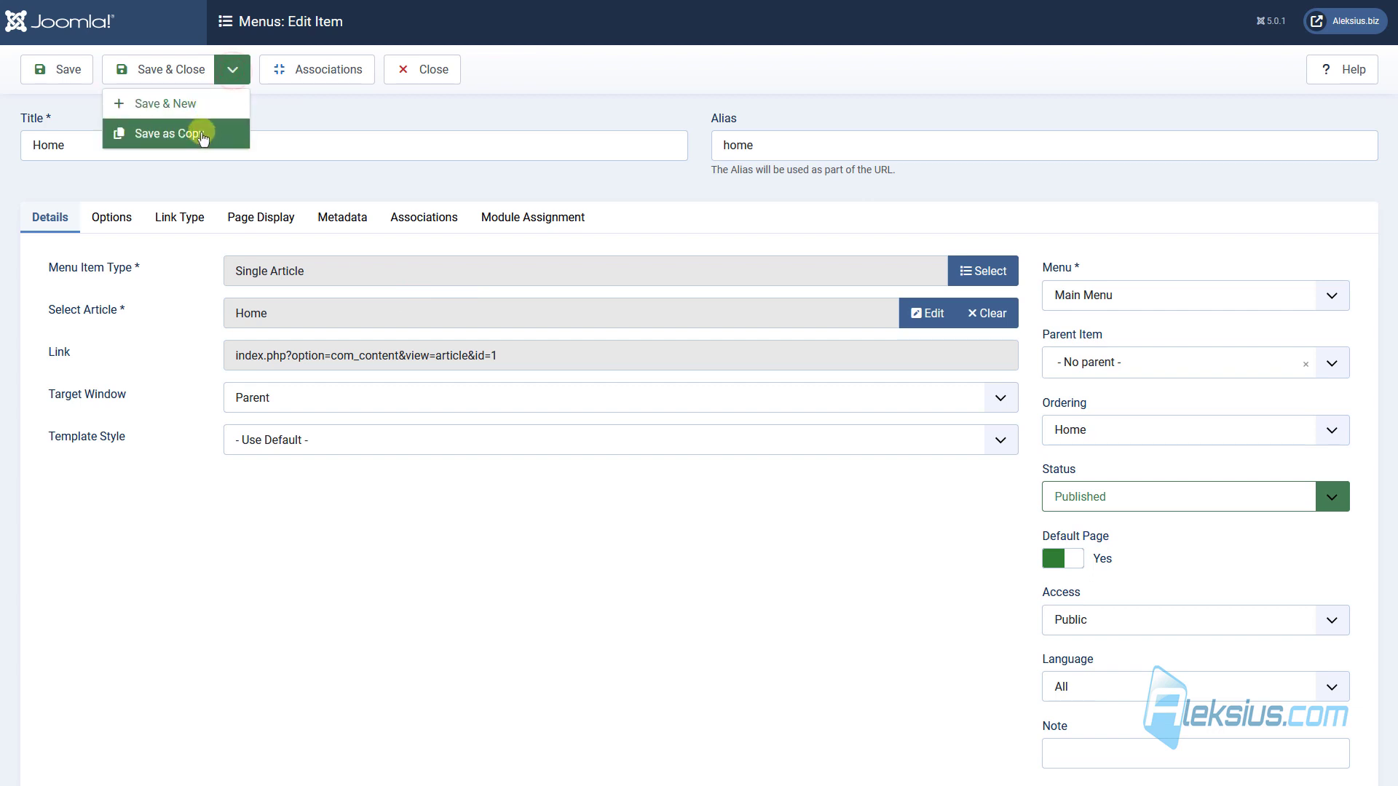
click(198, 130)
Assign the copied Home item to the Hidden menu, set its status to Published, and save and close it
click(1146, 337)
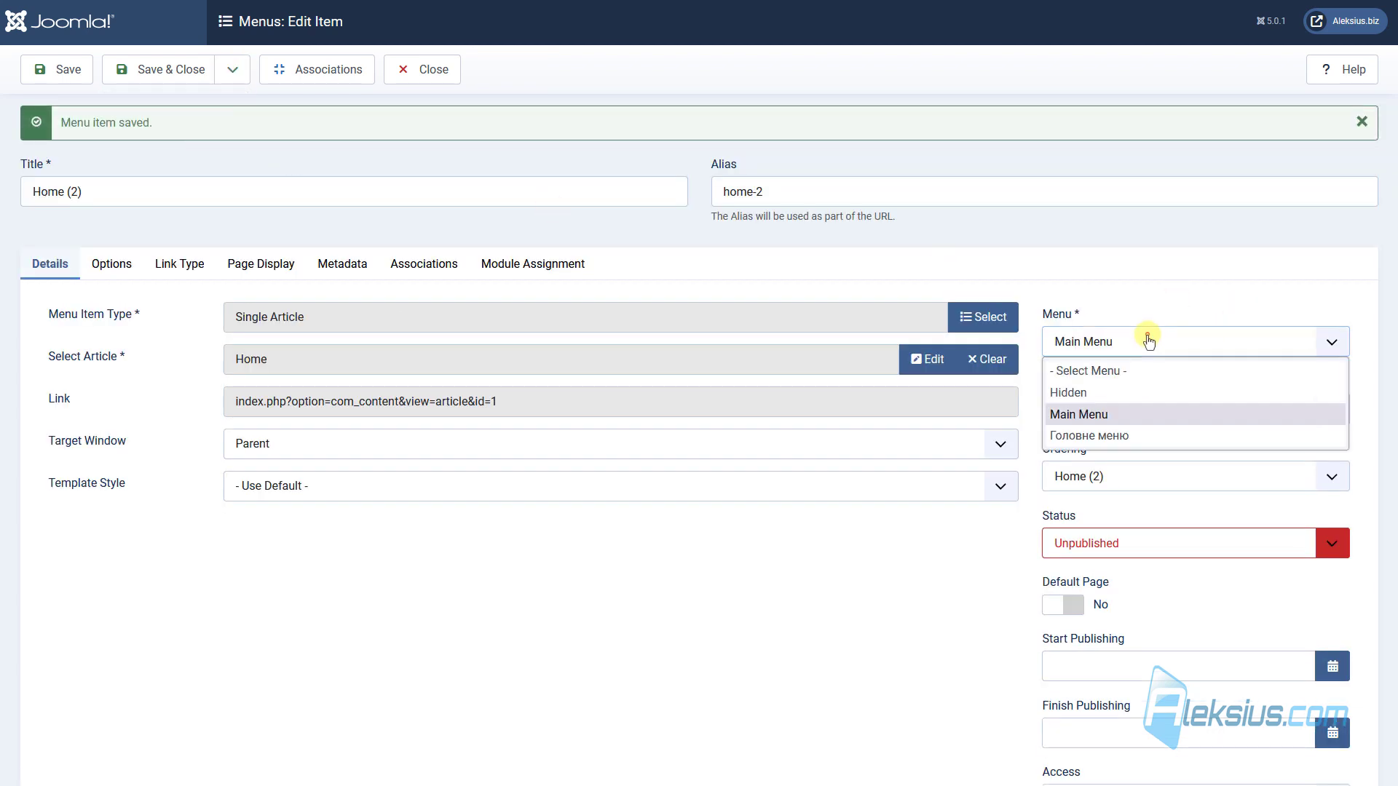
click(1074, 393)
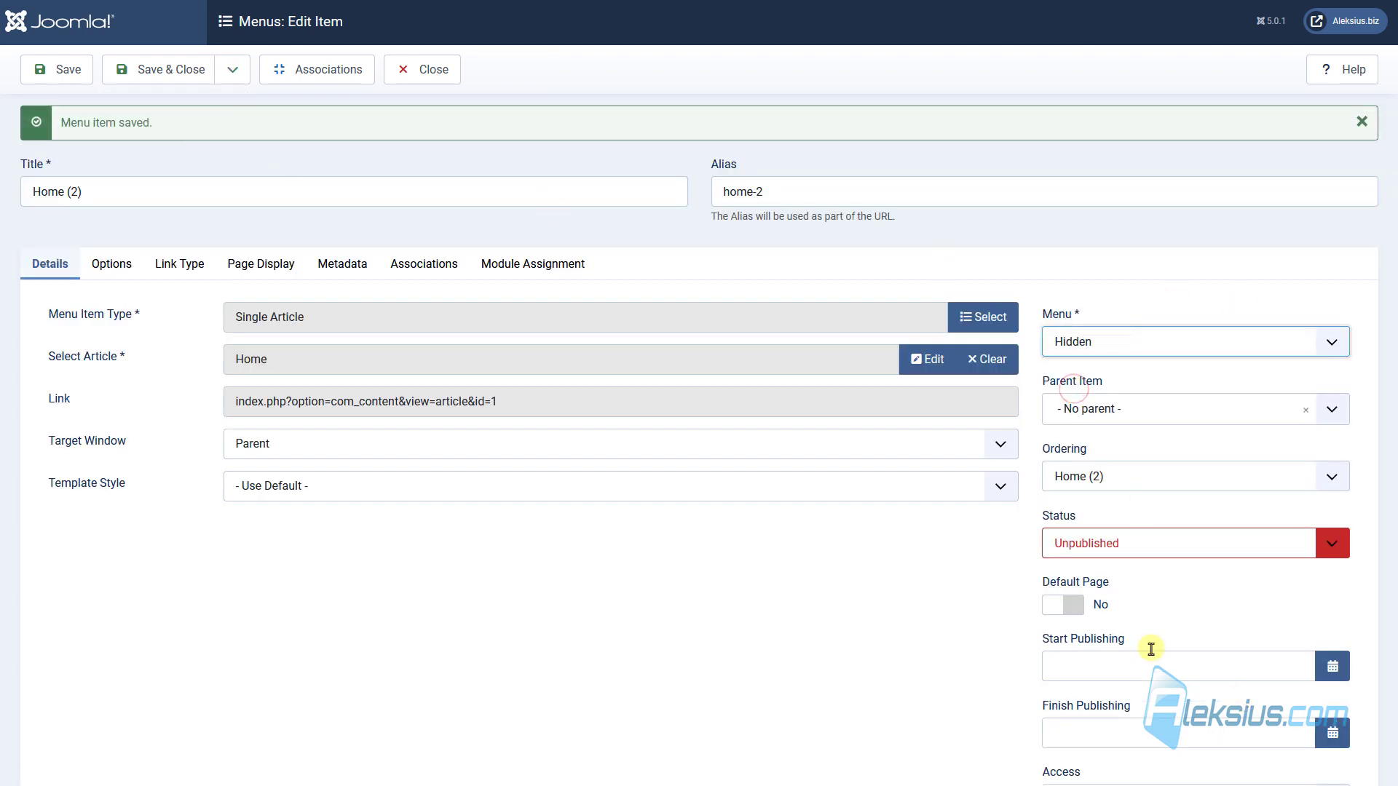
click(1092, 544)
click(1090, 574)
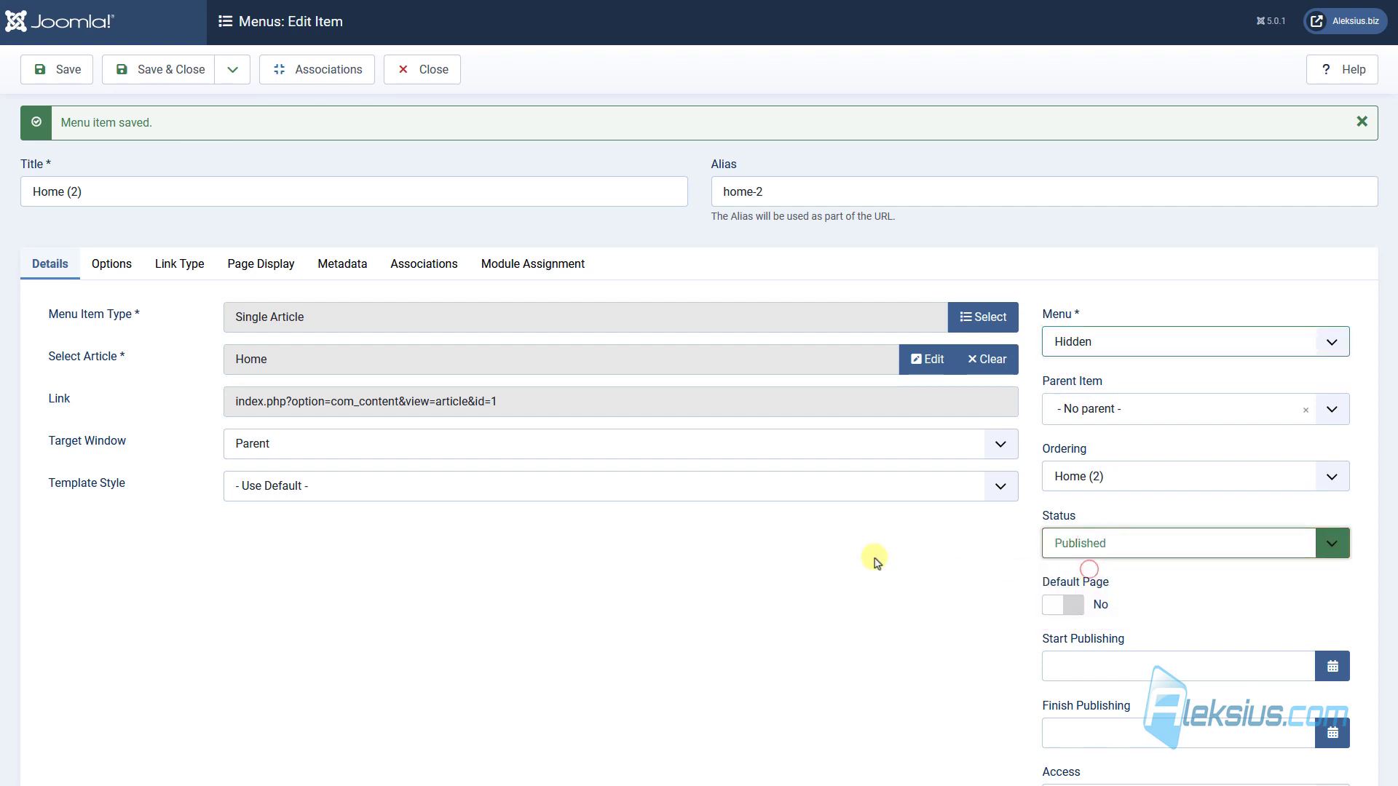
click(187, 76)
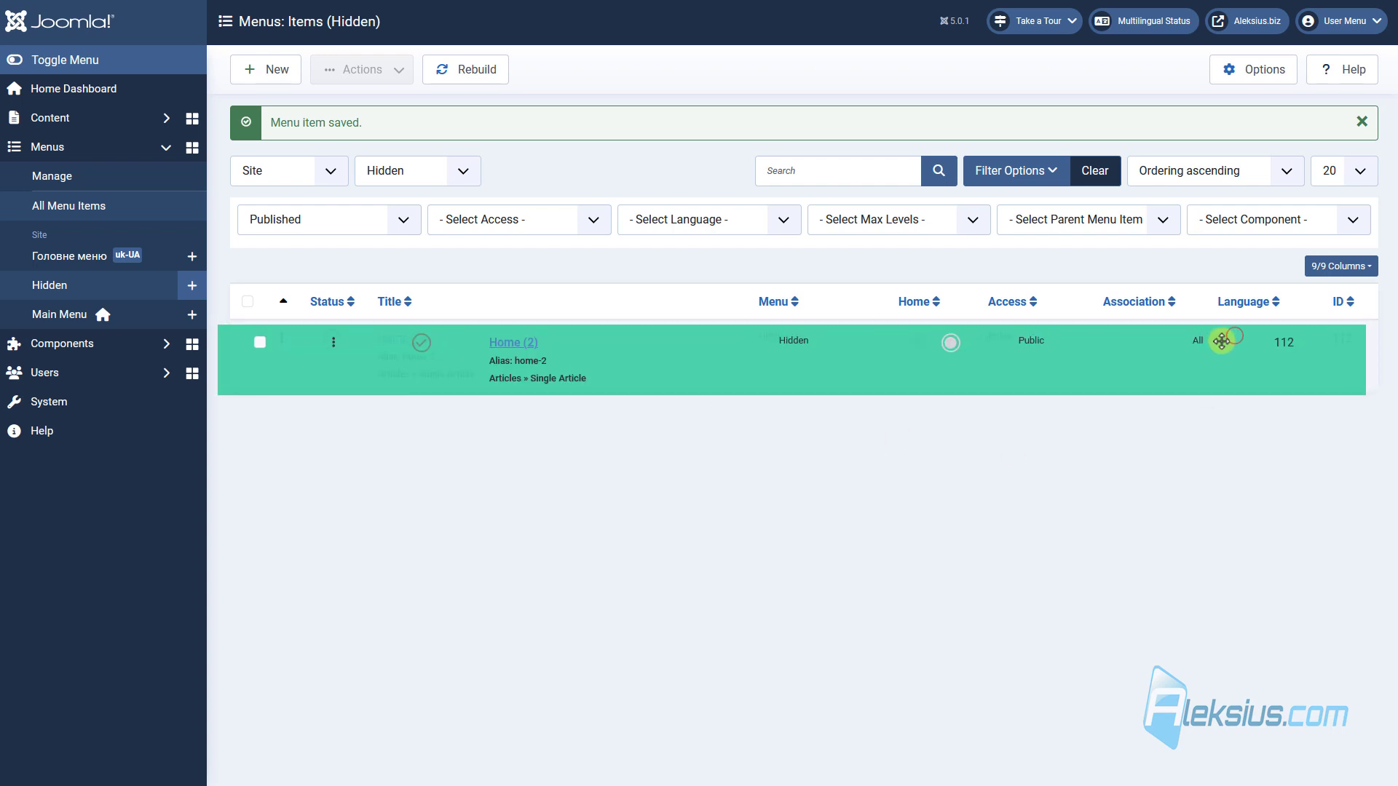
Set the copied Home item in the Hidden menu as the default home page for all languages
click(1229, 343)
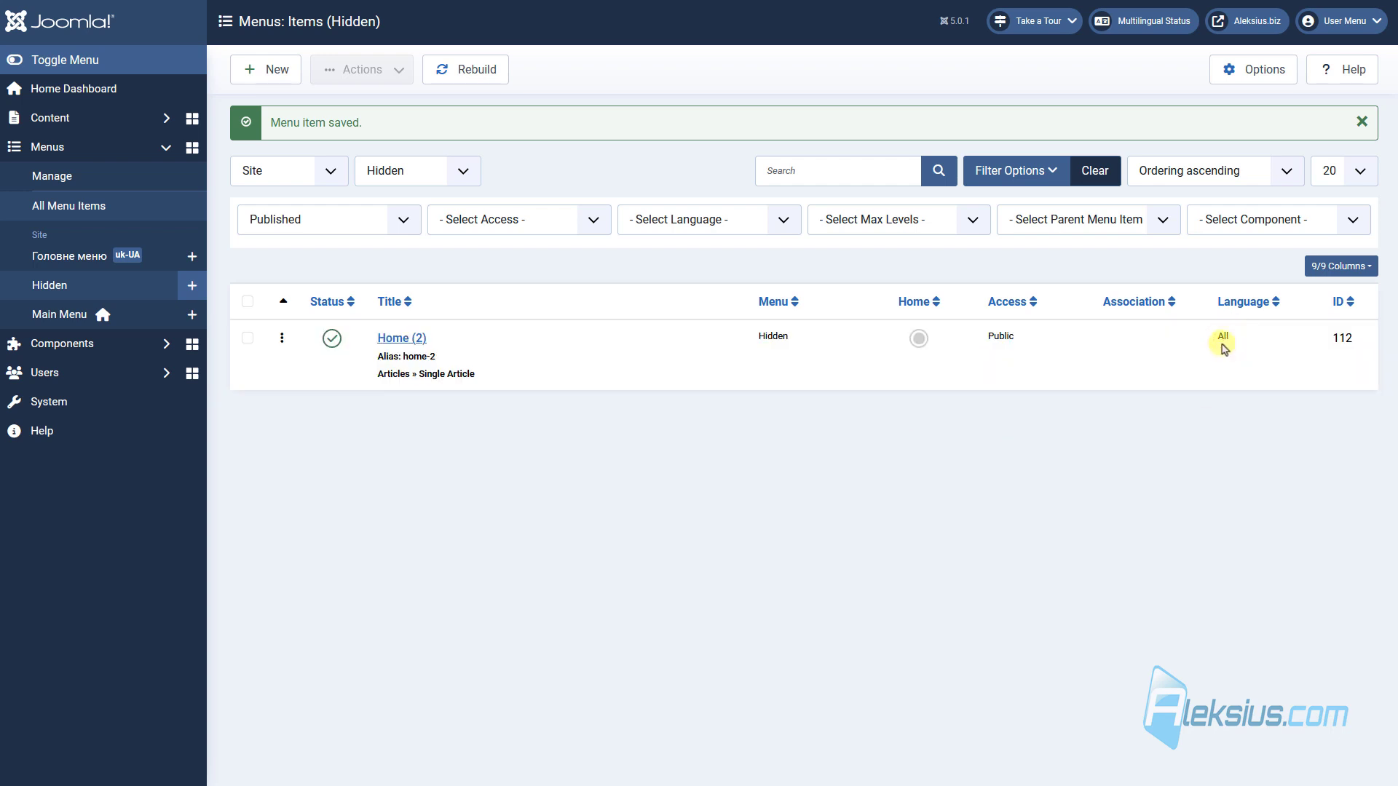
click(921, 340)
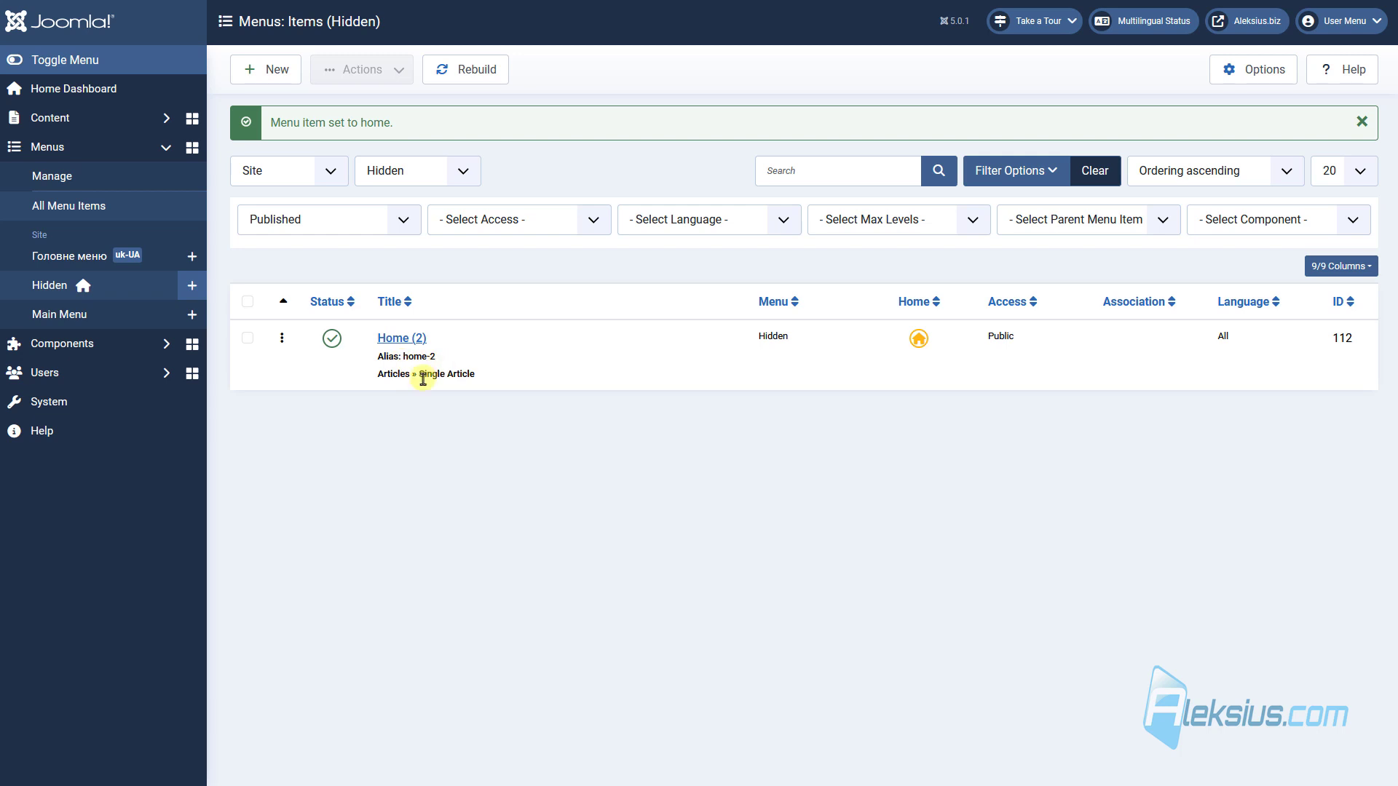
Set the language of the Main Menu's Home item to English (en-GB) and save it
click(69, 316)
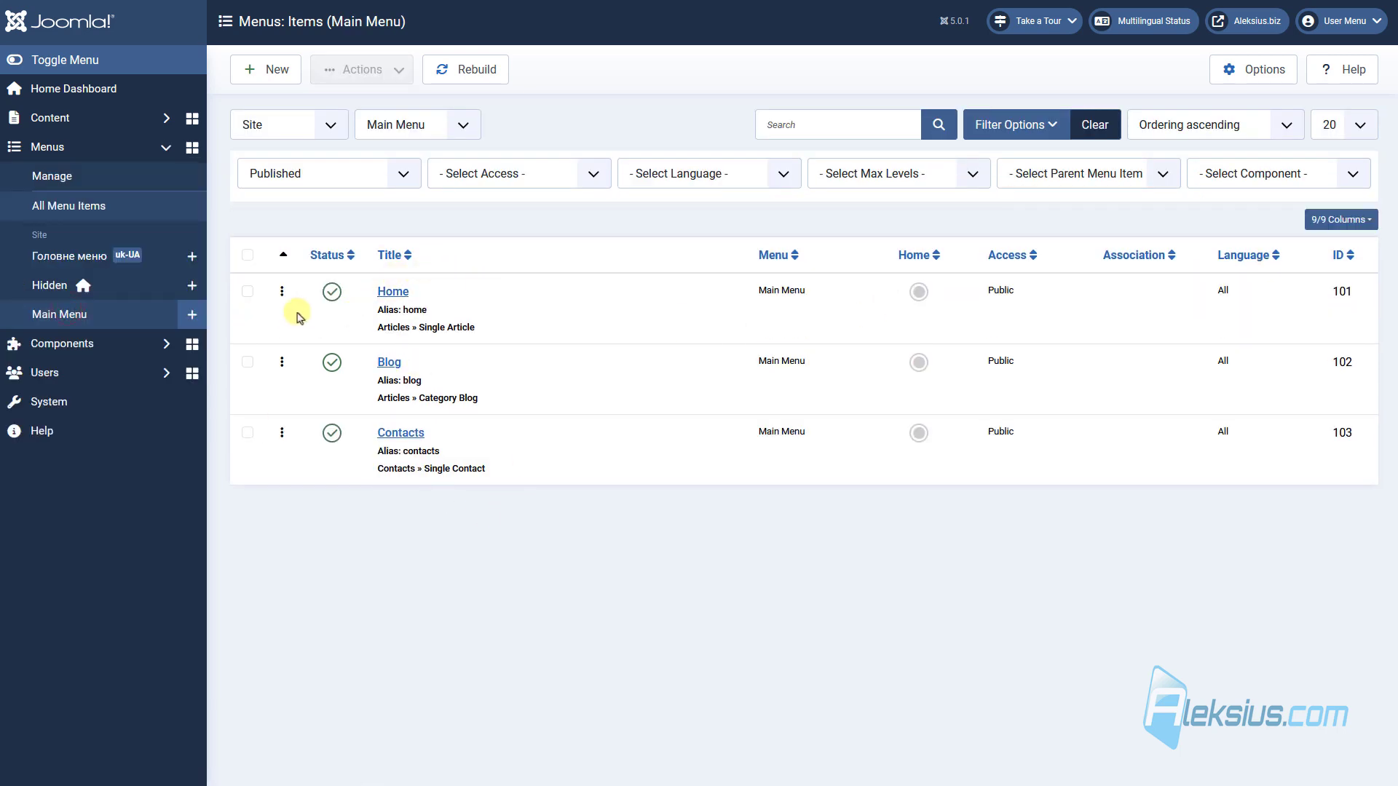
click(385, 293)
scroll(1078, 609, down, 2)
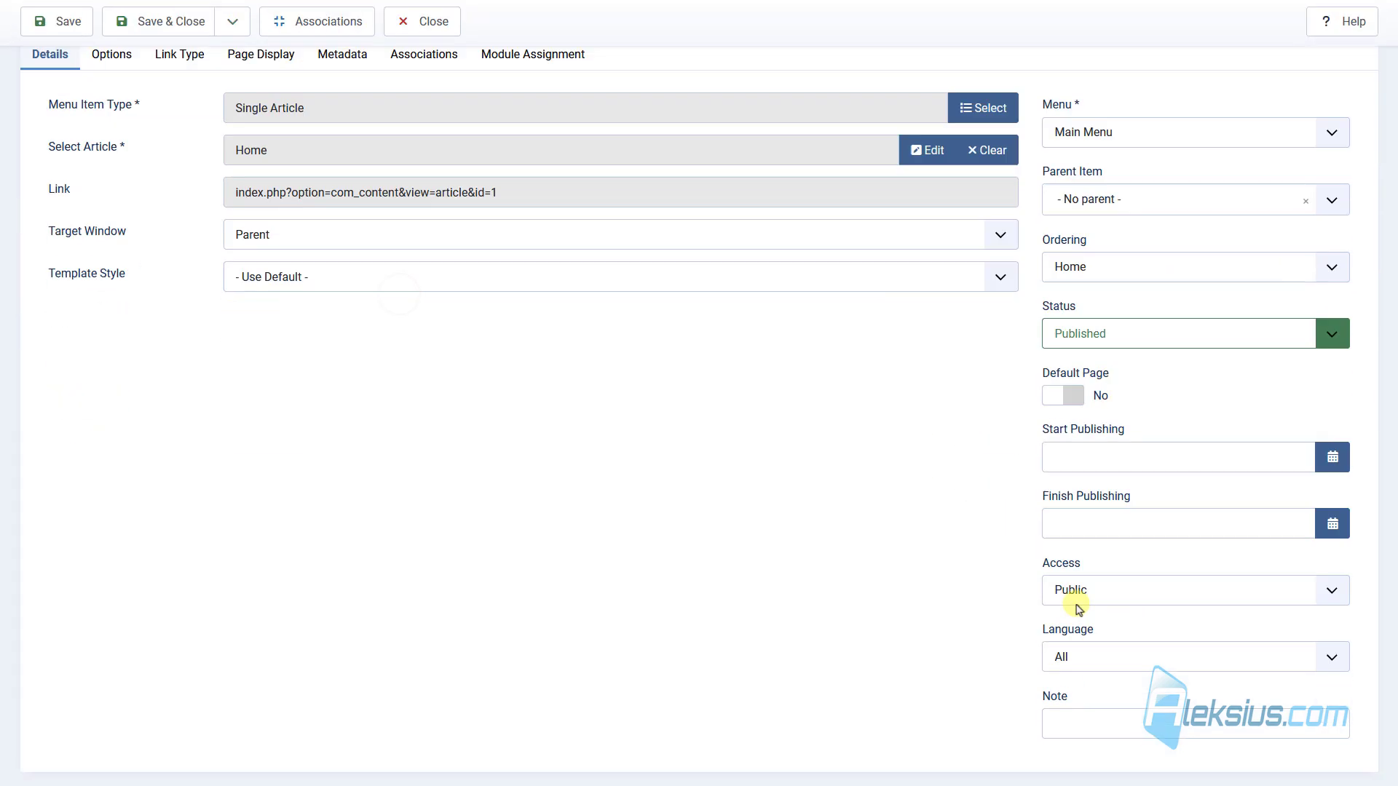
click(1073, 636)
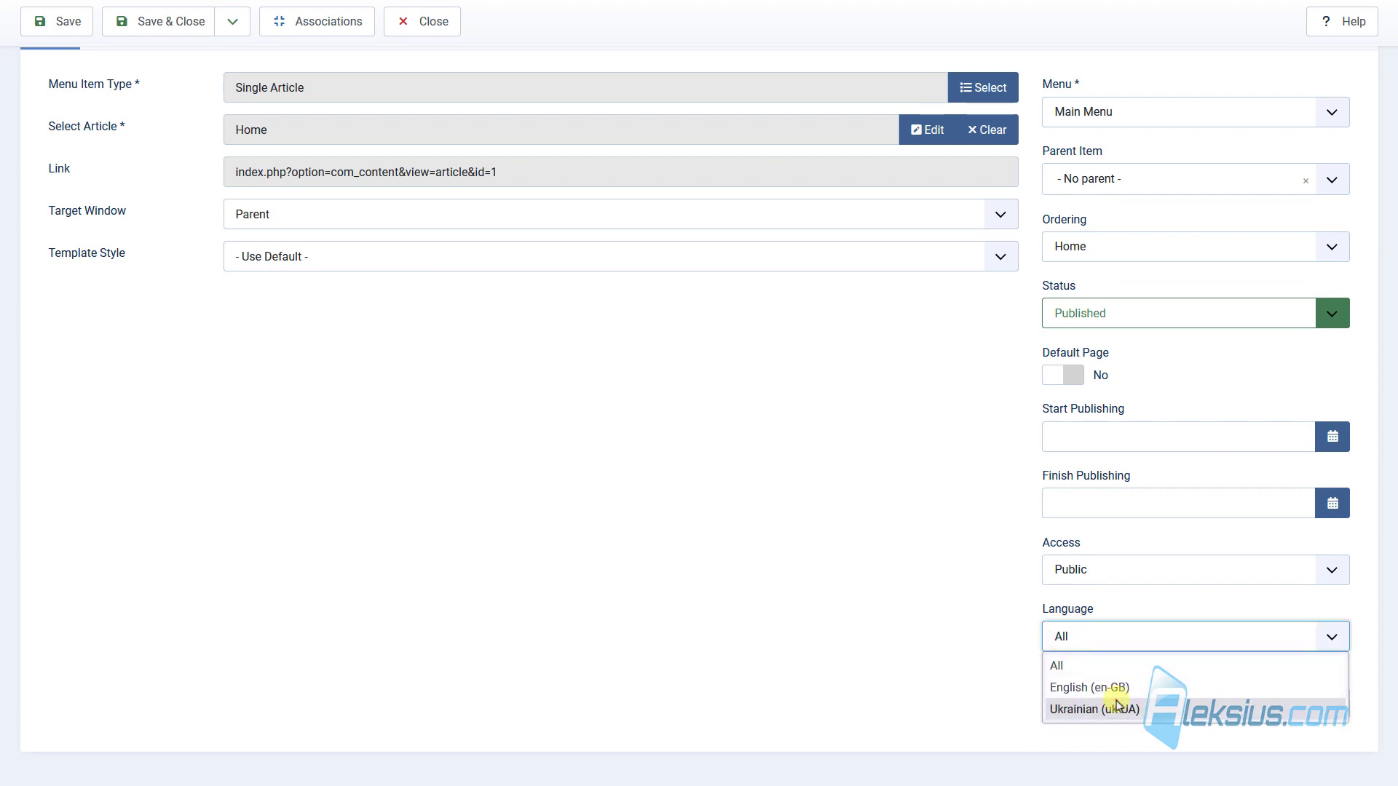
click(1089, 687)
click(53, 25)
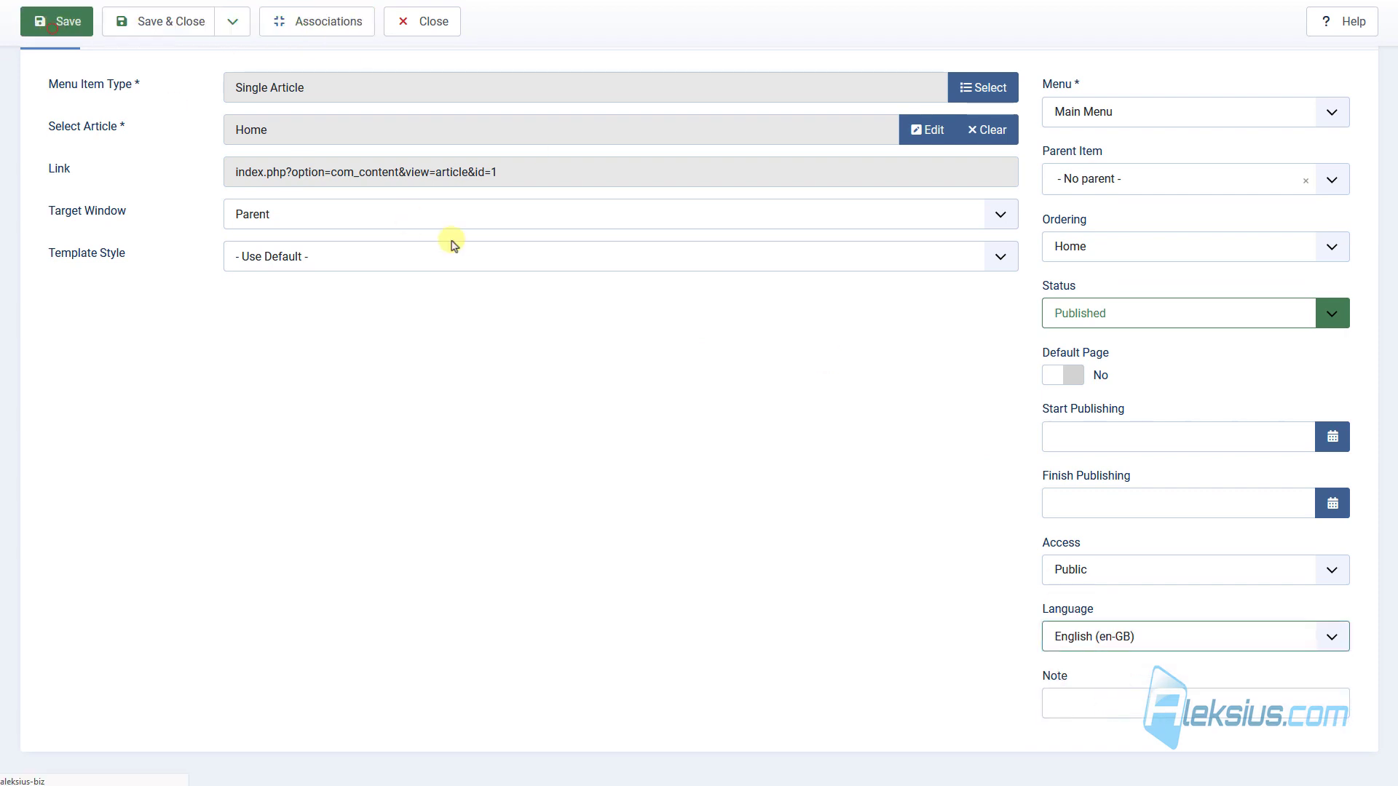
Associate the Home item with the Ukrainian item Головна, save and close it, and make Home the English default home page
click(421, 266)
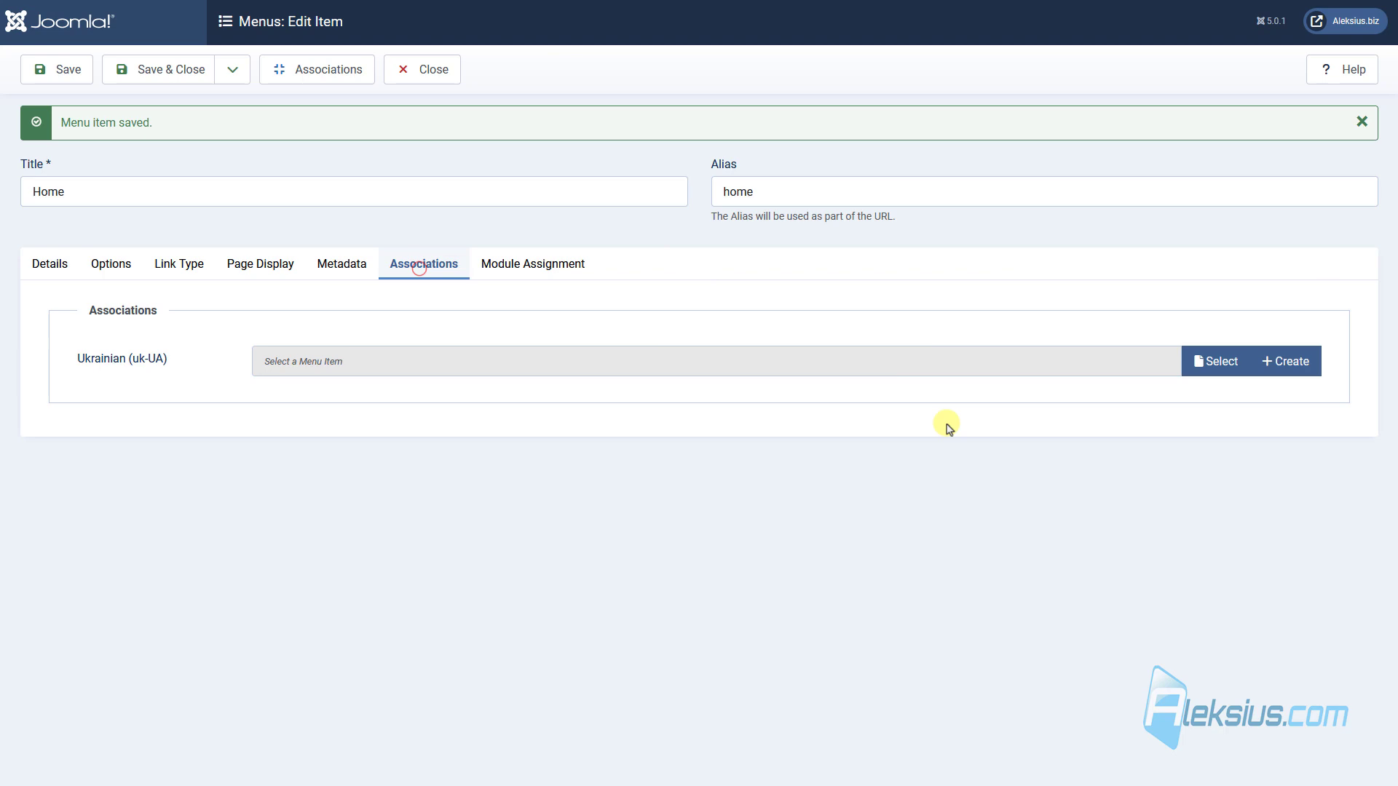
click(1194, 375)
click(185, 181)
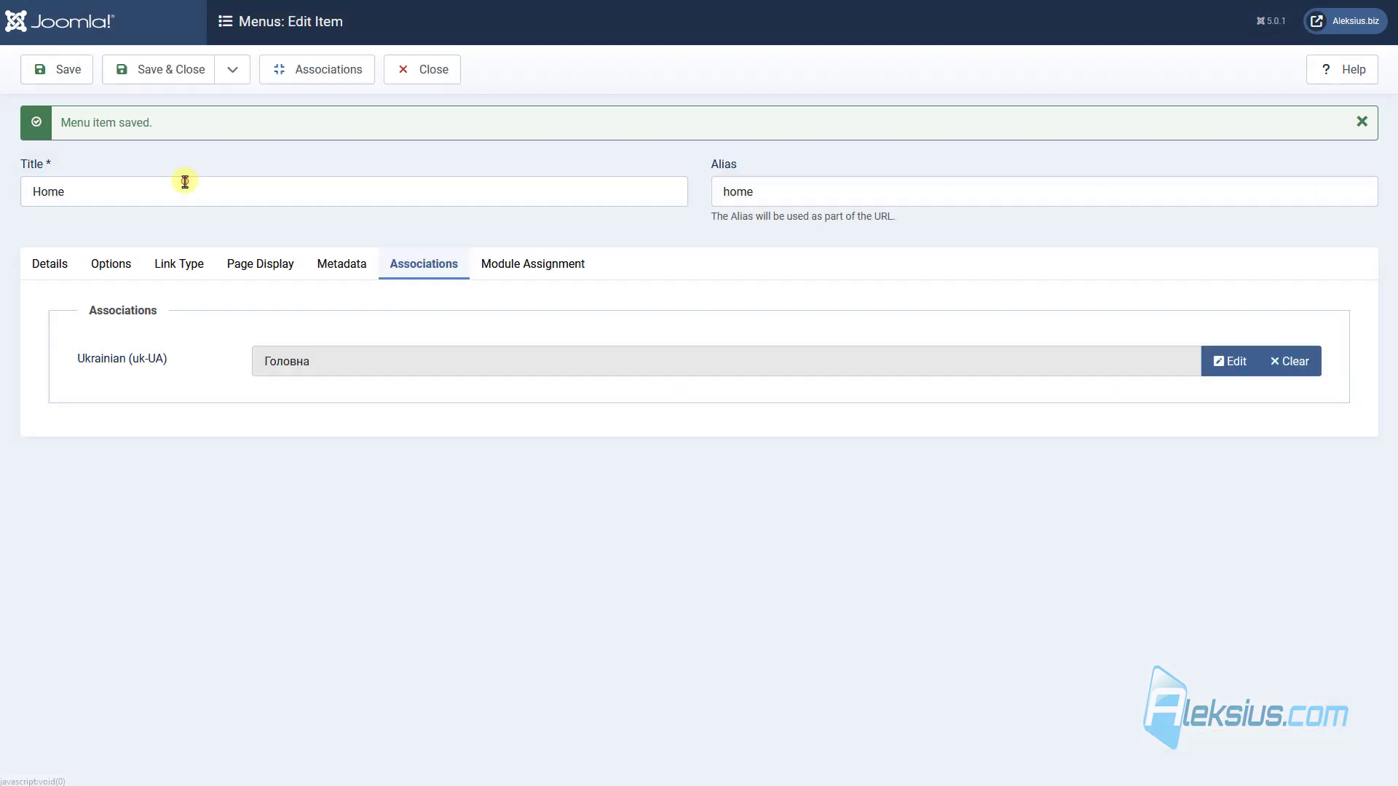
click(185, 70)
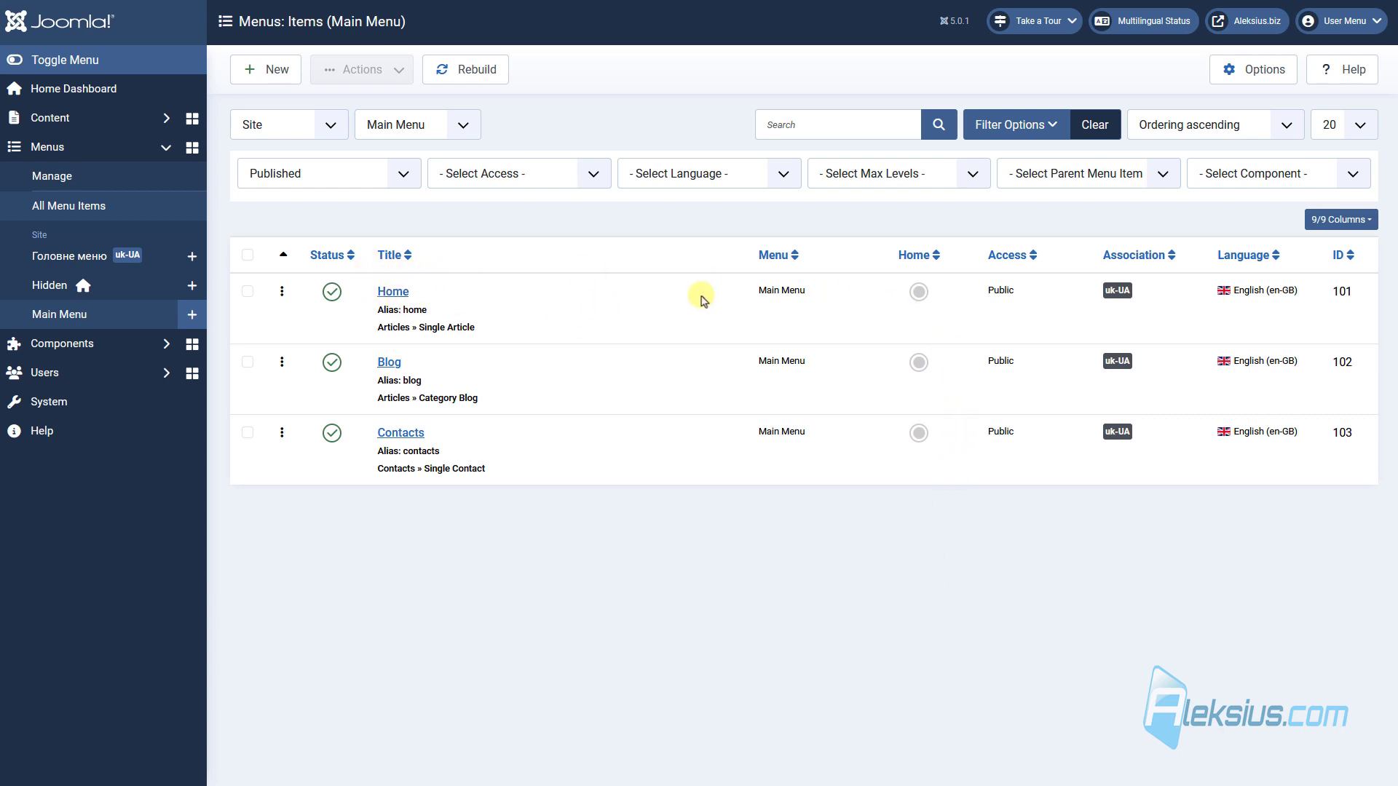
click(915, 293)
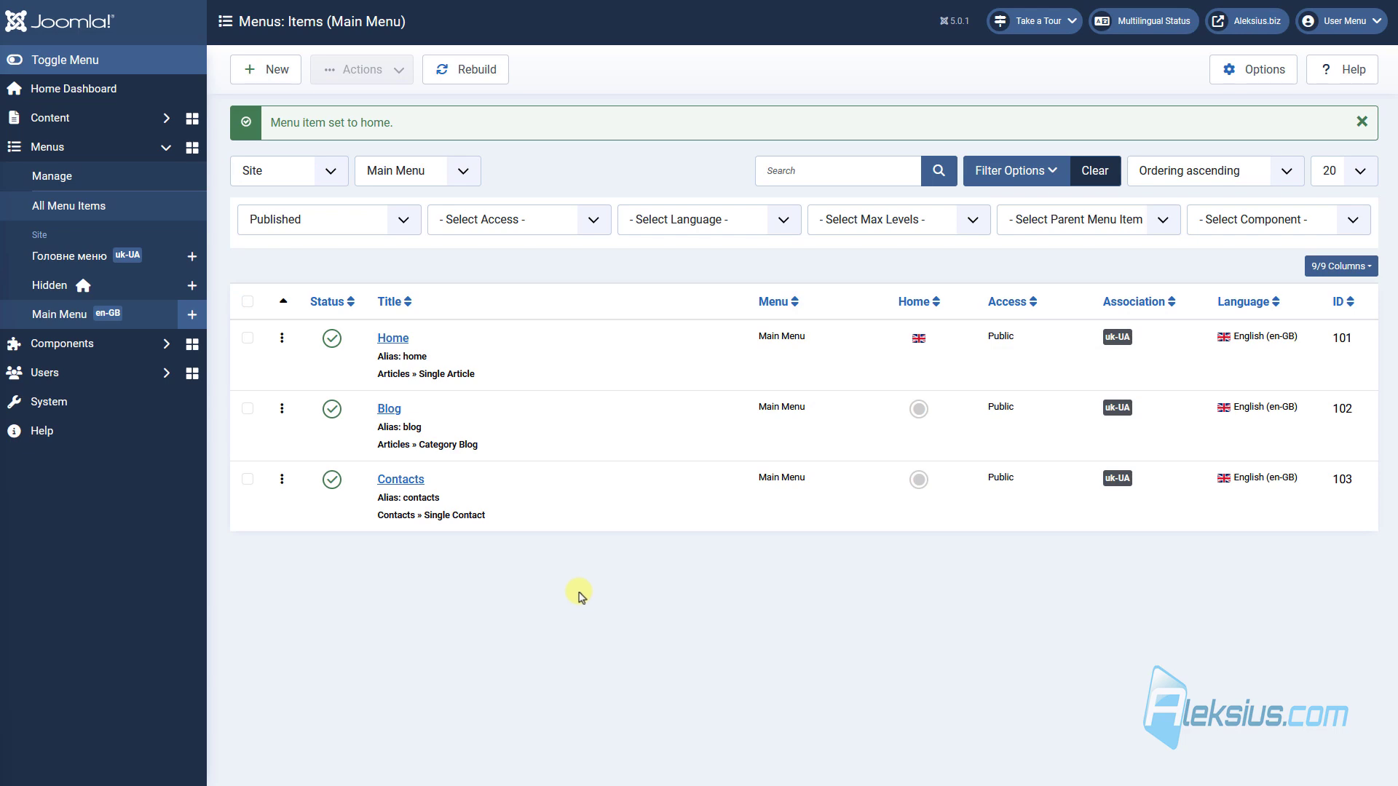
Set the language of the Breadcrumbs site module to English (en-GB) and save it
click(42, 401)
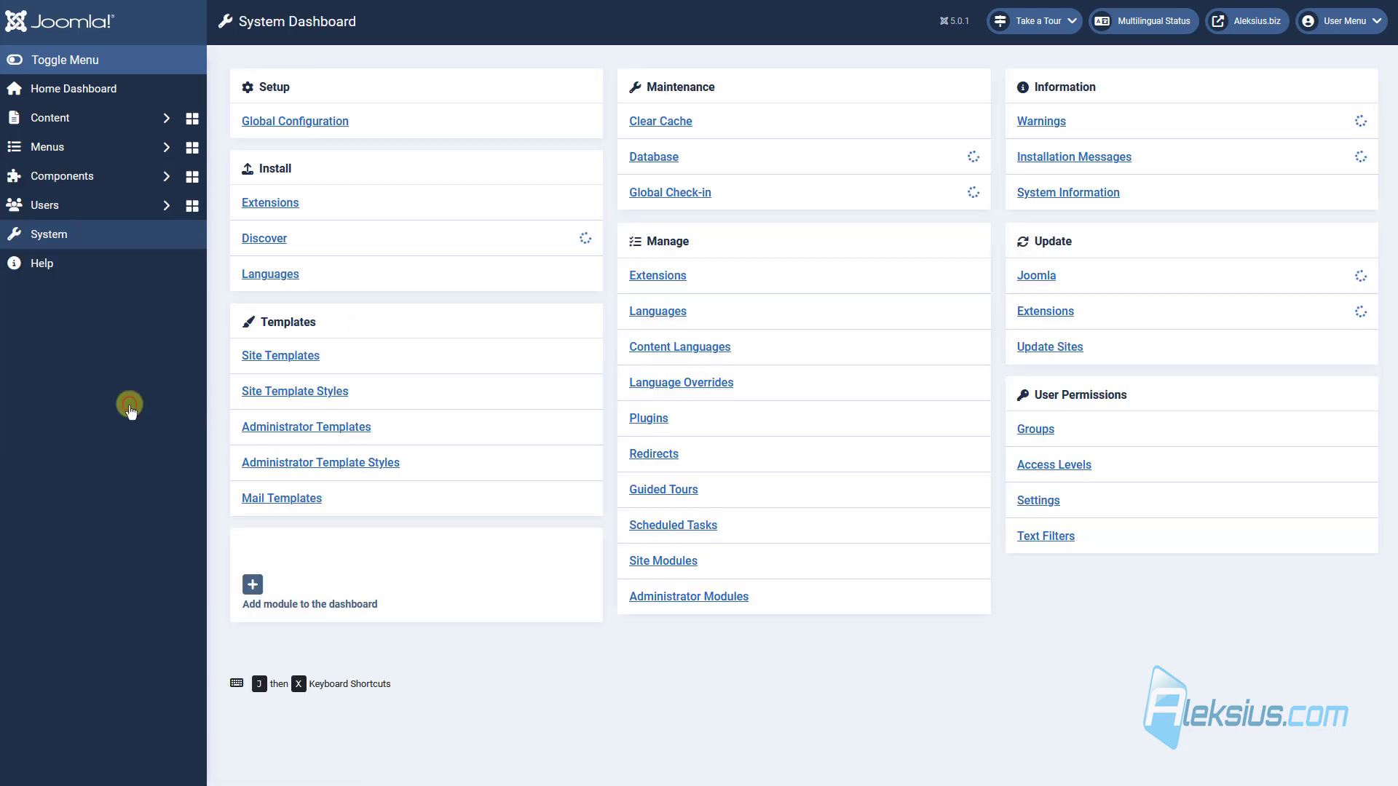
click(693, 562)
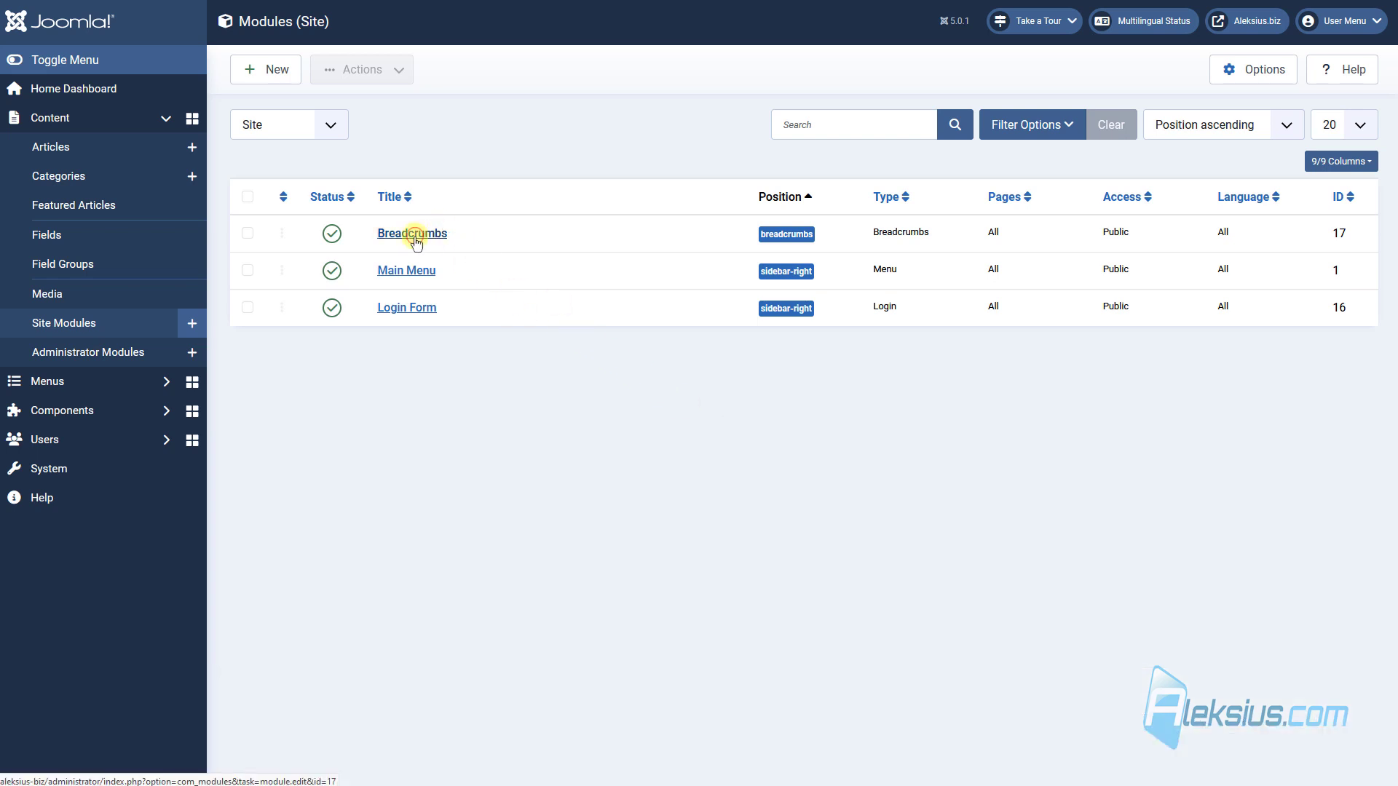
click(416, 241)
scroll(1099, 626, down, 2)
click(1084, 640)
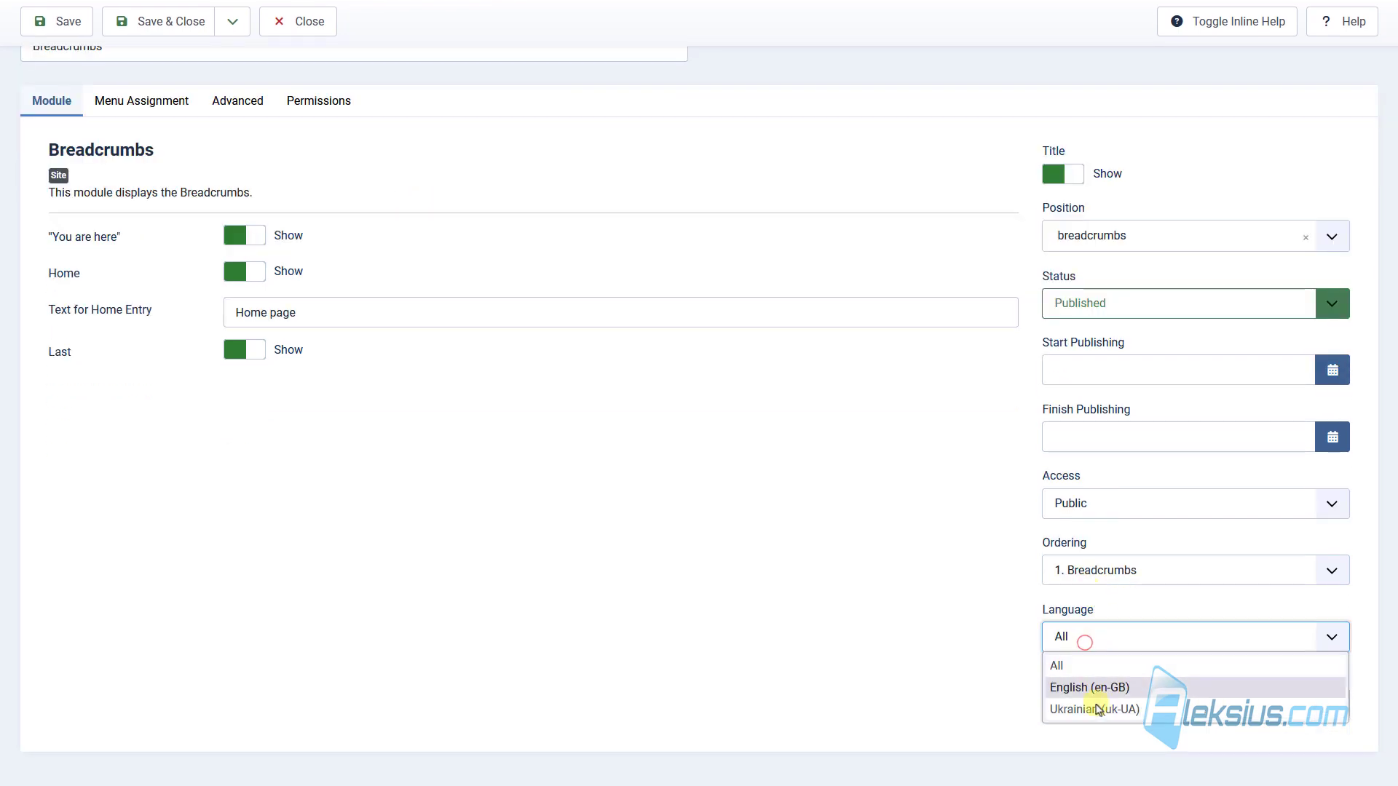
click(1095, 687)
scroll(878, 528, up, 2)
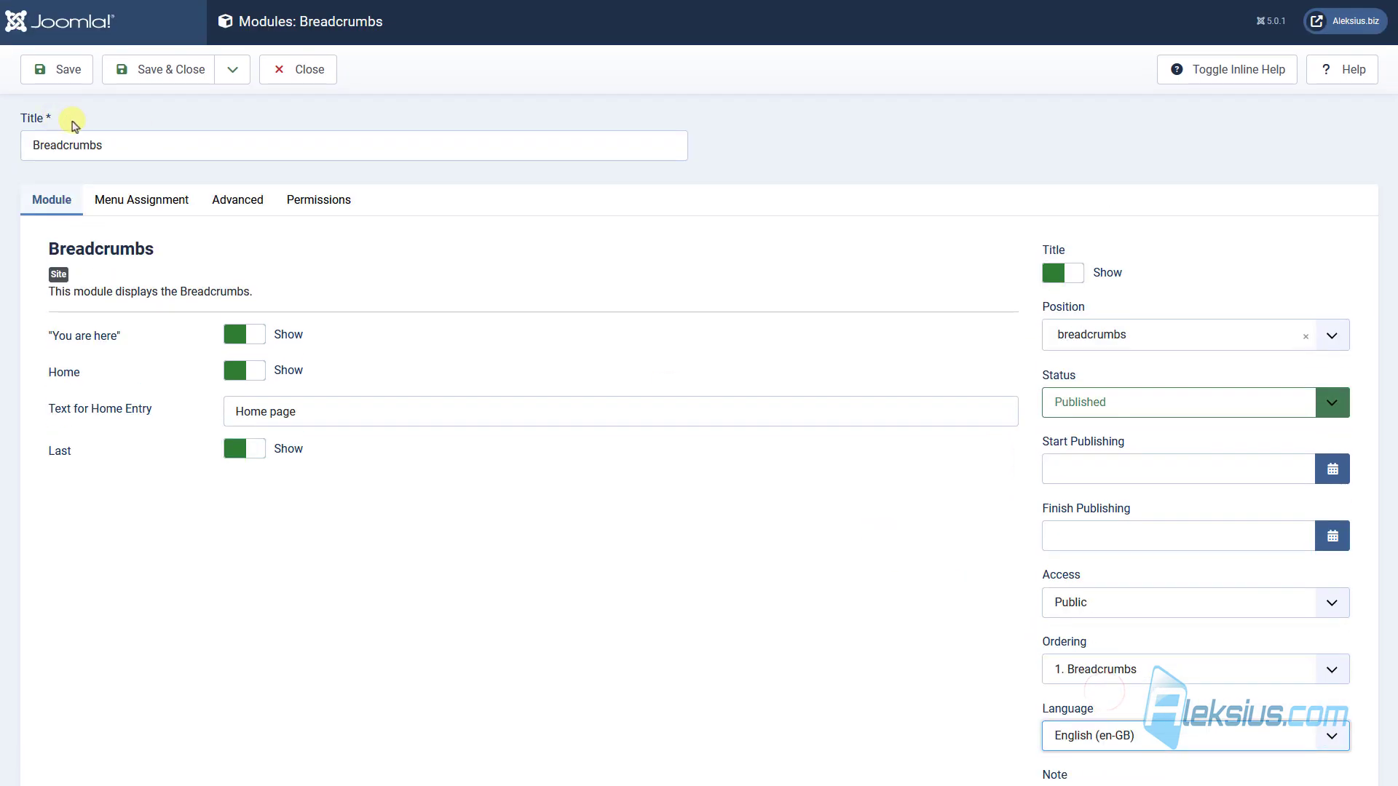
click(59, 69)
Save the Breadcrumbs module as a copy titled "Навігатор" with the home entry text "Головна сторінка"
click(232, 69)
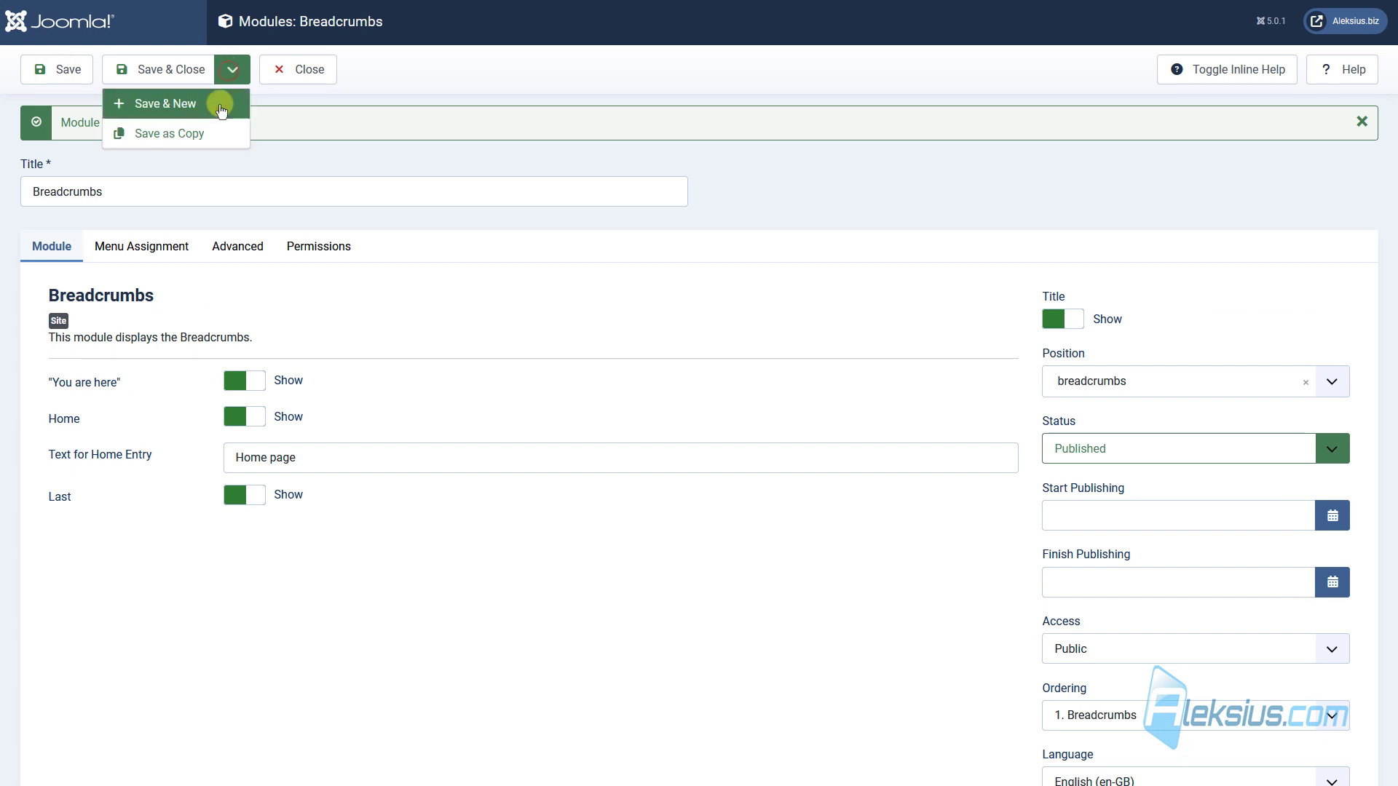
click(203, 134)
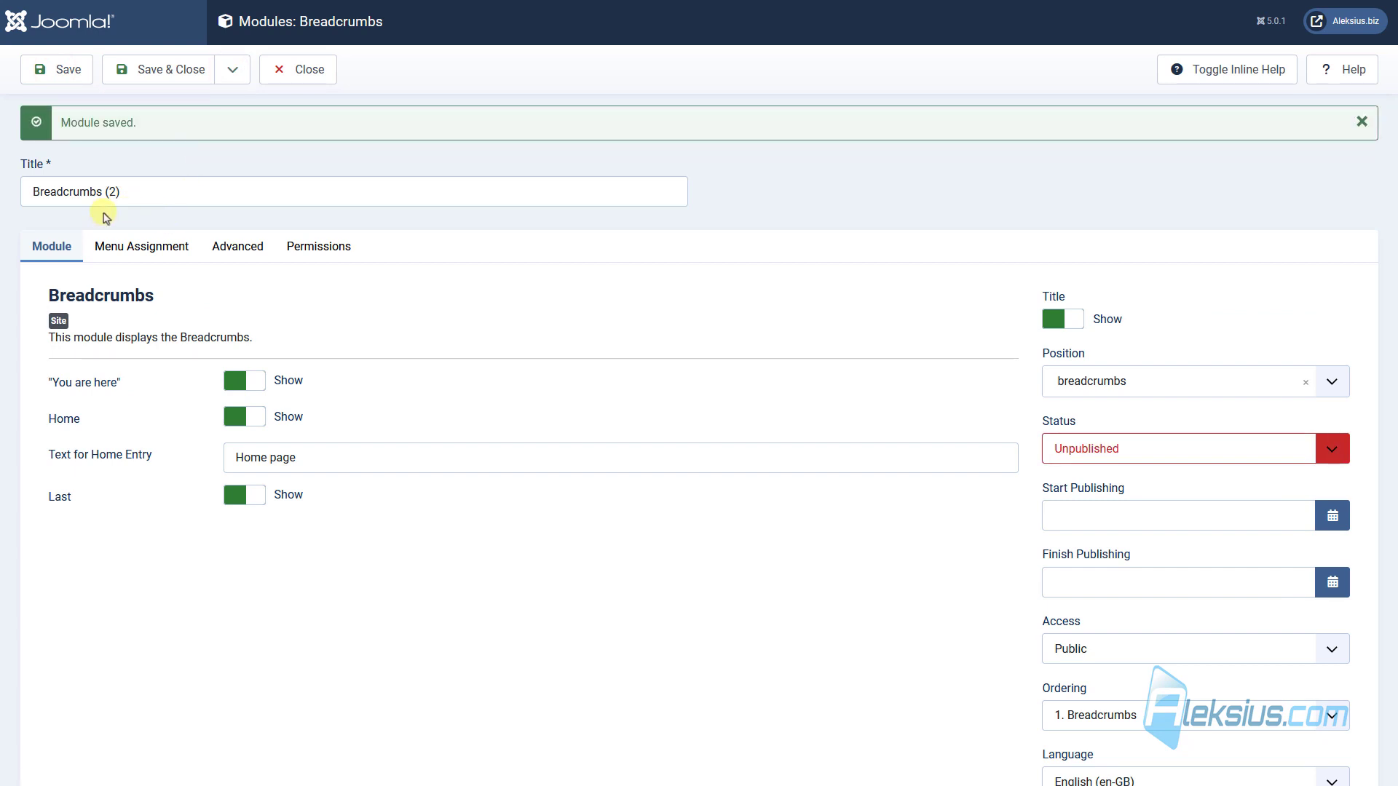
triple_click(368, 462)
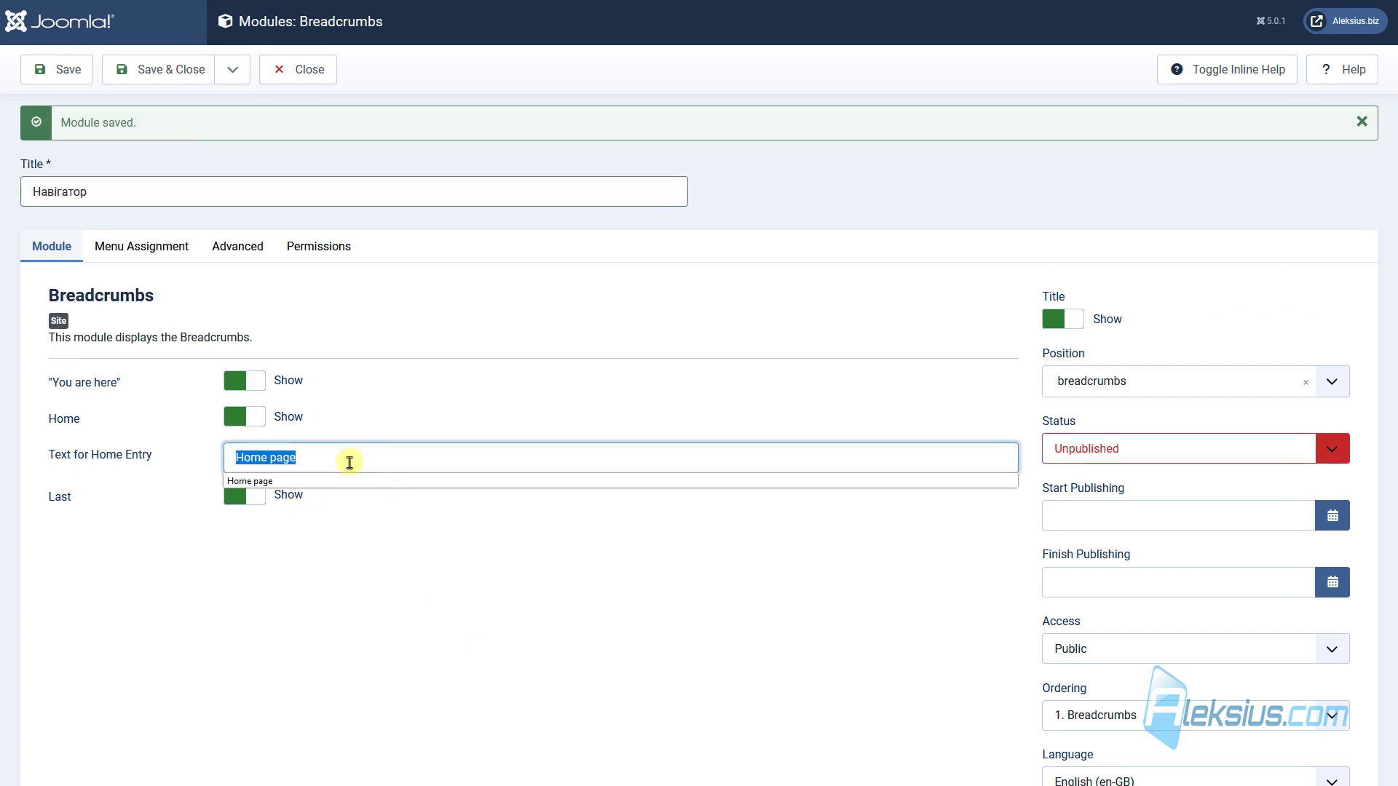
key(ctrl+v)
click(1064, 412)
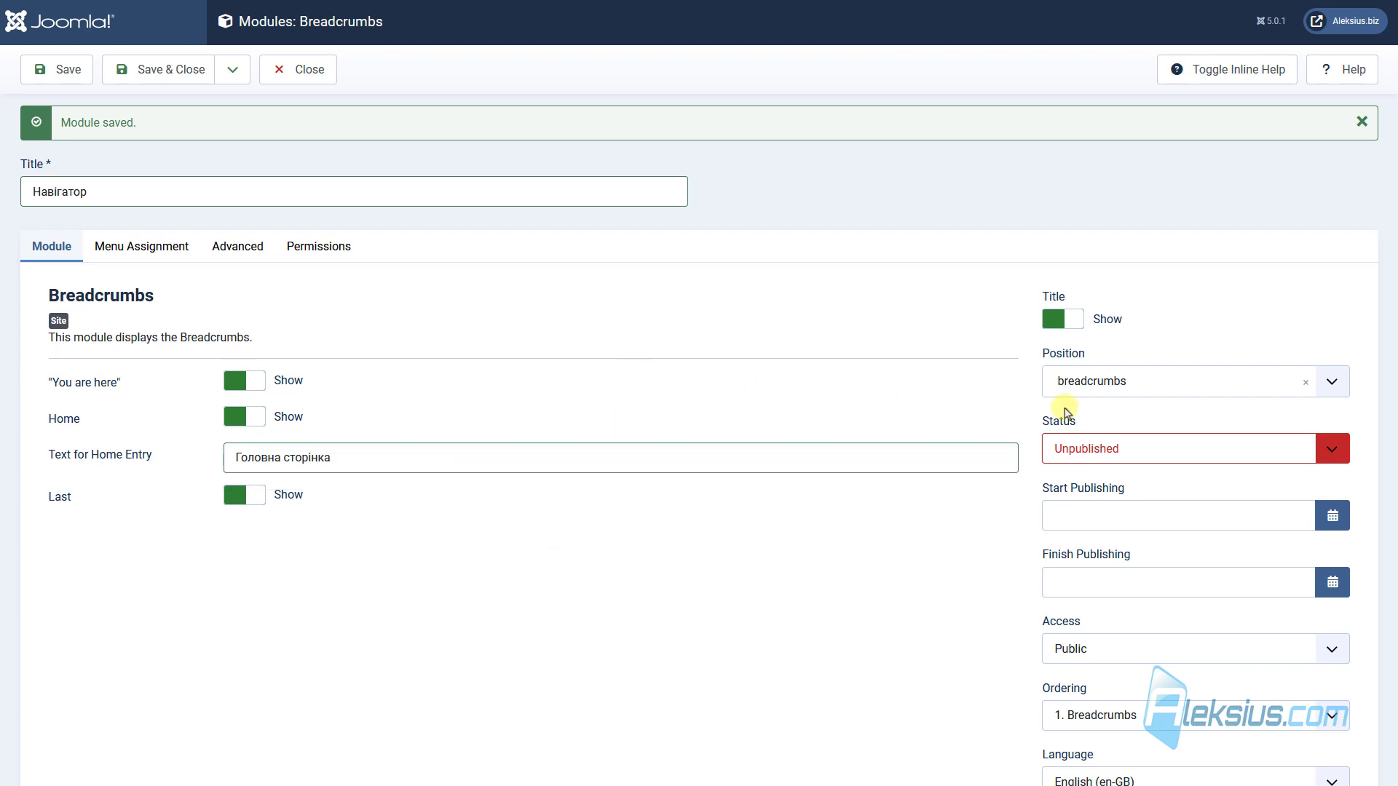
Set the Навігатор module's status to Published and its language to Ukrainian (uk-UA), and save and close it
click(1094, 447)
click(1091, 475)
scroll(973, 556, down, 2)
click(1083, 637)
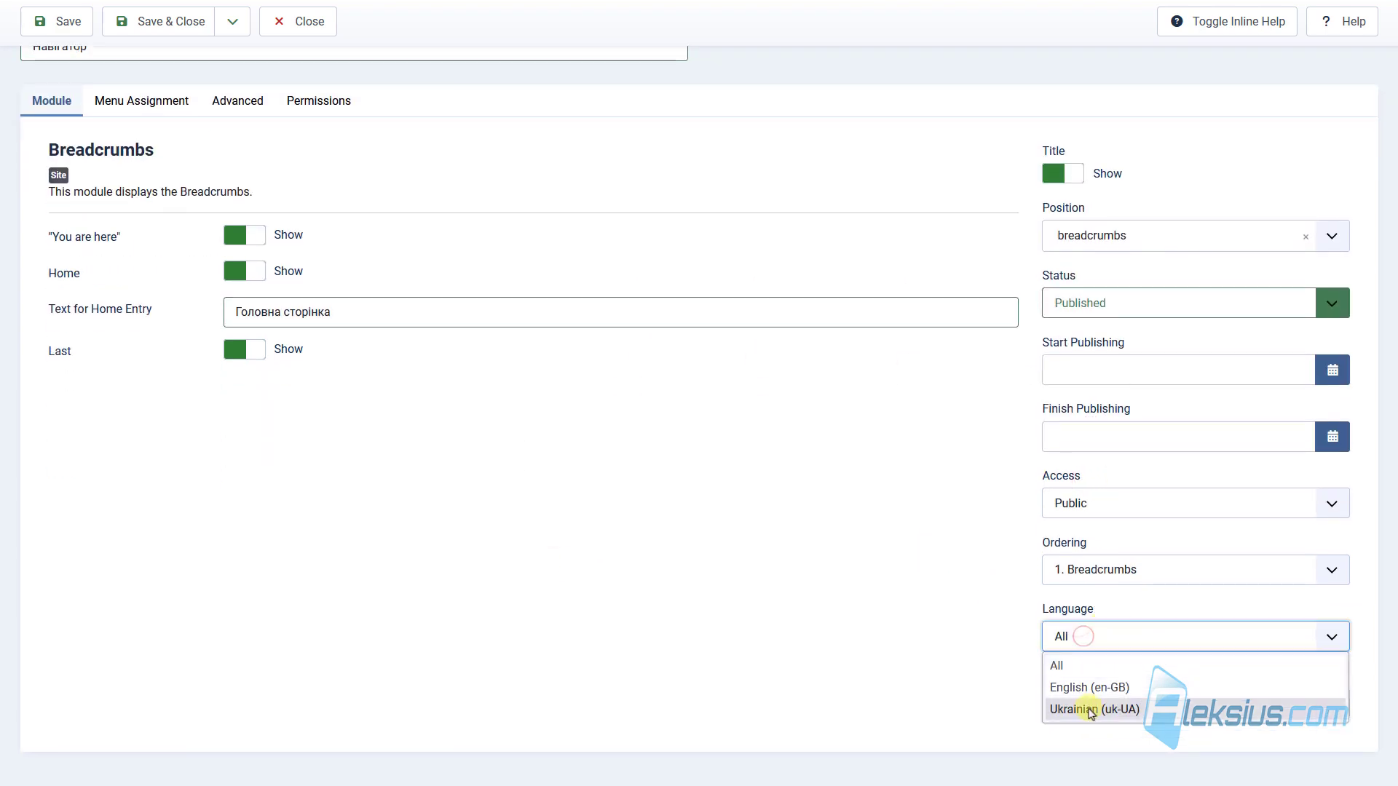
click(1091, 709)
click(57, 22)
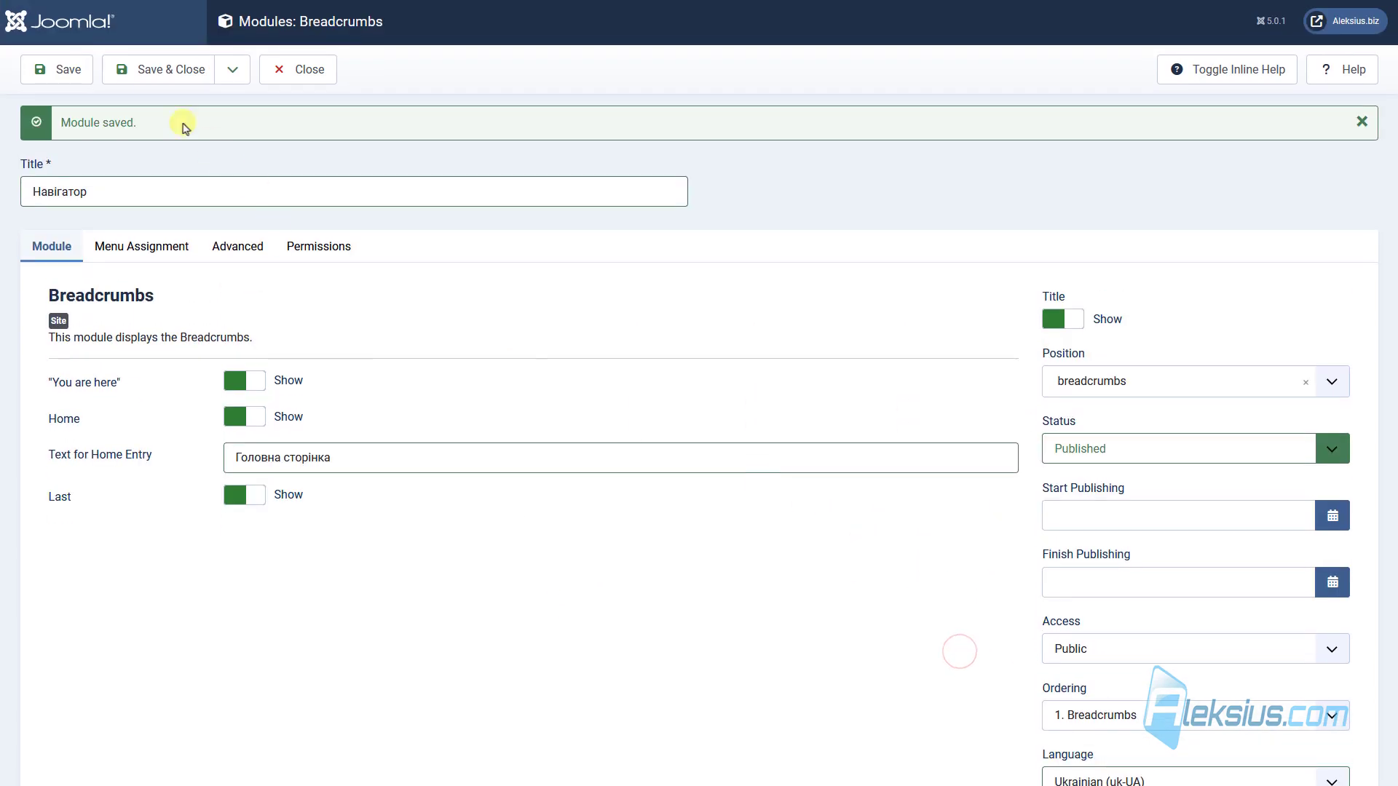
click(51, 72)
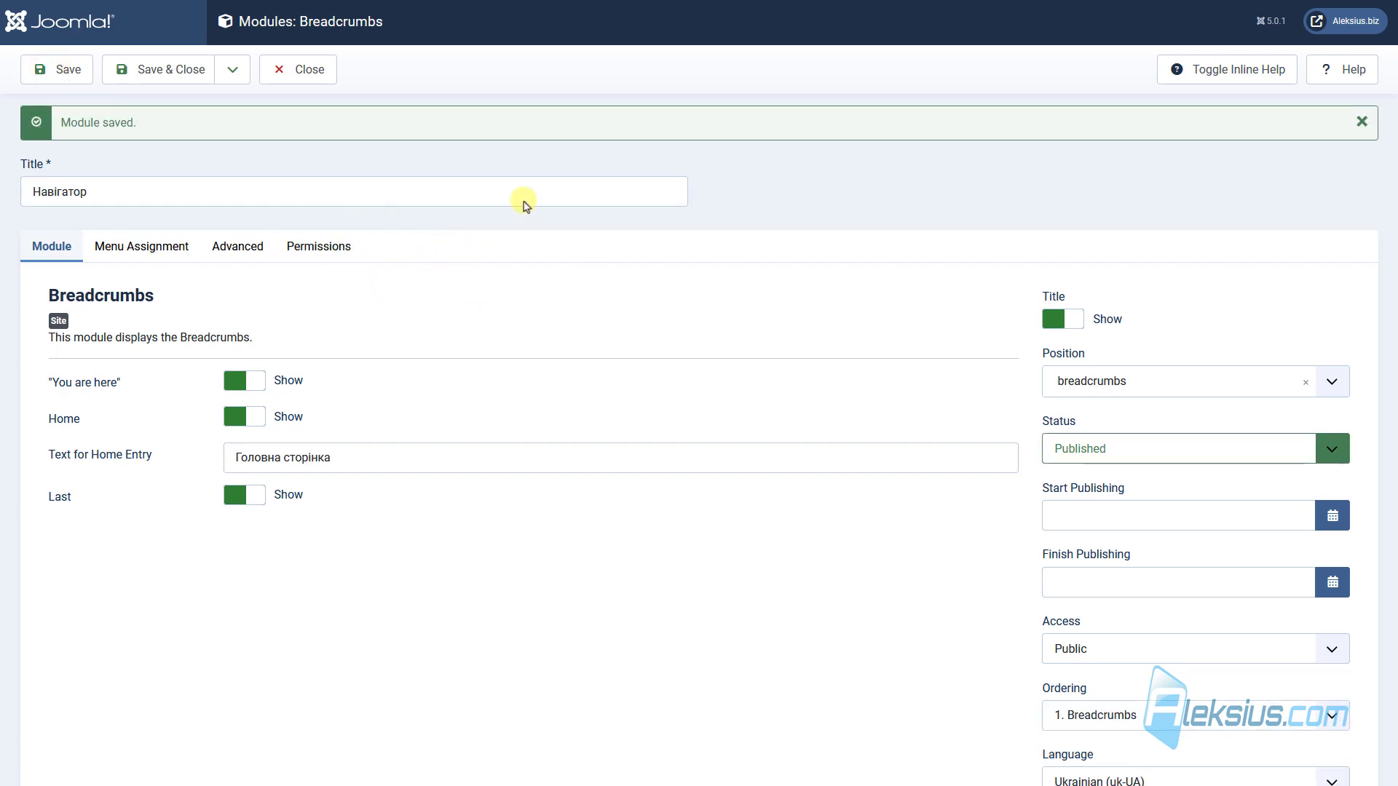
click(176, 73)
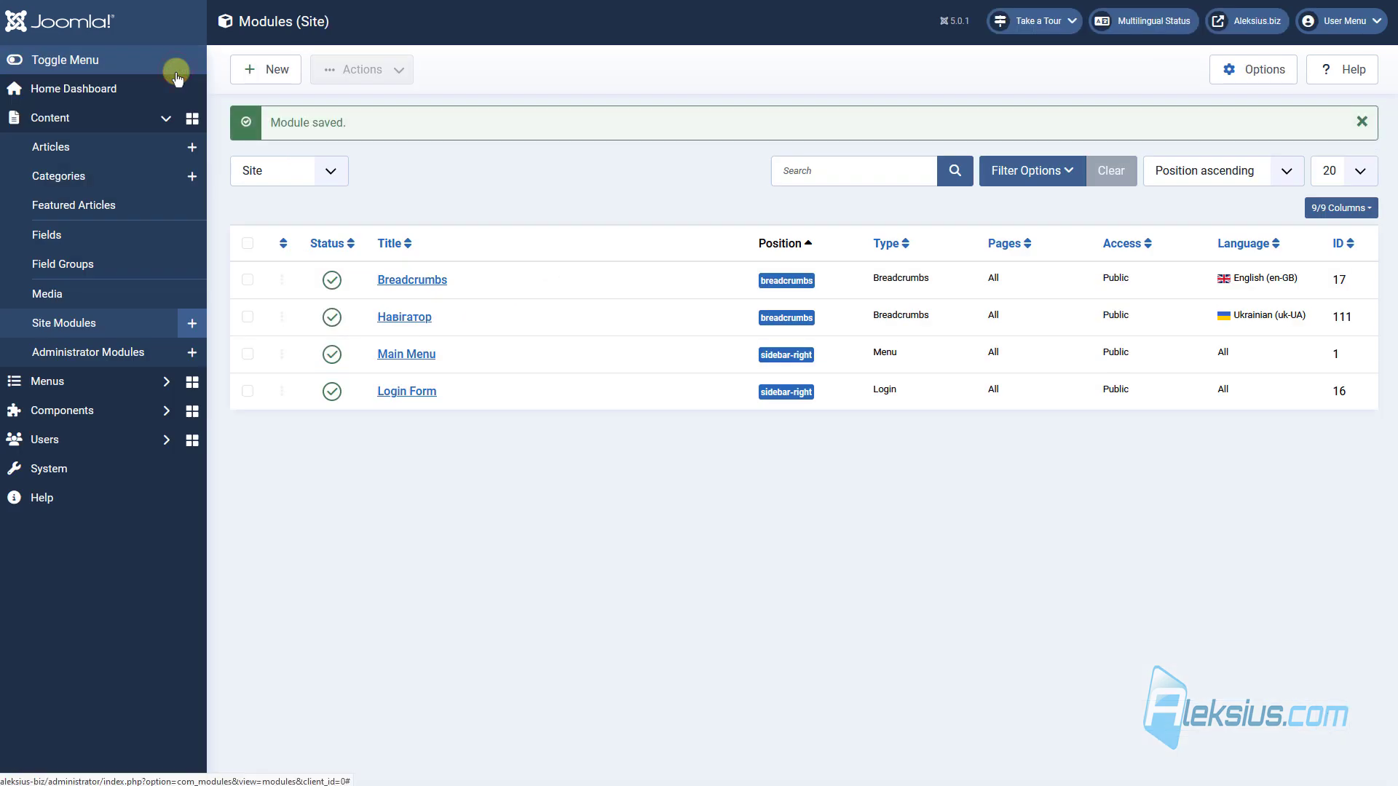
Set the language of the Main Menu site module to English (en-GB) and save it
click(415, 361)
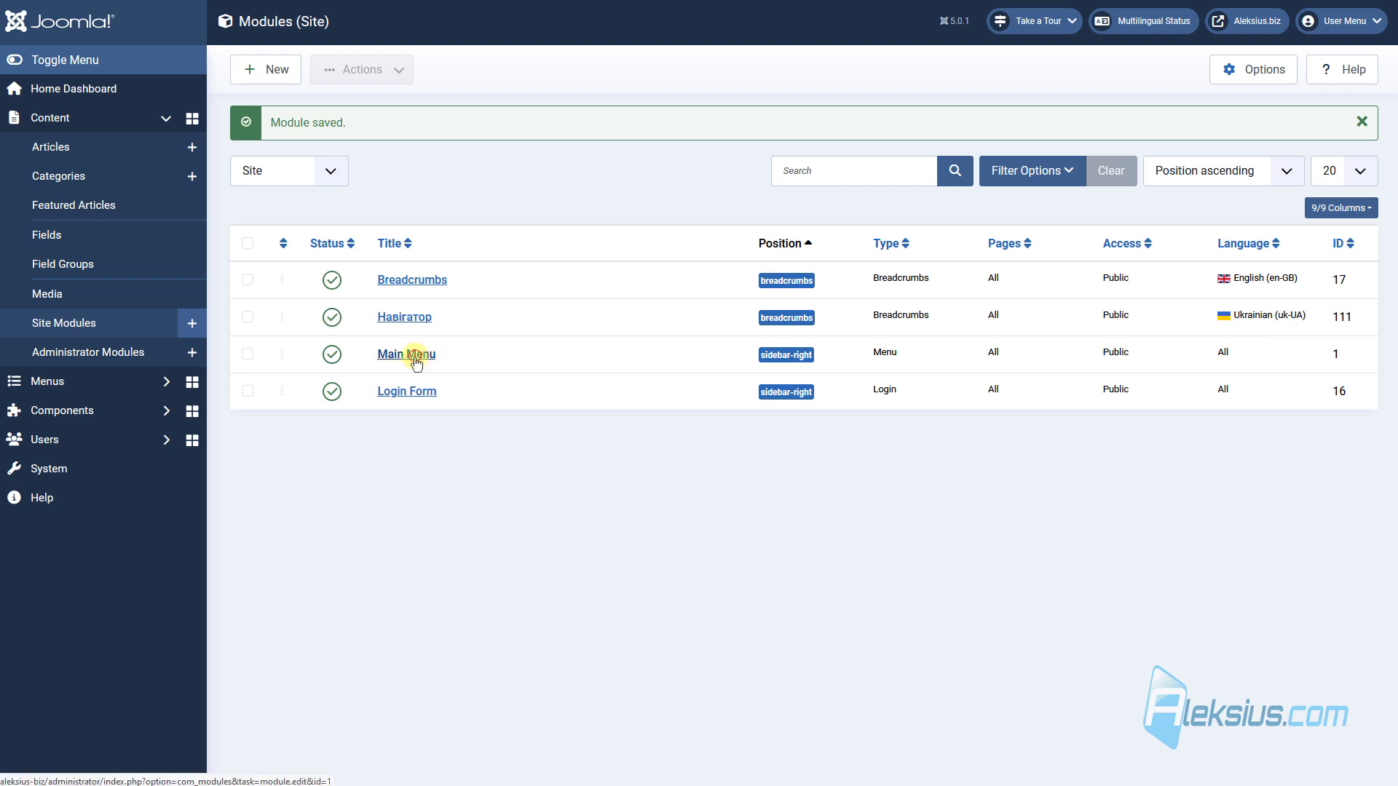
click(1125, 733)
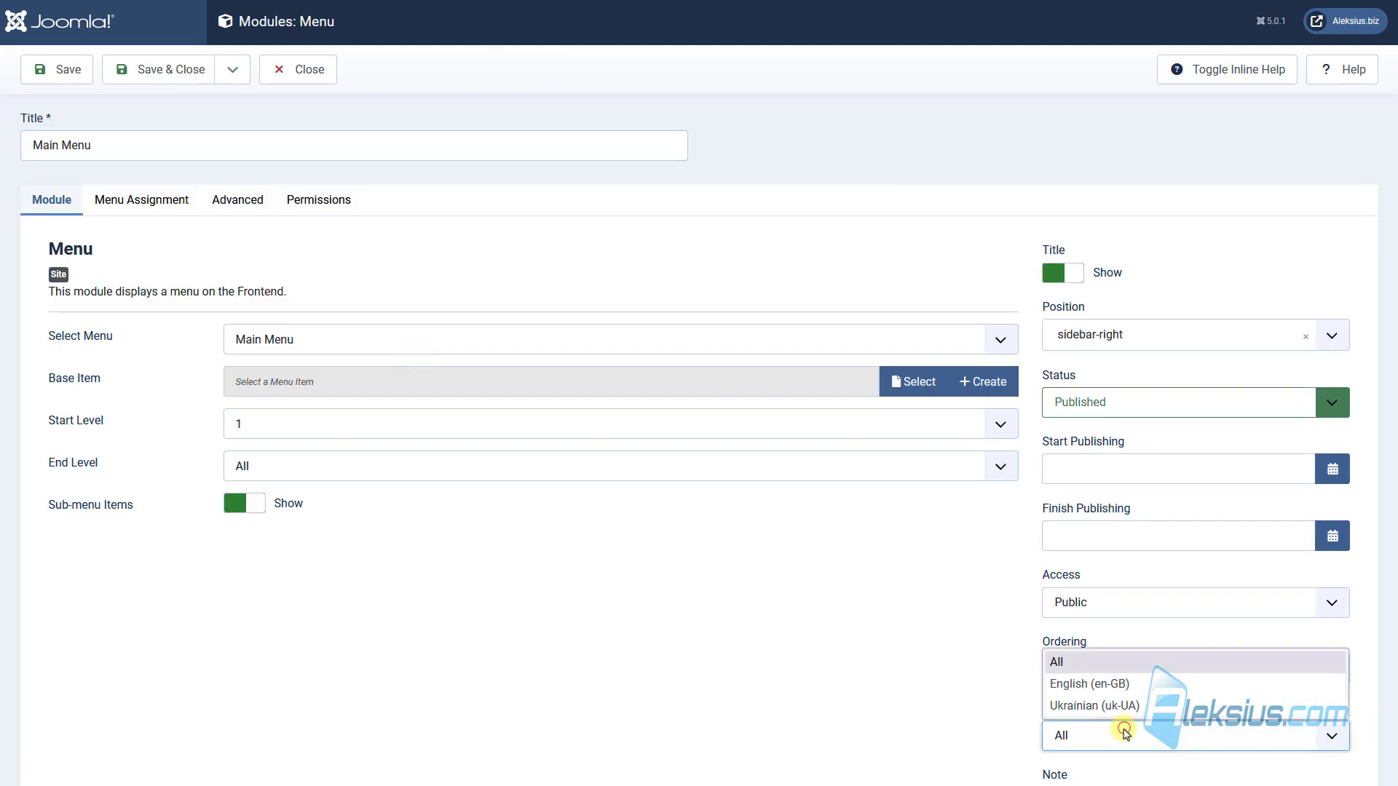
click(1099, 684)
click(46, 67)
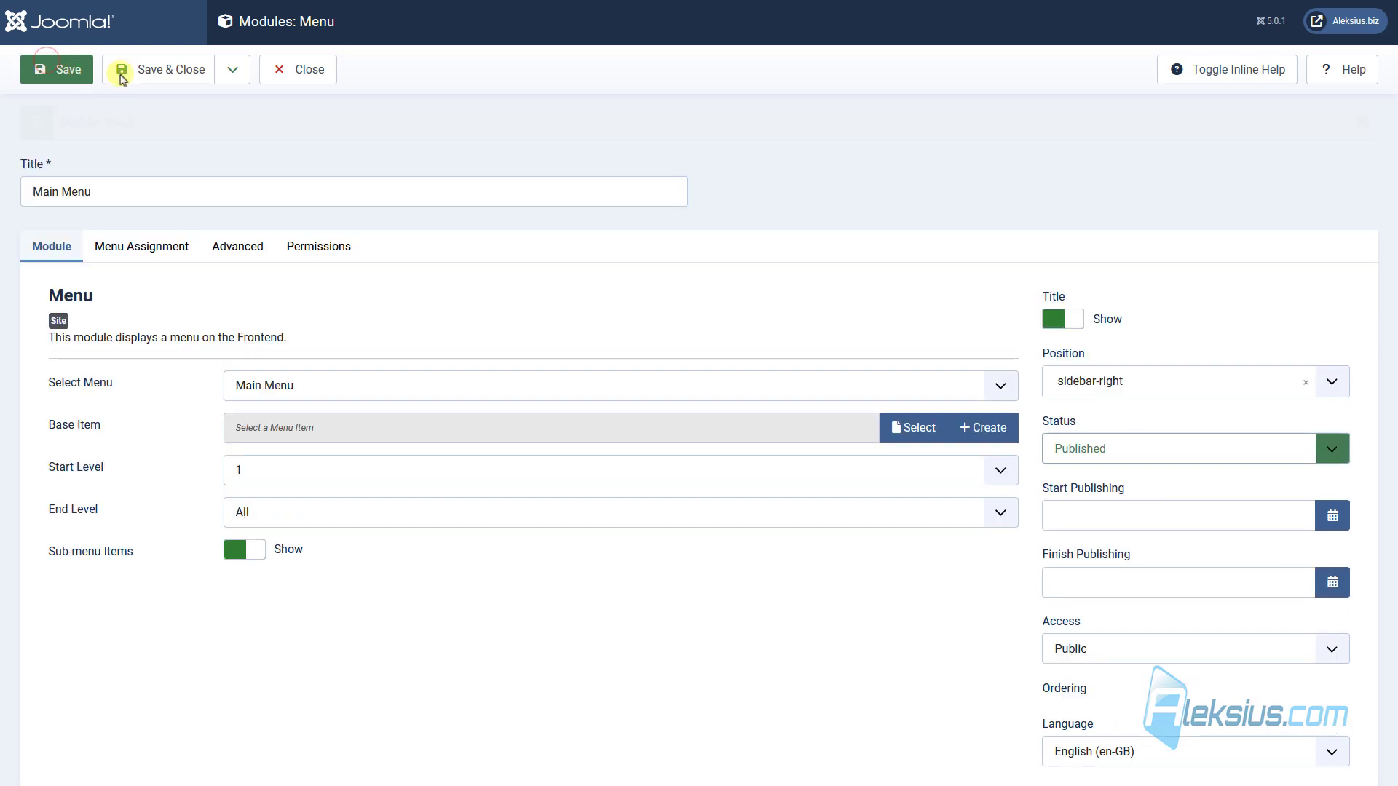
Save the Main Menu module as a copy, title it "Головне меню", and set its status to Published
click(232, 69)
click(210, 128)
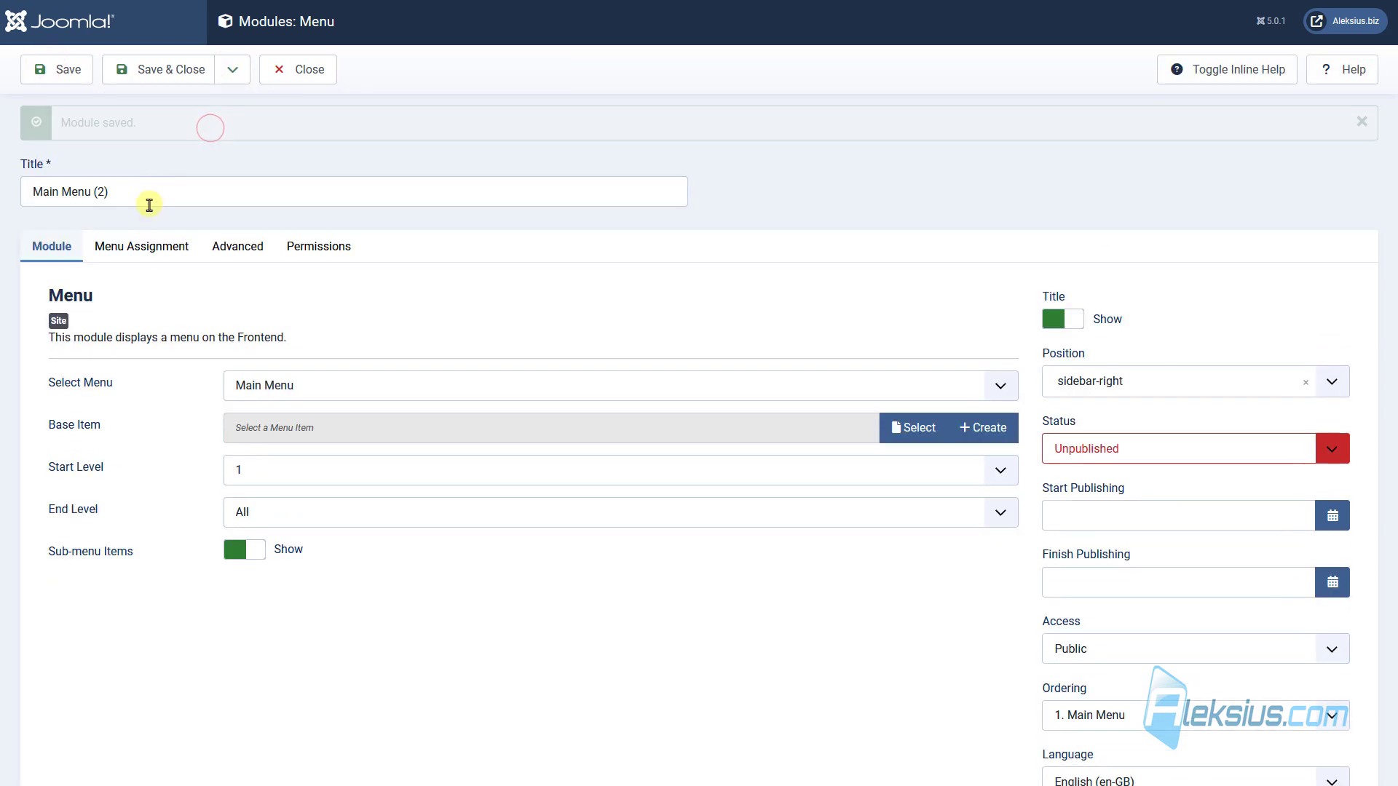
triple_click(116, 191)
key(ctrl+v)
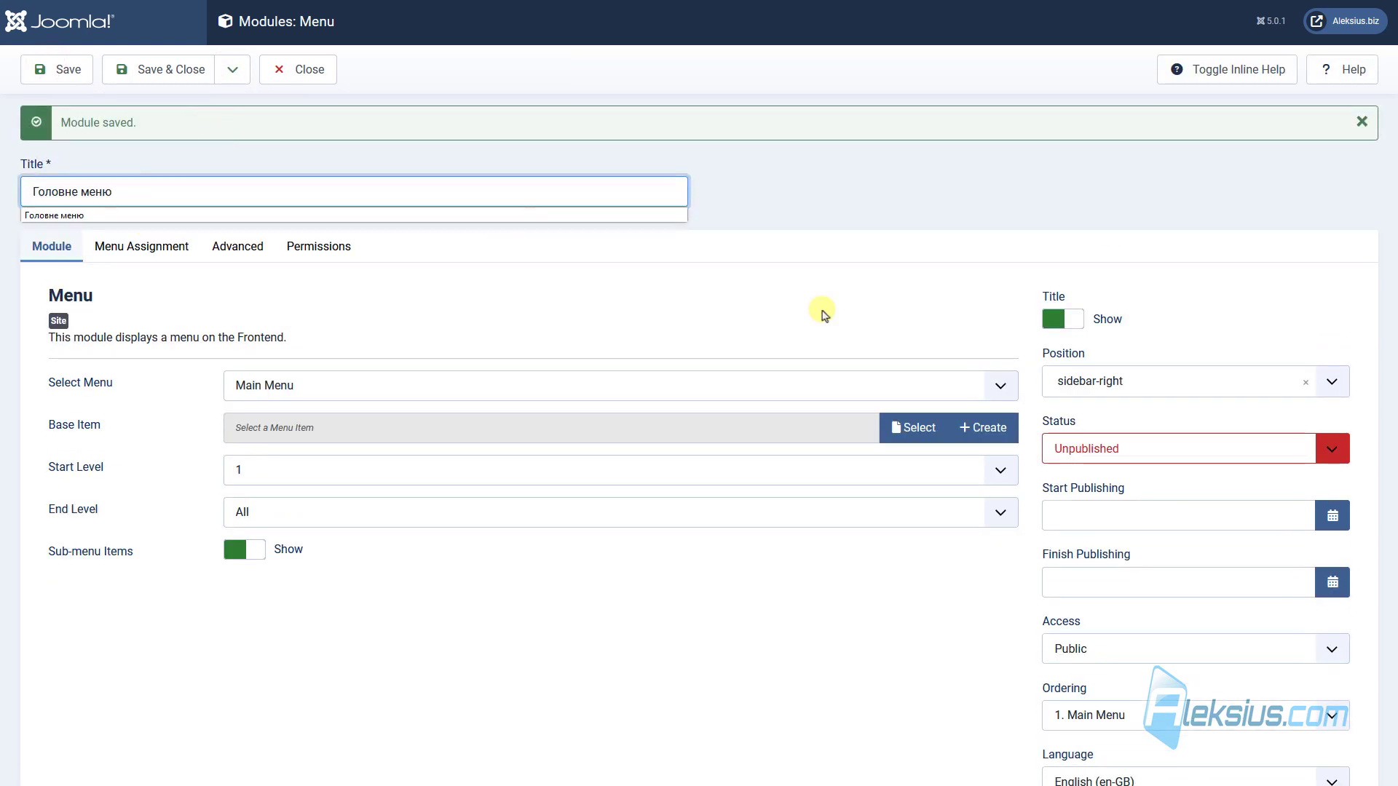
click(1098, 452)
click(1121, 474)
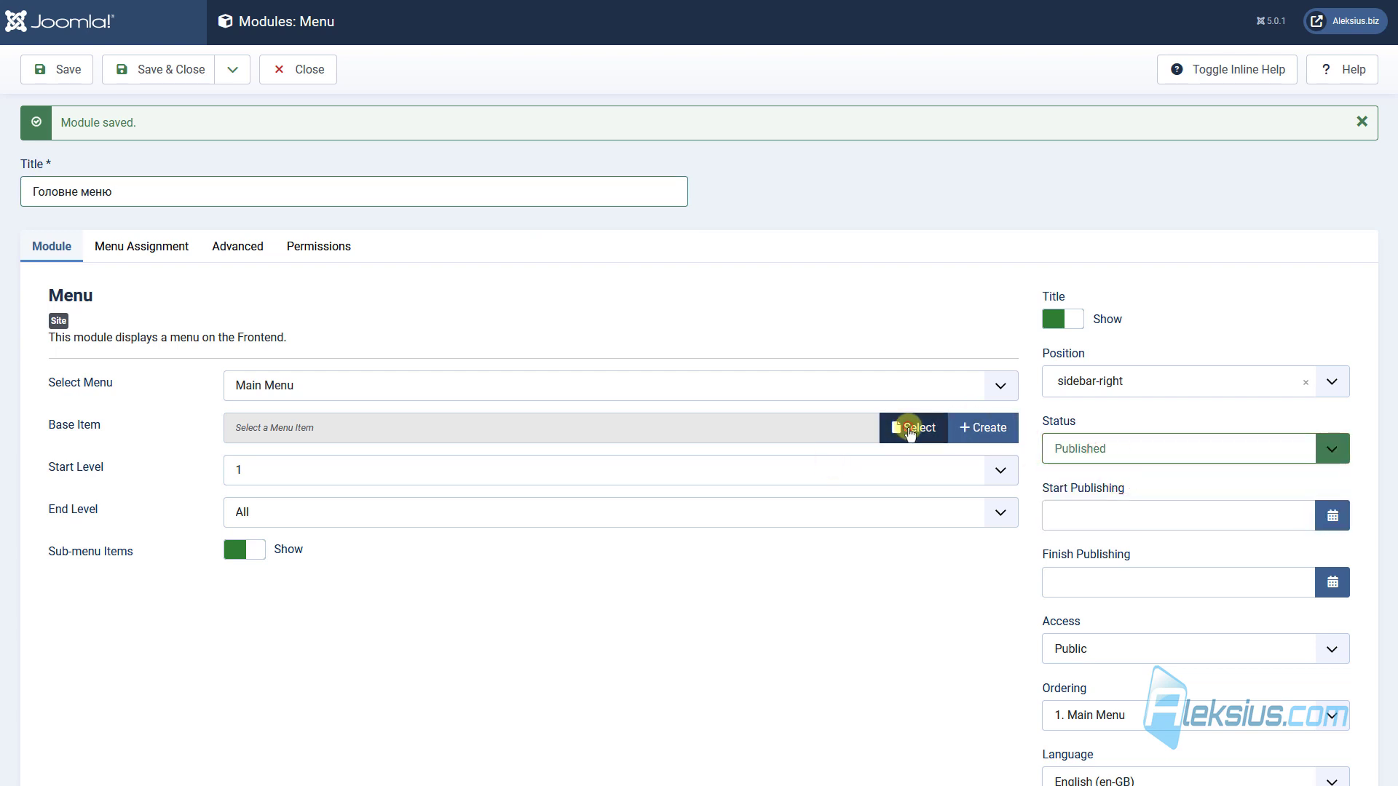
Set the Головне меню module to show the Головне меню menu with language Ukrainian (uk-UA), and save and close it
click(939, 383)
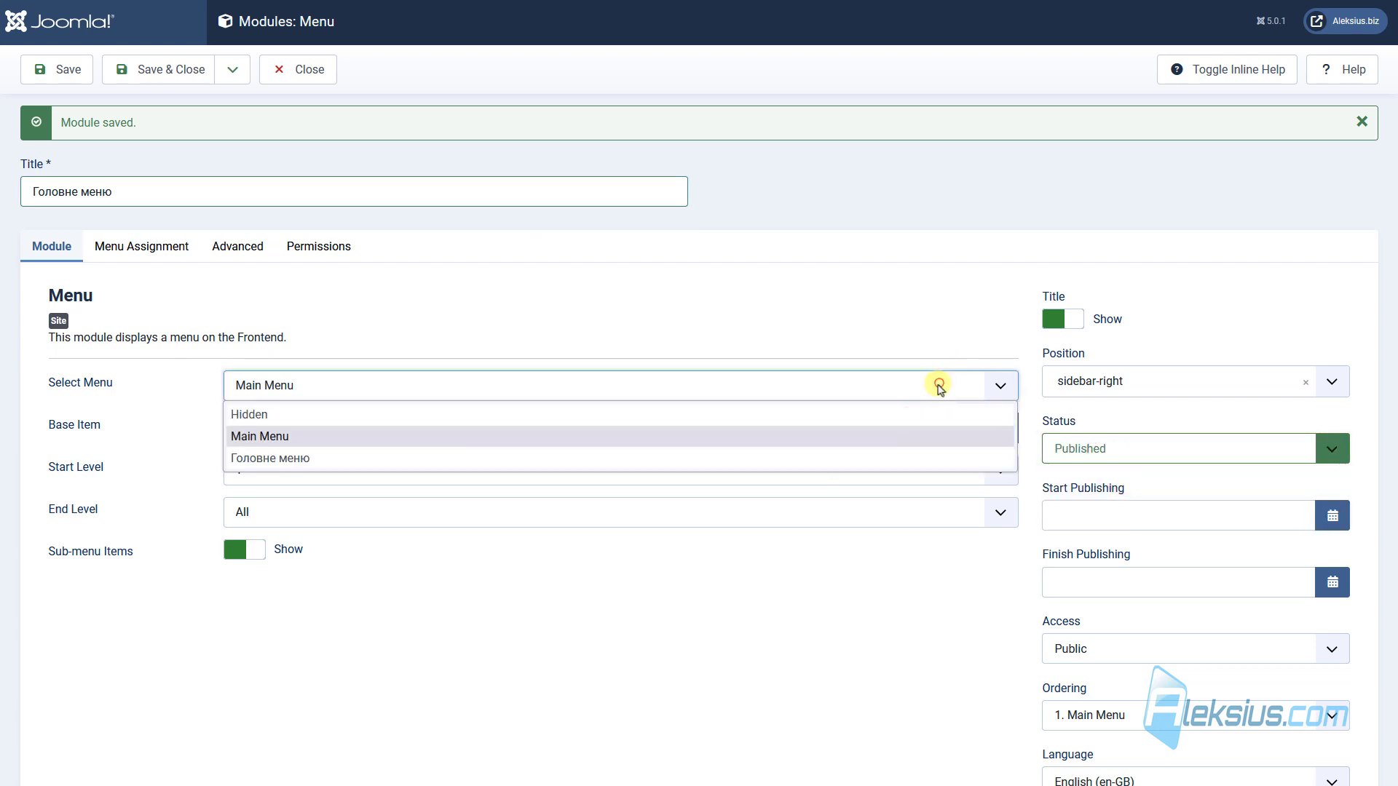
click(311, 459)
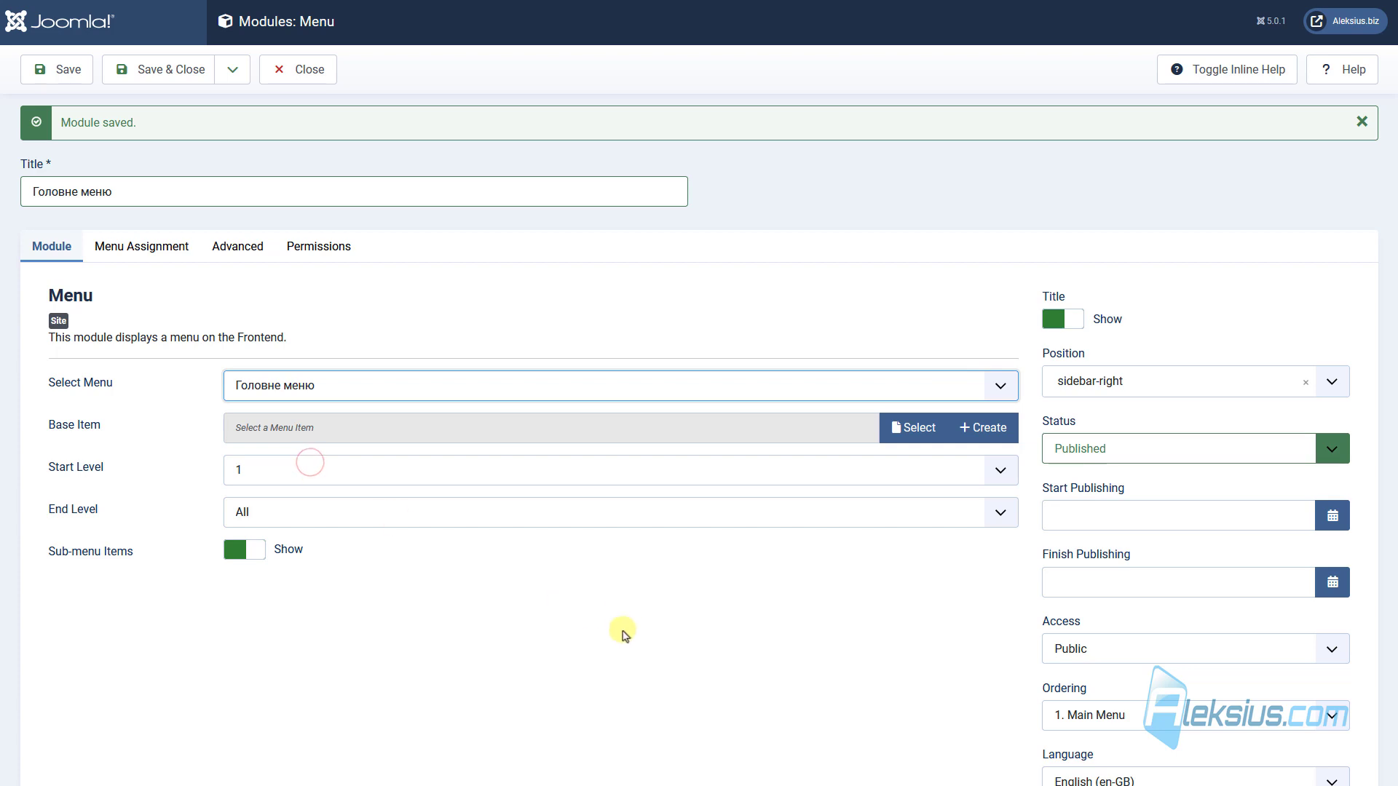
scroll(924, 615, down, 2)
click(1098, 642)
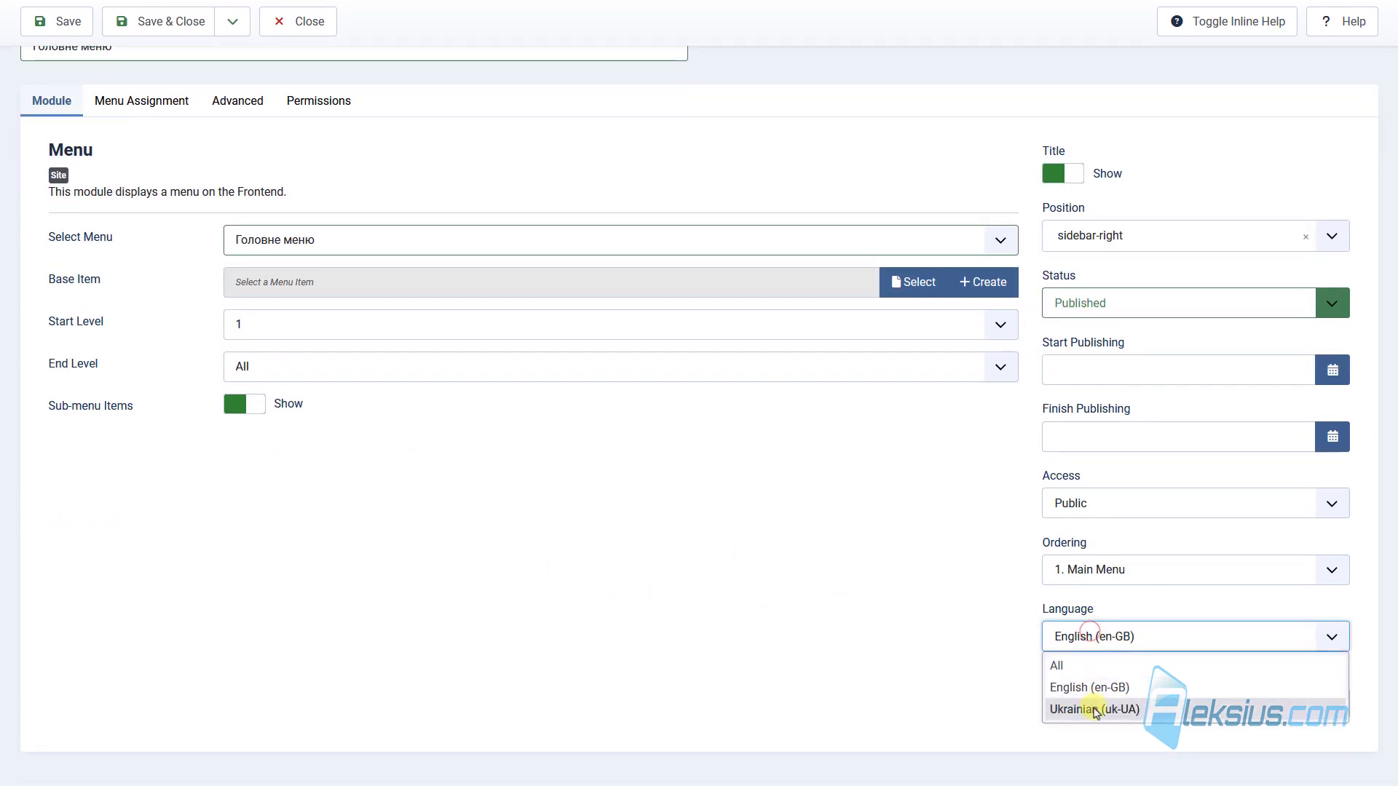
click(1070, 705)
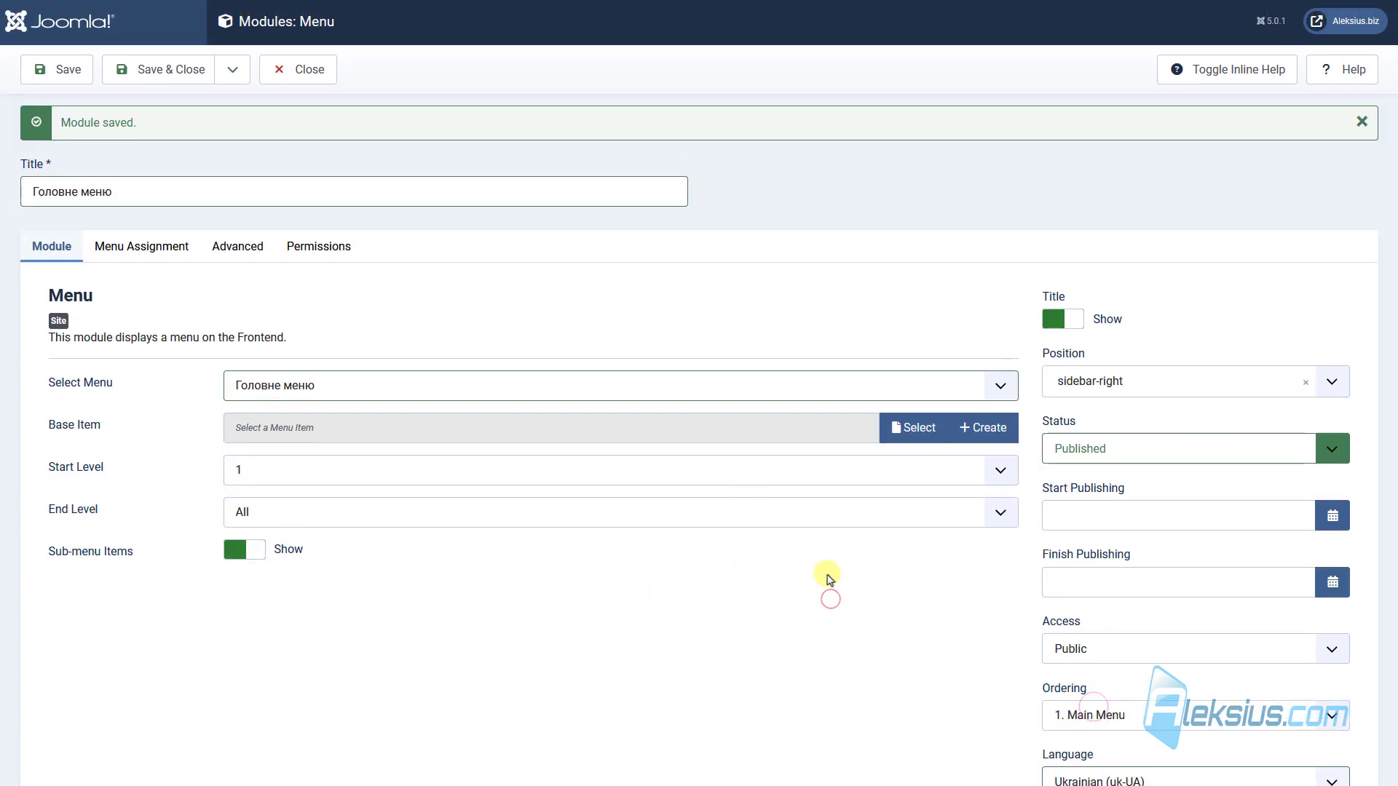
click(132, 69)
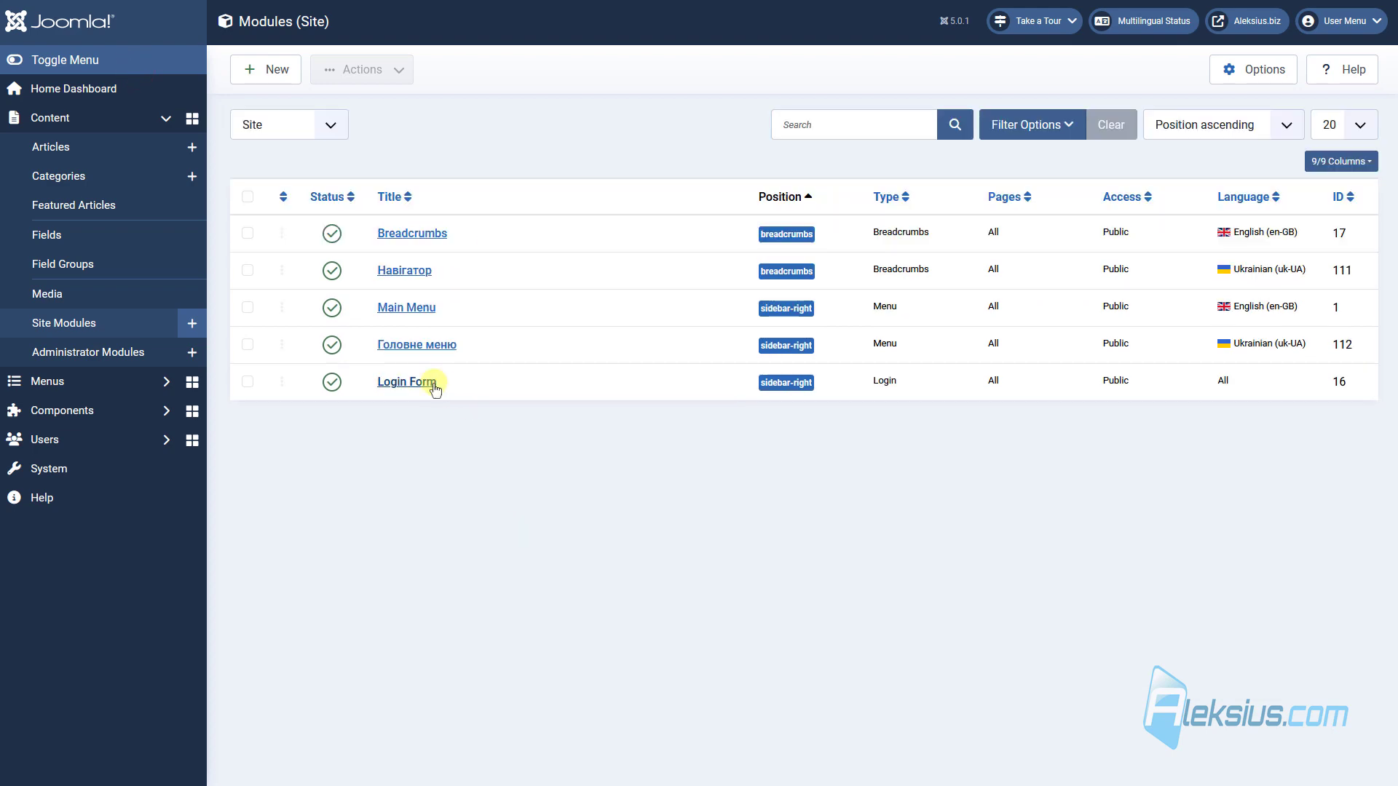
Set the language of the Login Form site module to English (en-GB) and save it
click(435, 390)
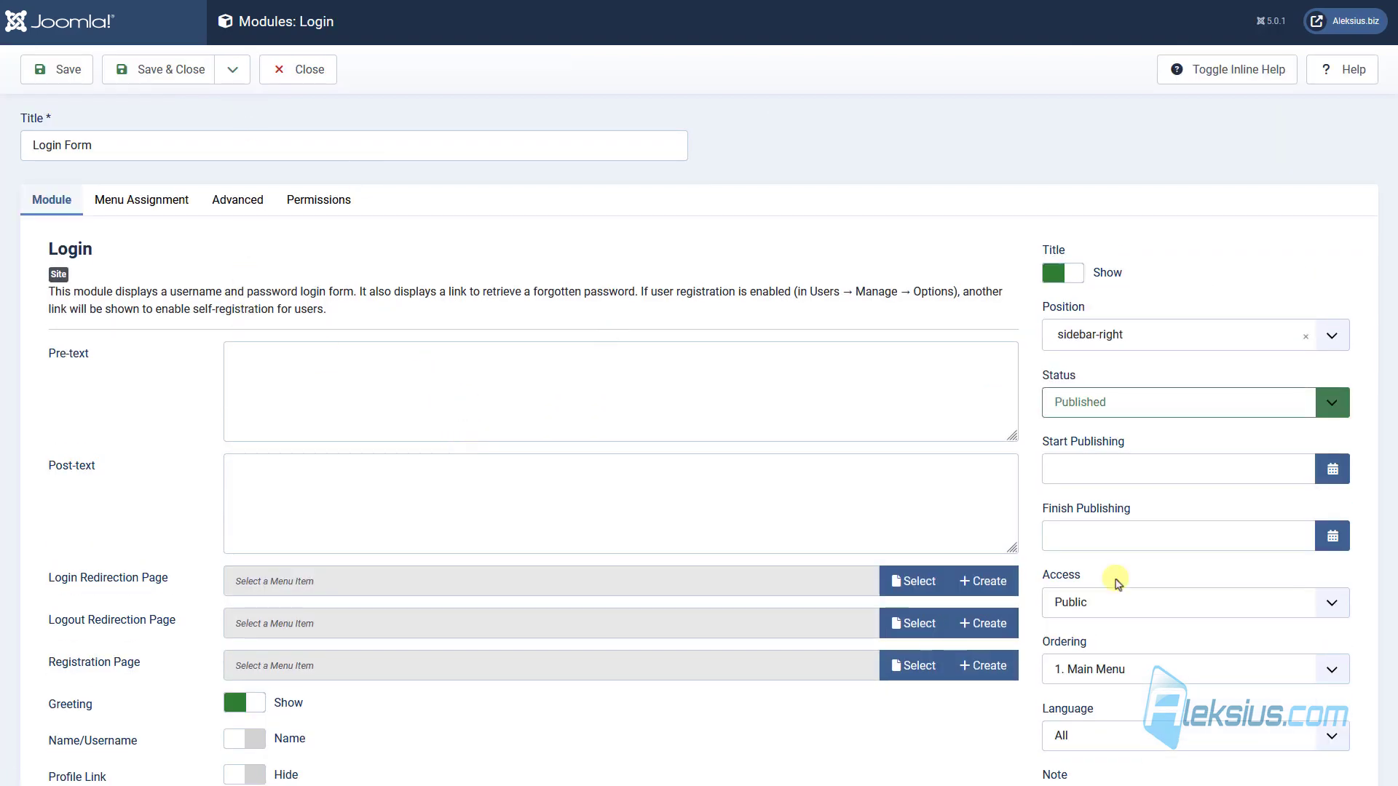
scroll(1117, 583, down, 2)
click(1072, 620)
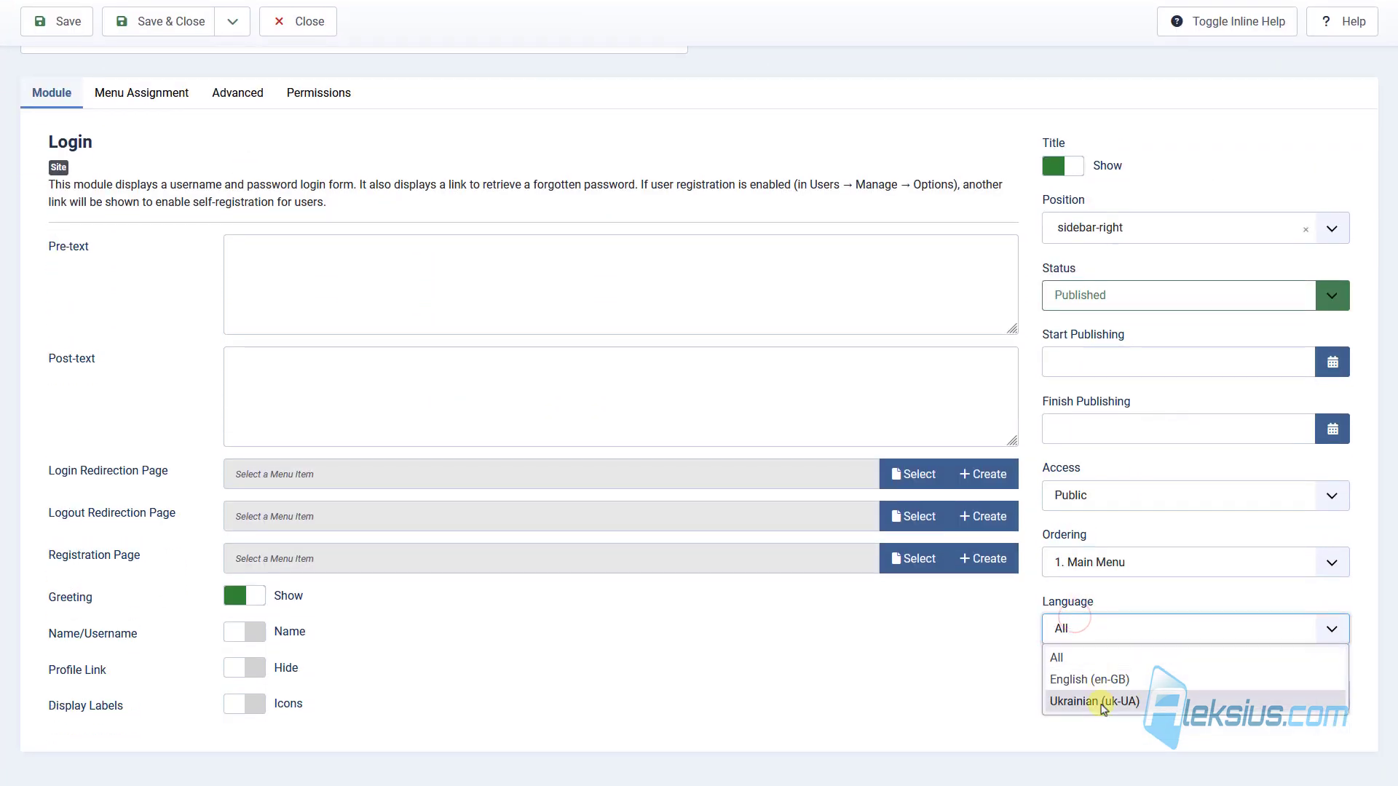
click(1097, 679)
scroll(665, 739, up, 2)
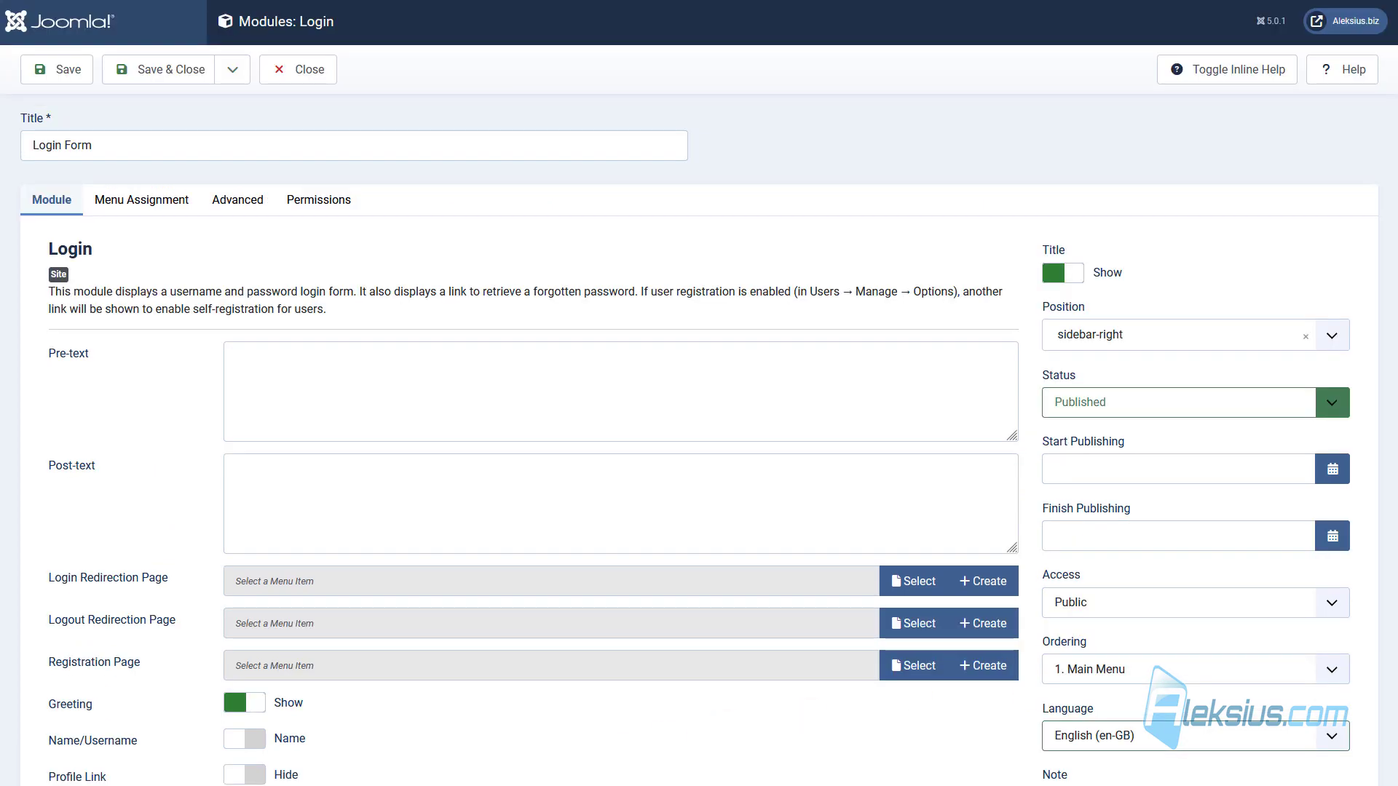
click(58, 69)
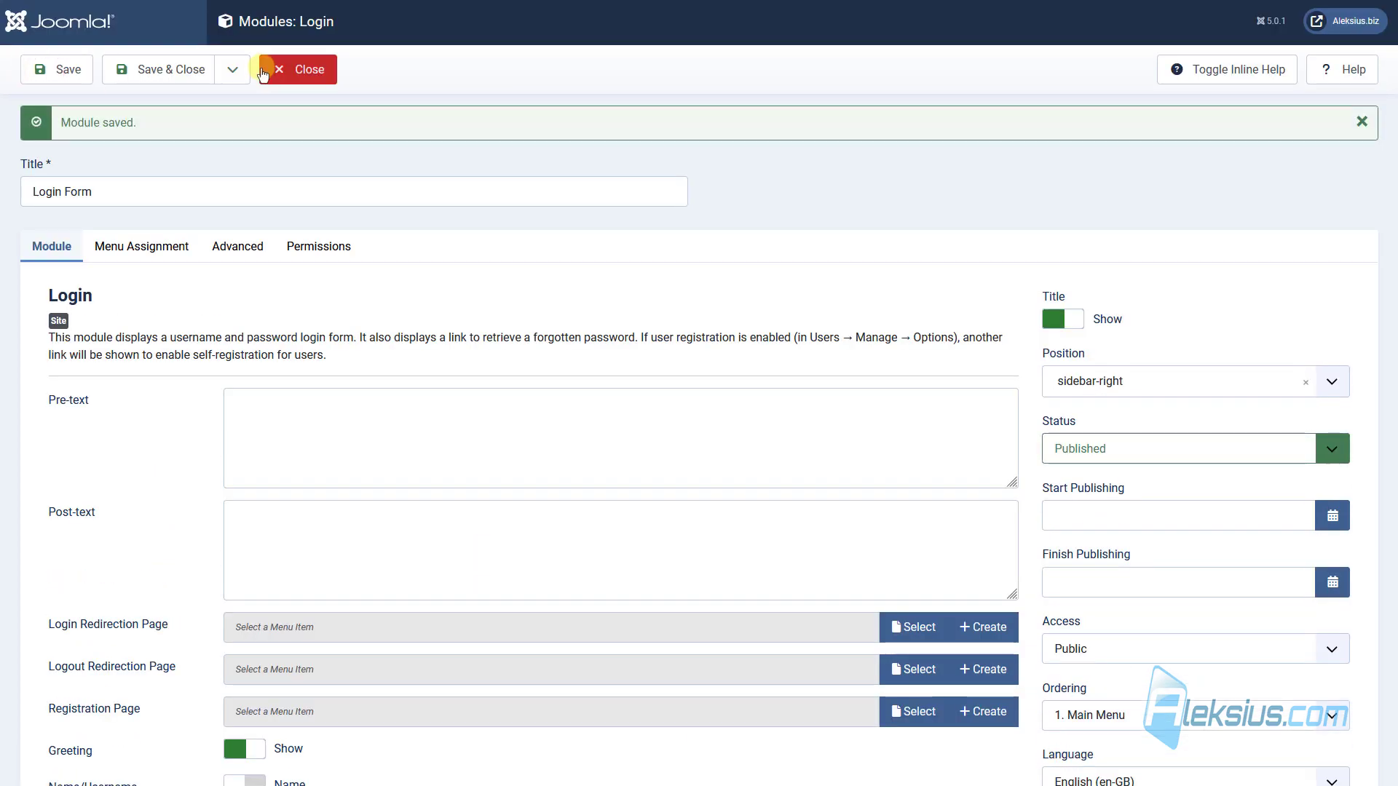
Save the Login Form module as a copy, title it "Форма входу", and set its status to Published
click(233, 69)
click(195, 129)
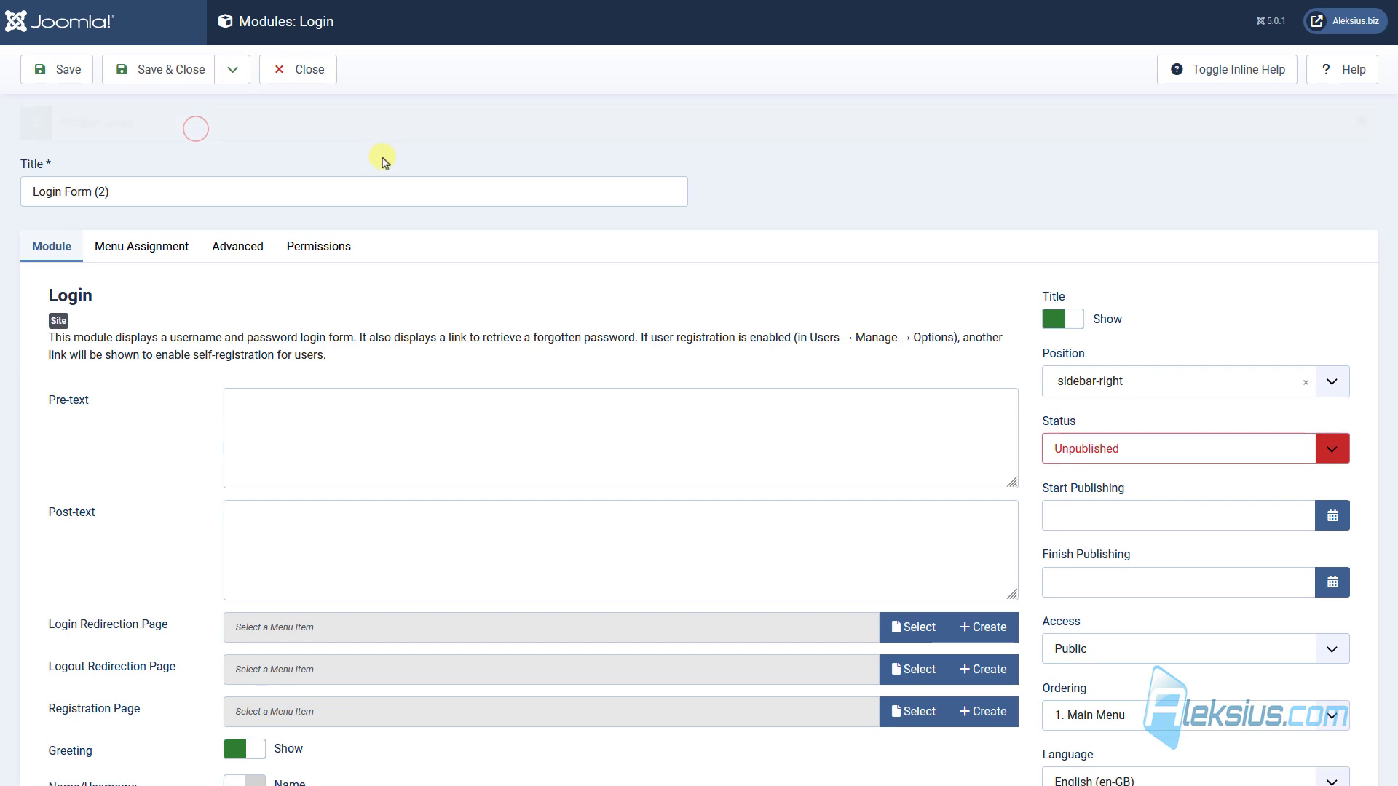
triple_click(115, 203)
text(Форма входу)
click(1146, 459)
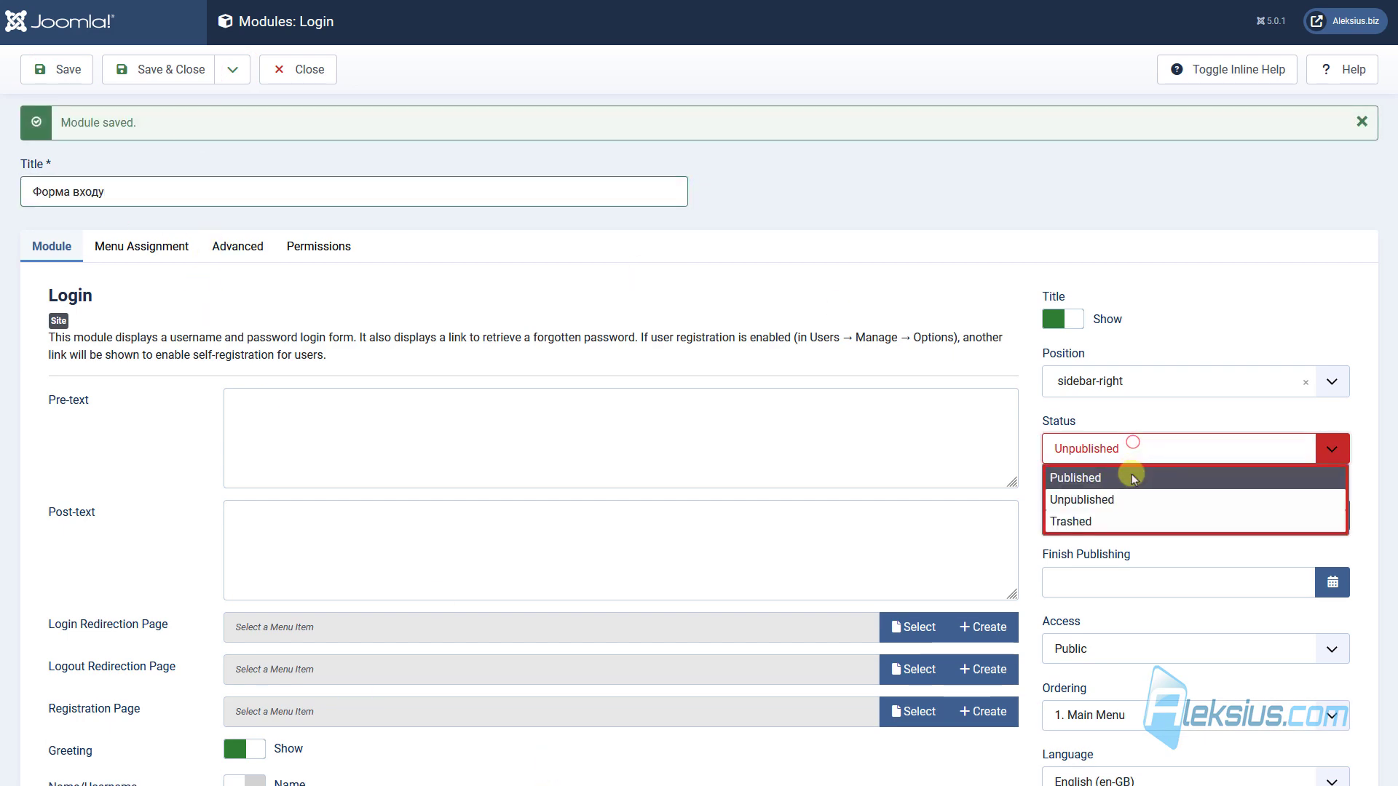
click(1129, 477)
Set the language of the Форма входу module to Ukrainian (uk-UA), and save and close it
scroll(1129, 459, down, 2)
click(1105, 619)
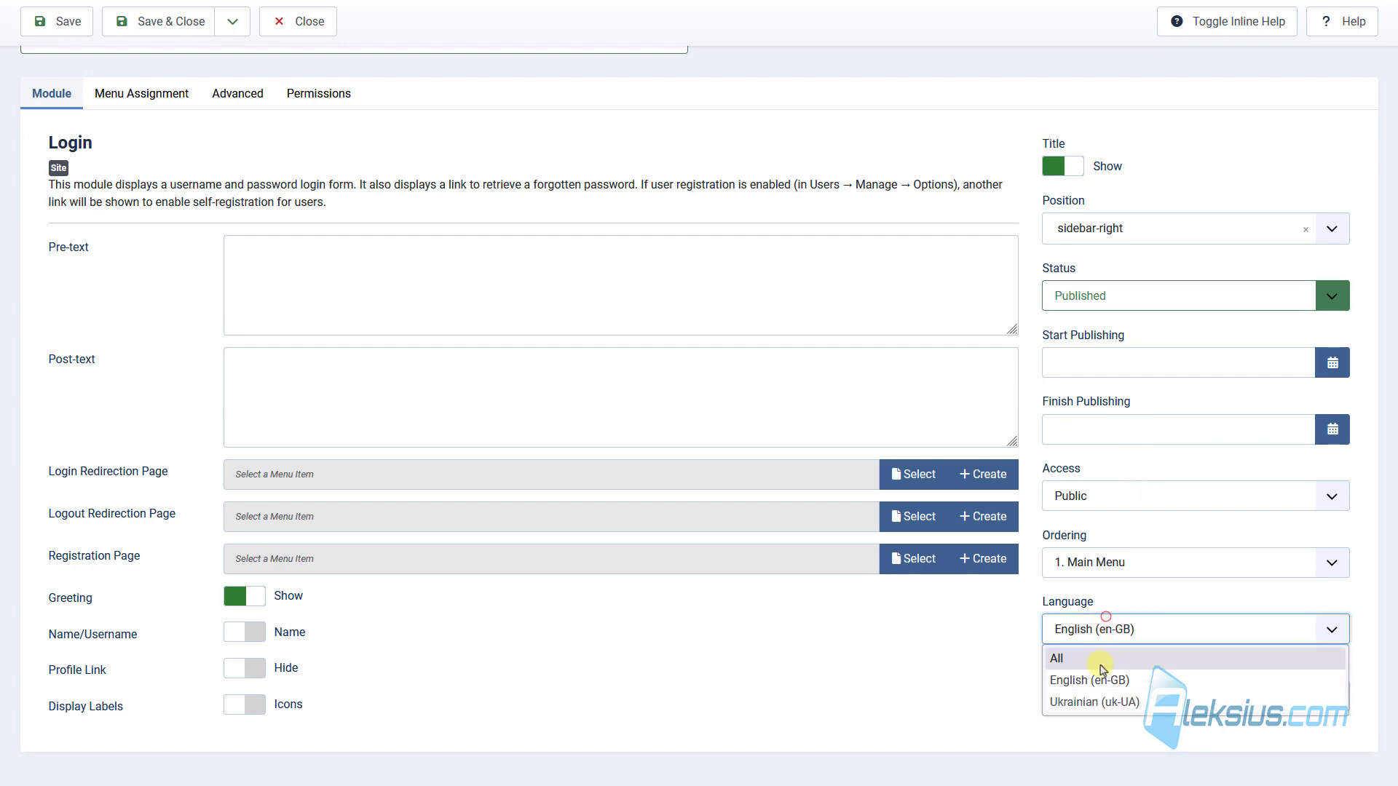
click(1107, 702)
click(75, 32)
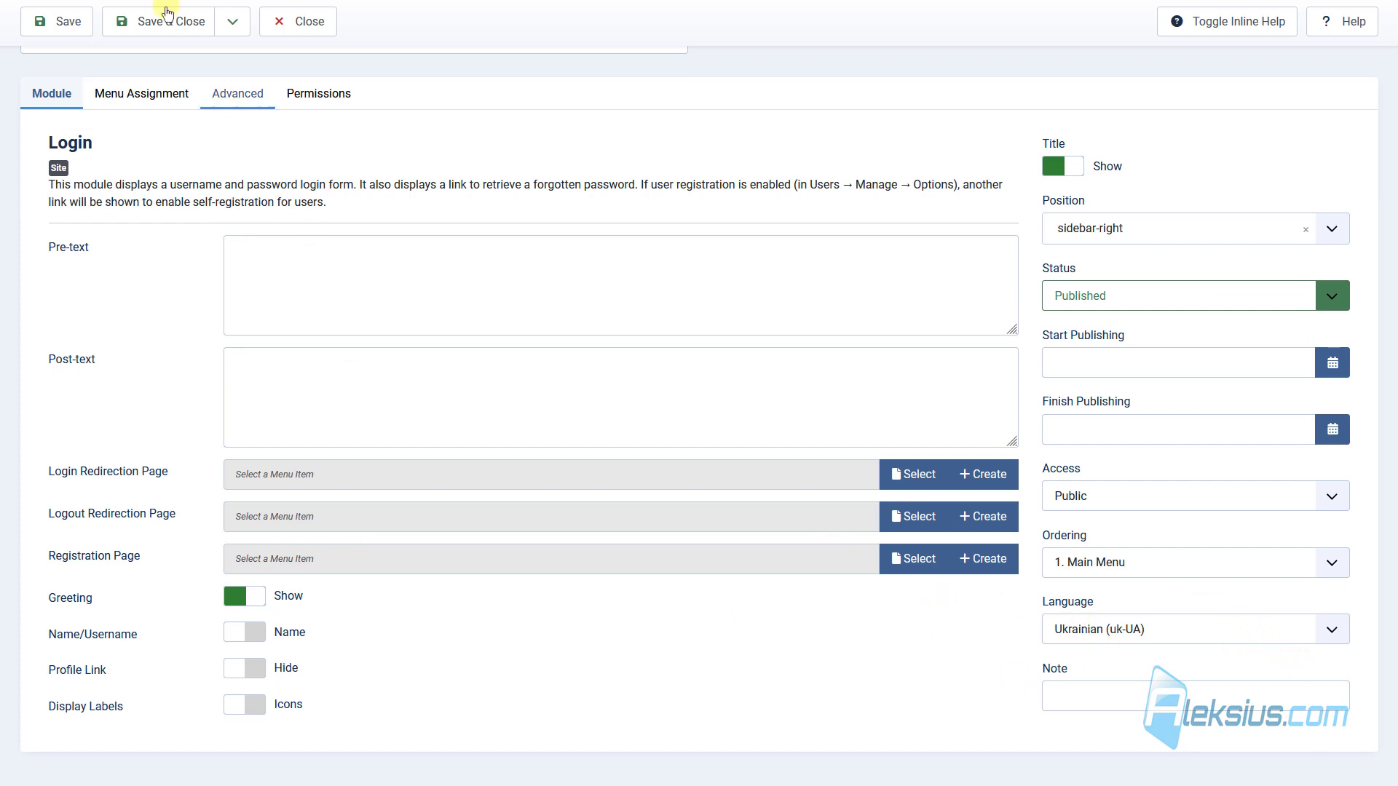
click(153, 26)
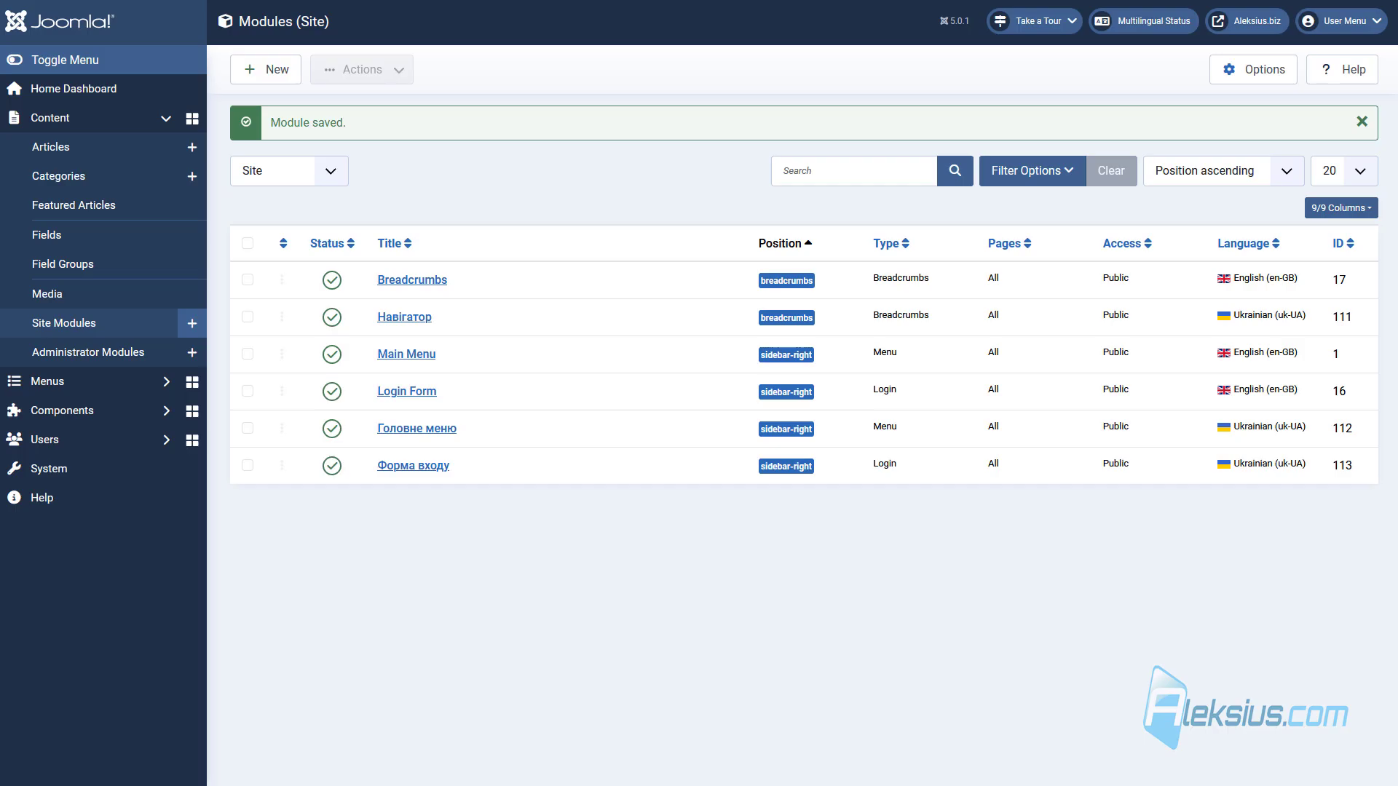
Review the site template styles and the home items of the Hidden, Головне меню and Main Menu menus
click(21, 468)
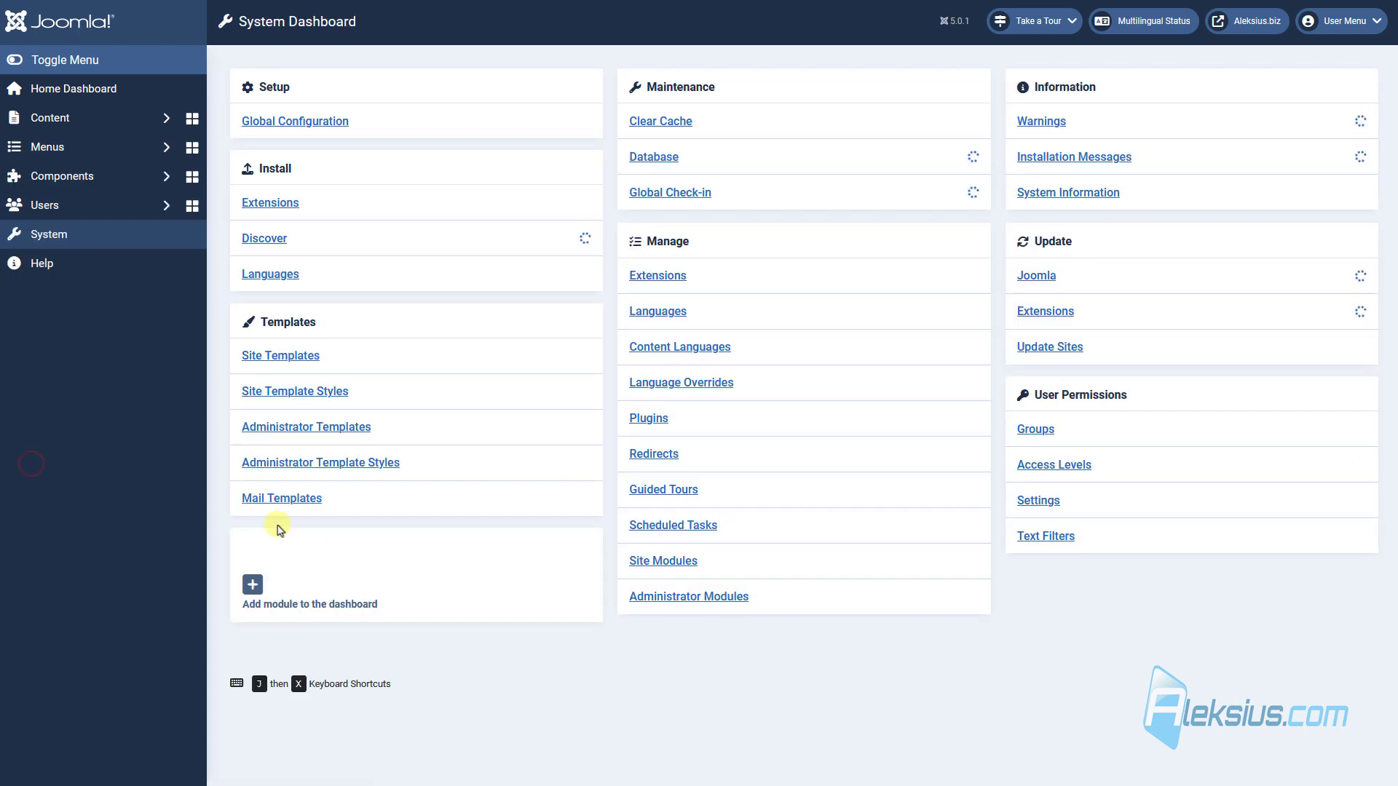
click(294, 393)
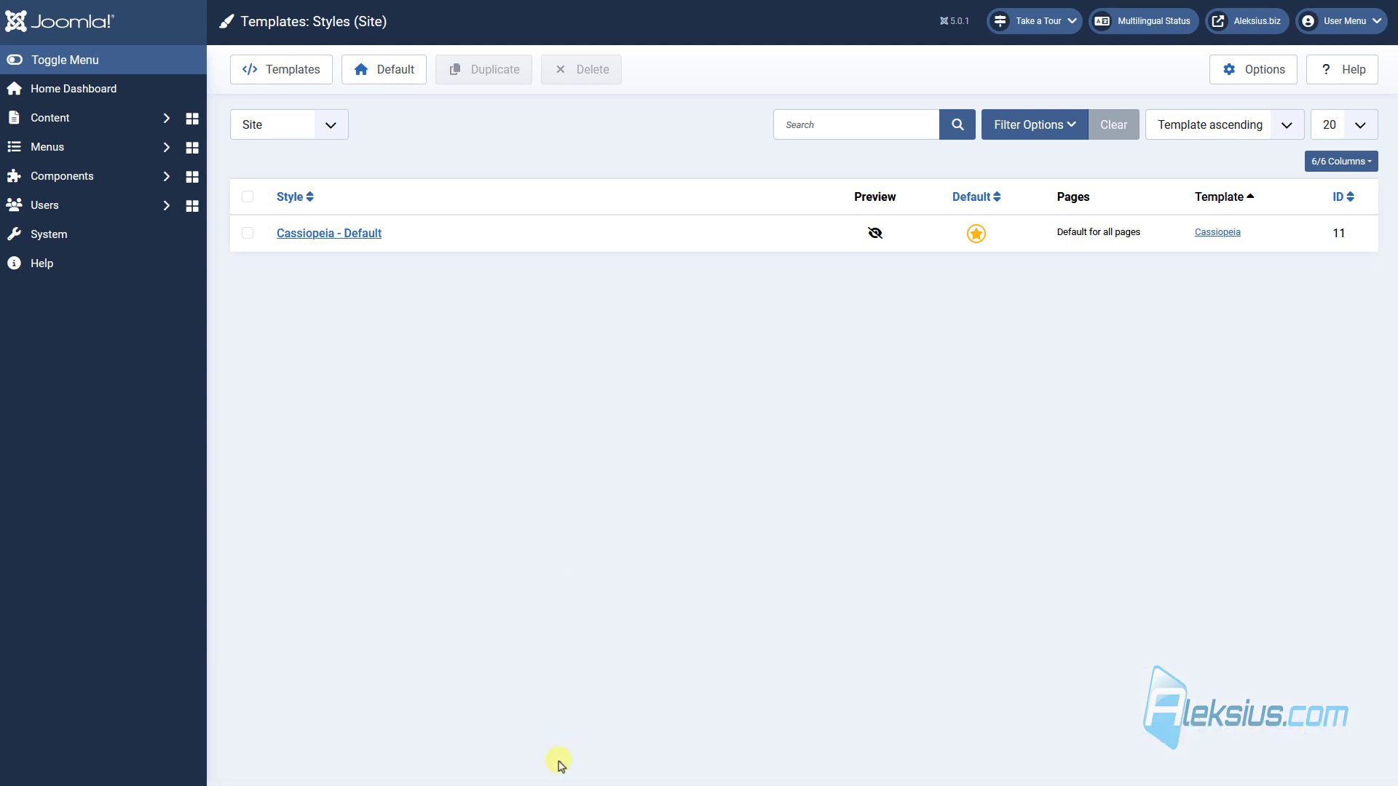
click(67, 149)
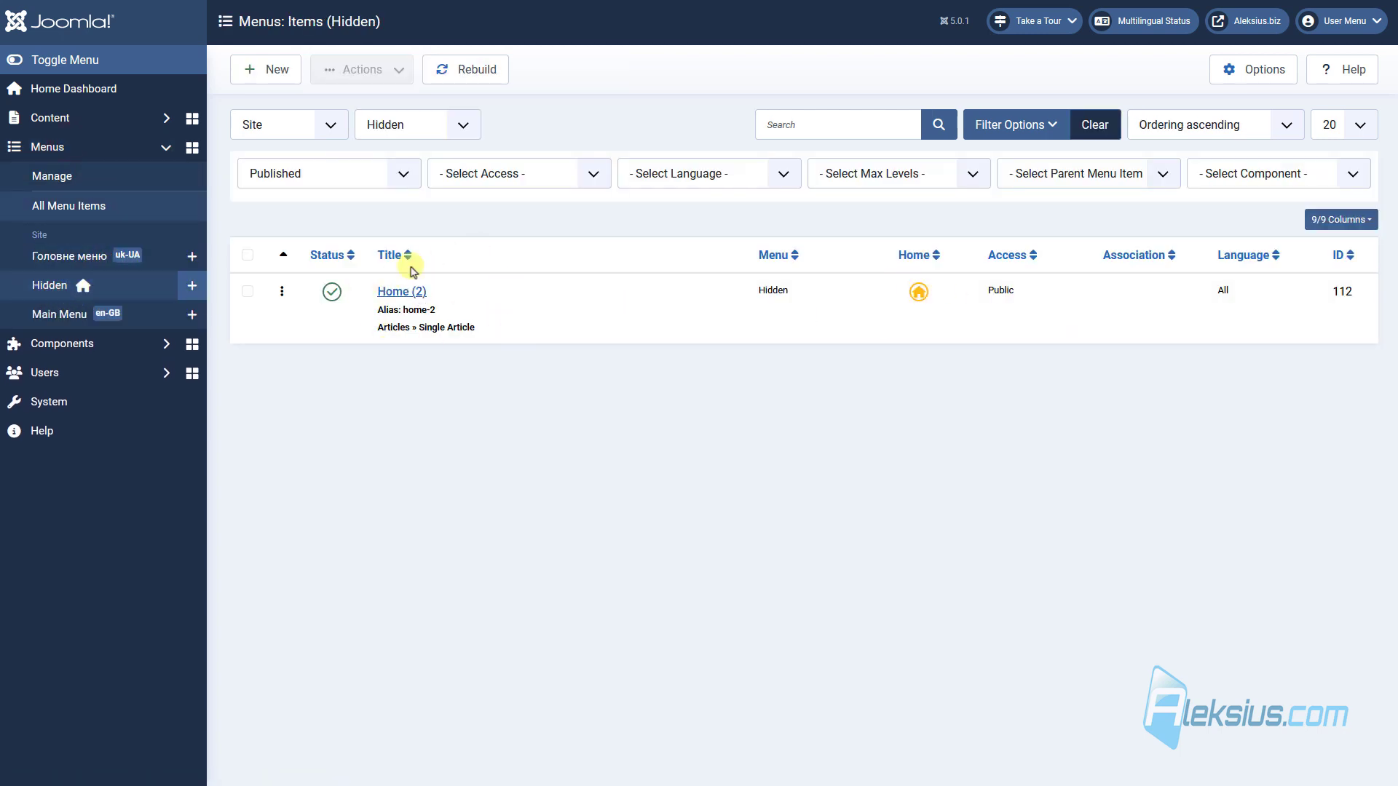
click(142, 251)
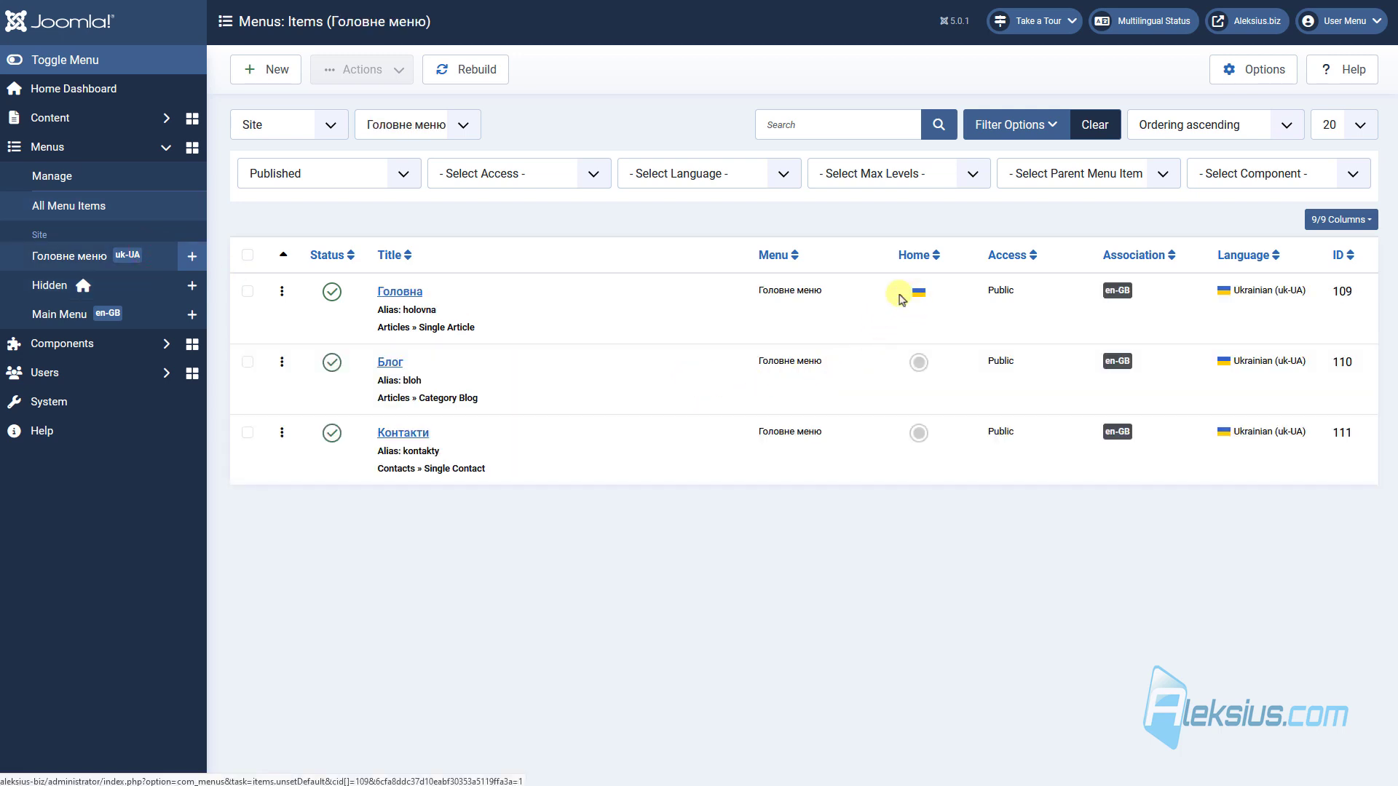
click(100, 304)
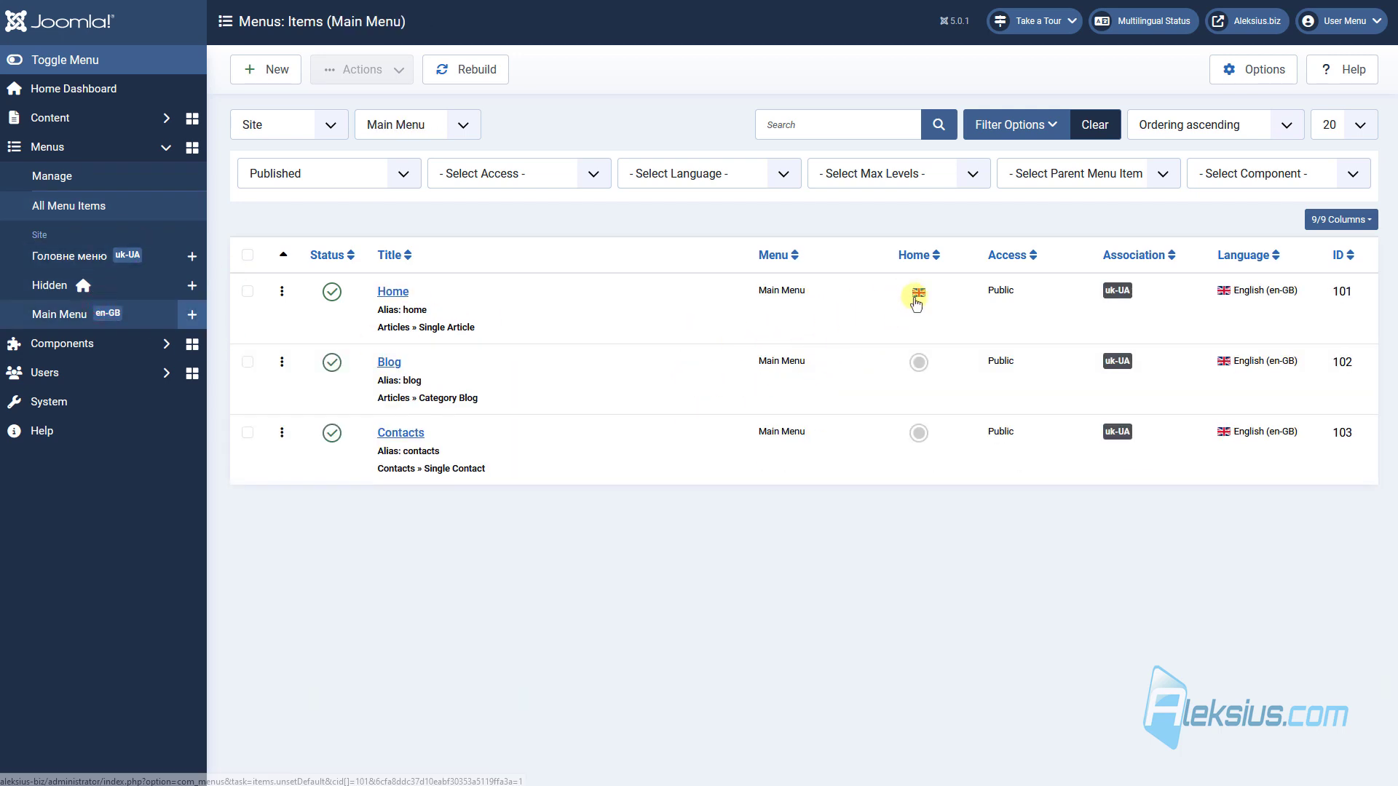
Save the Cassiopeia - Default site template style as a copy named "Cassiopeia - Default (en)"
click(90, 395)
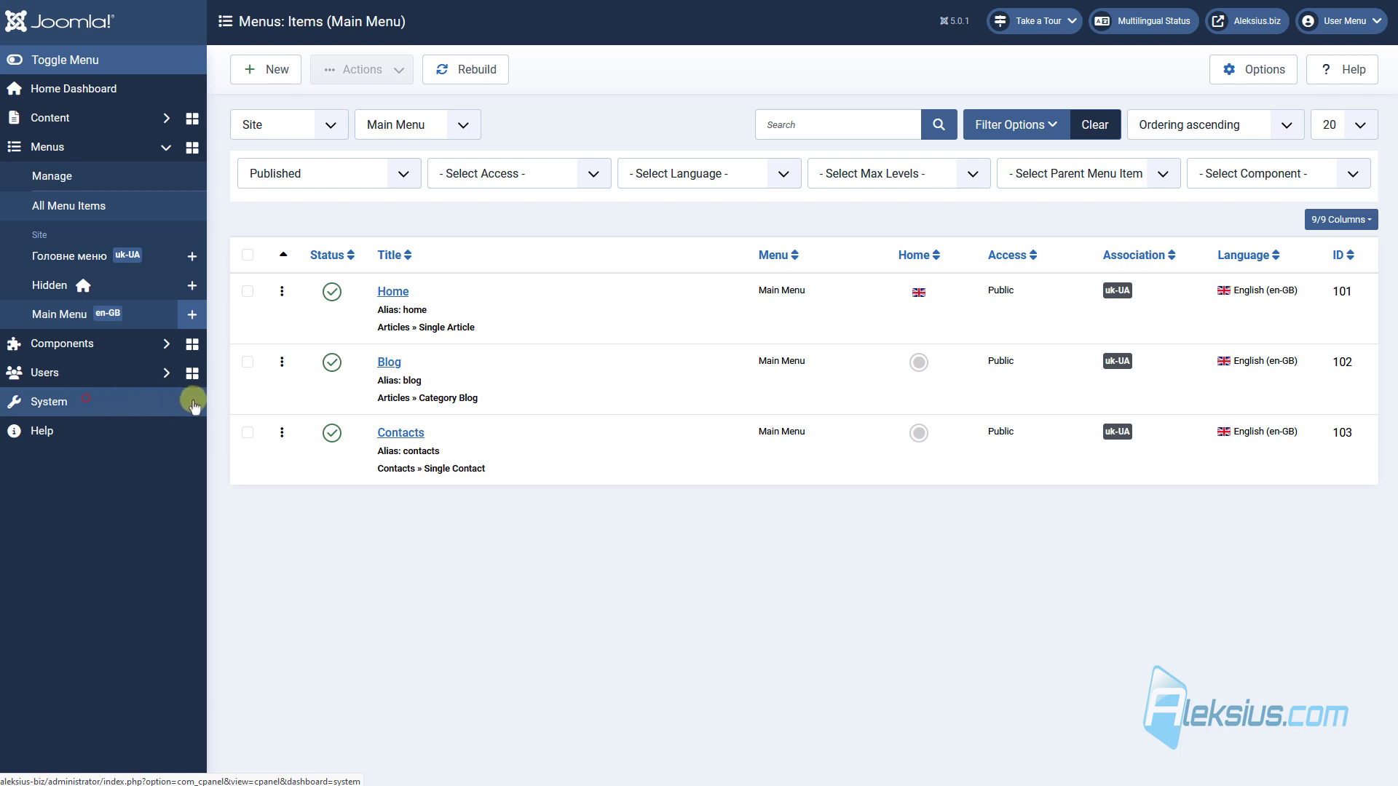
click(299, 396)
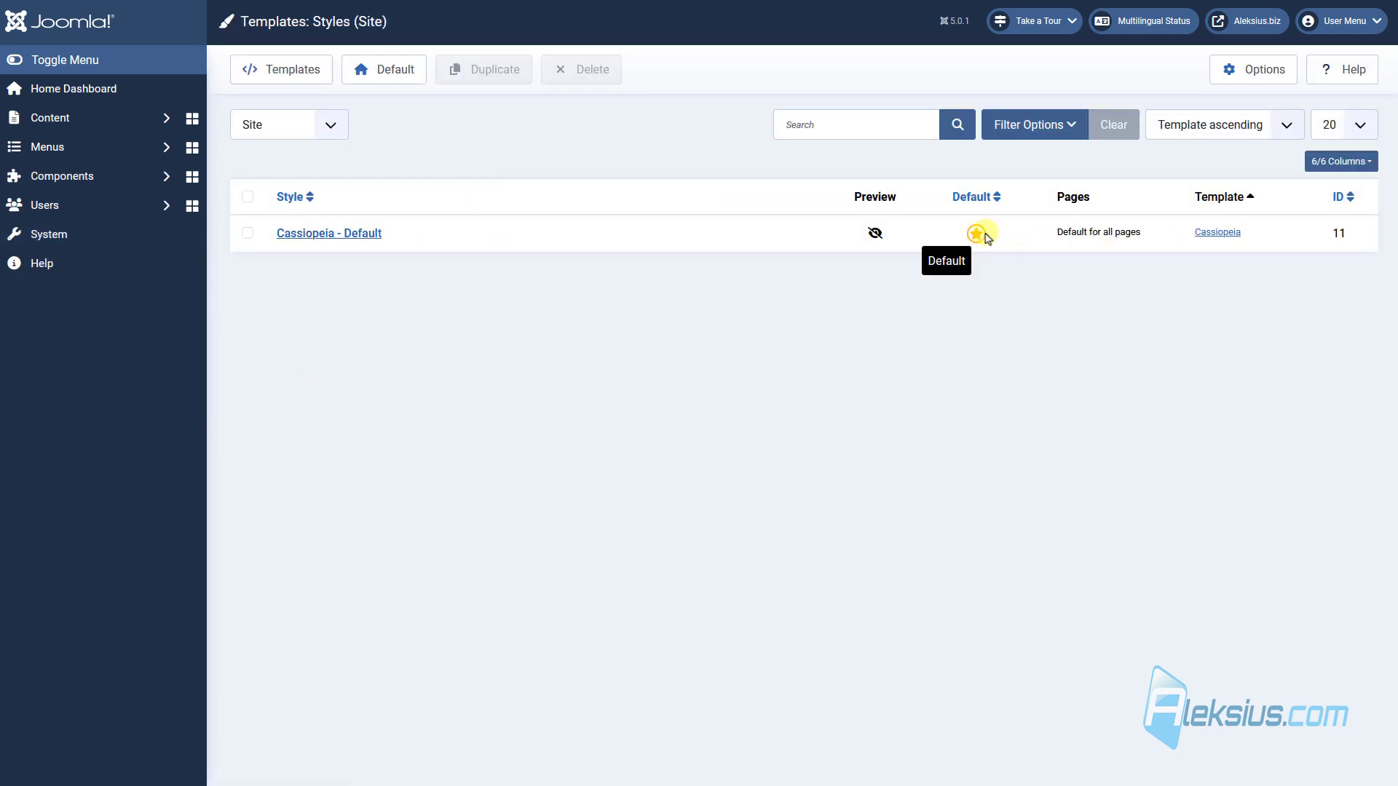
click(332, 235)
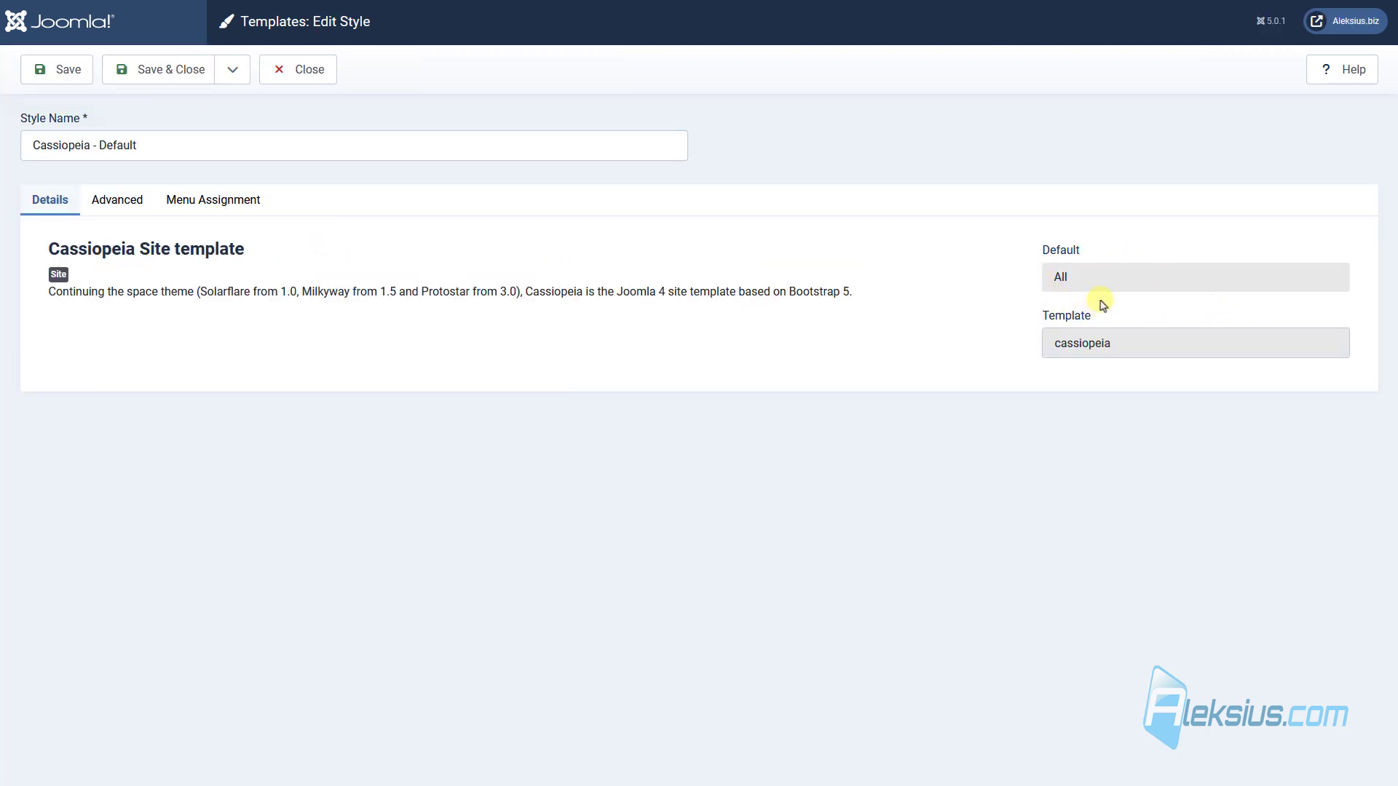
click(233, 69)
click(161, 103)
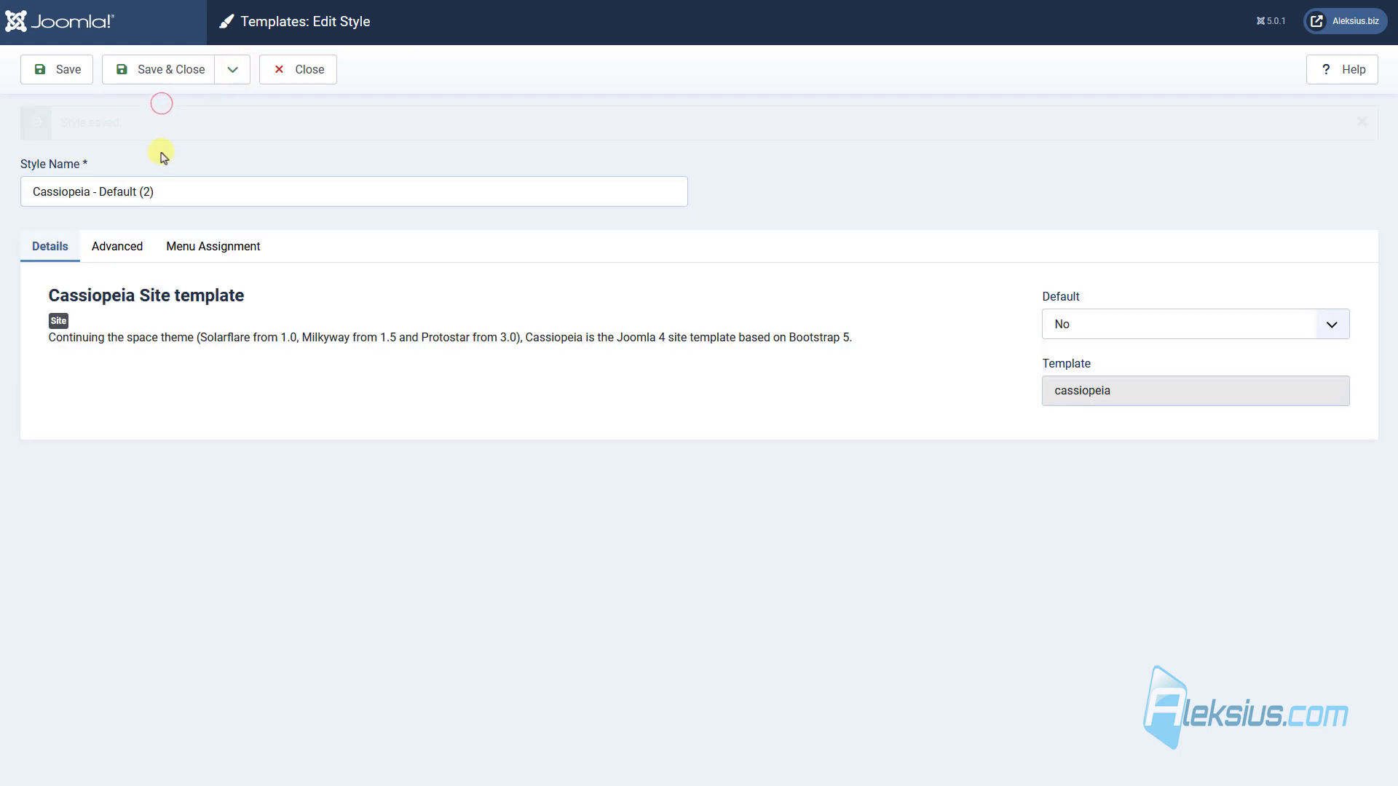
click(147, 191)
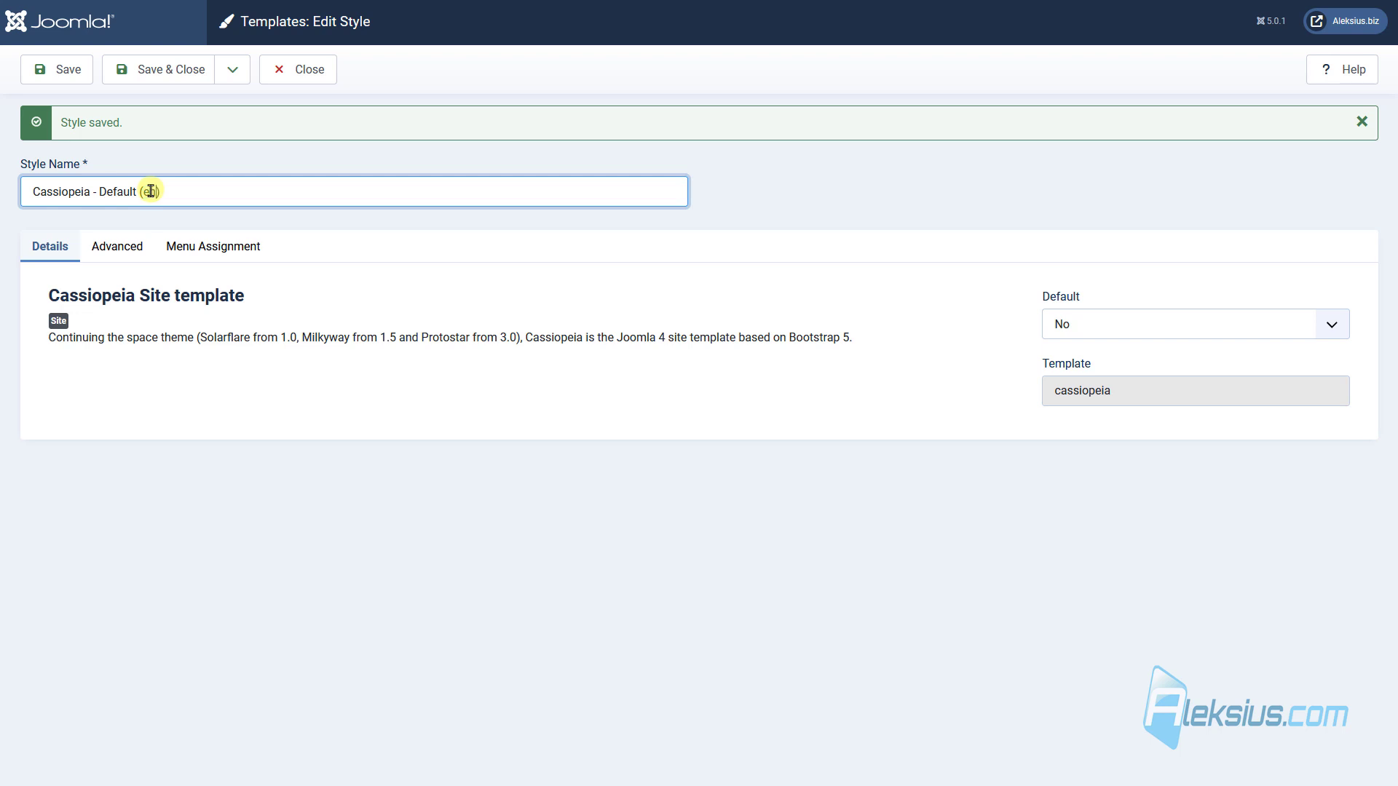
Make the Cassiopeia - Default (en) style the default for English (en-GB) and assign it to all Main Menu items
click(1113, 327)
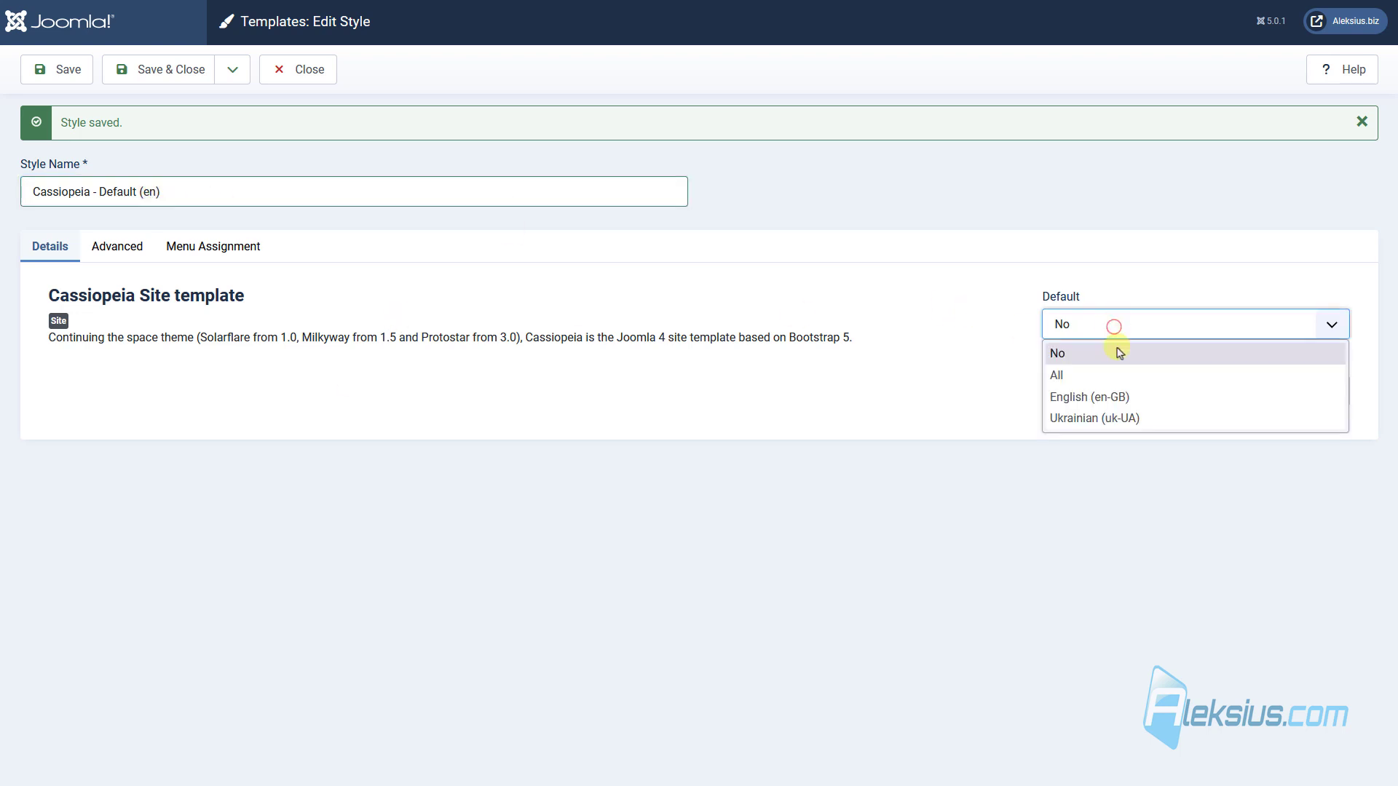
click(1126, 397)
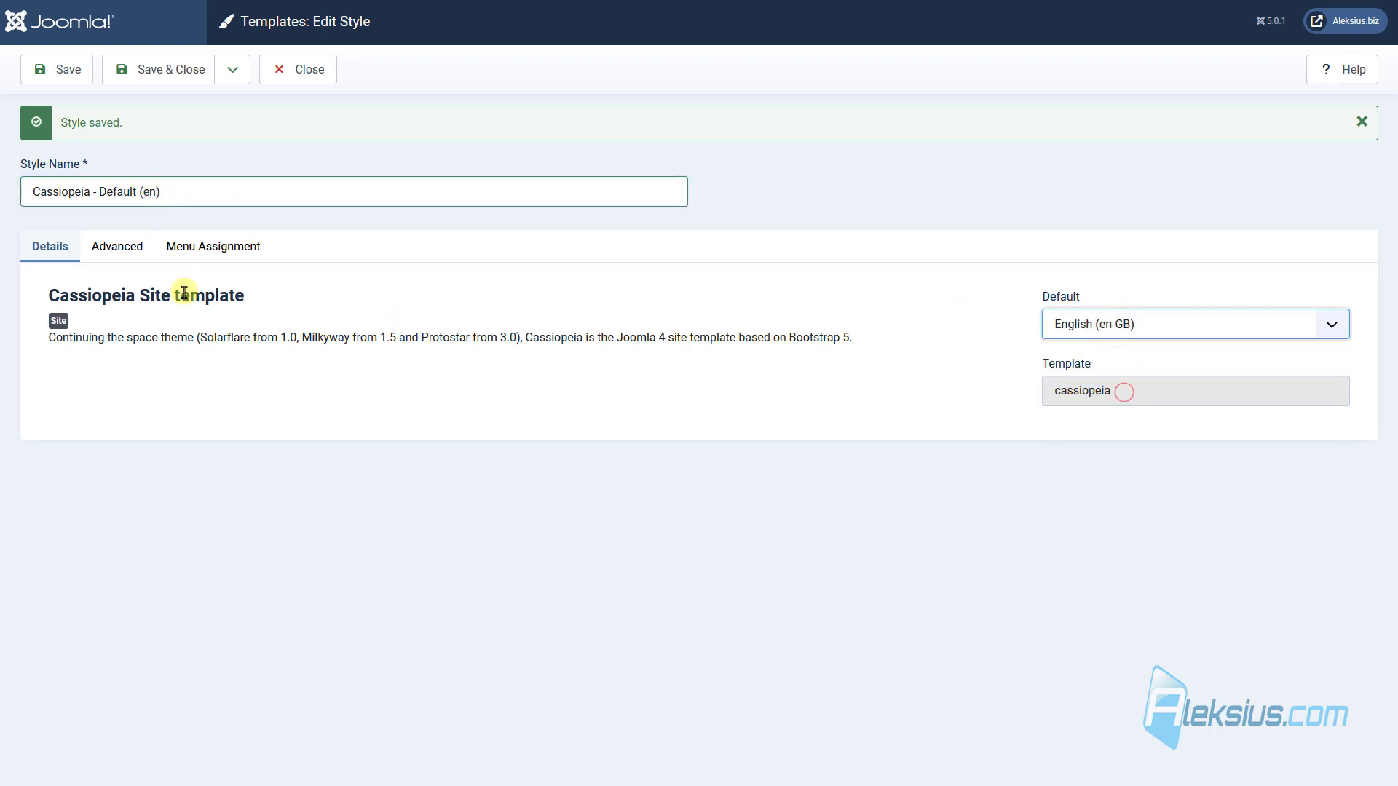
click(222, 251)
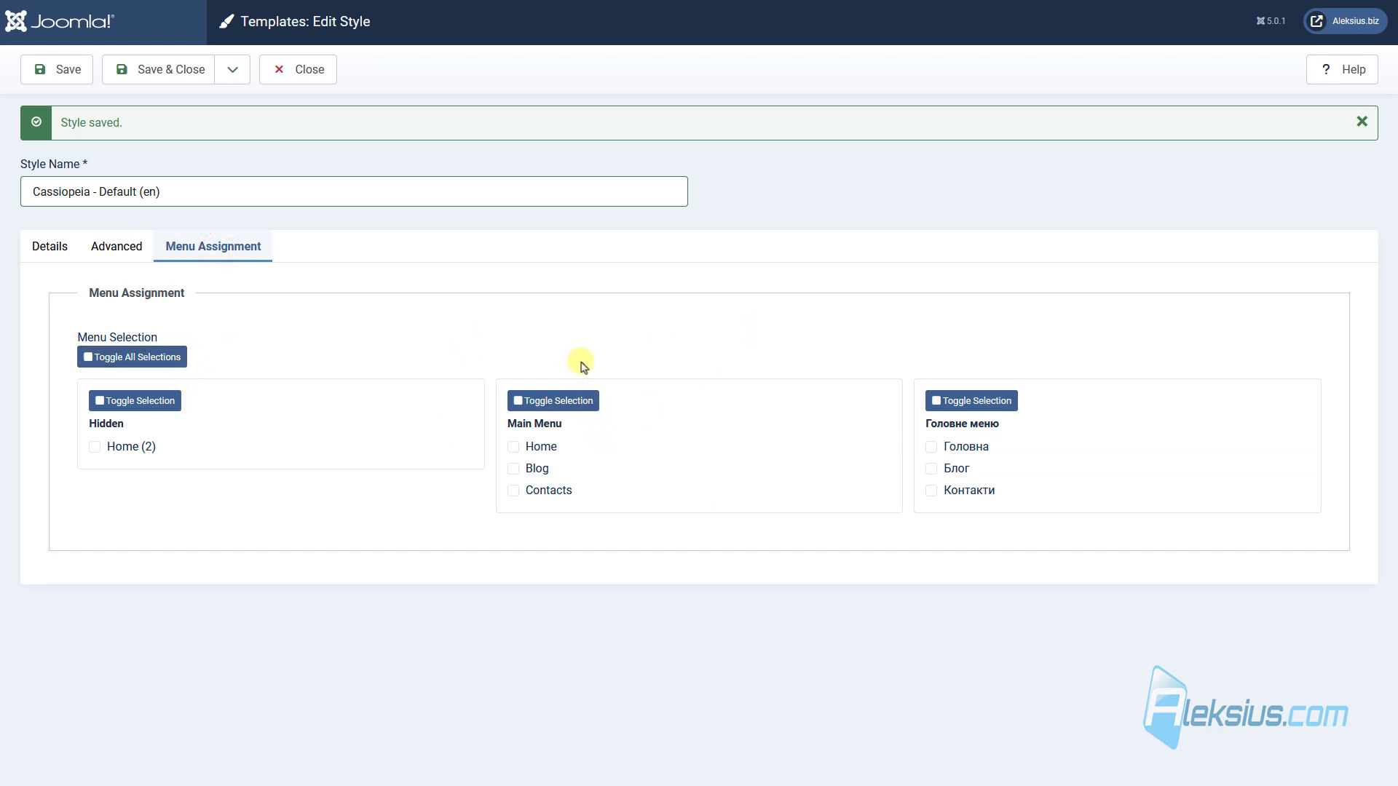
click(562, 401)
Check the logo and tagline in the advanced settings of Cassiopeia - Default (en), and save and close the style
click(103, 250)
scroll(577, 415, down, 5)
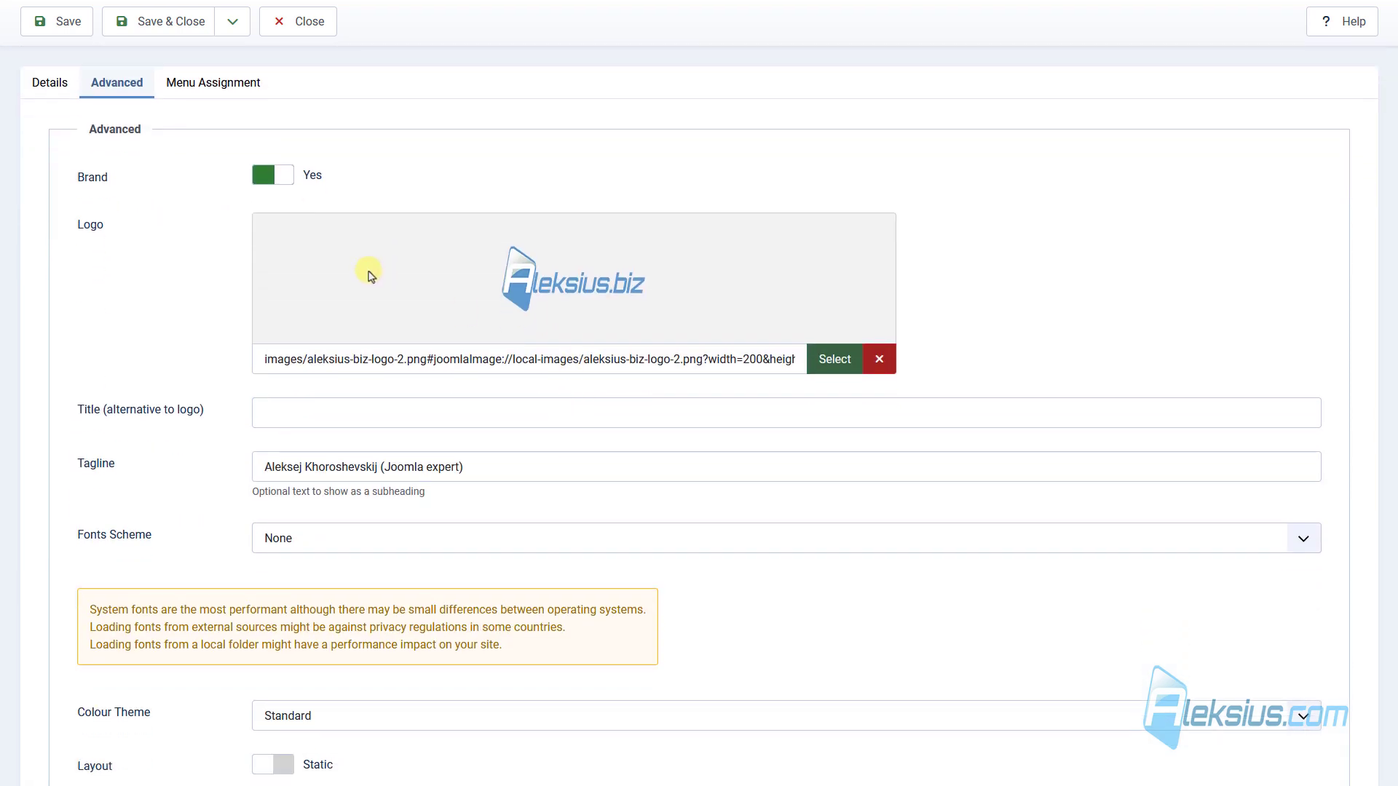
key(j)
key(a)
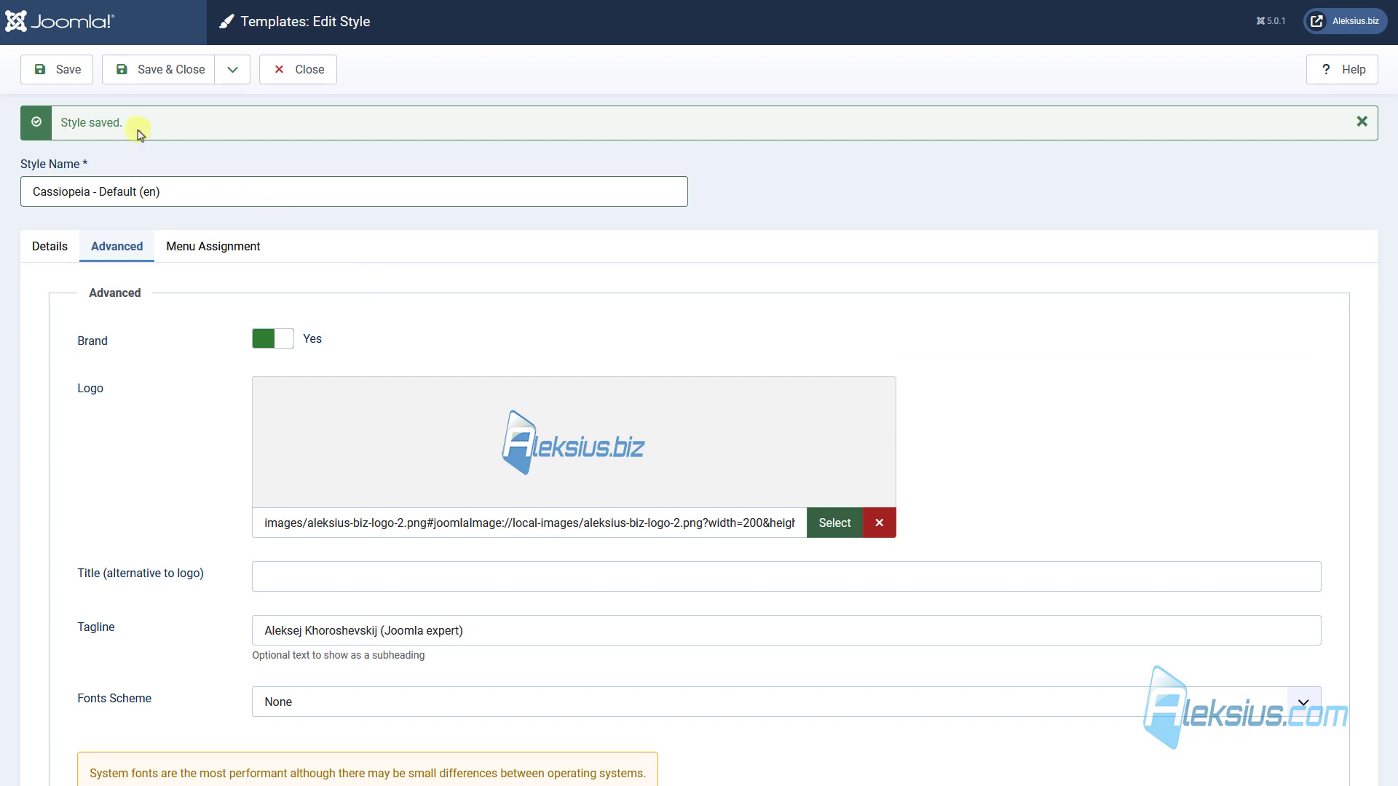
click(156, 71)
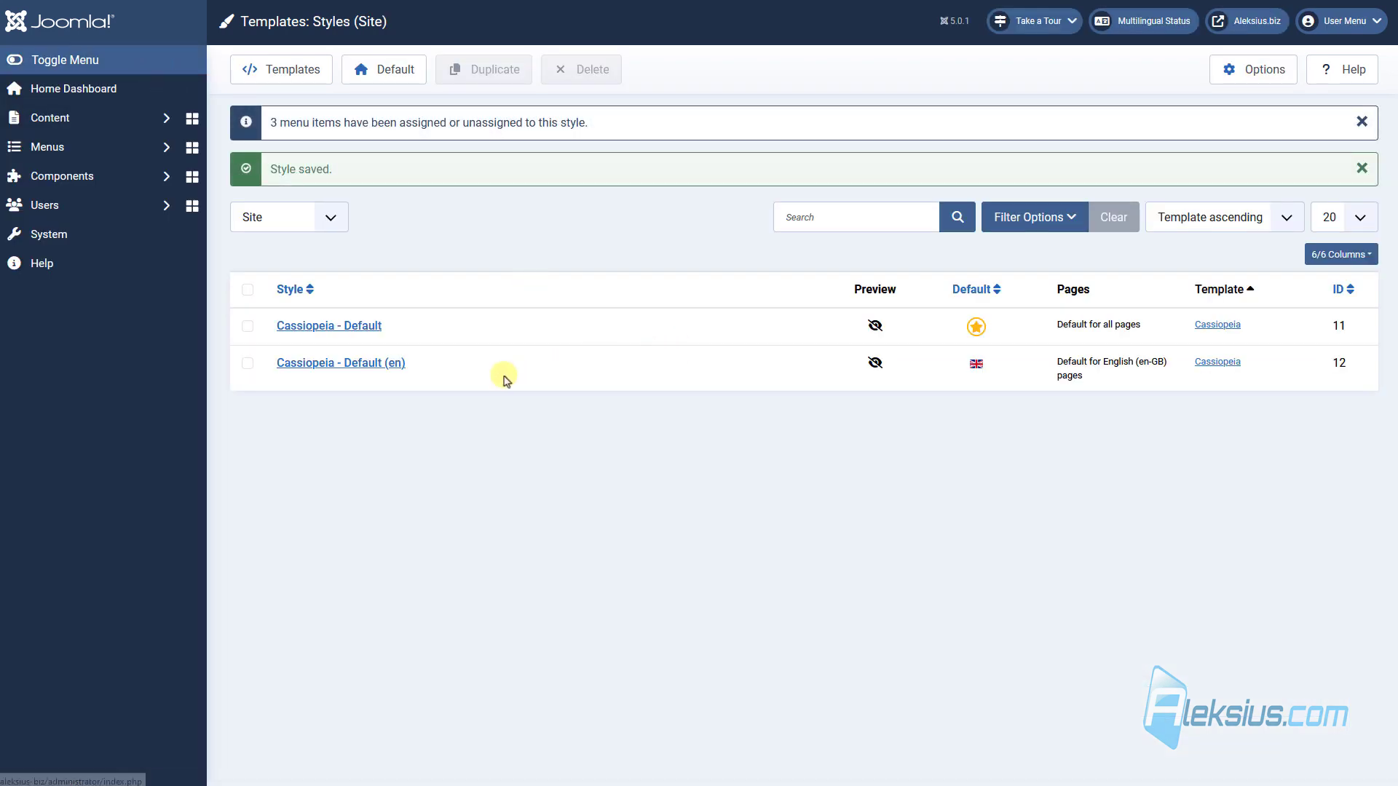
Save the Cassiopeia - Default style as a copy named "Cassiopeia - Default (ua)" and make it the default for Ukrainian (uk-UA)
click(364, 327)
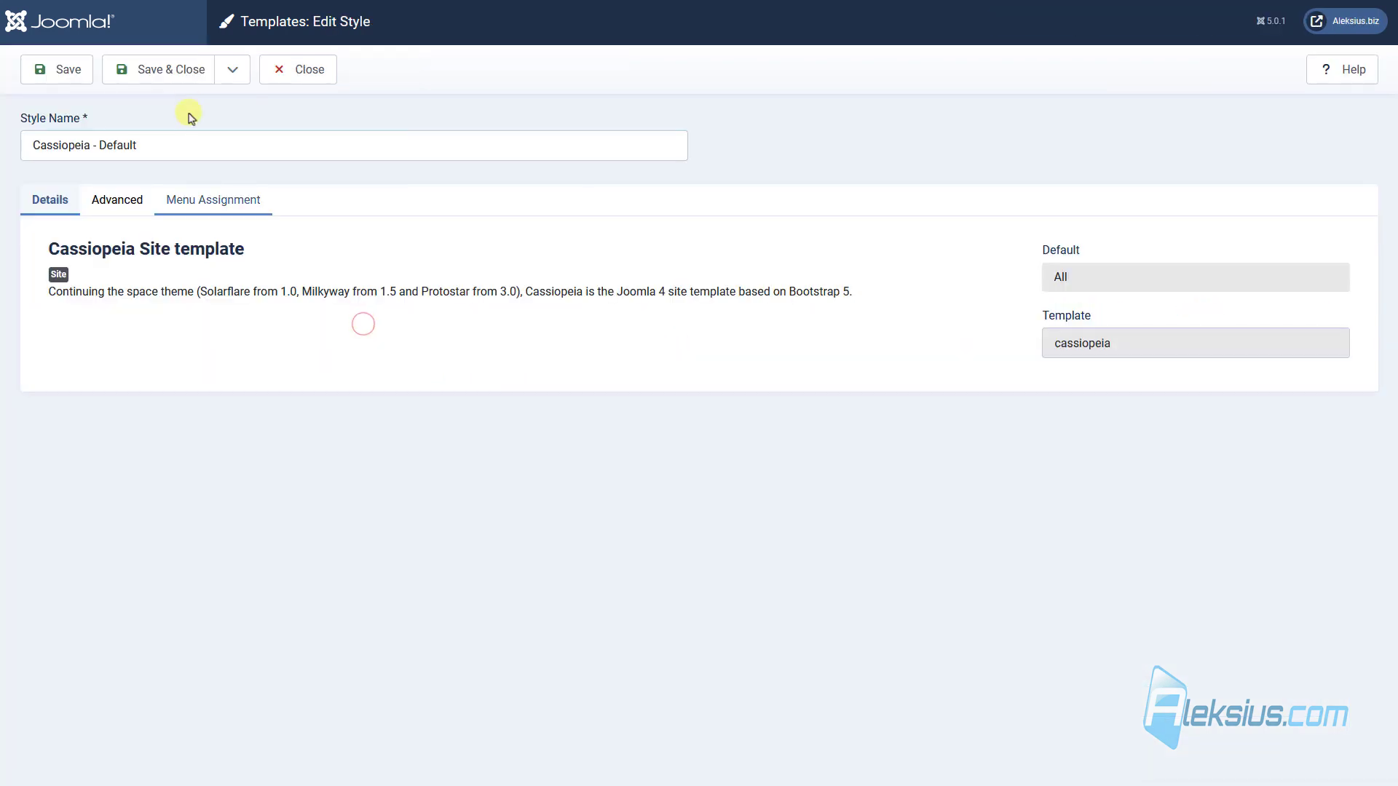
click(232, 69)
click(218, 109)
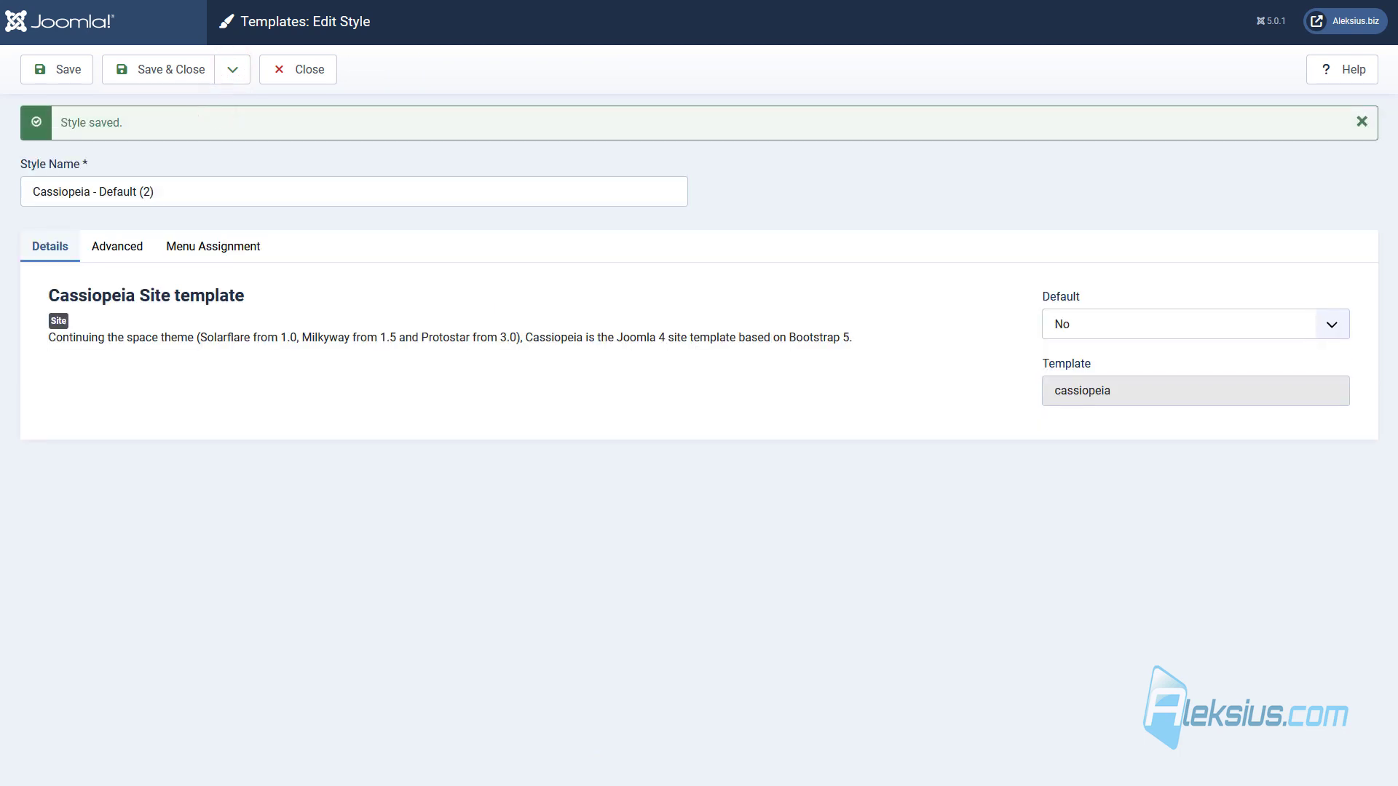
click(146, 196)
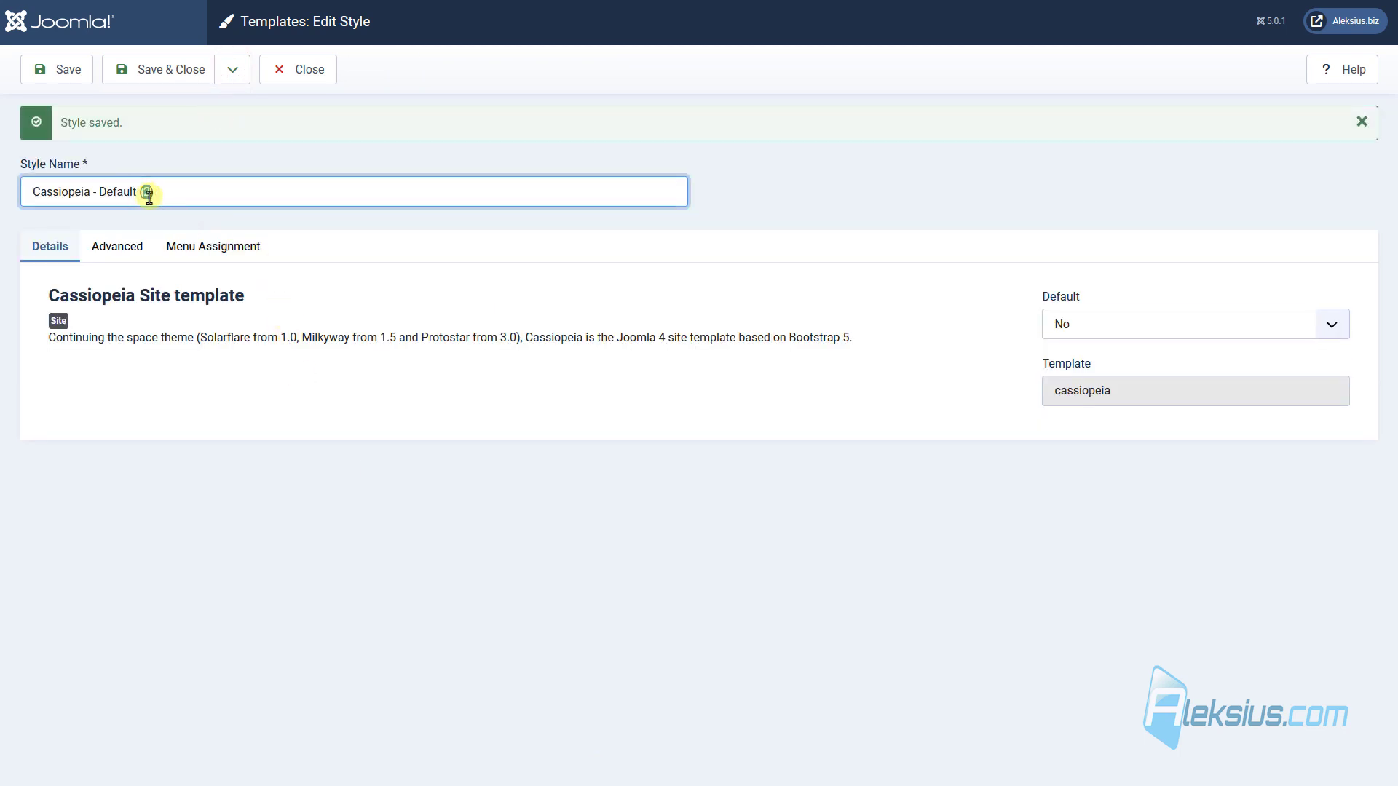
click(1070, 325)
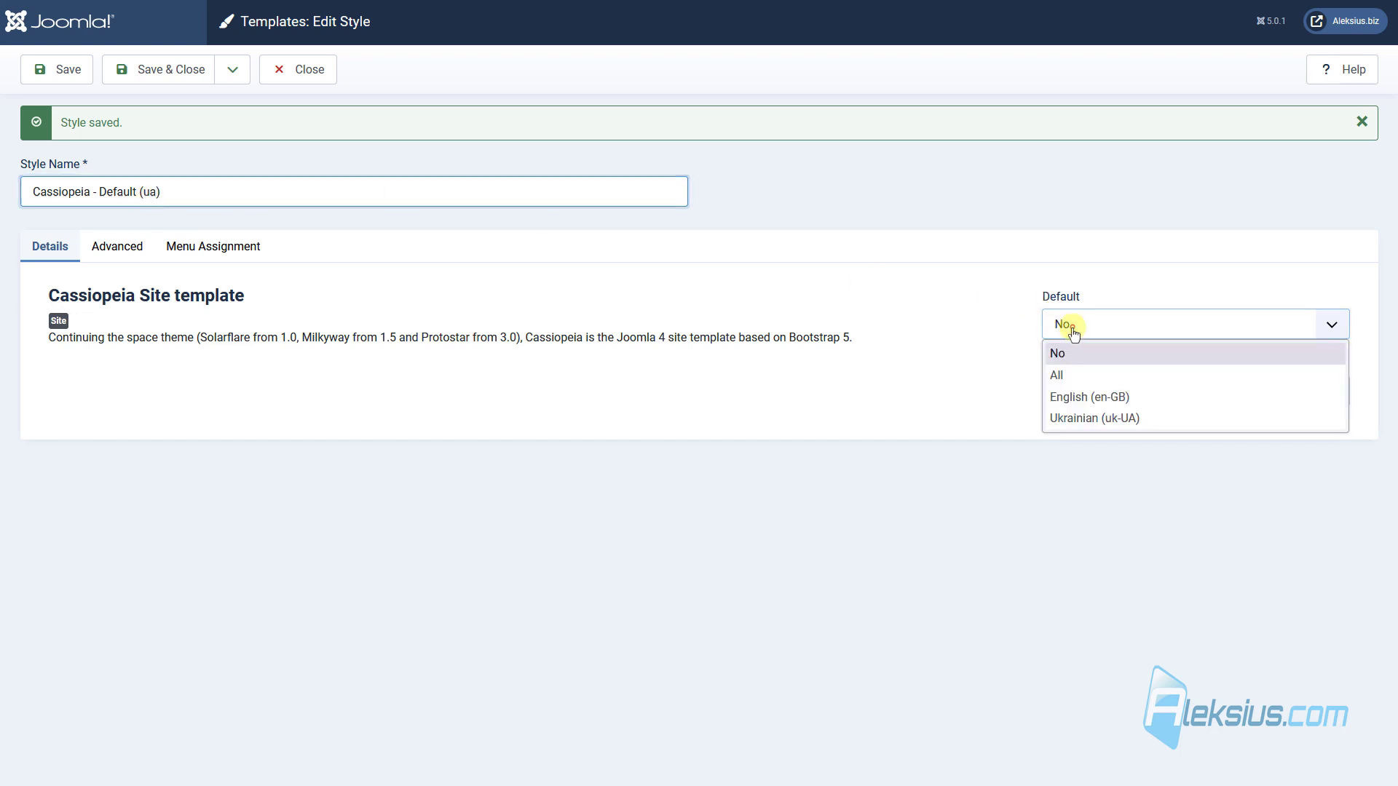
click(1131, 421)
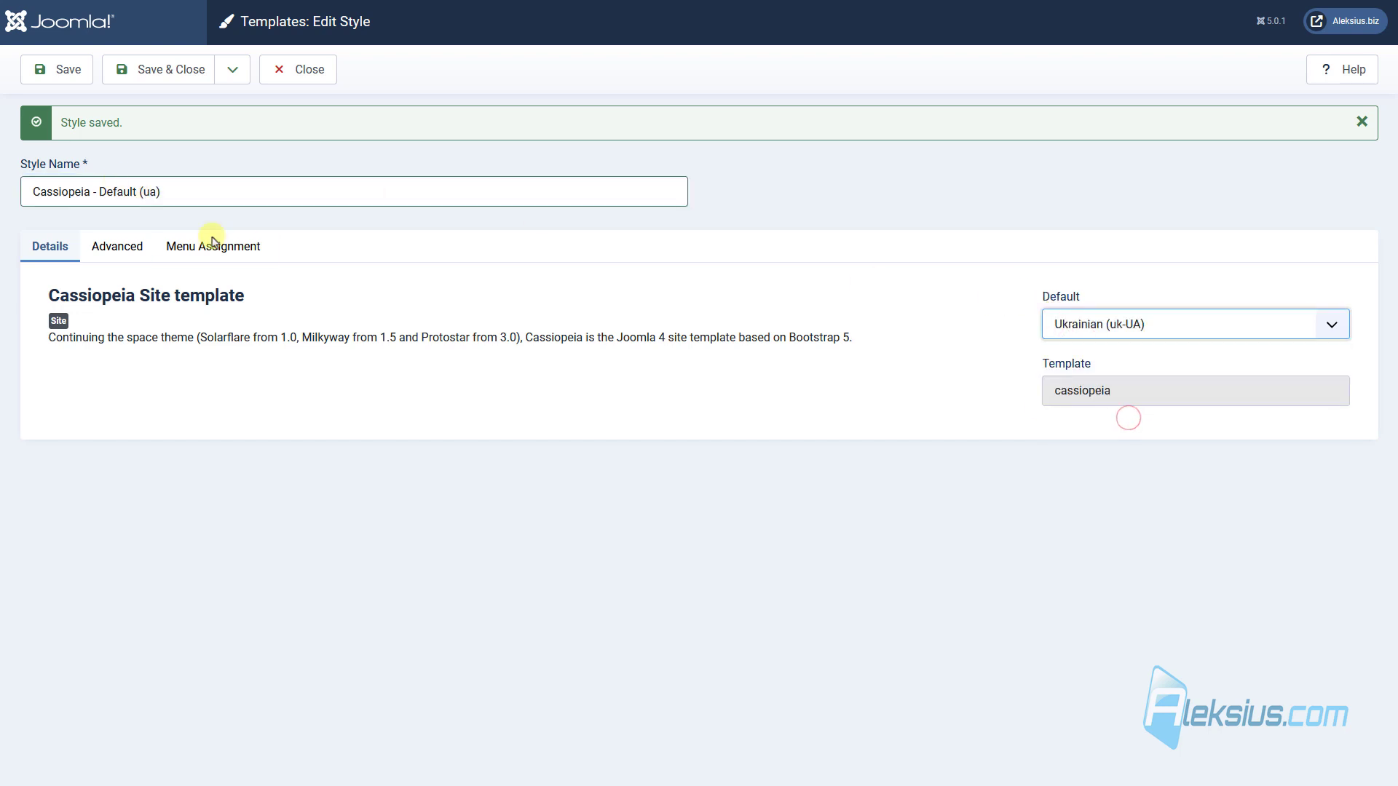
Assign the Cassiopeia - Default (ua) style to all Головне меню items, set its tagline to the Ukrainian version, and save and close it
click(218, 246)
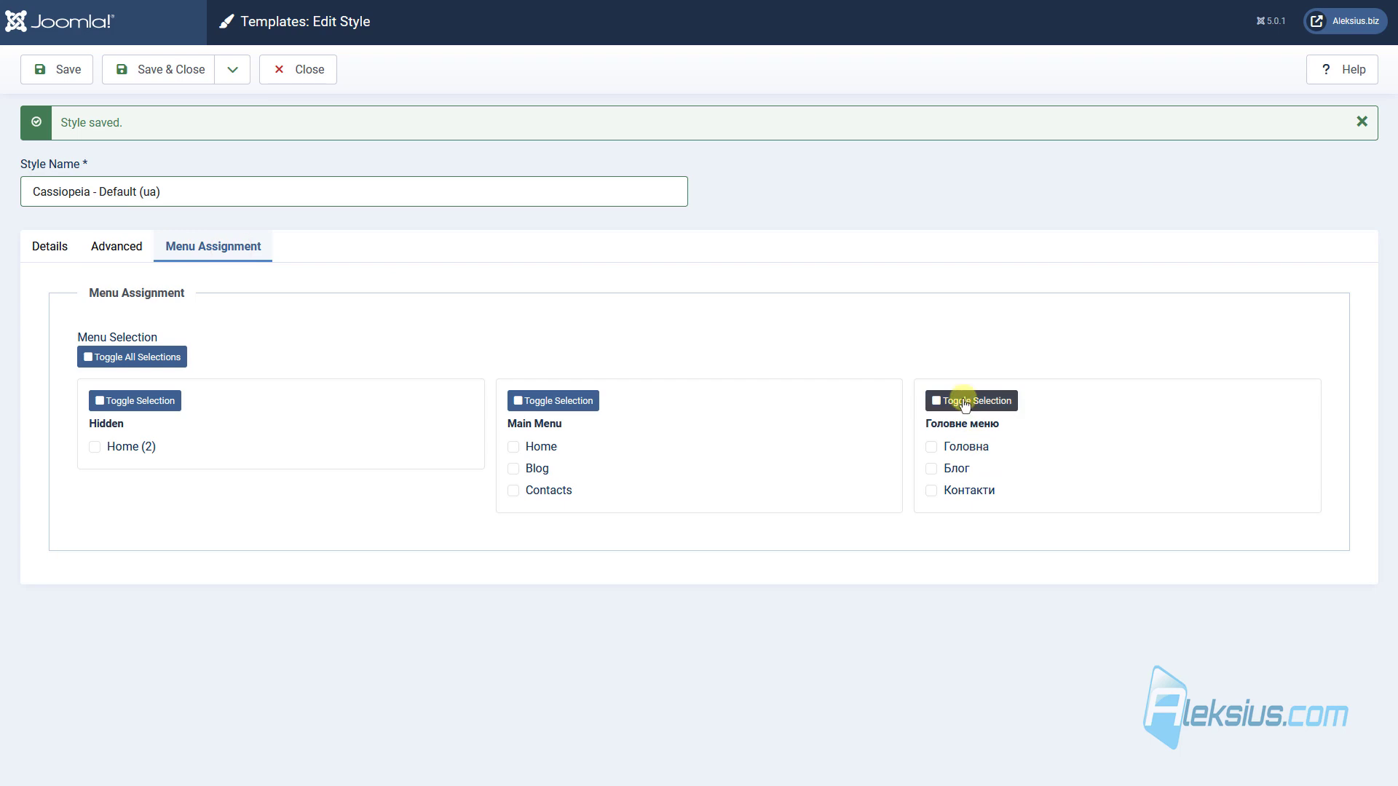
click(118, 248)
scroll(379, 282, down, 4)
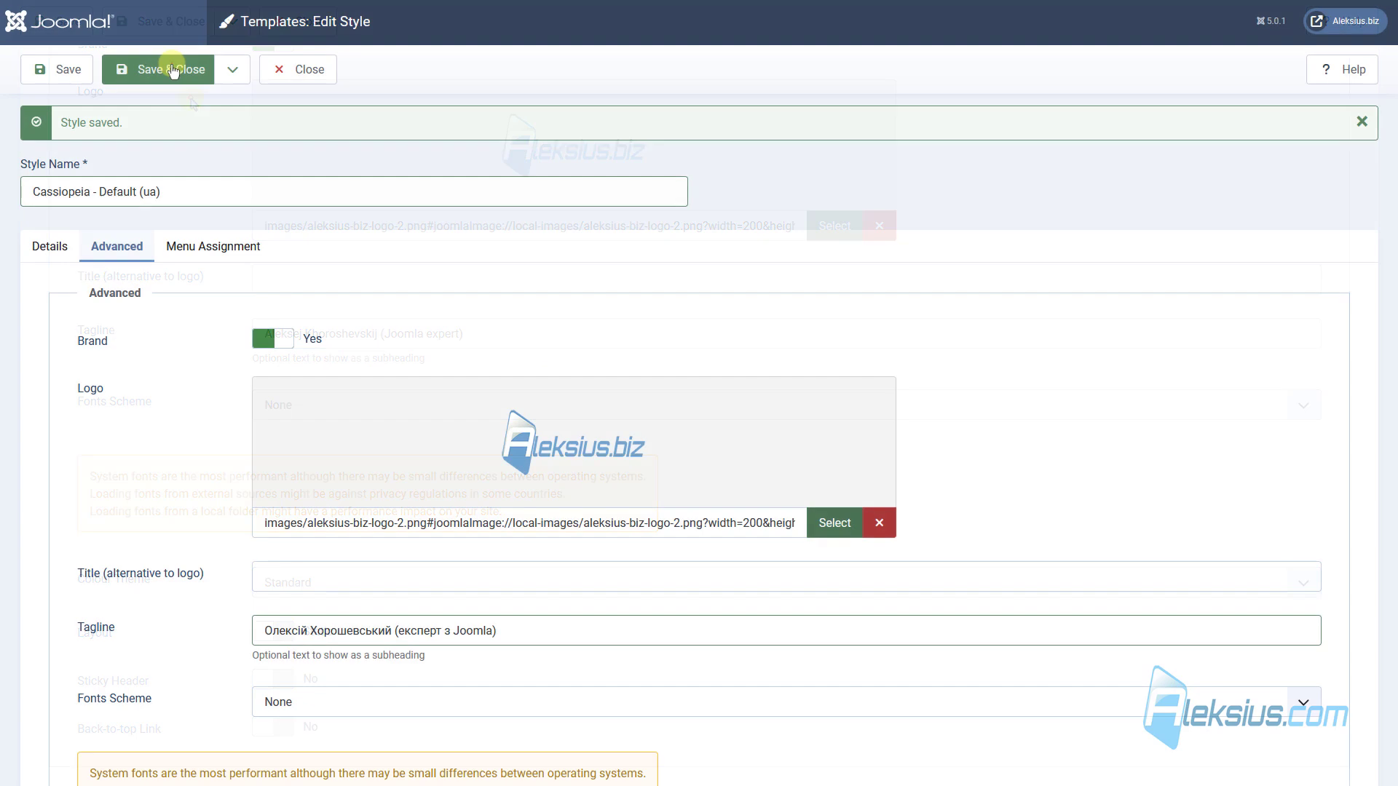
click(172, 70)
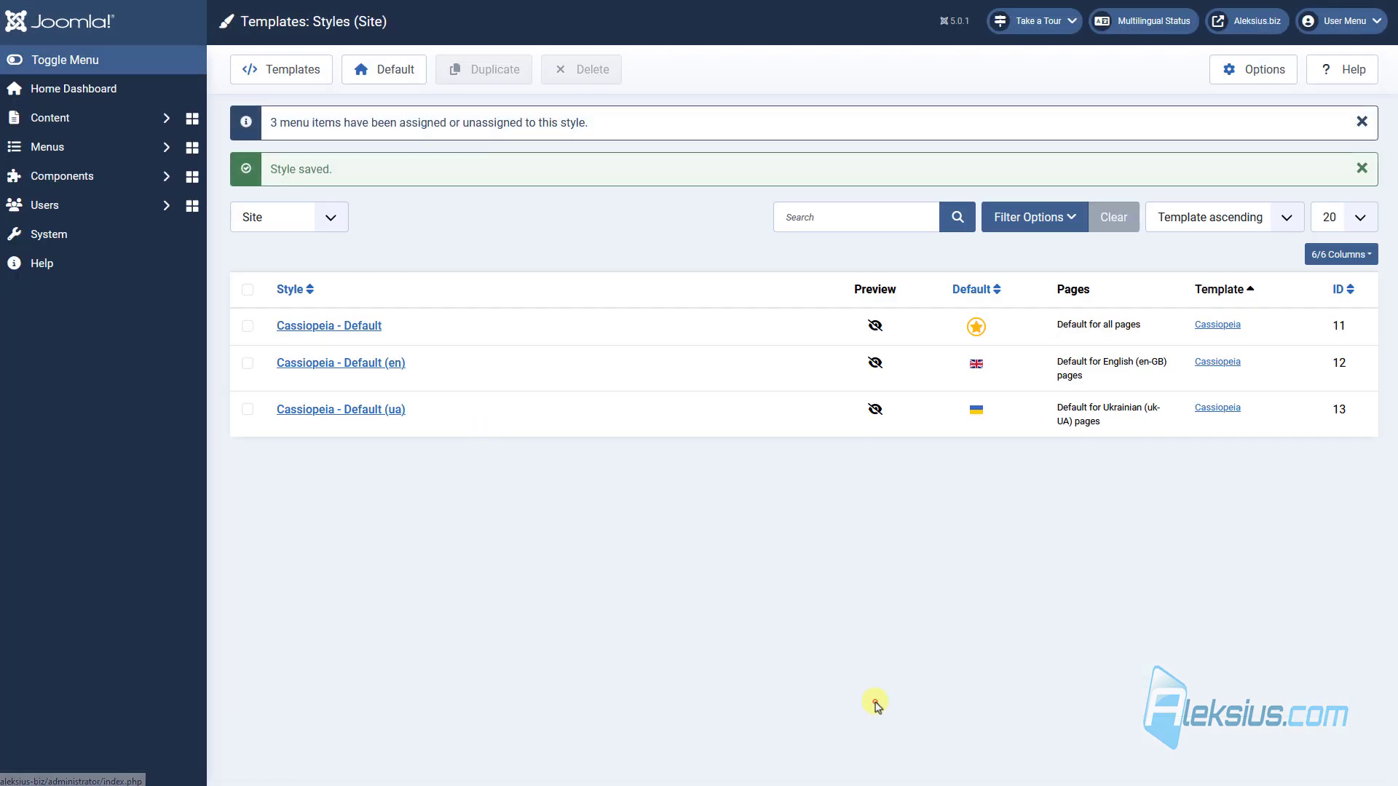
click(875, 702)
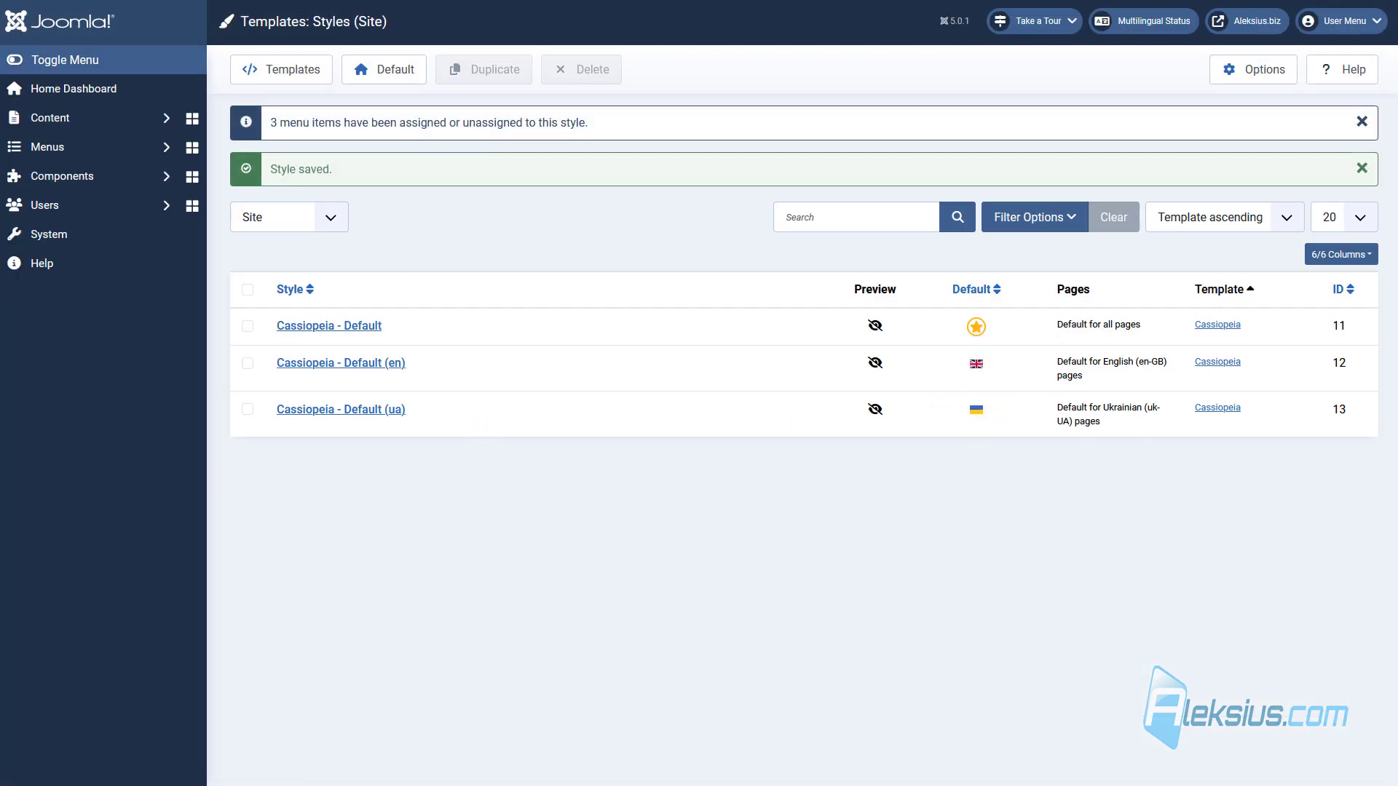
Start a new site module of the type Language Switcher
click(57, 245)
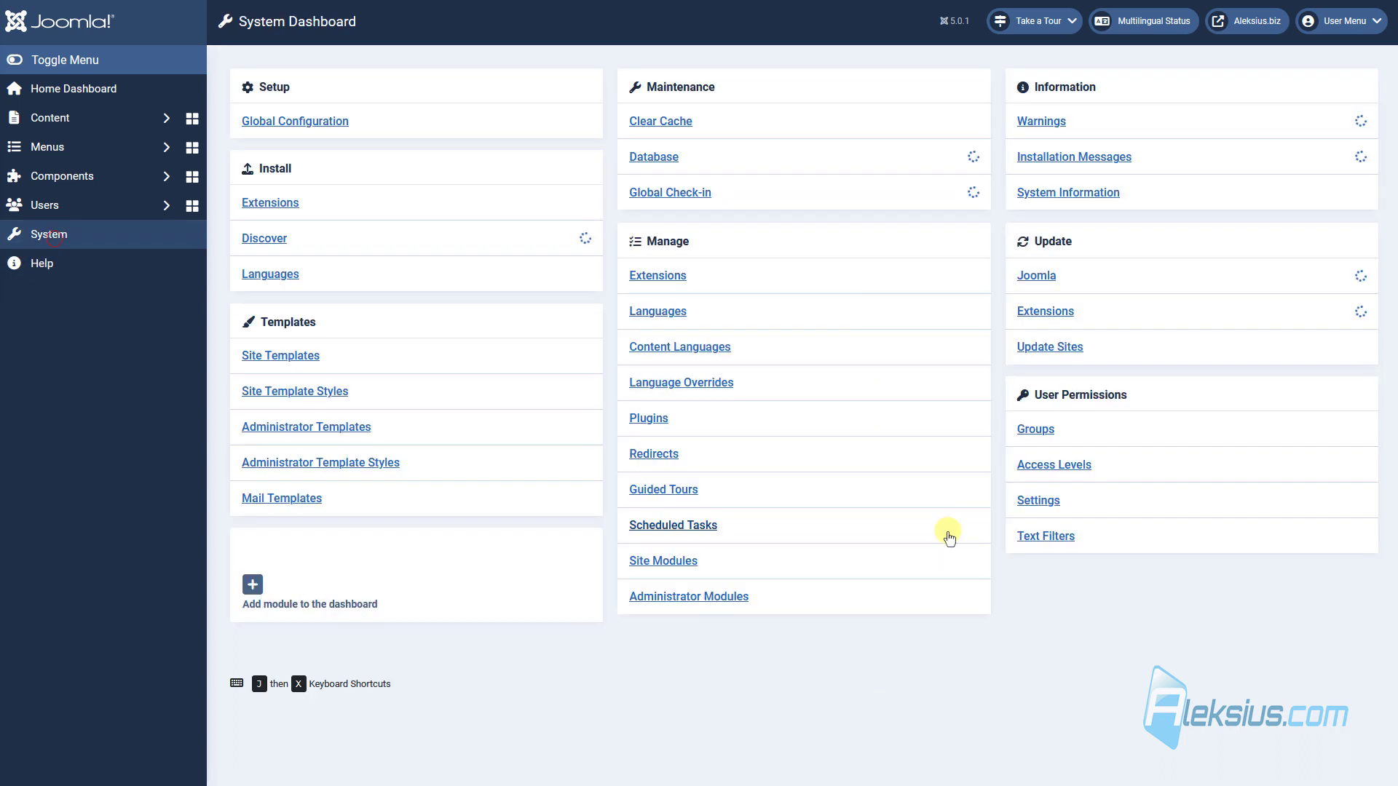
click(671, 568)
click(290, 68)
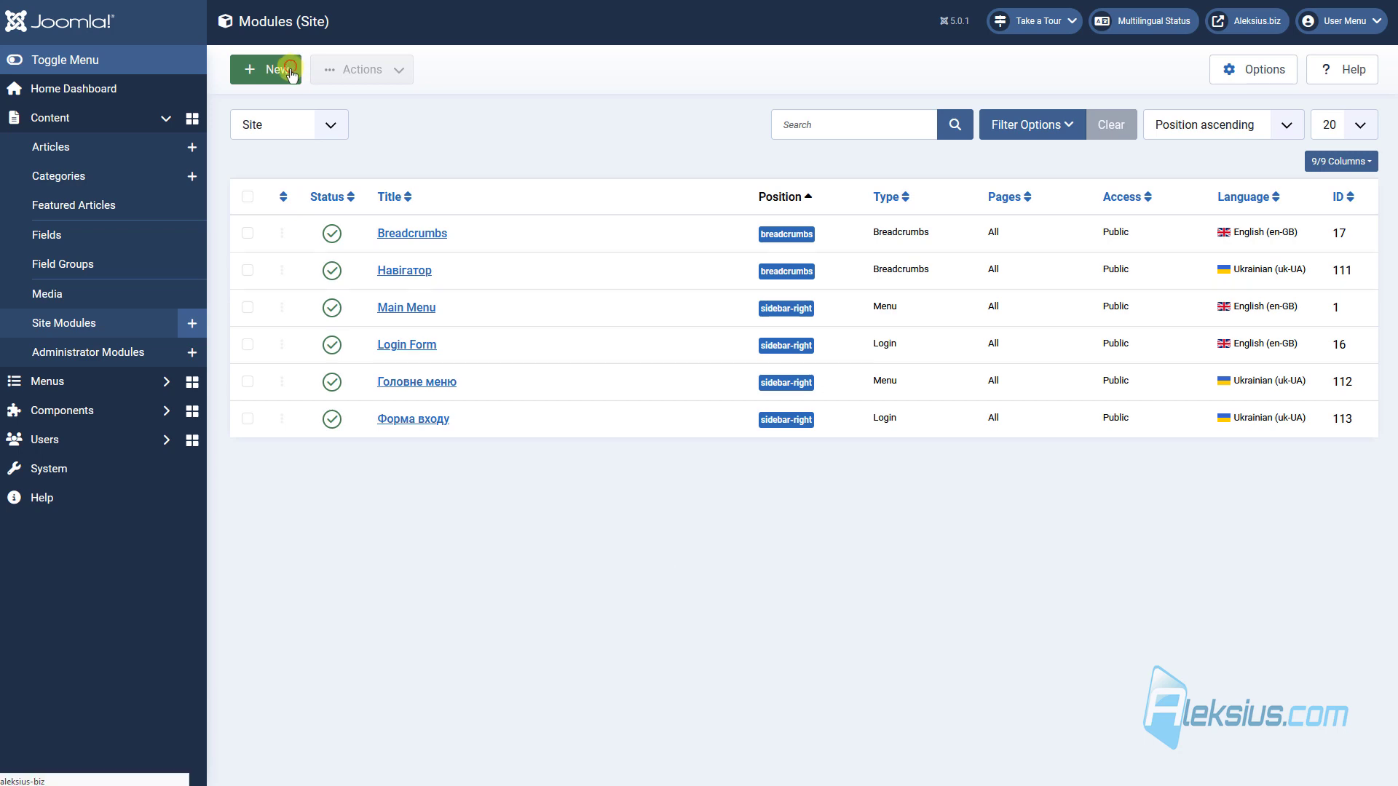
click(835, 134)
key(ctrl+v)
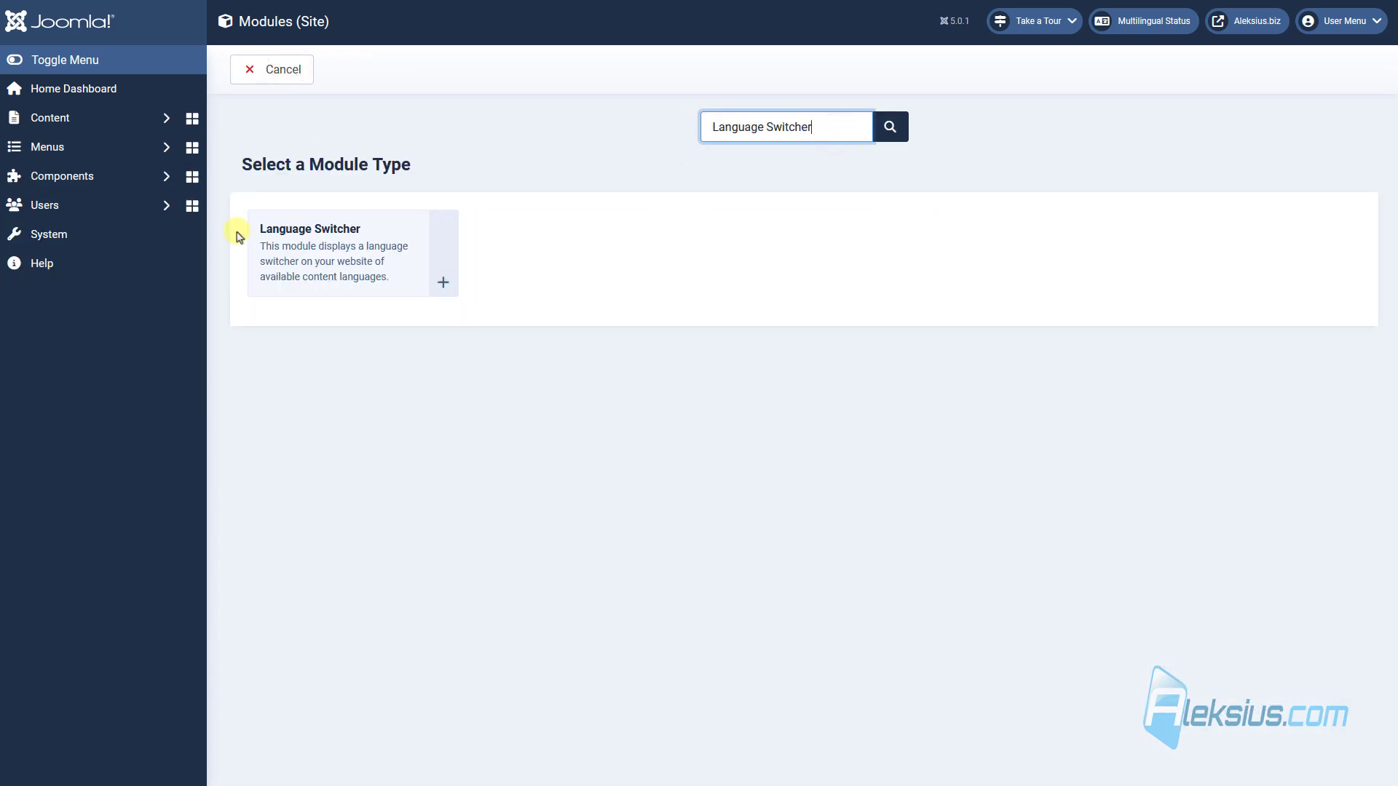
click(440, 262)
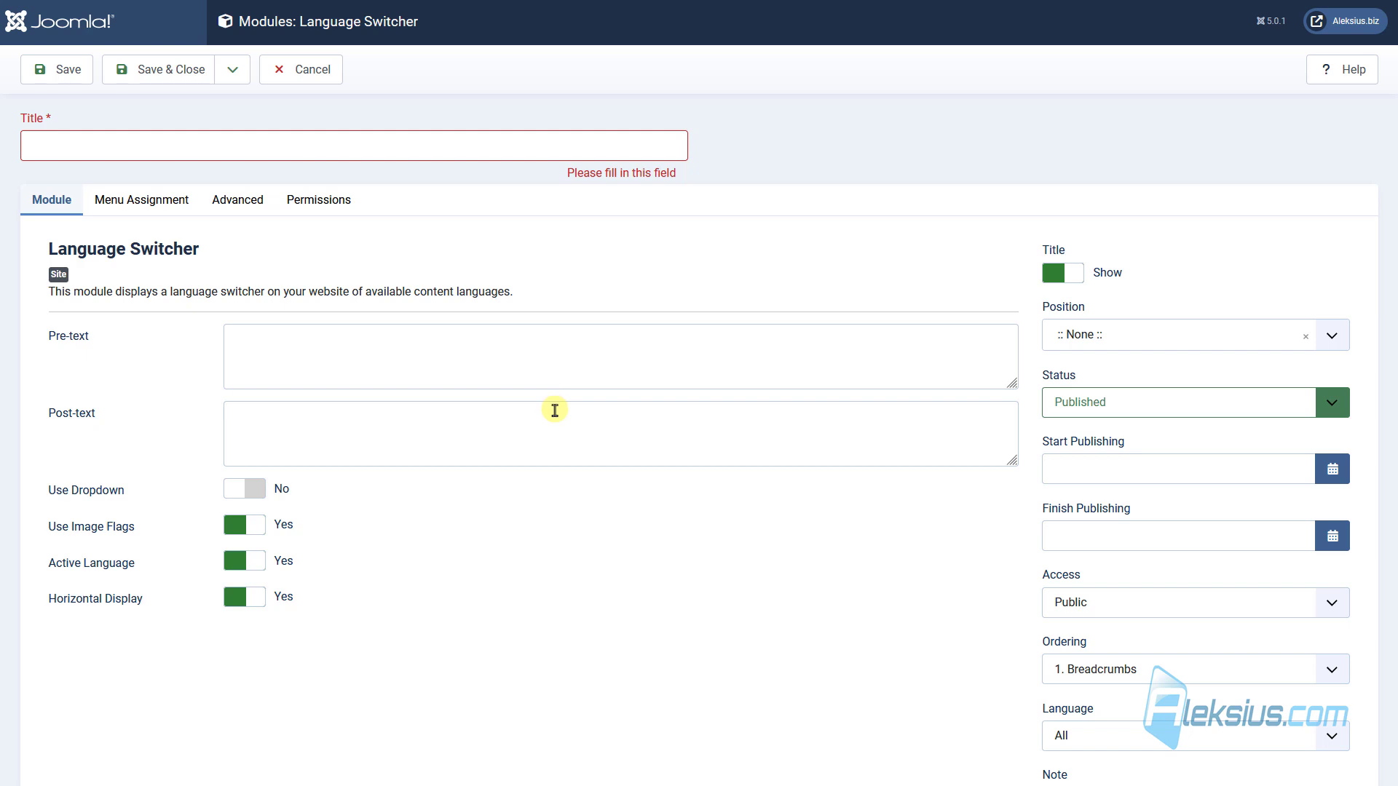
Title the module "Language Switcher", hide its title on the site and place it in the sidebar-right position
click(105, 149)
key(ctrl+v)
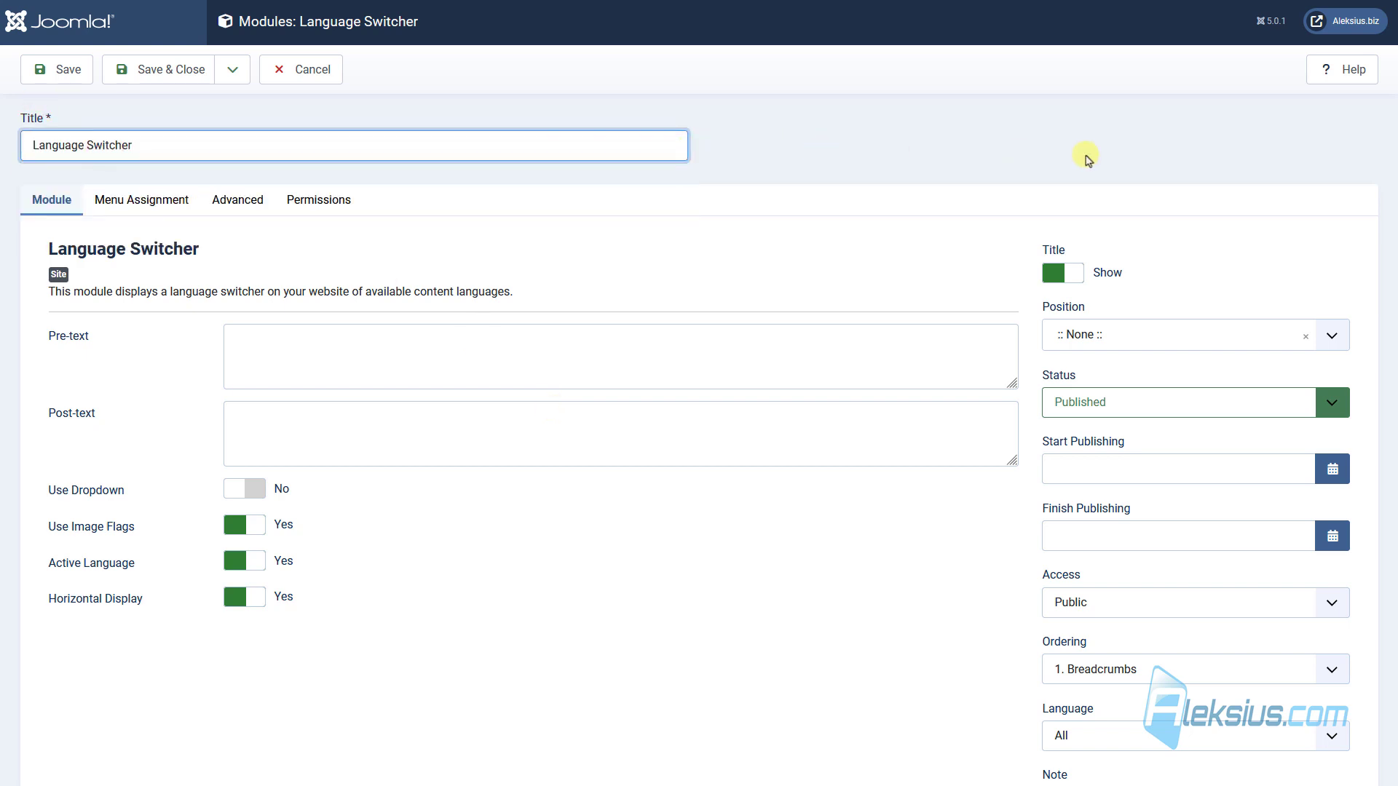
click(1156, 182)
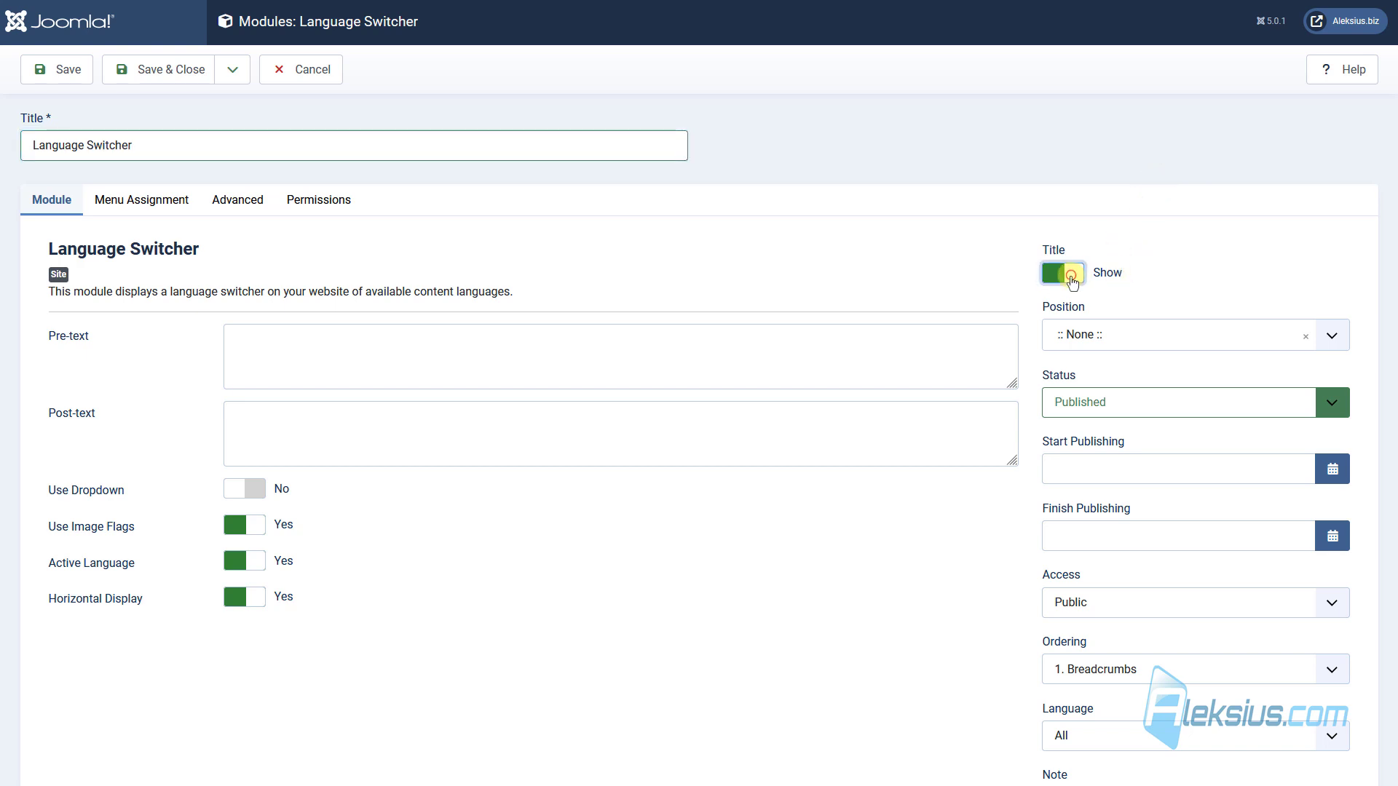
click(1071, 276)
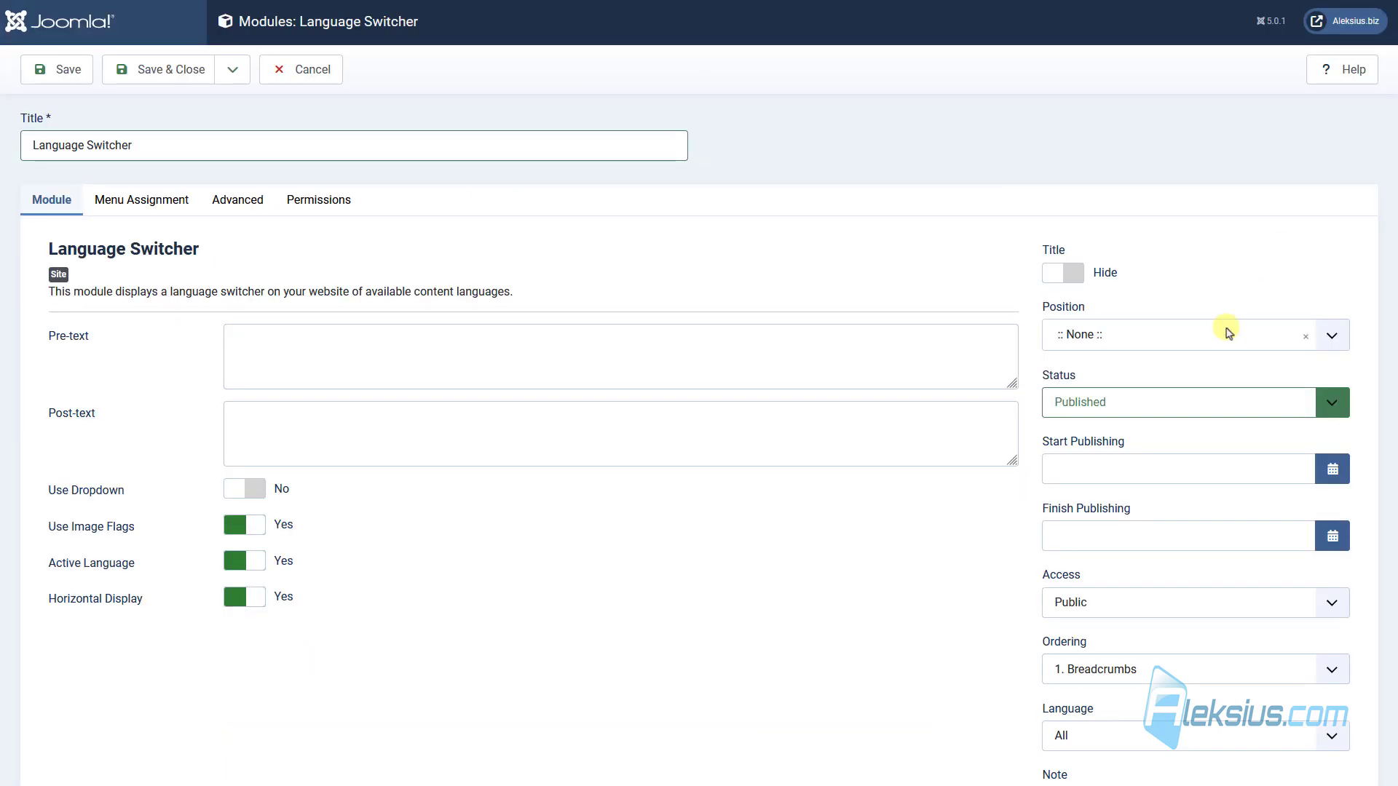
click(1107, 330)
text(sidebar-right)
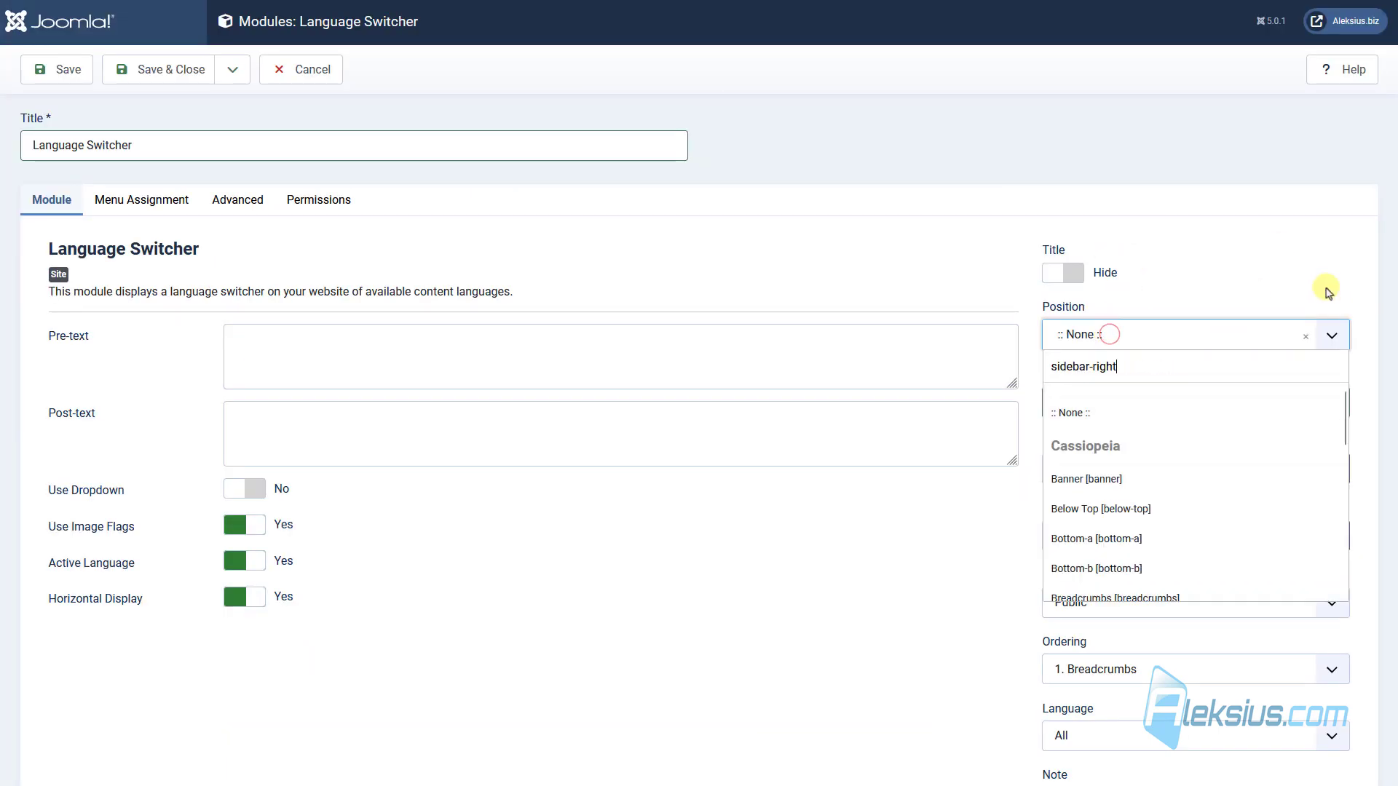
click(1148, 396)
click(732, 663)
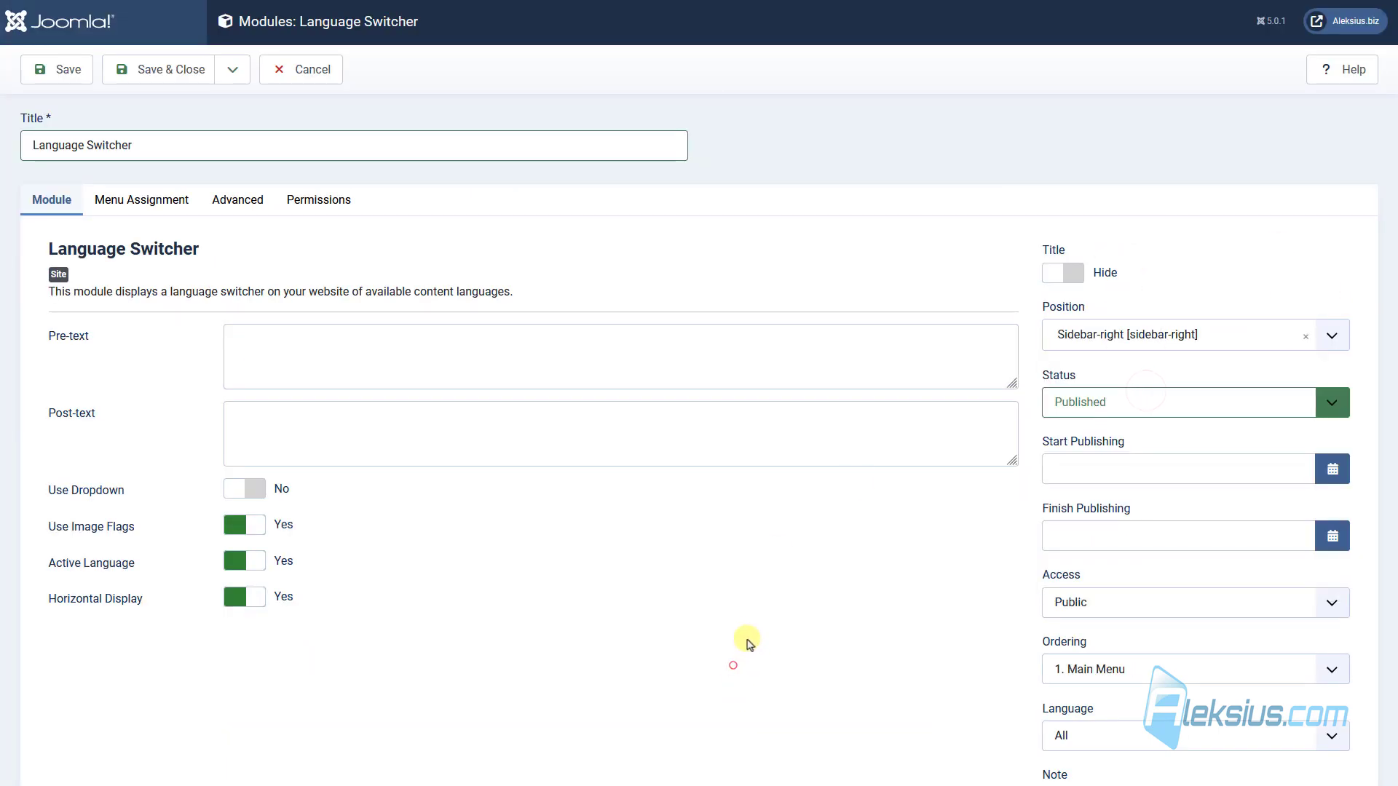
Check the Language Switcher module's language and menu assignment, and save the module
scroll(855, 647, down, 1)
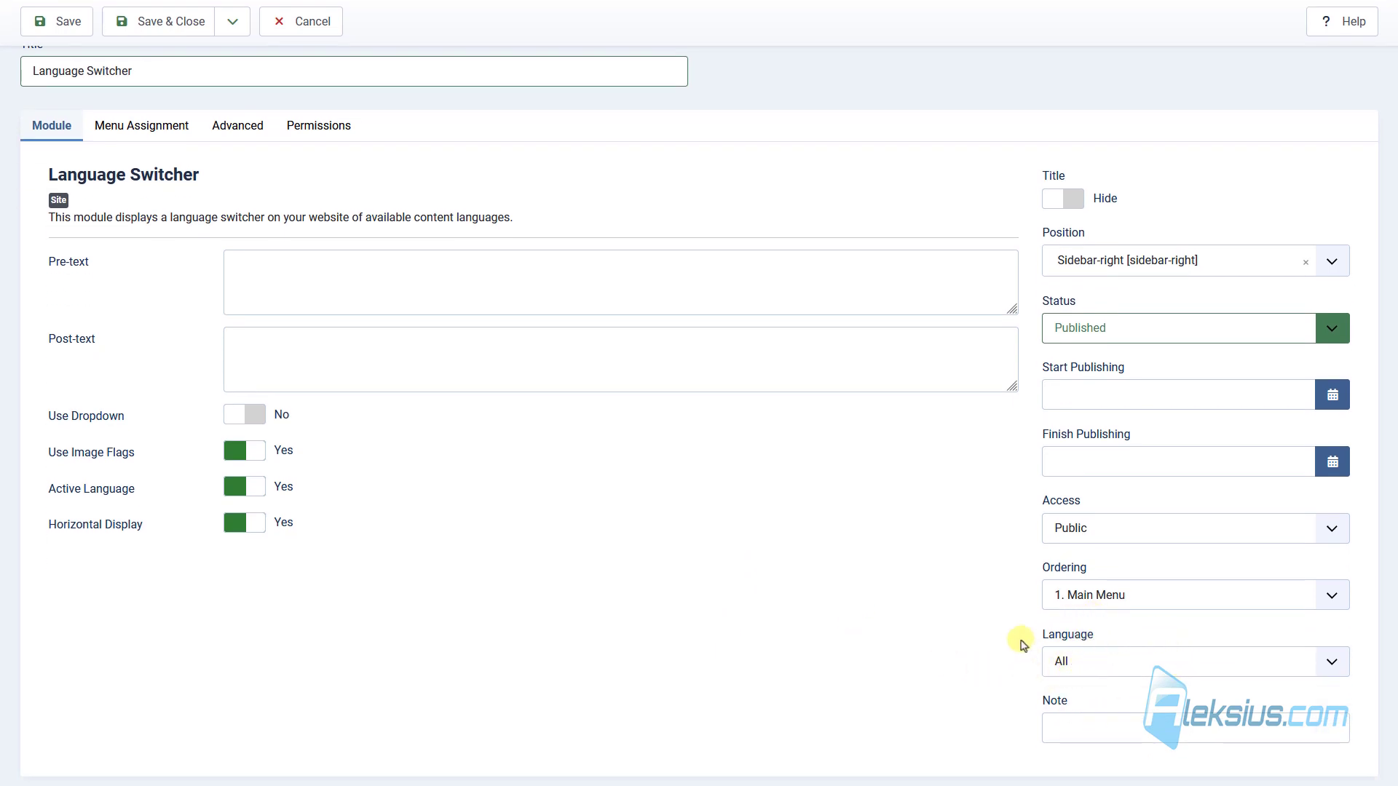
scroll(420, 390, up, 1)
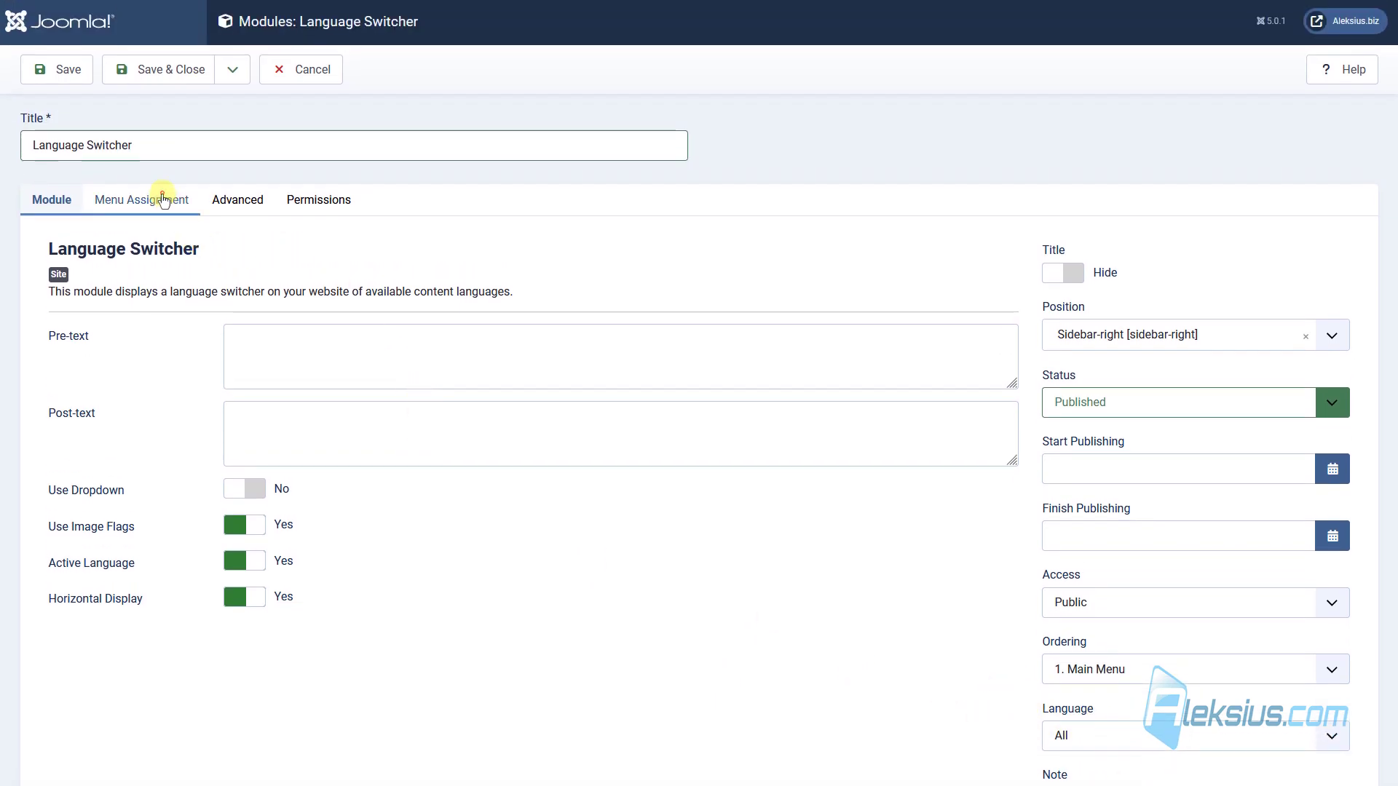
click(162, 197)
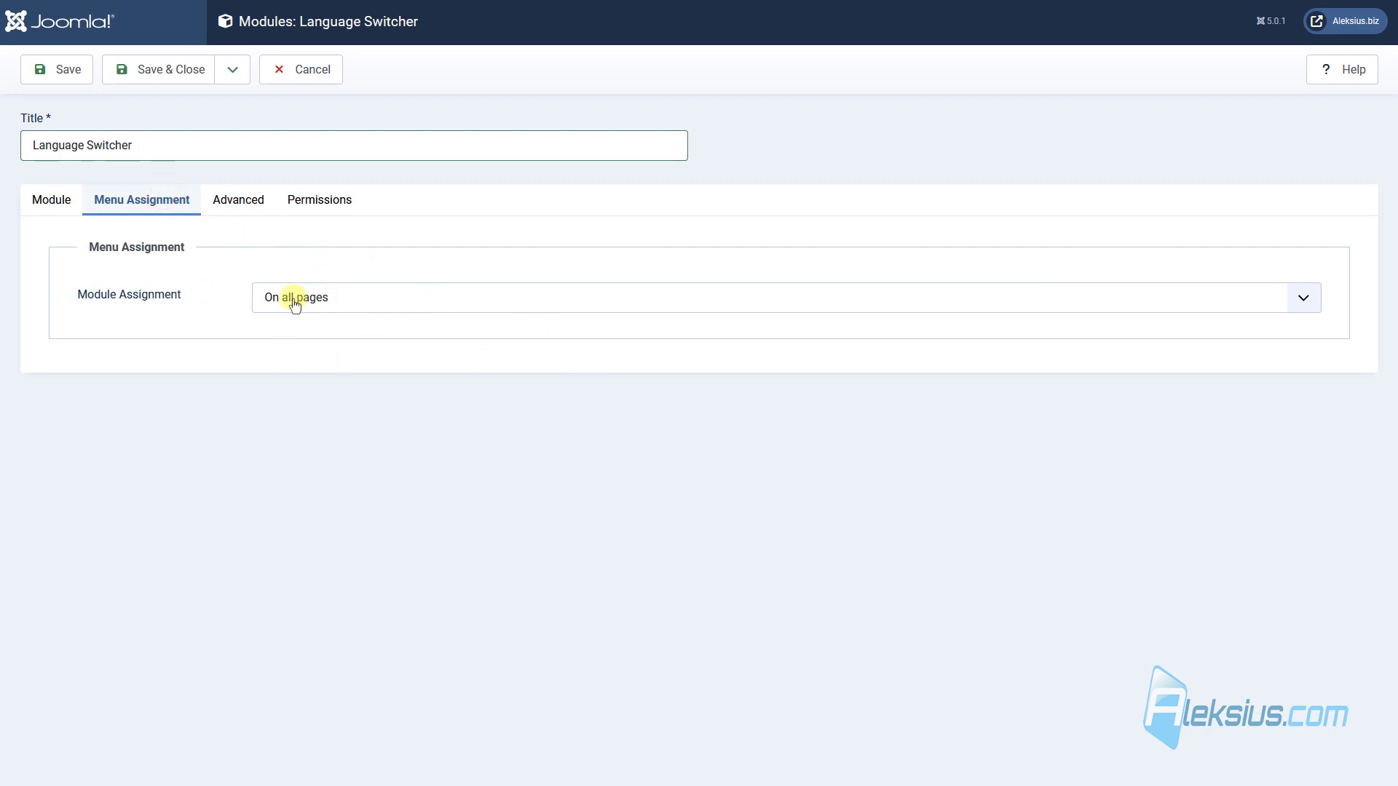
click(54, 206)
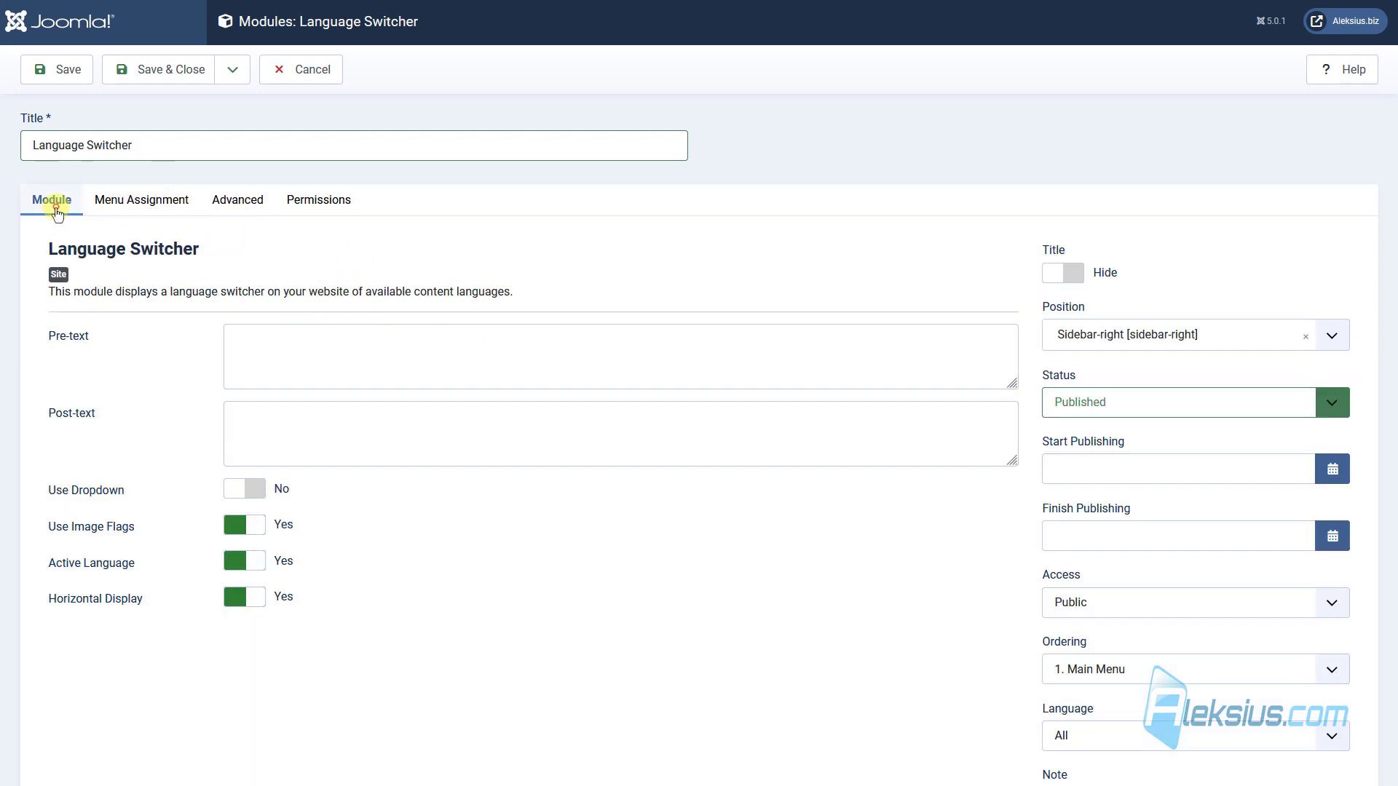
click(46, 71)
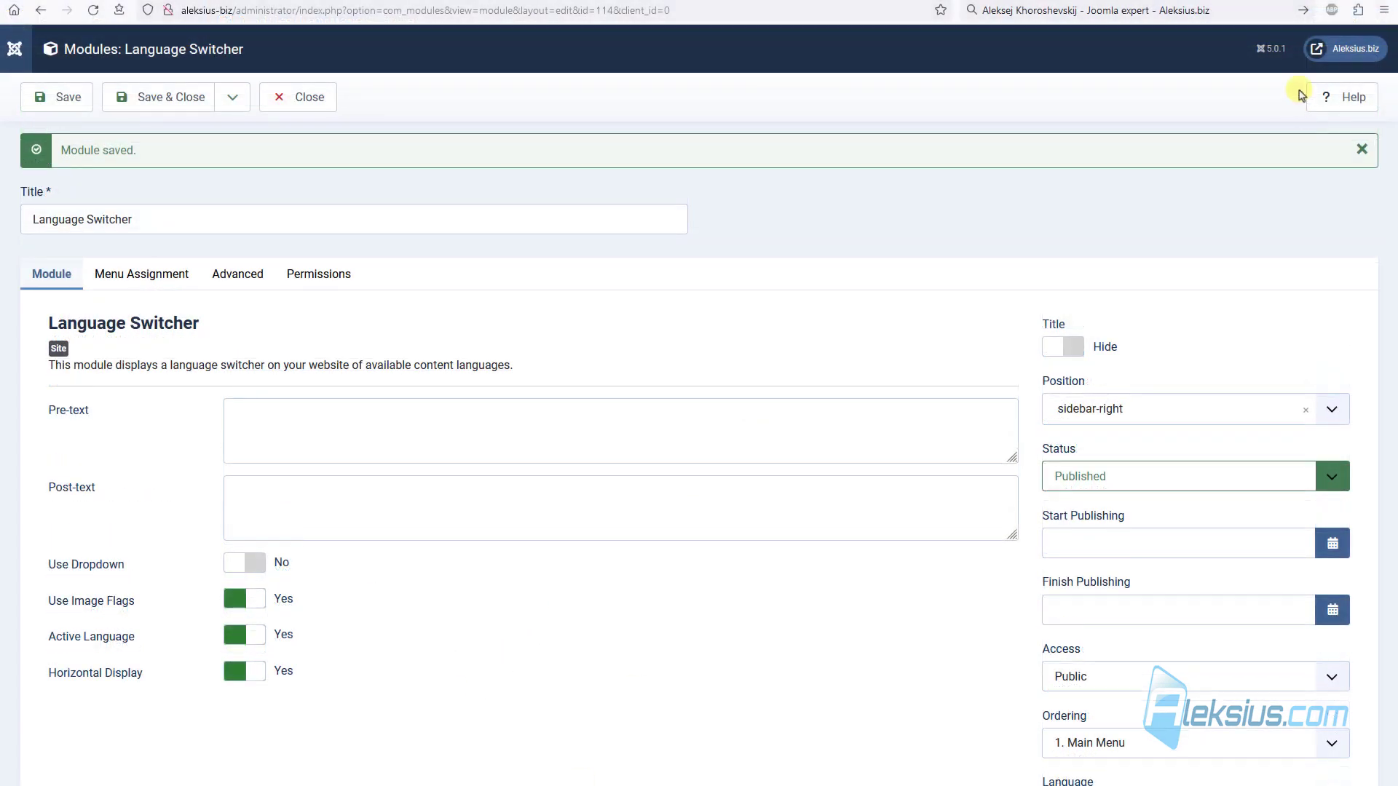
Open the public site and view the English Home, Blog and Contacts pages
click(1336, 49)
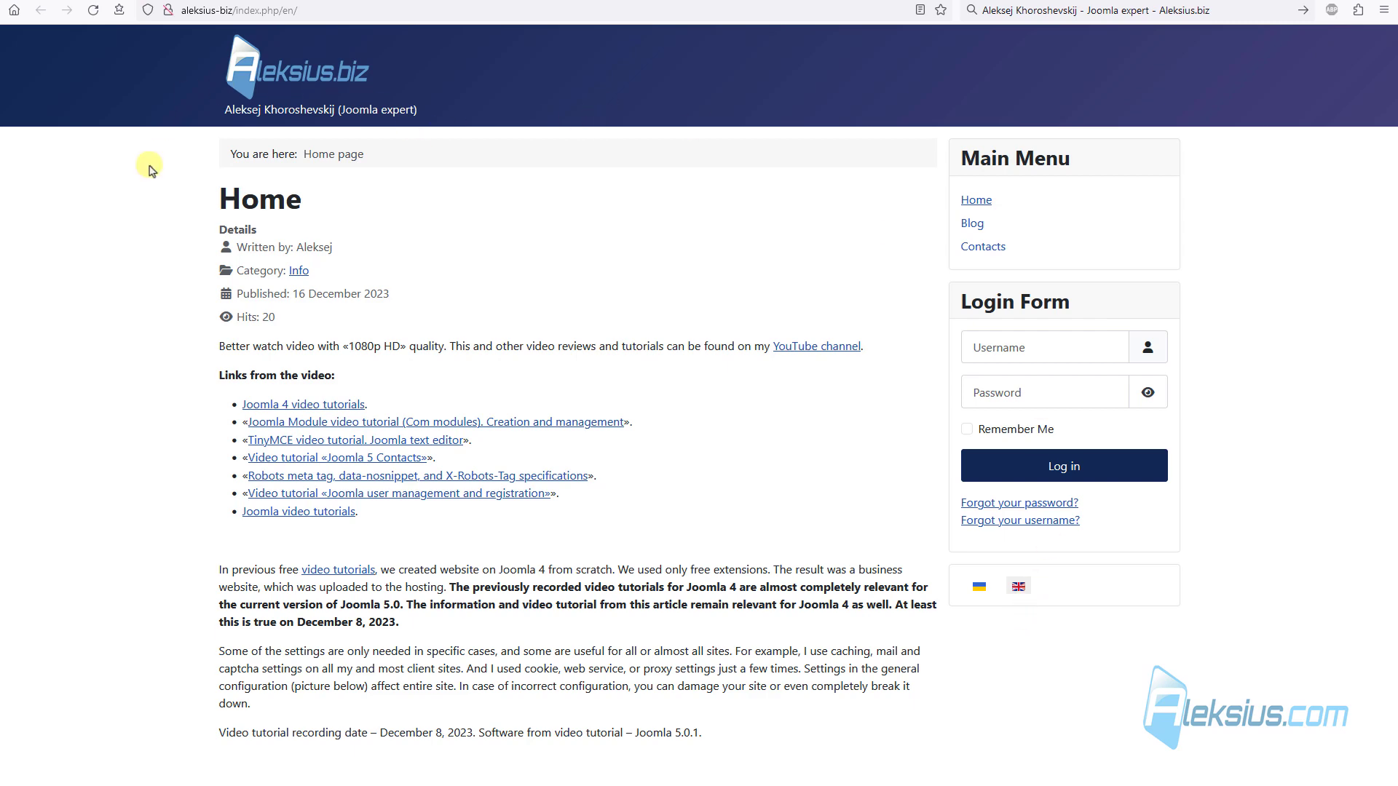
click(970, 226)
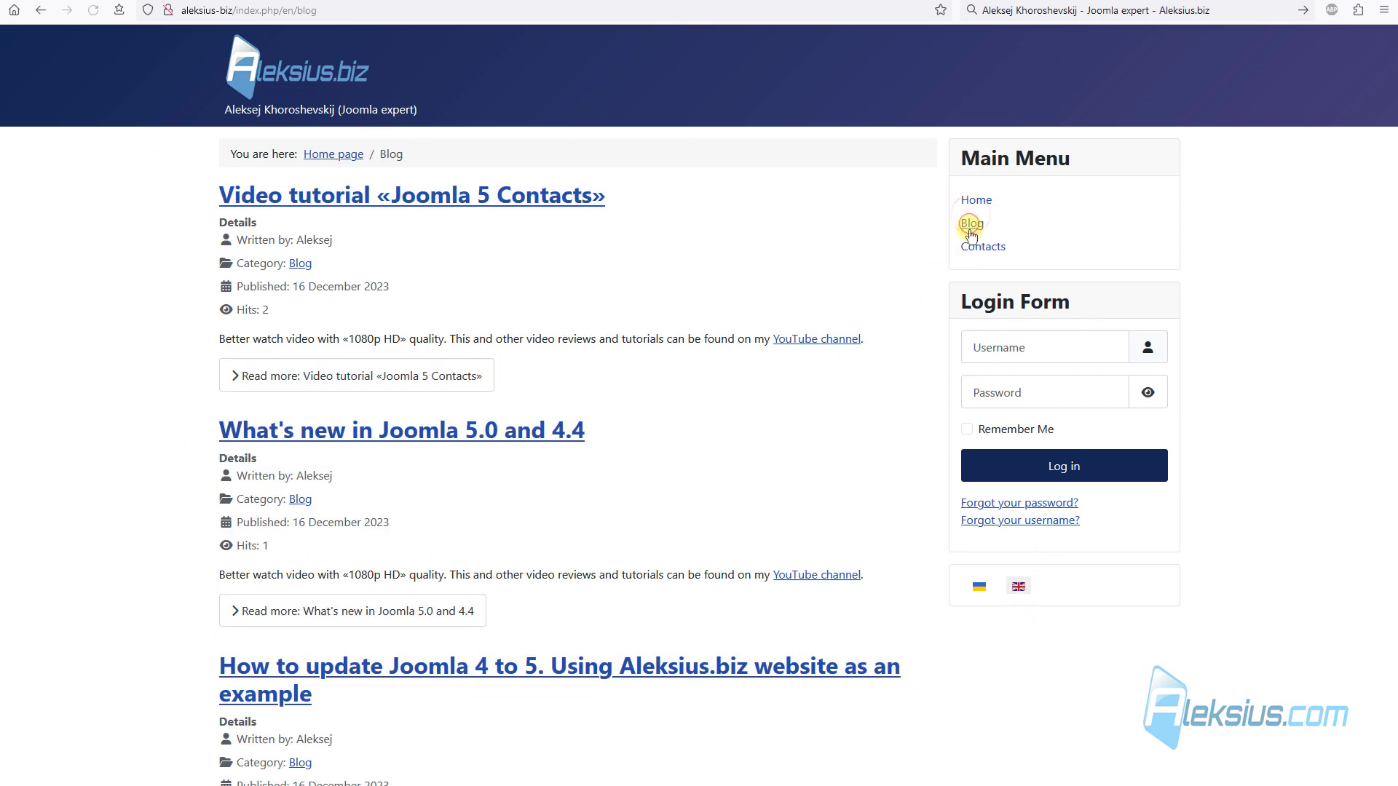
click(986, 249)
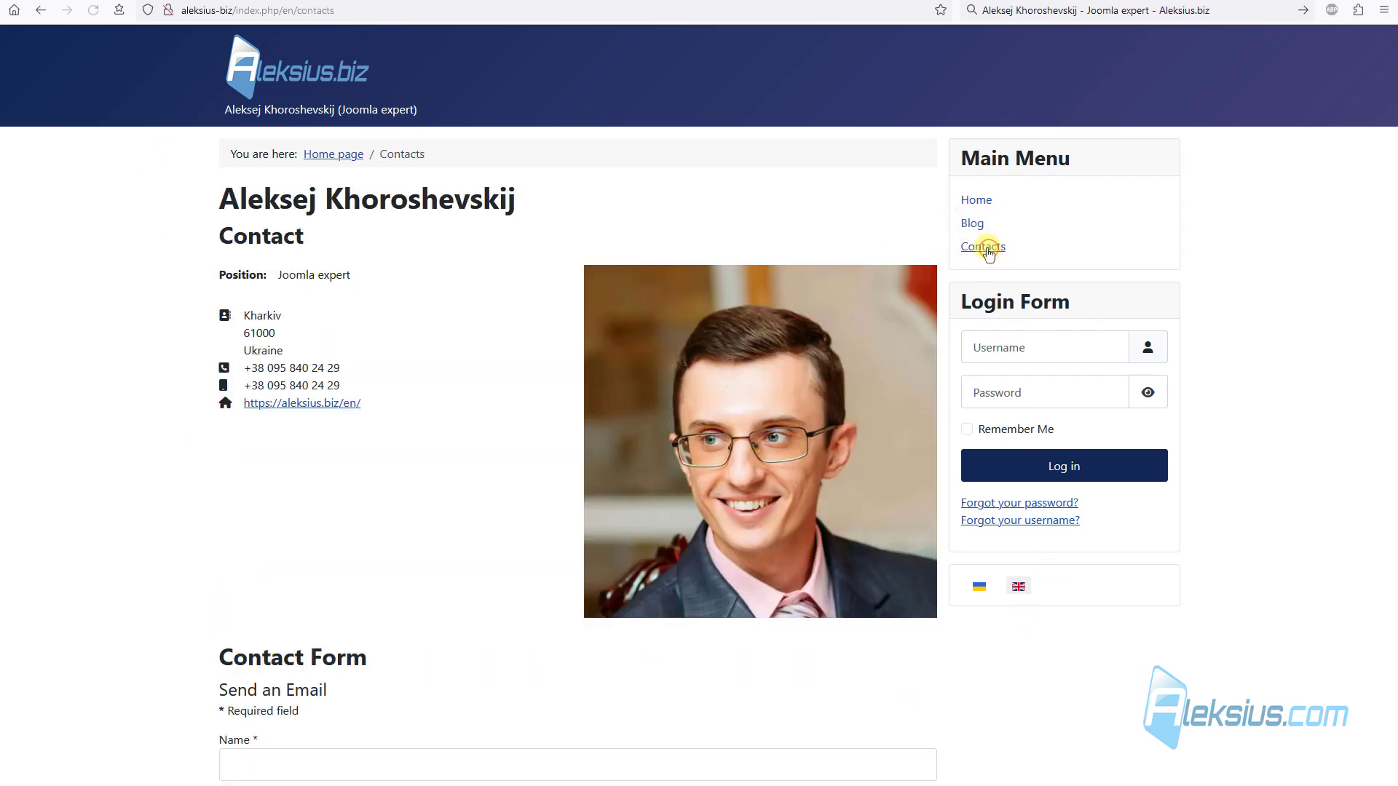
click(976, 200)
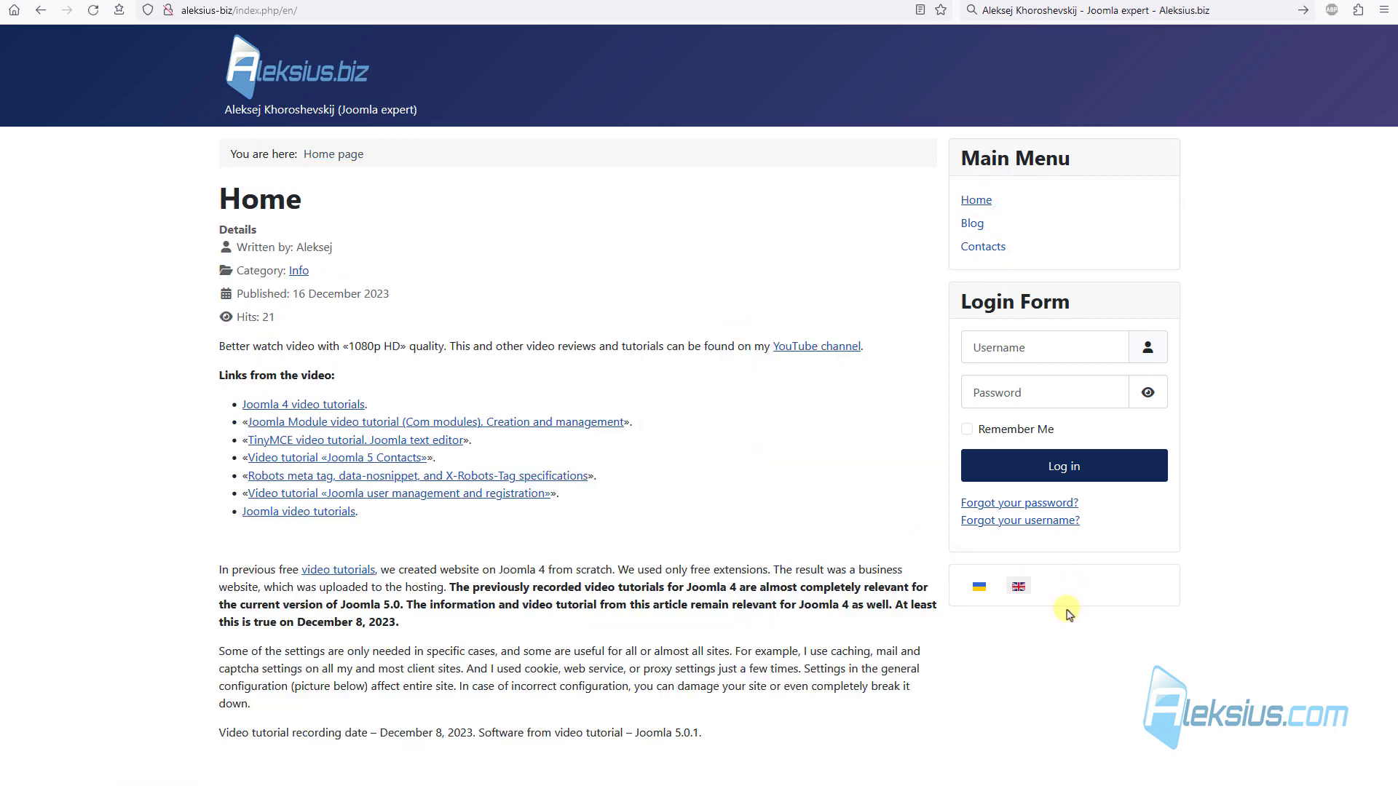
Switch the site to Ukrainian and view the Блог page, its article "Відеоурок «Контакти Joomla»" and the Контакти page
click(978, 586)
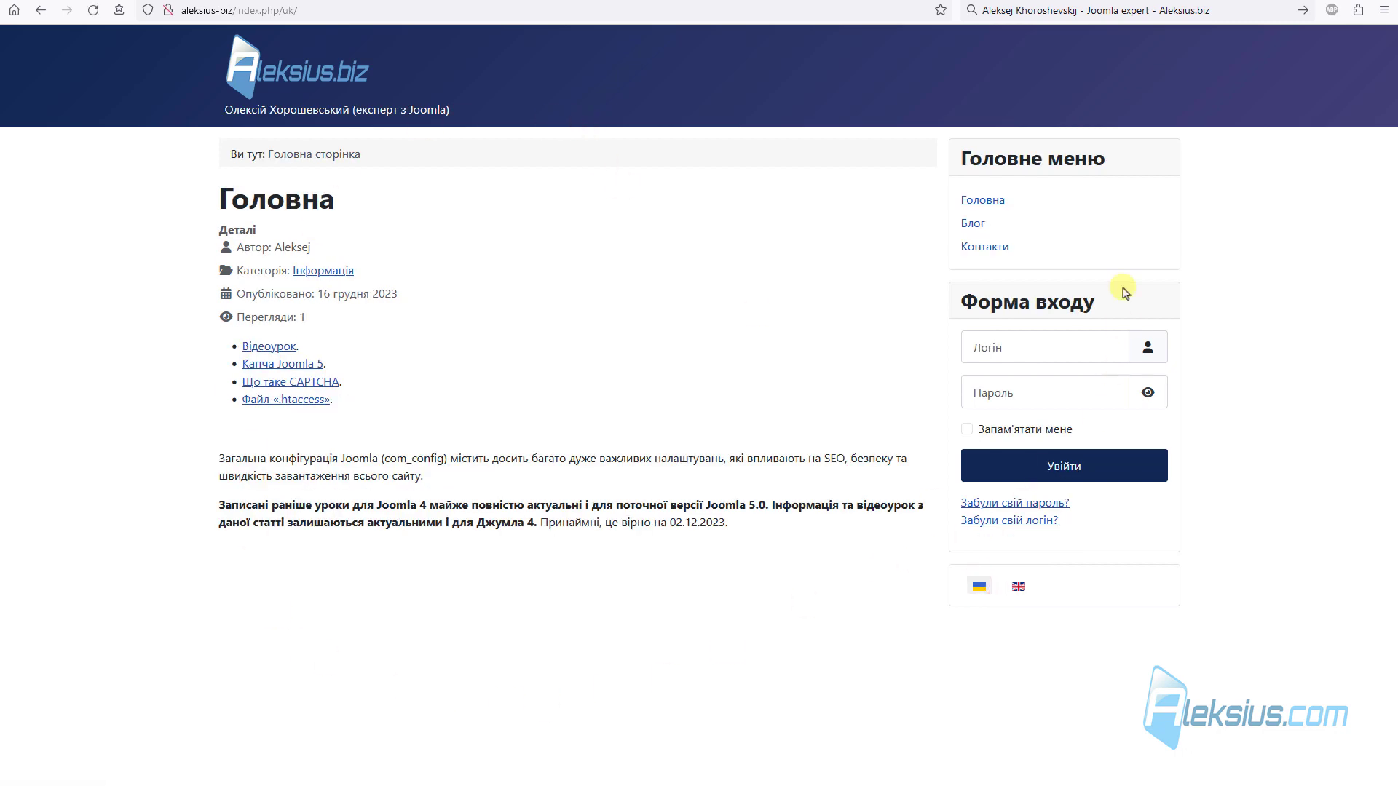
click(969, 225)
click(366, 470)
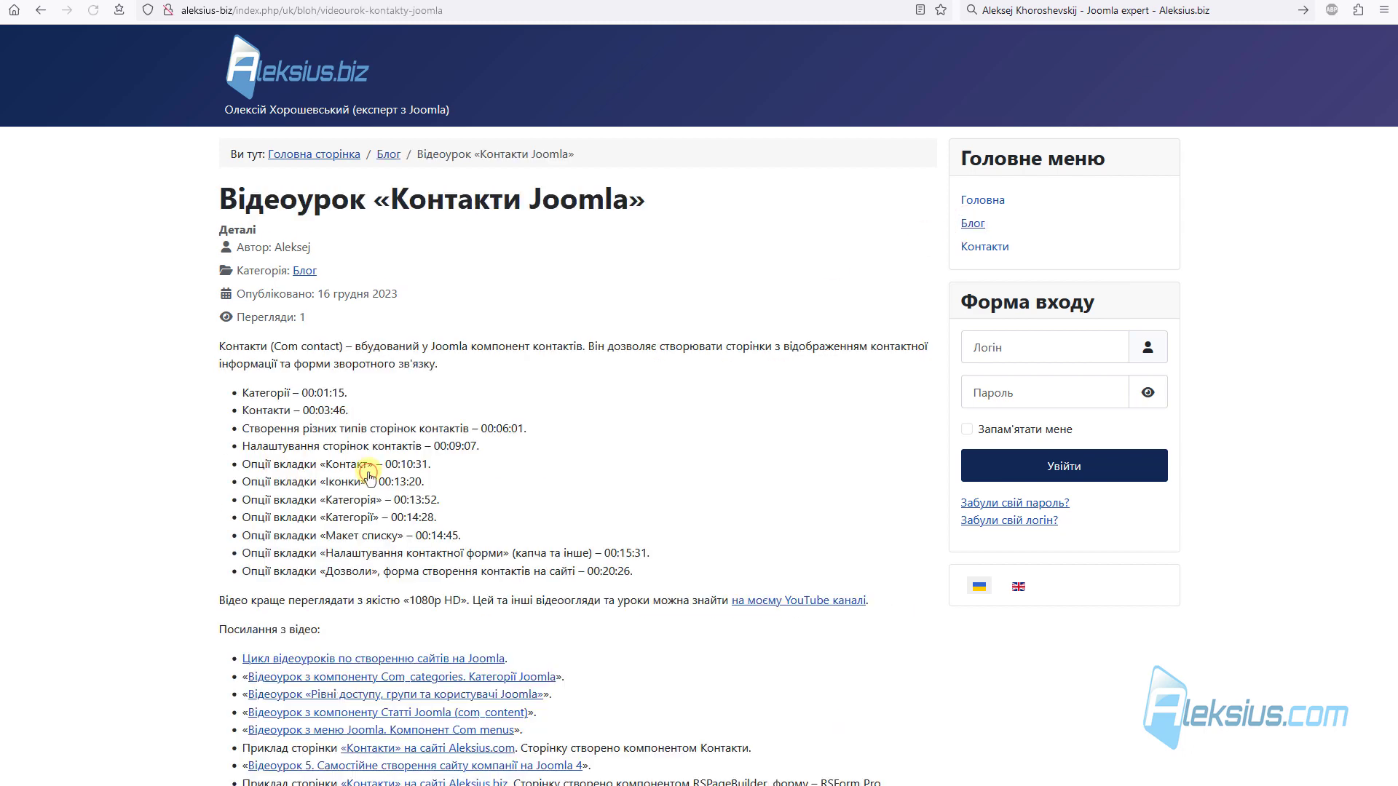
click(984, 244)
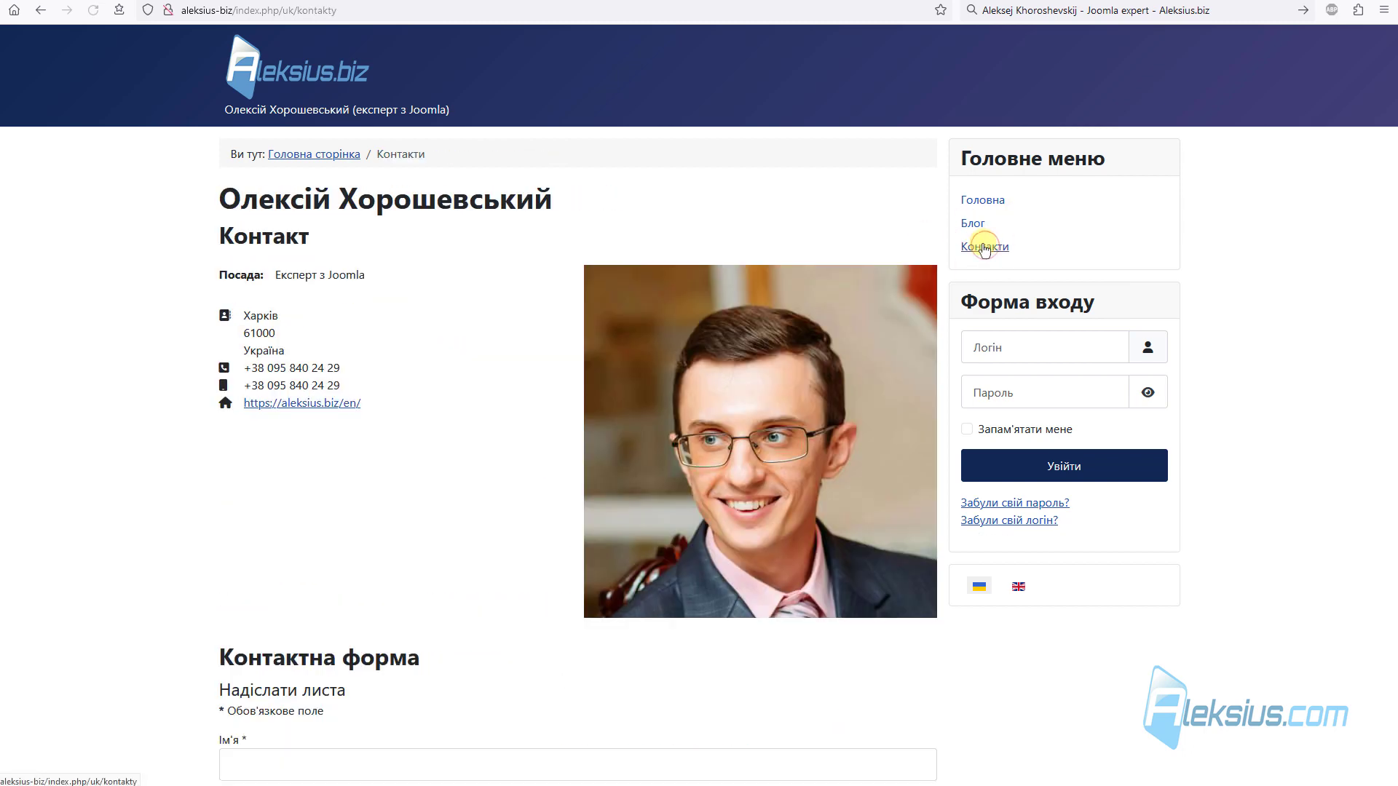
Test language switching from the contact page to English and from the blog article "What's new in Joomla 5.0 and 4.4" to Ukrainian
click(1018, 587)
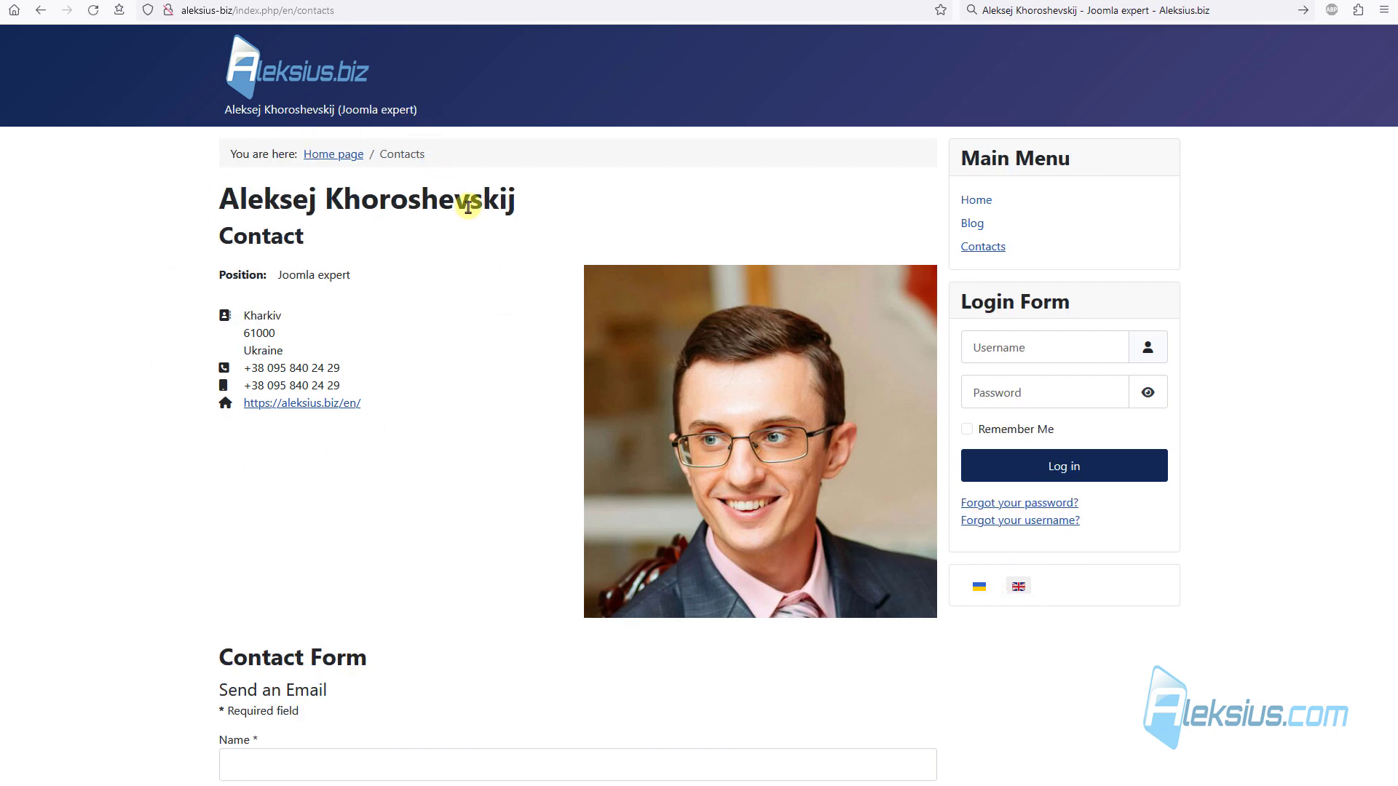
click(970, 227)
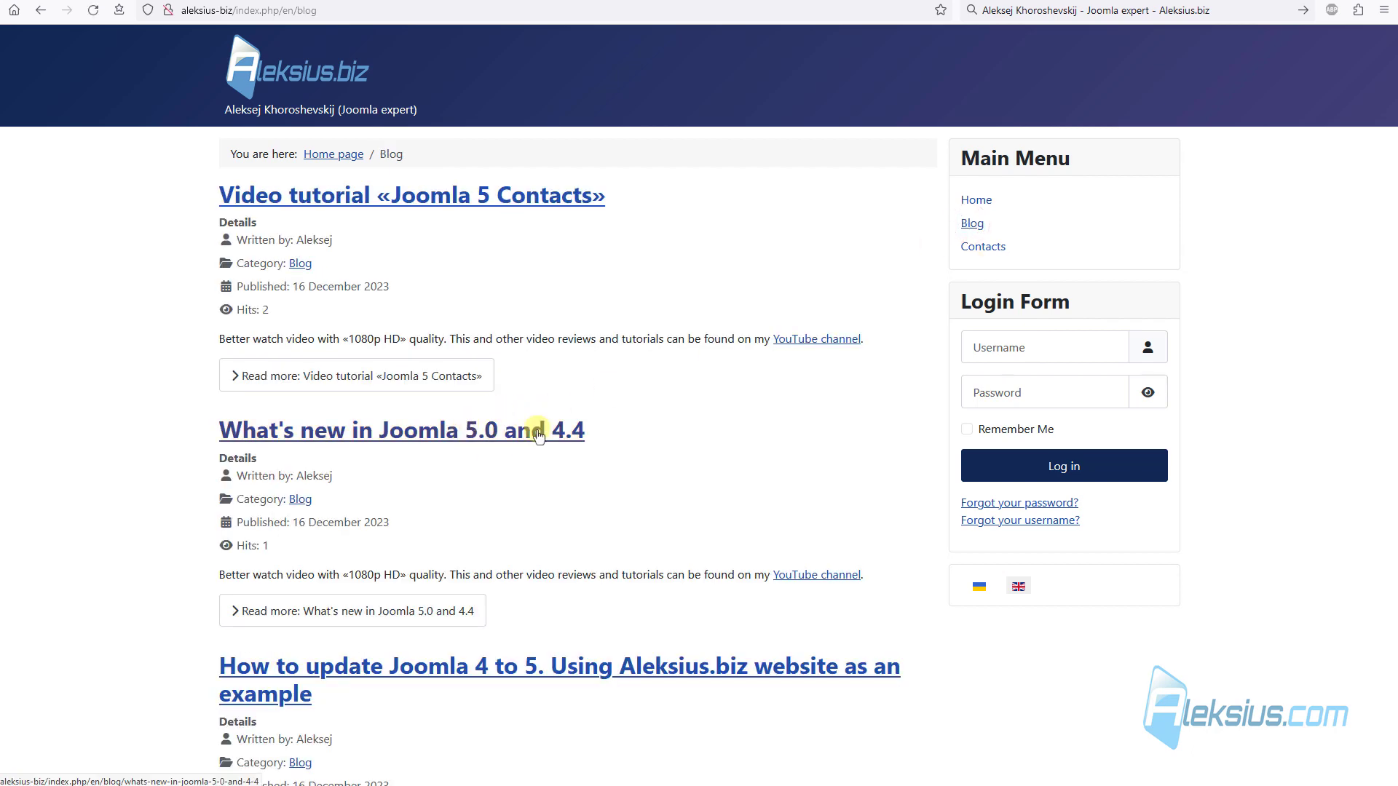
scroll(542, 422, down, 2)
click(508, 286)
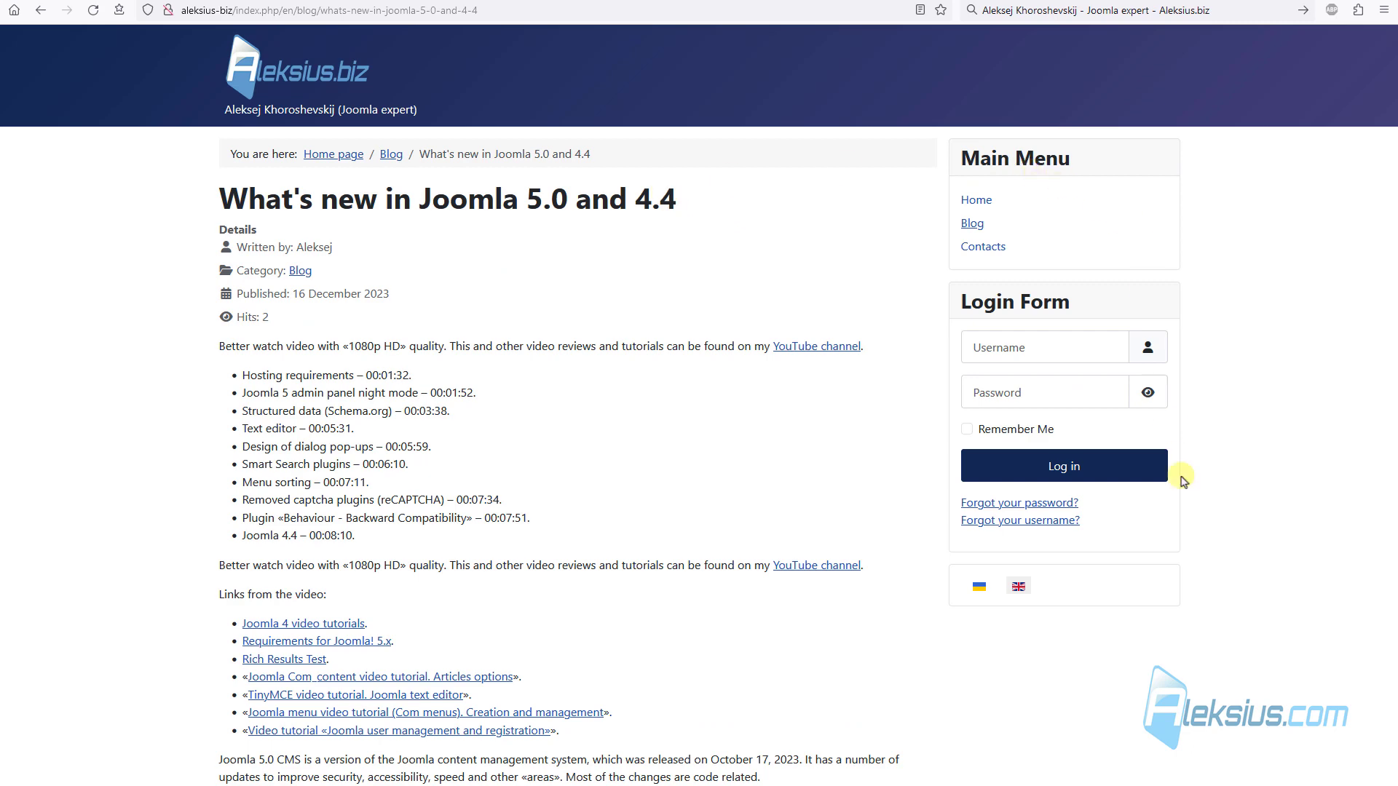
click(980, 588)
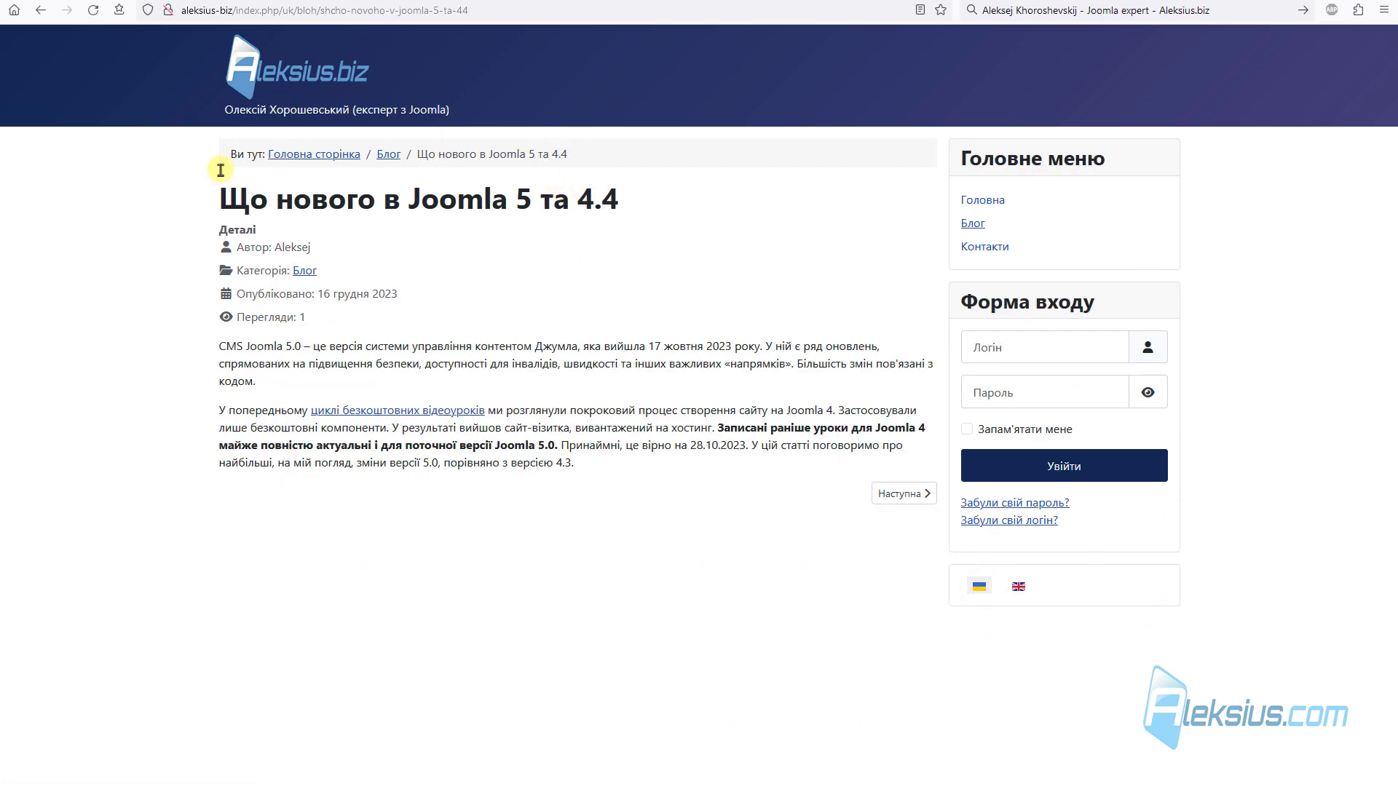